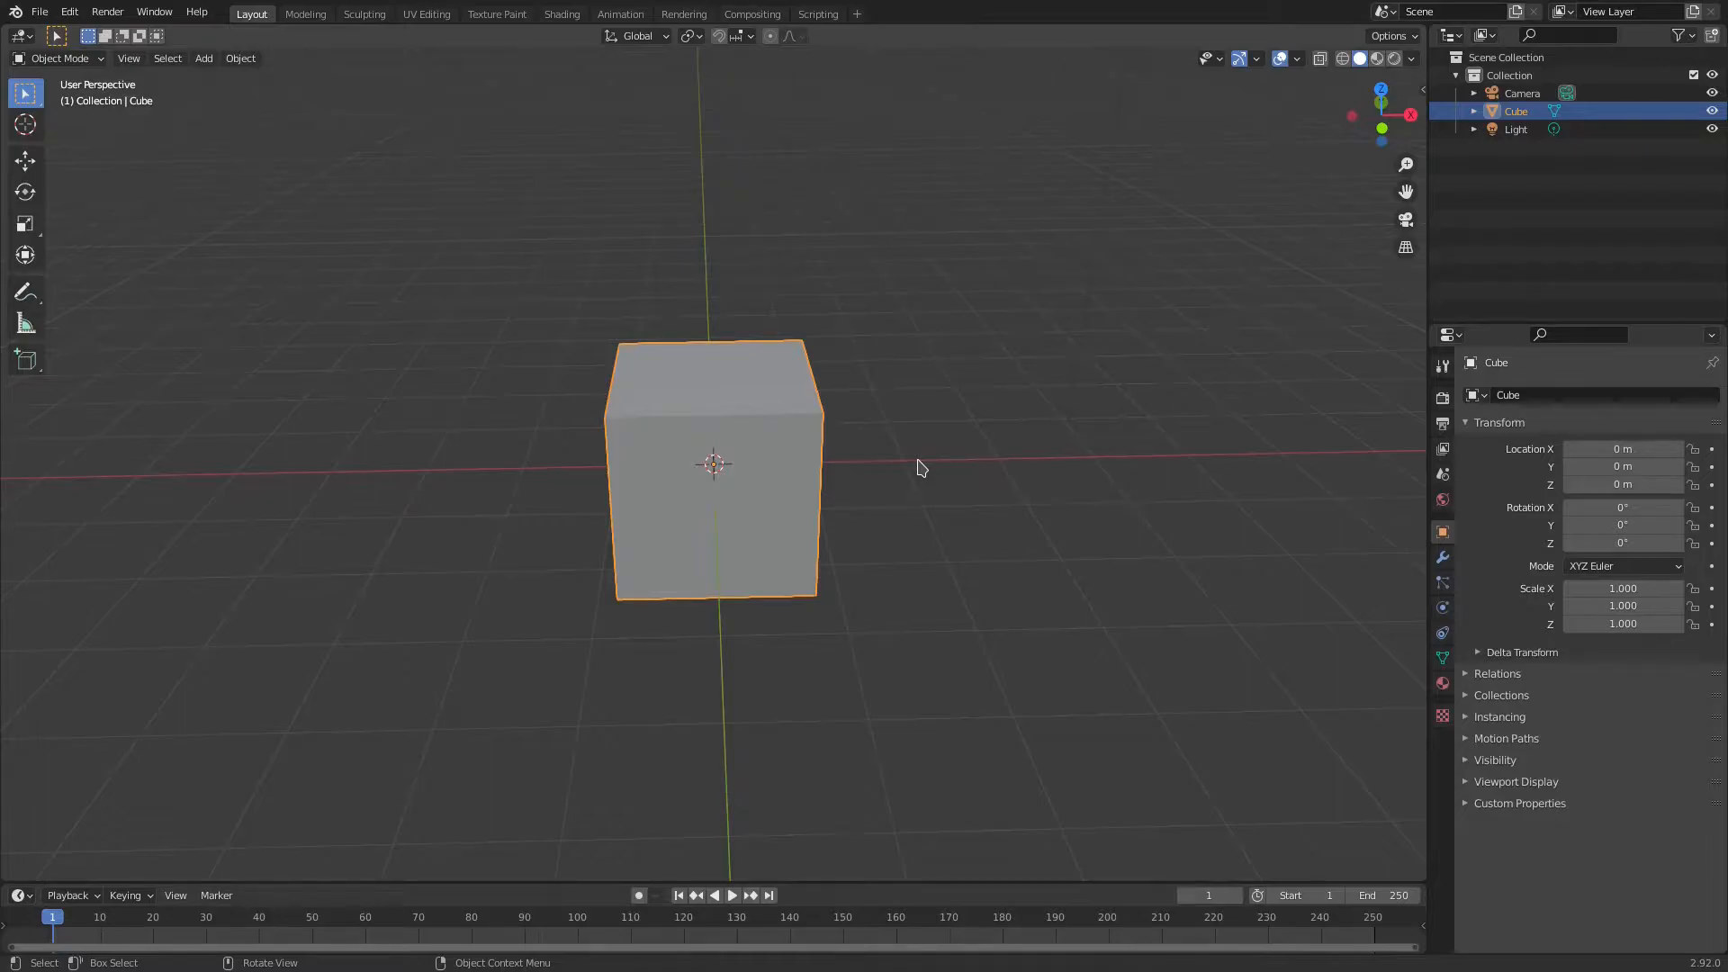
- Delete the default cube from the scene
middle_click_drag(848, 423, 806, 439)
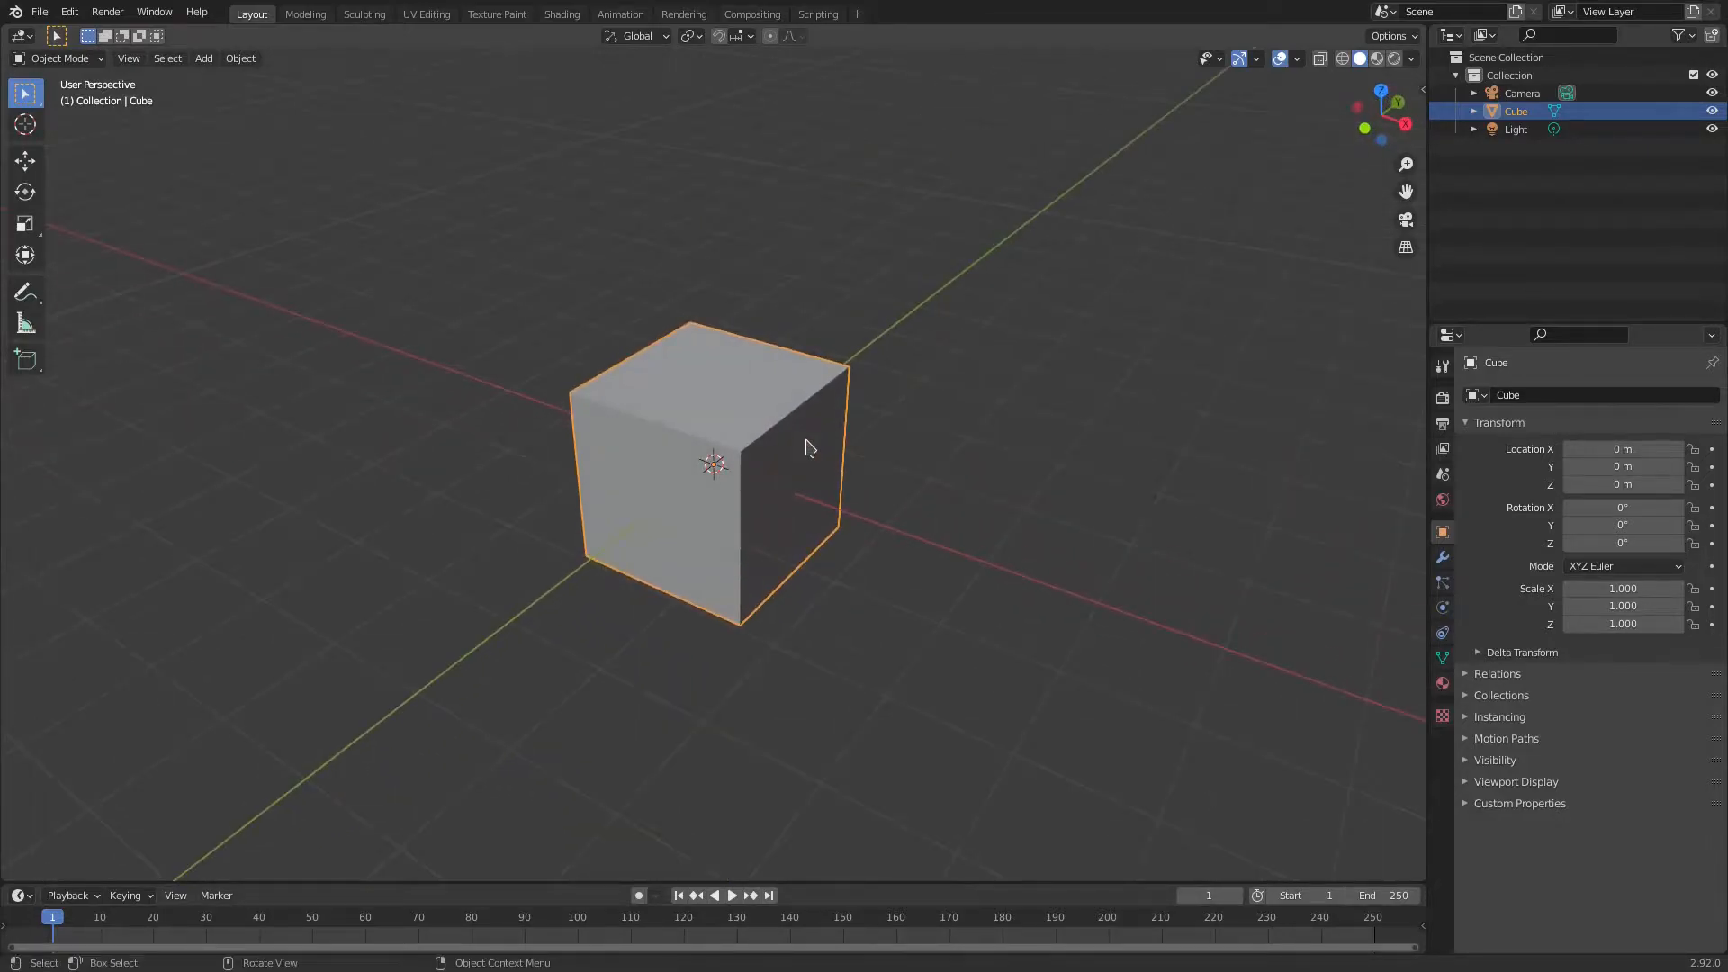
scroll(809, 439, "up", 3)
middle_click_drag(976, 433, 956, 441)
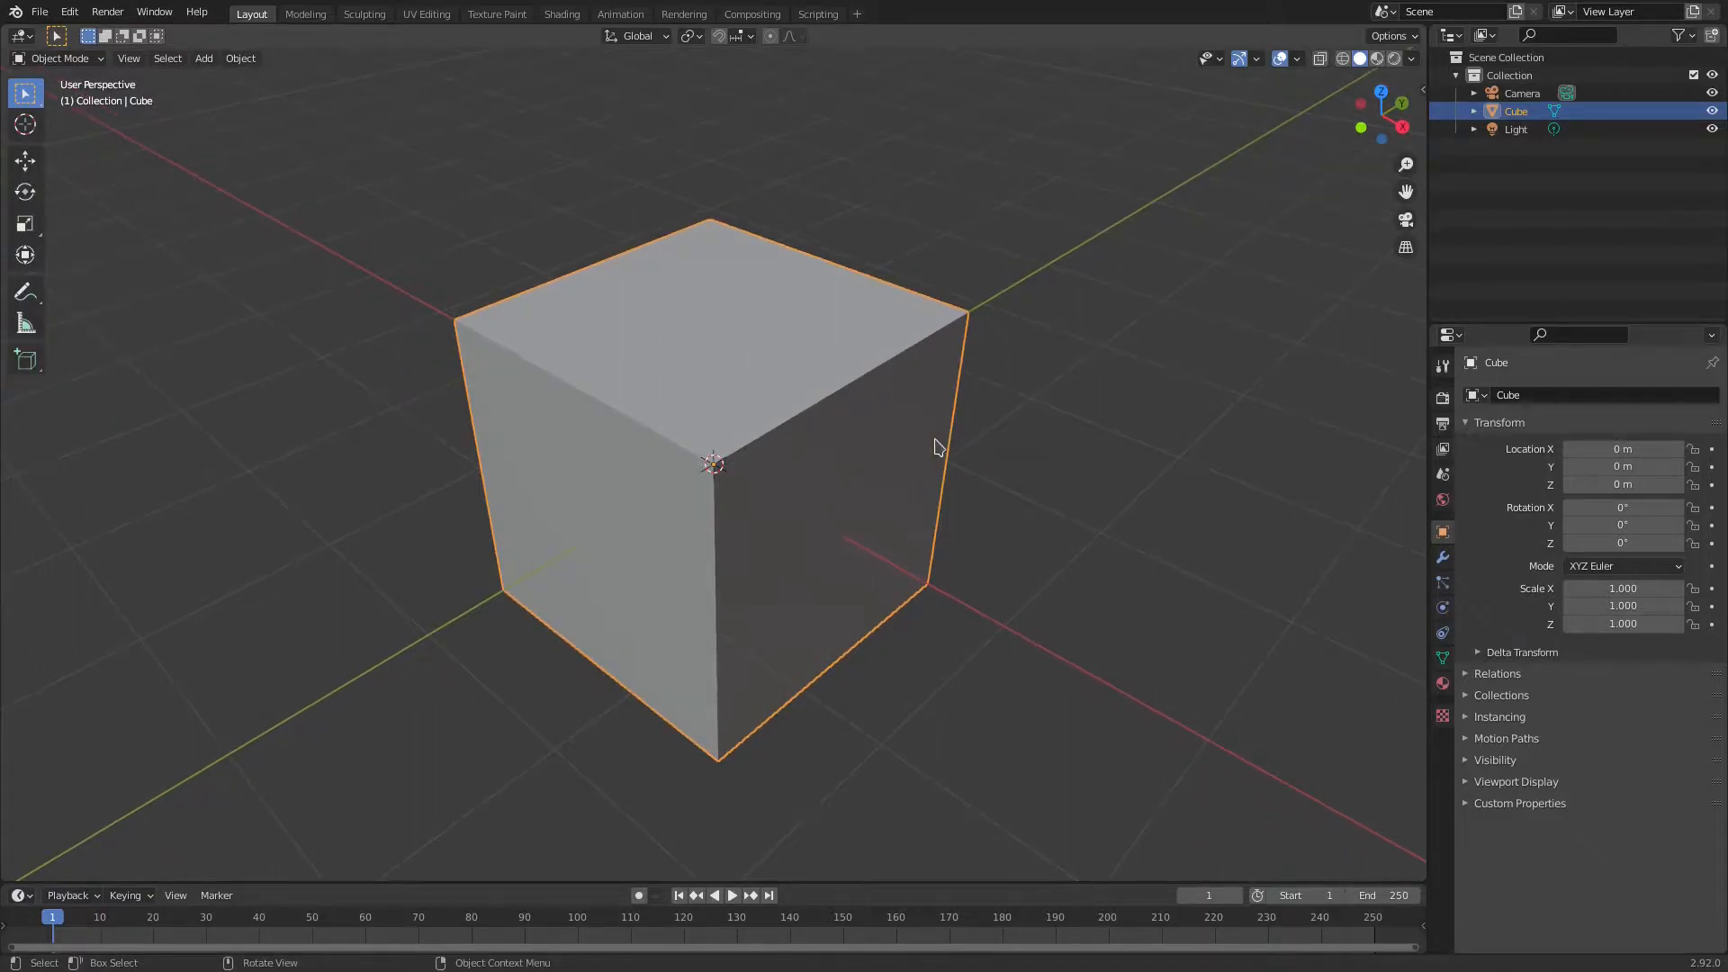
key("Delete")
- Add a plane mesh and move it along the X axis to about -3.63 m
middle_click_drag(652, 467, 749, 480)
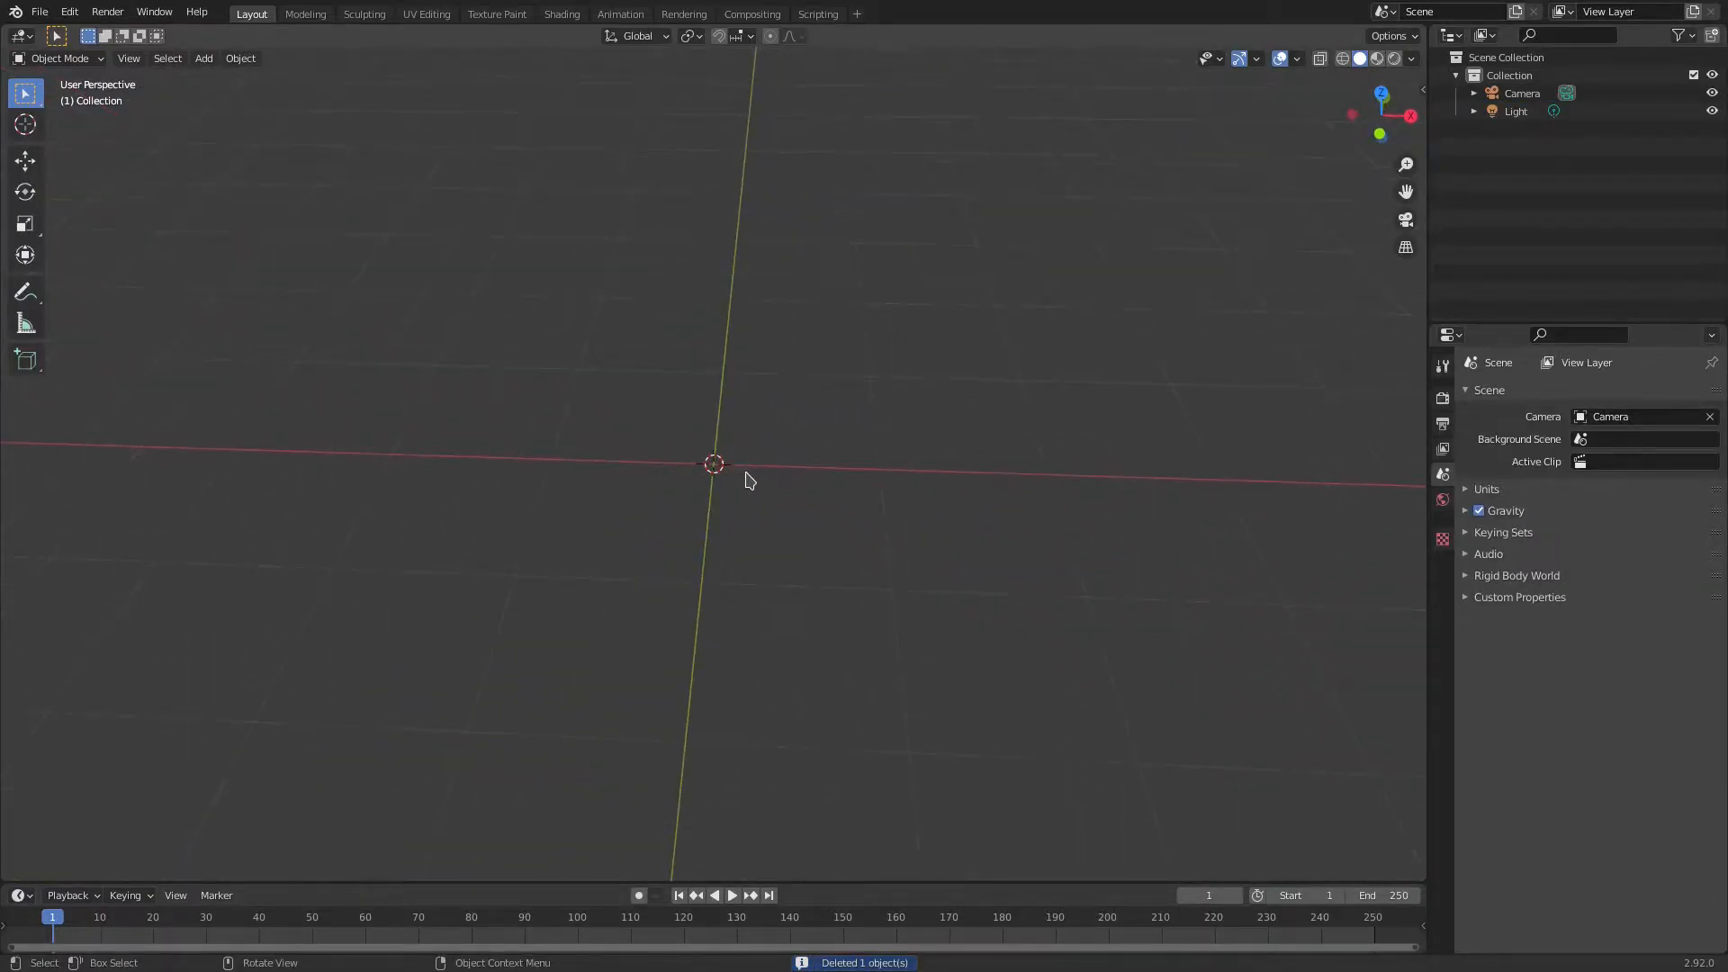
key("shift+a")
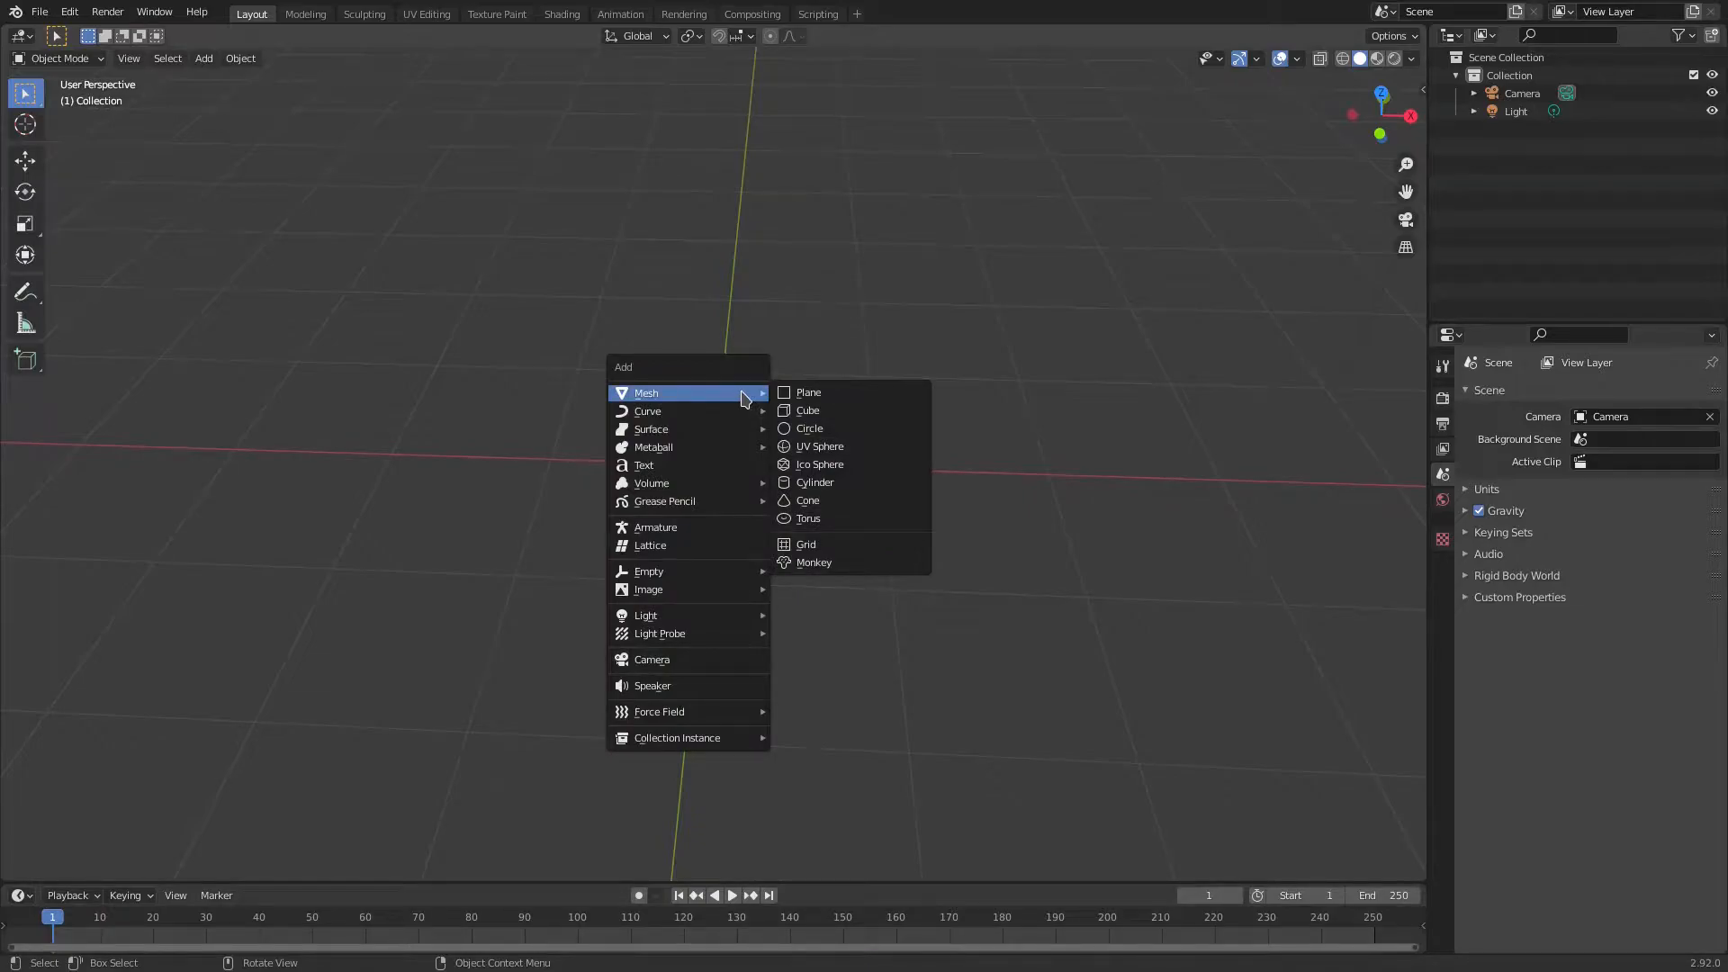
left_click(806, 395)
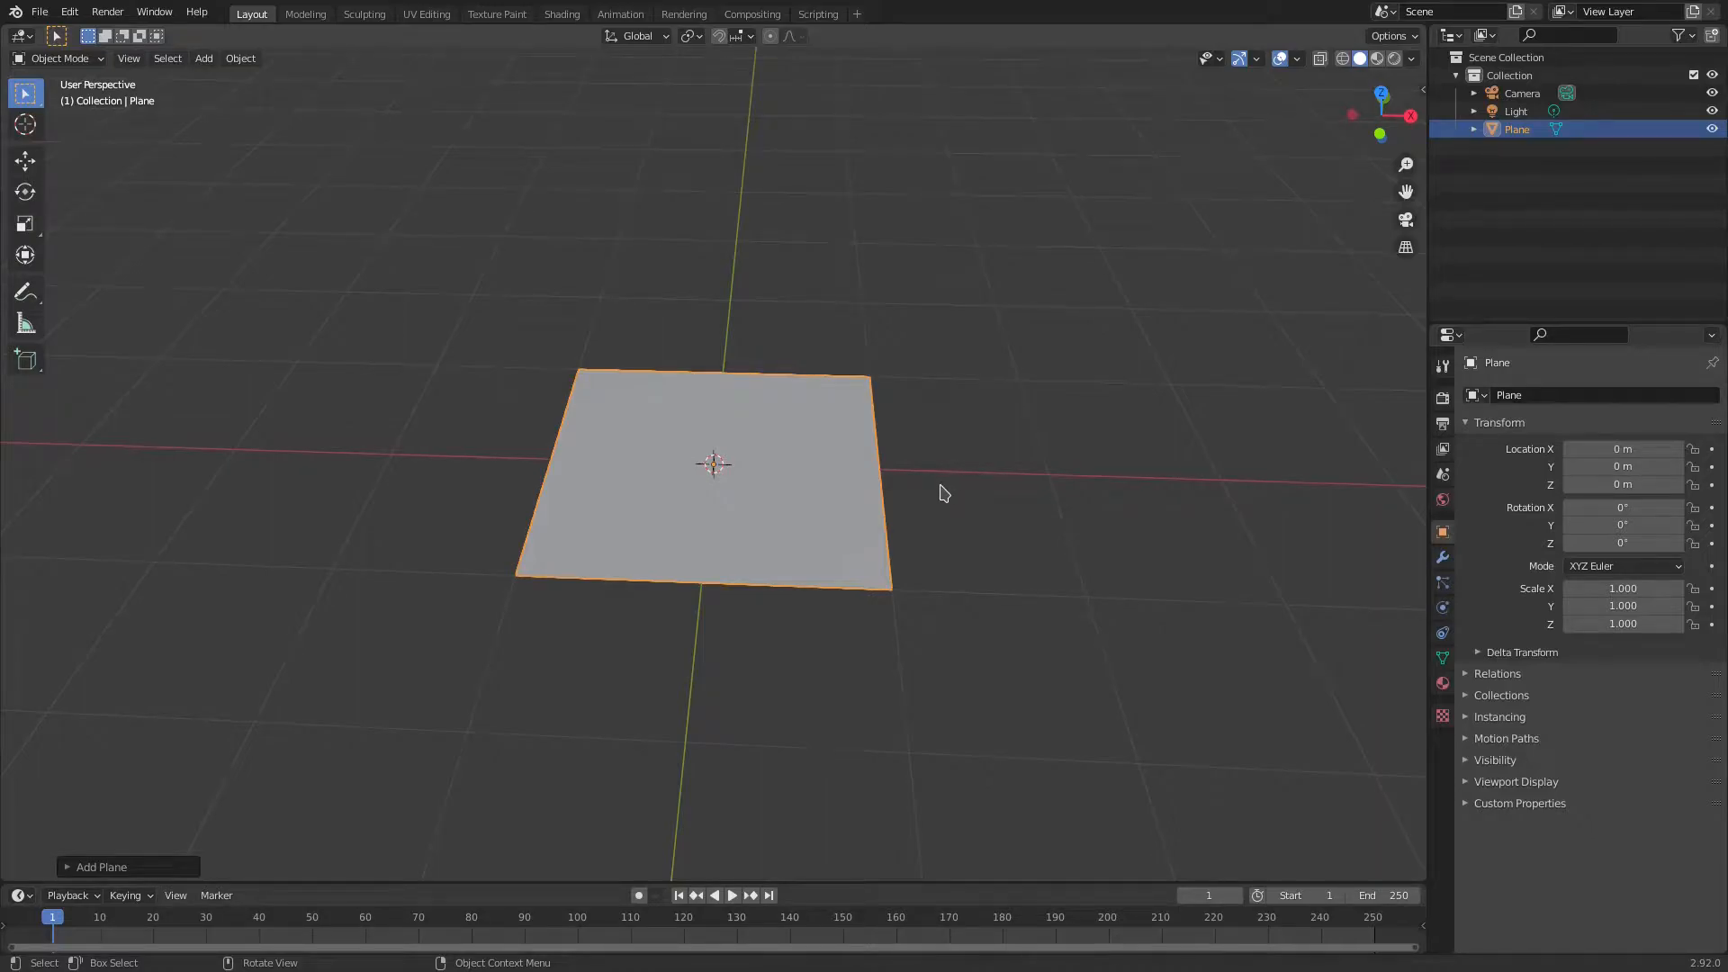
key("g")
key("x")
left_click(364, 444)
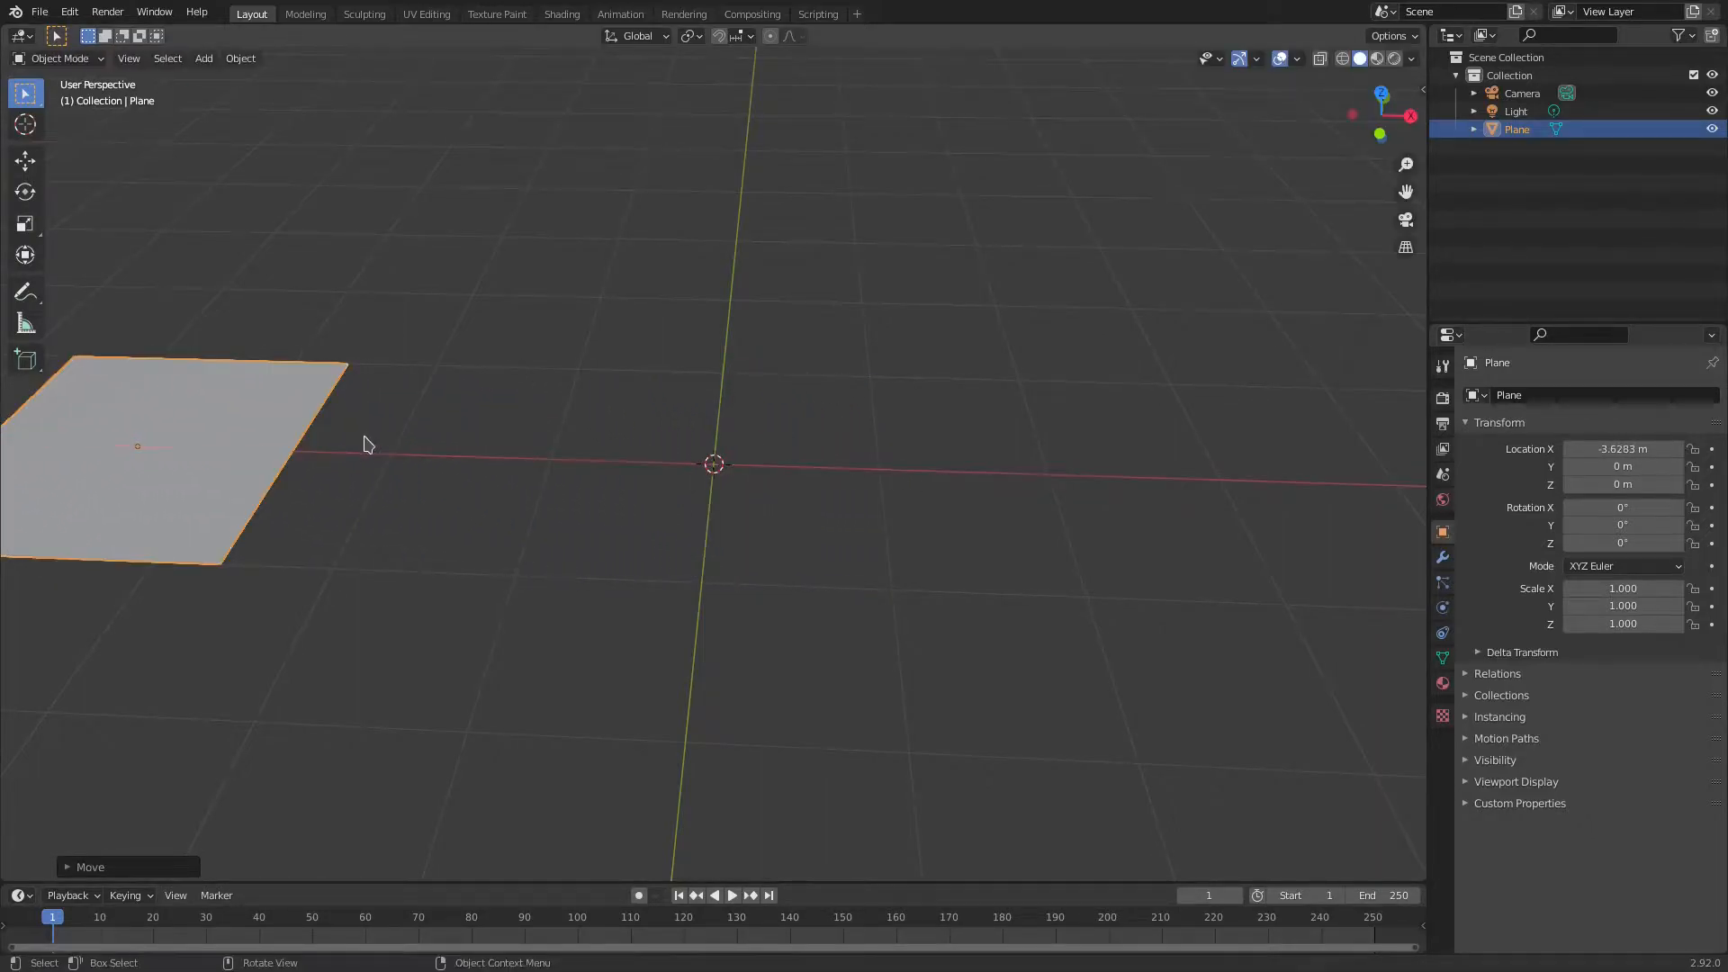
- Scale the plane down to about 0.92 and switch it to Edit Mode
scroll(364, 443, "down", 3)
middle_click_drag(387, 450, 956, 517)
key("s")
left_click(978, 494)
key("Tab")
scroll(802, 461, "up", 3)
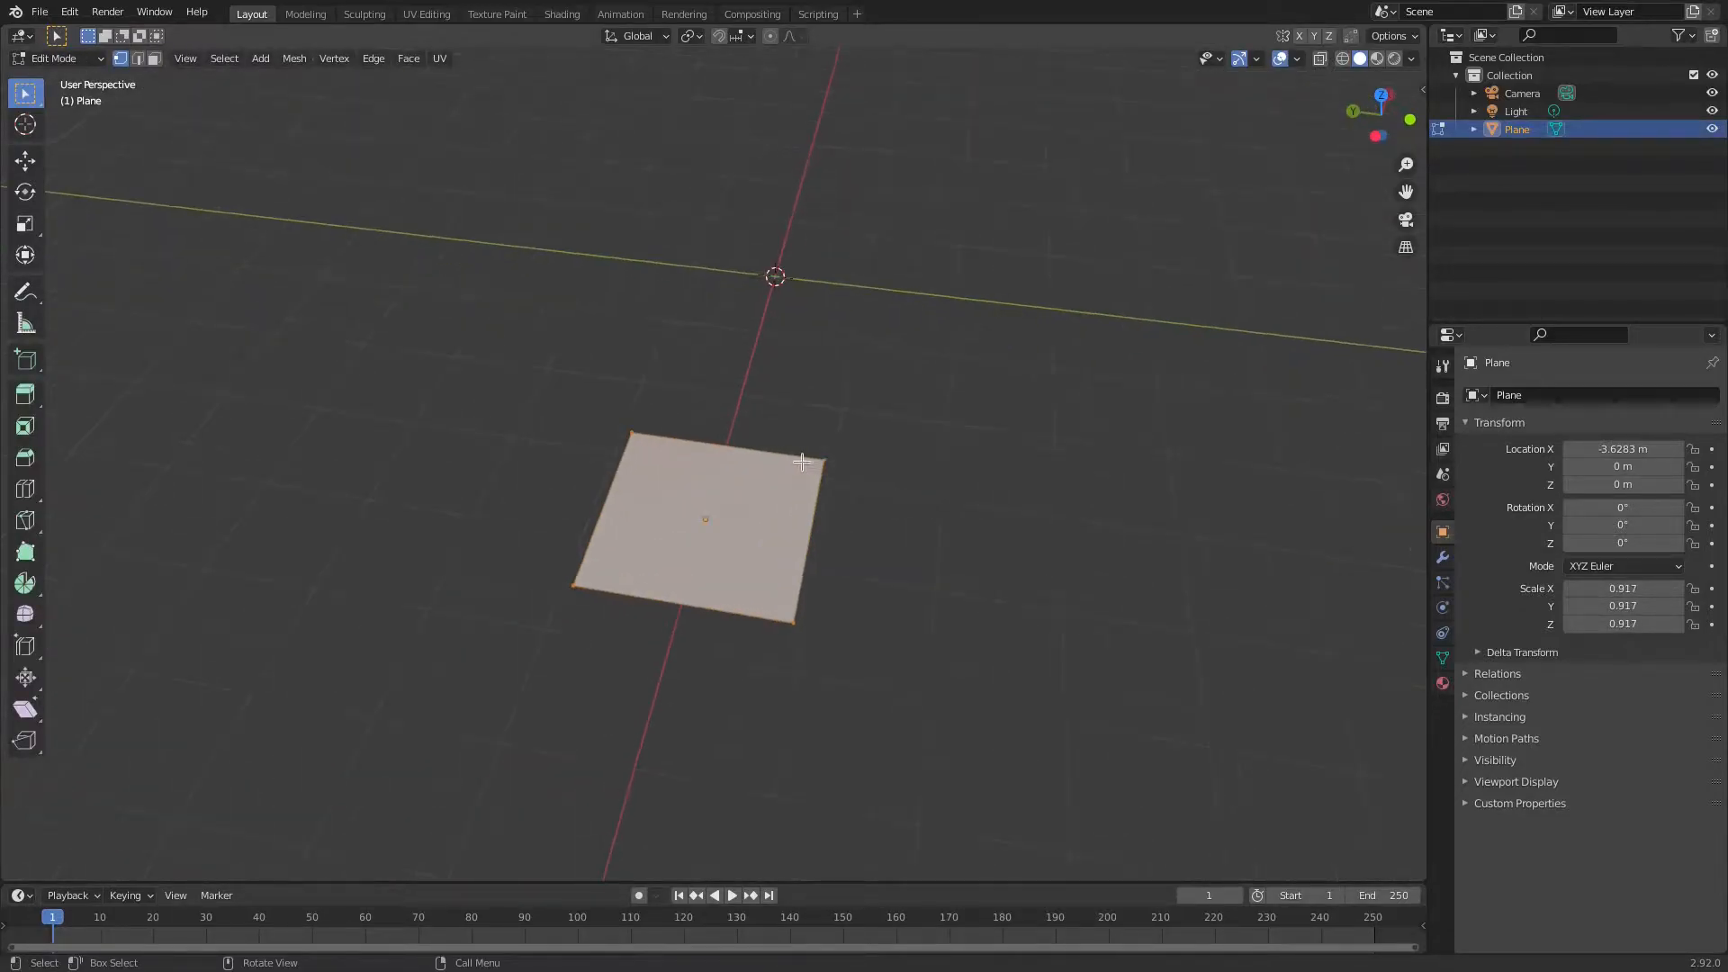
- View the plane from the top and move its upper-right corner vertex slightly outward
middle_click_drag(802, 462, 858, 483)
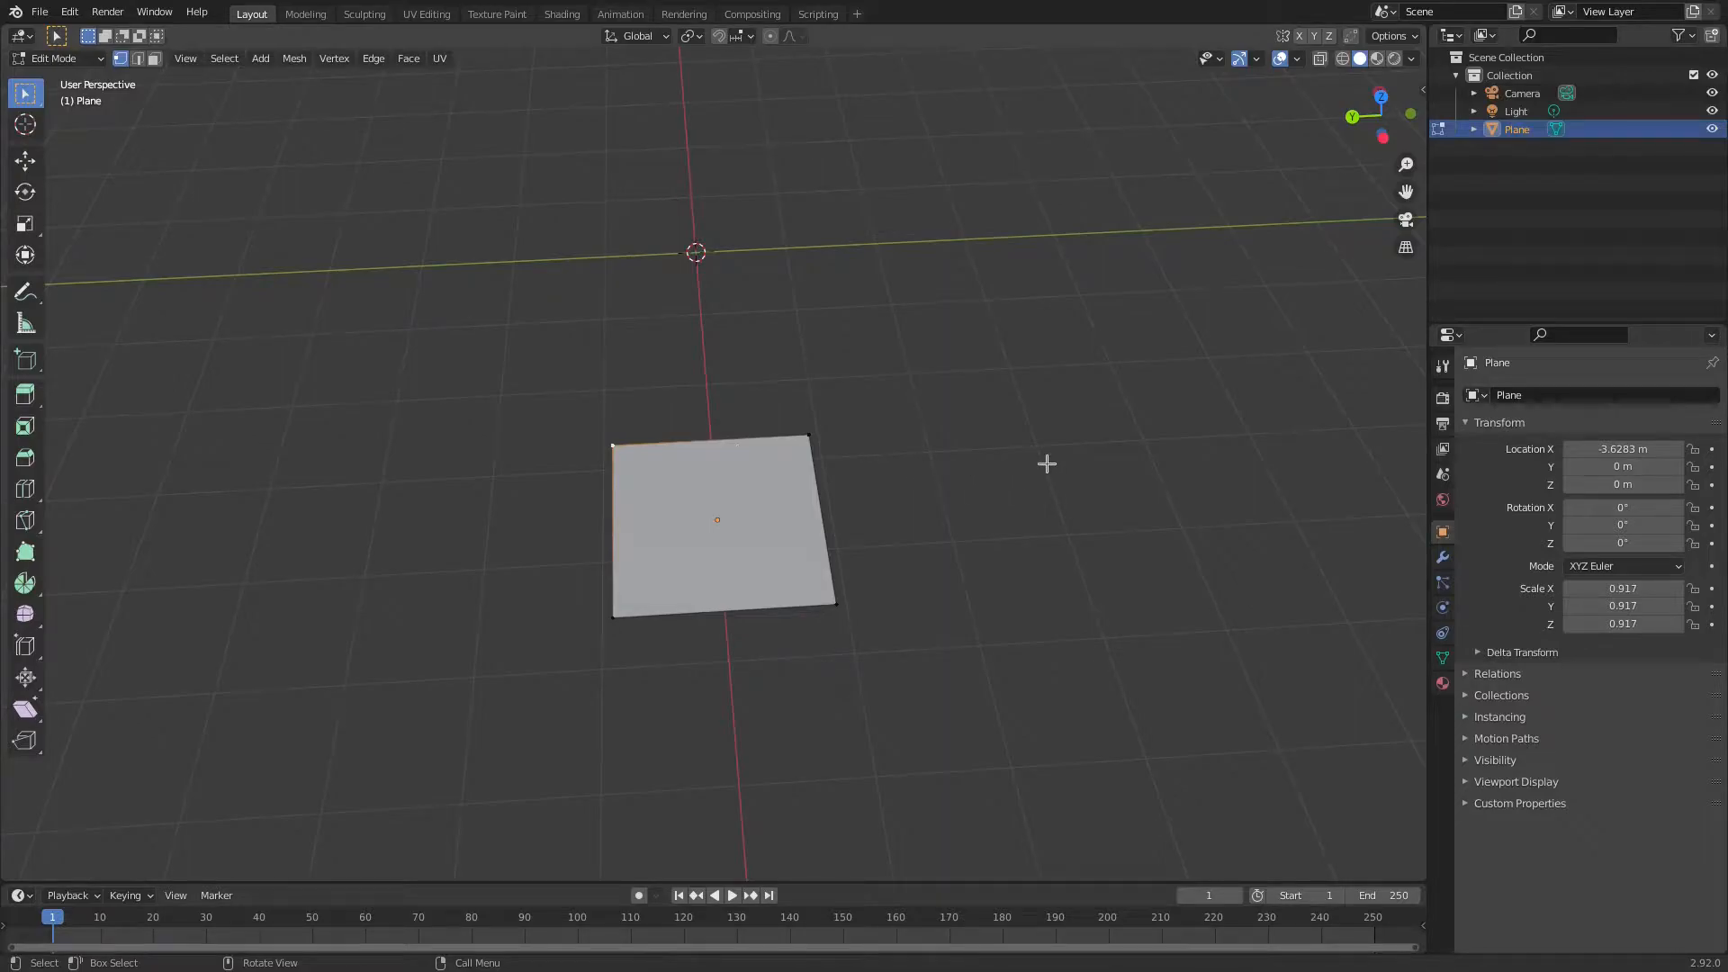
middle_click_drag(1004, 443, 789, 530)
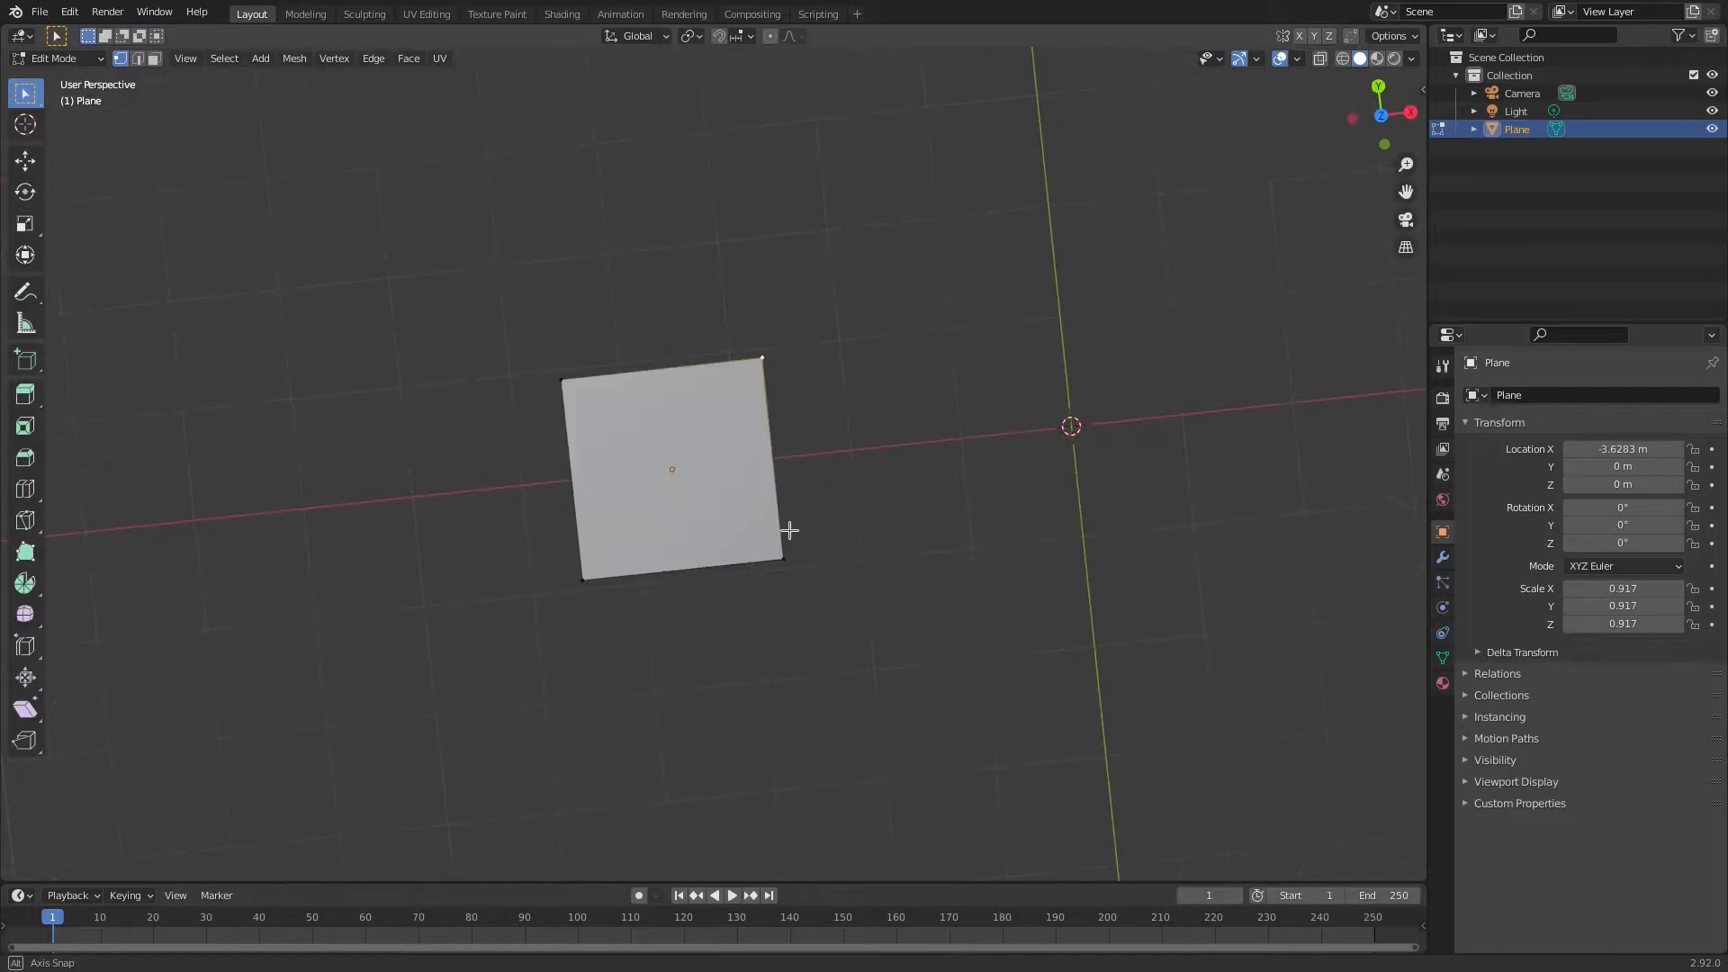
key("KP_7")
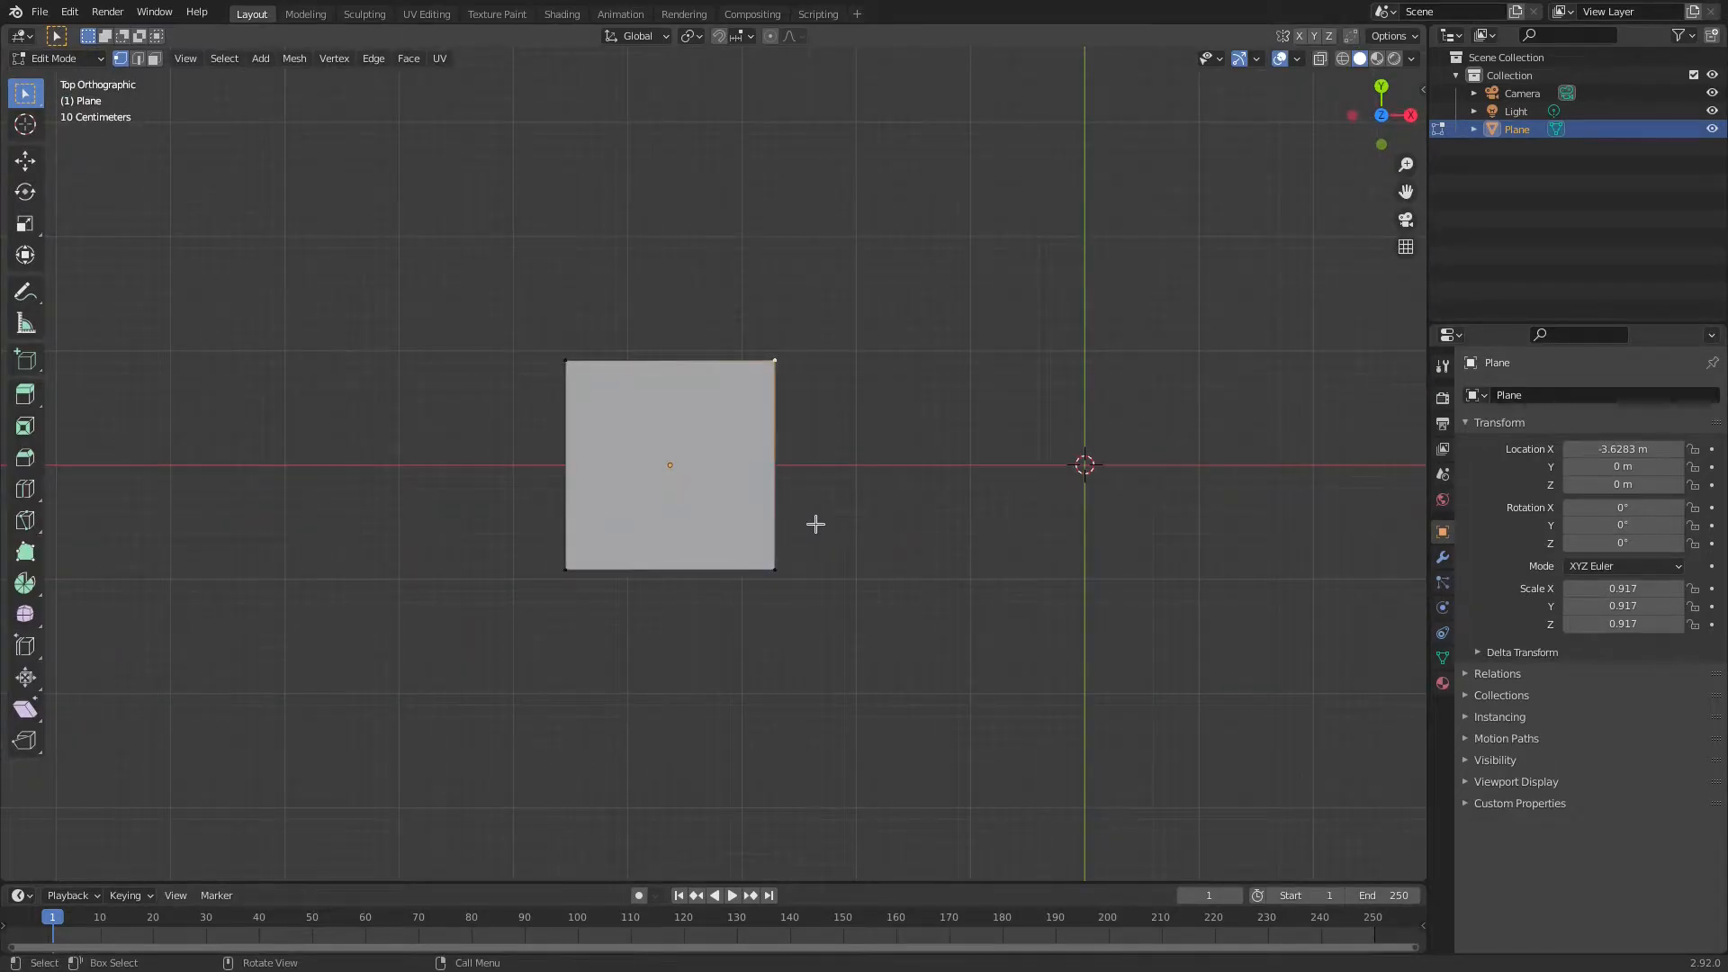
key("g")
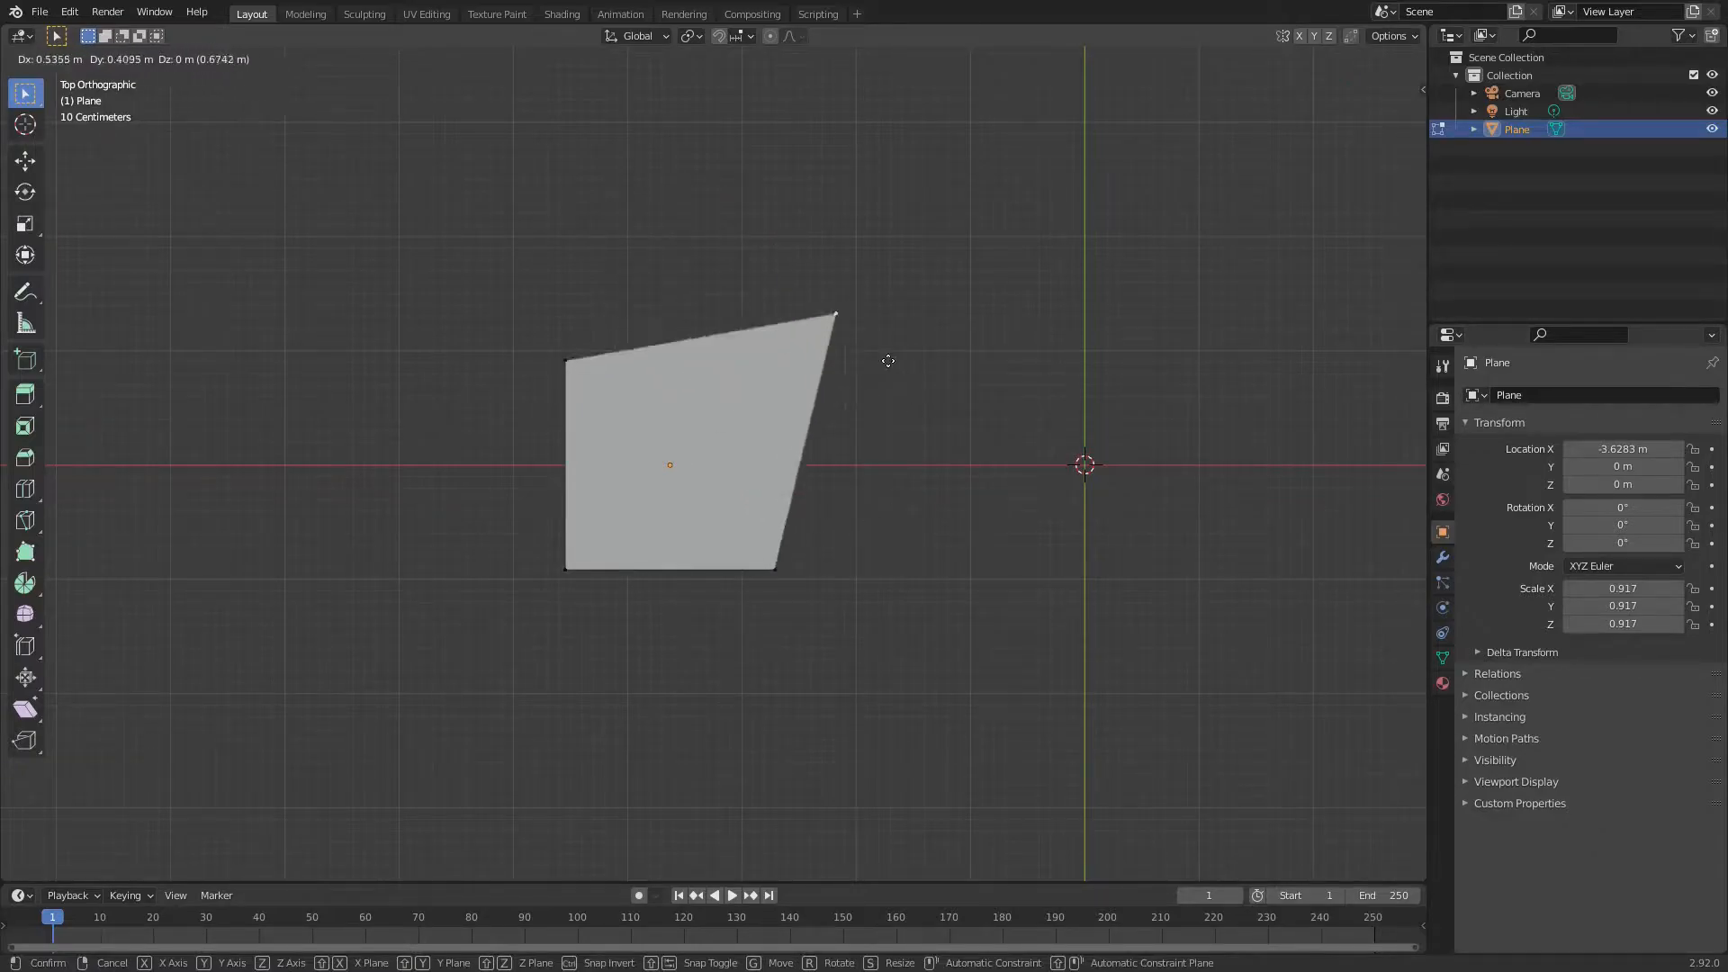
left_click(837, 471)
middle_click_drag(837, 470, 861, 590)
key("KP_7")
scroll(806, 483, "up", 2)
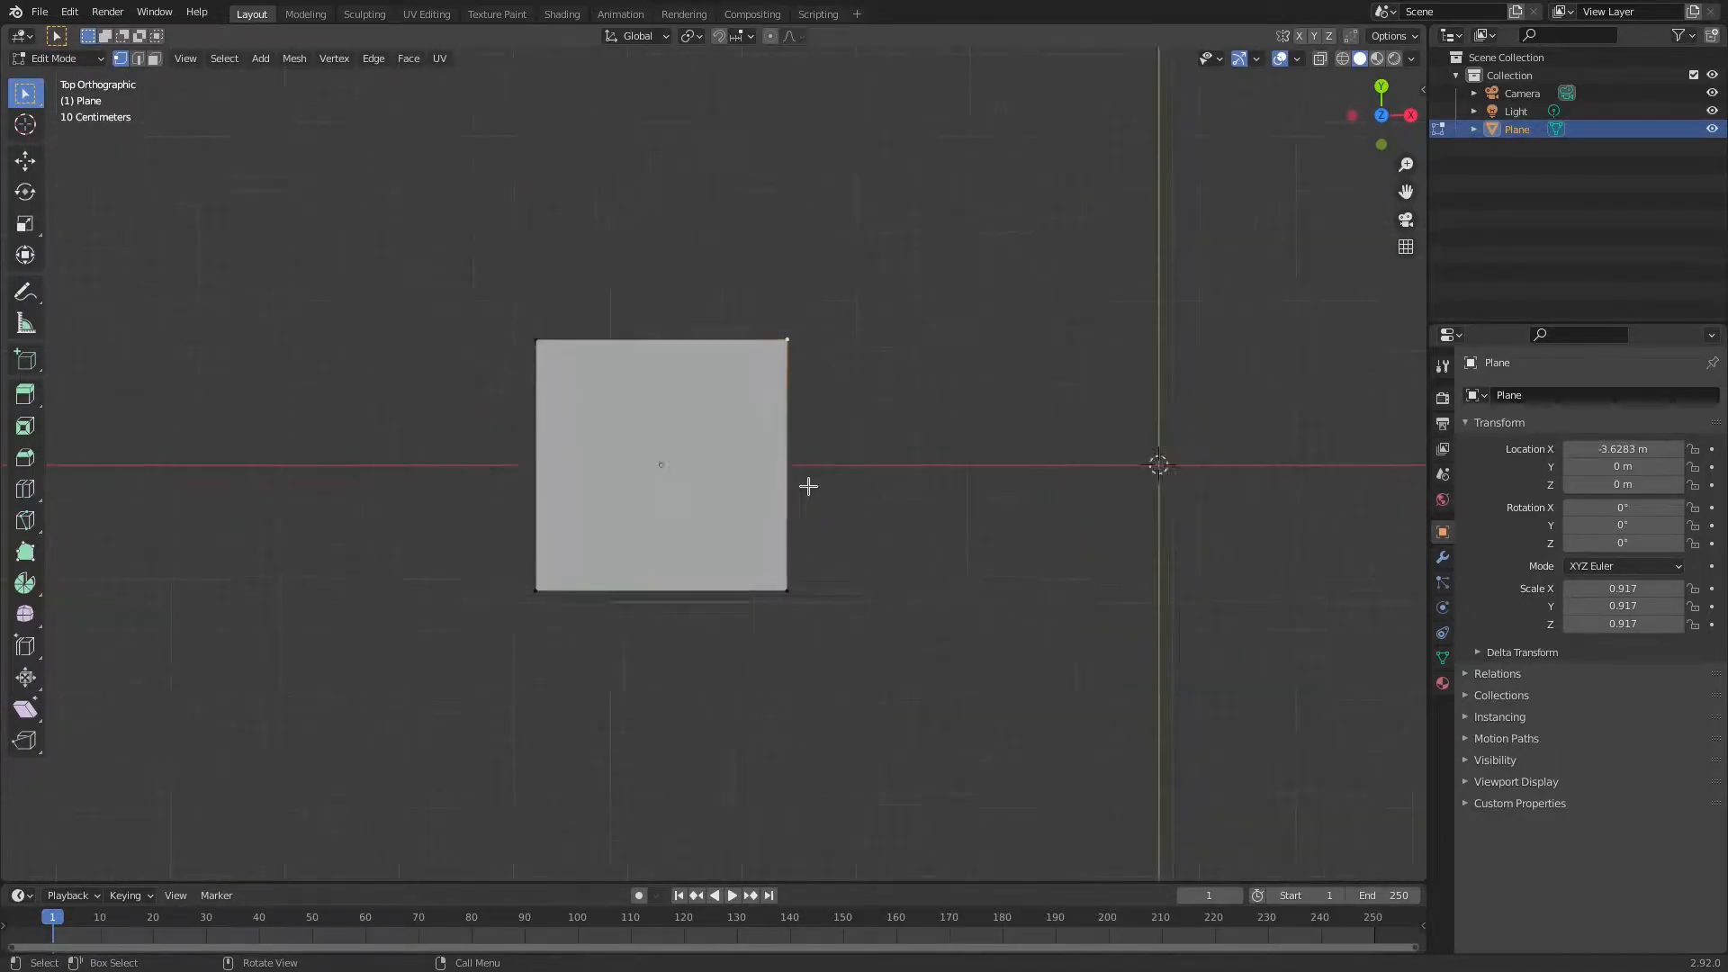
key("g")
left_click(818, 483)
- Move the plane's upper-left corner slightly inward and down, and pull the lower-left corner far out toward negative X
left_click(500, 315)
key("g")
left_click(516, 384)
left_click(495, 606)
key("g")
left_click(388, 490)
left_click(802, 616)
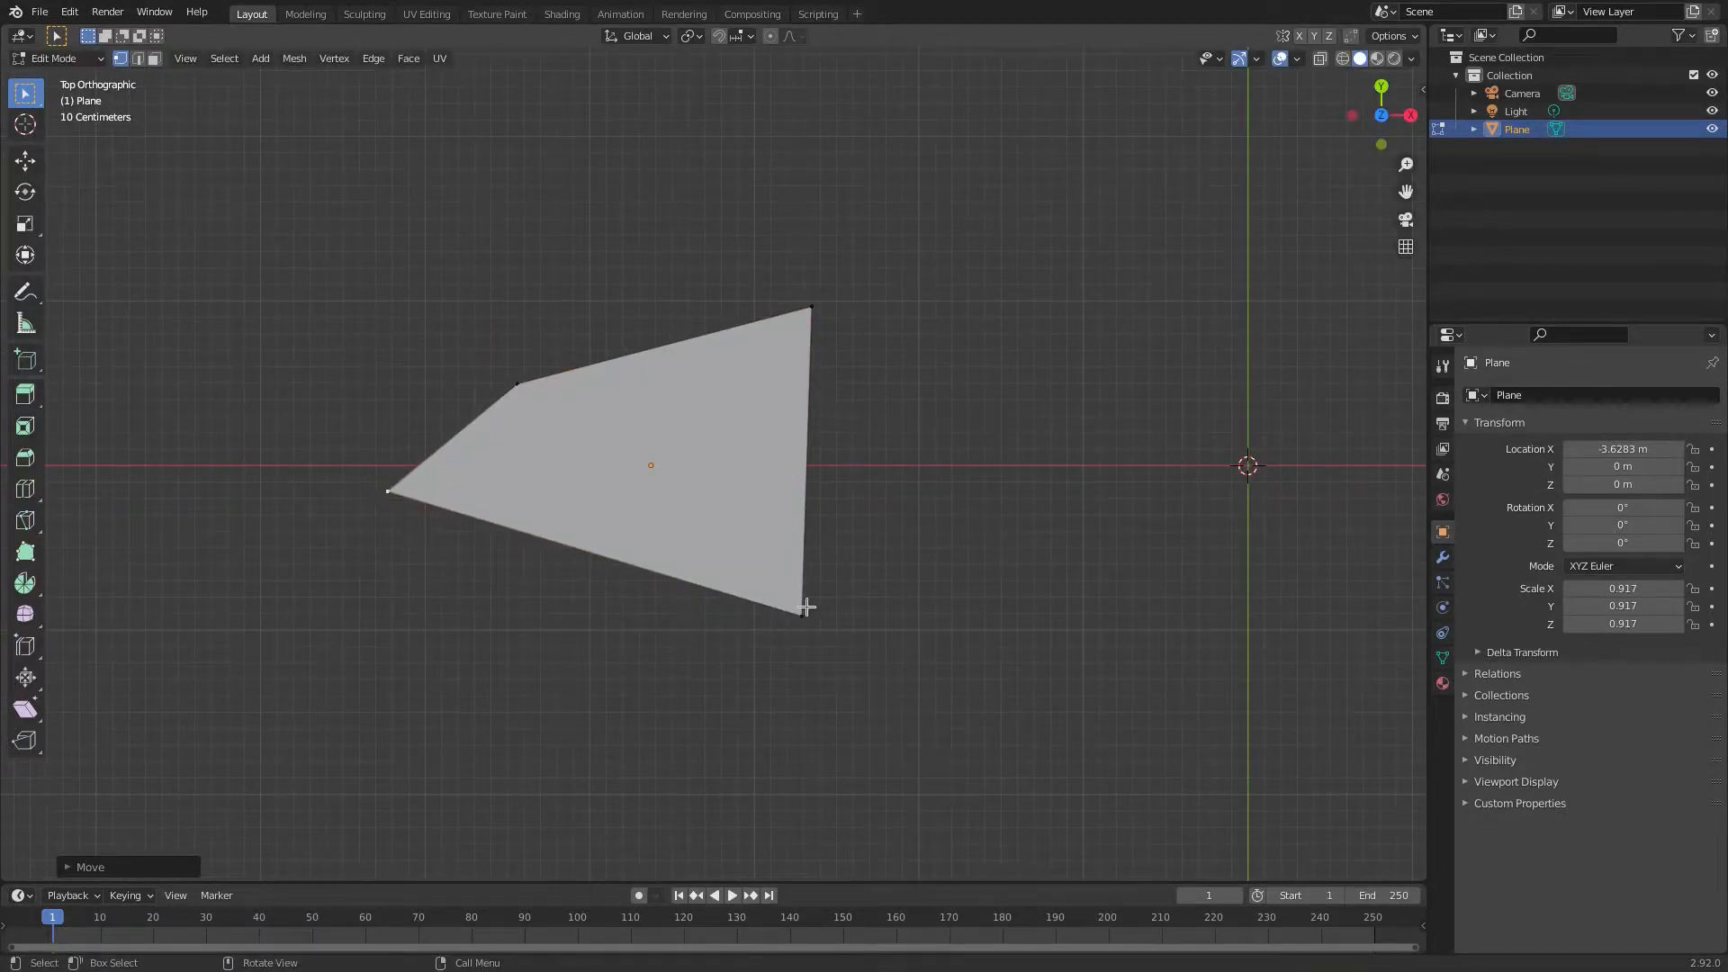
- Try moving the lower-right corner toward negative X and adding a single loop cut across the face
key("g")
left_click(504, 548)
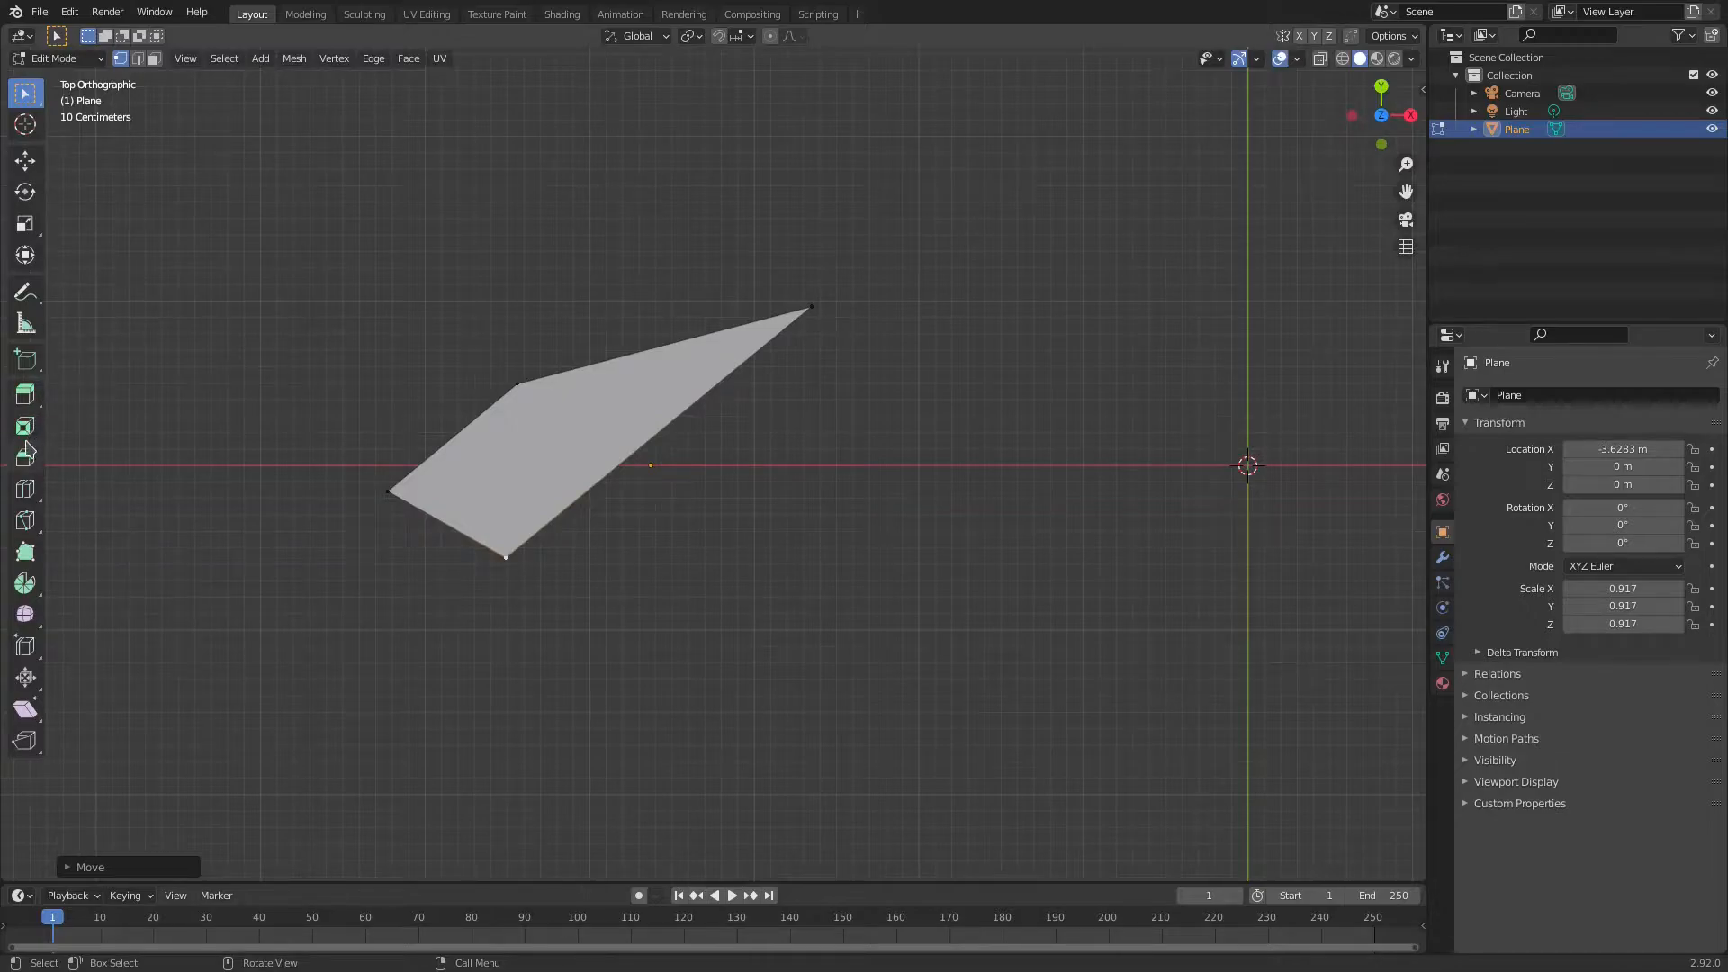
left_click(26, 495)
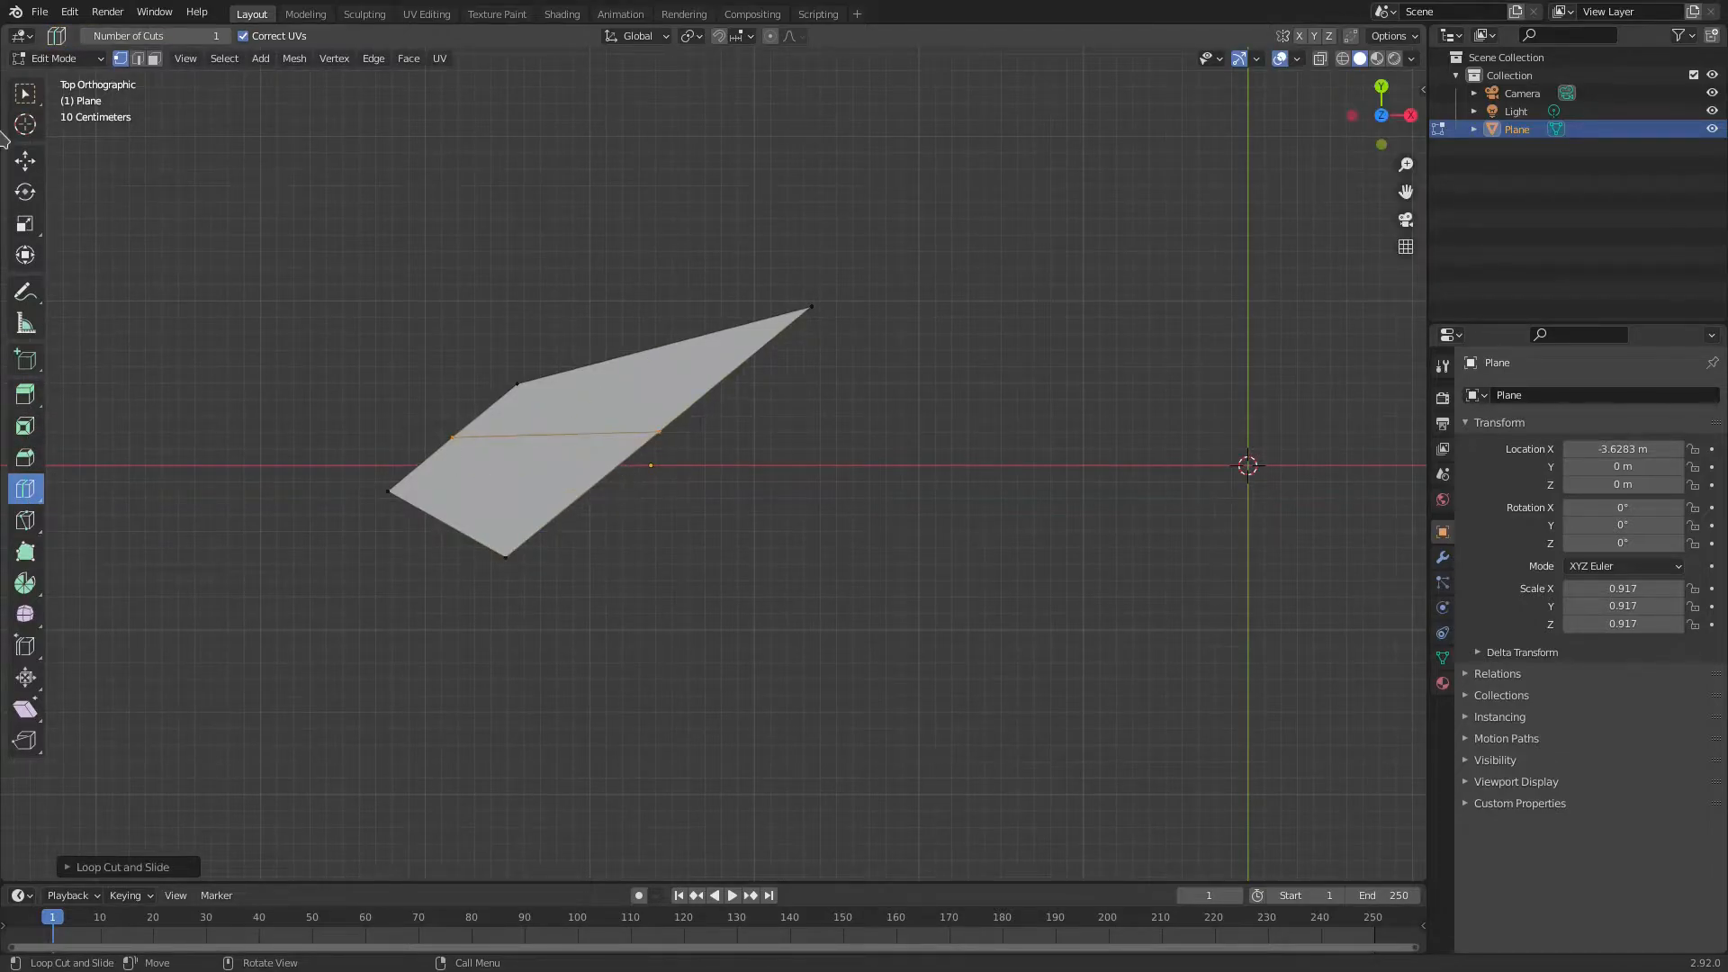
left_click(25, 93)
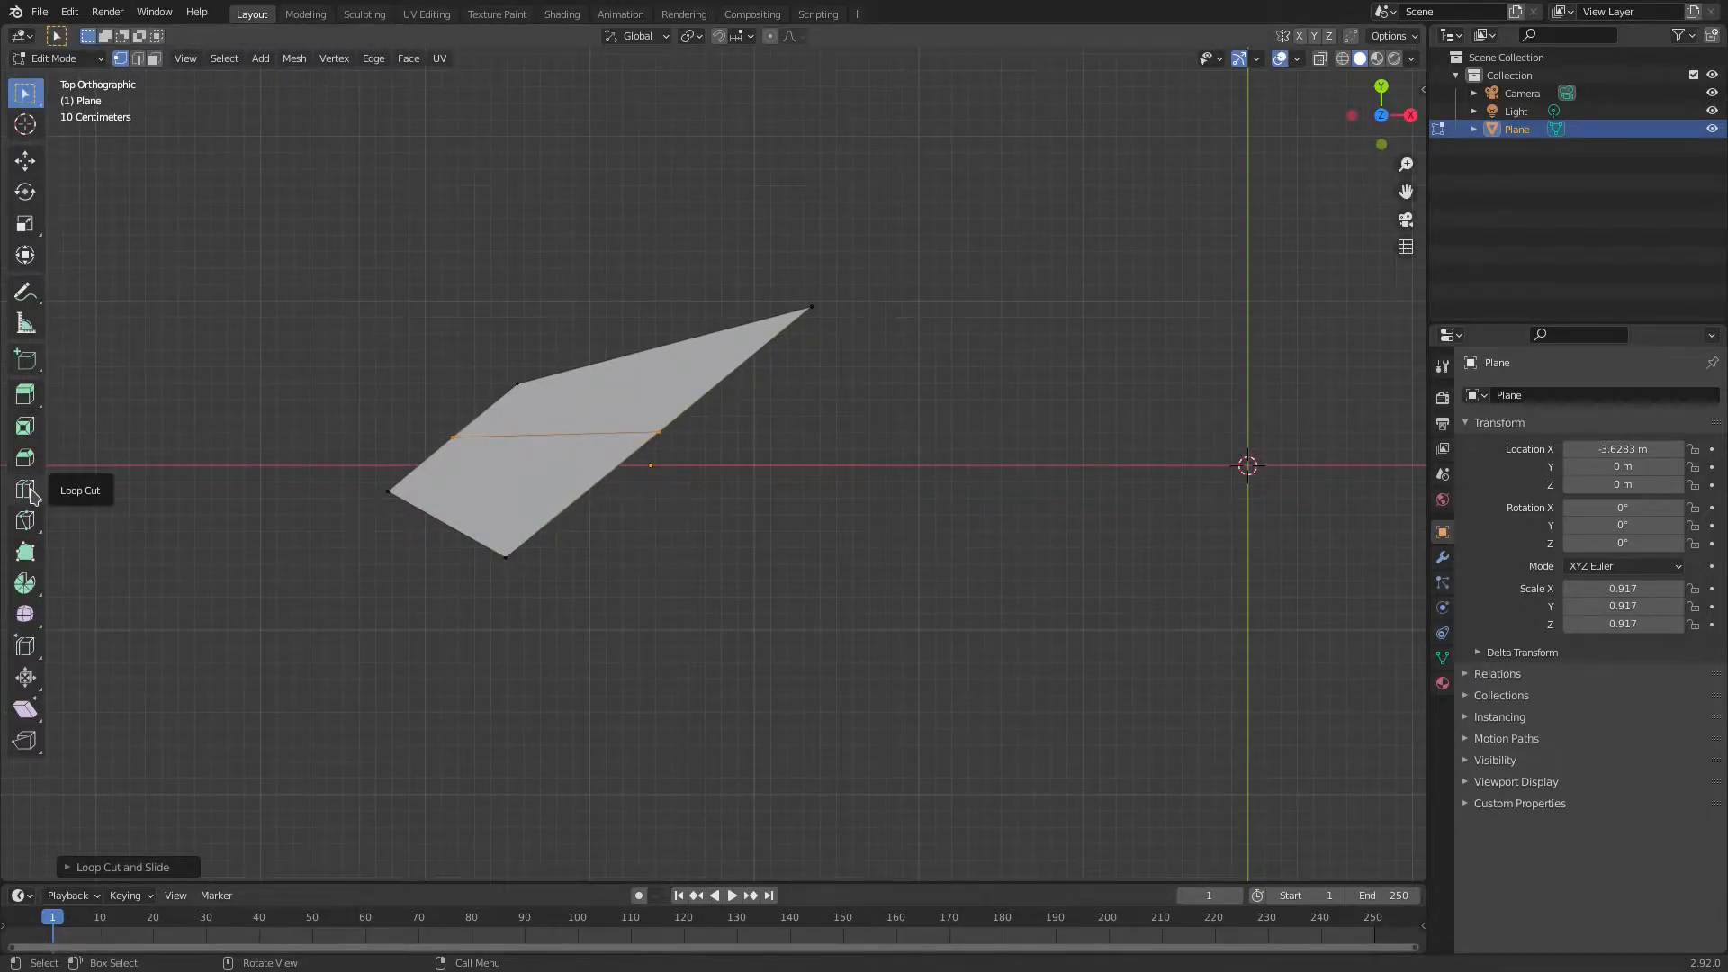
- Try reshaping the outline by moving both loop-cut vertices outward and shifting the upper-left corner along the upper edge
key("g")
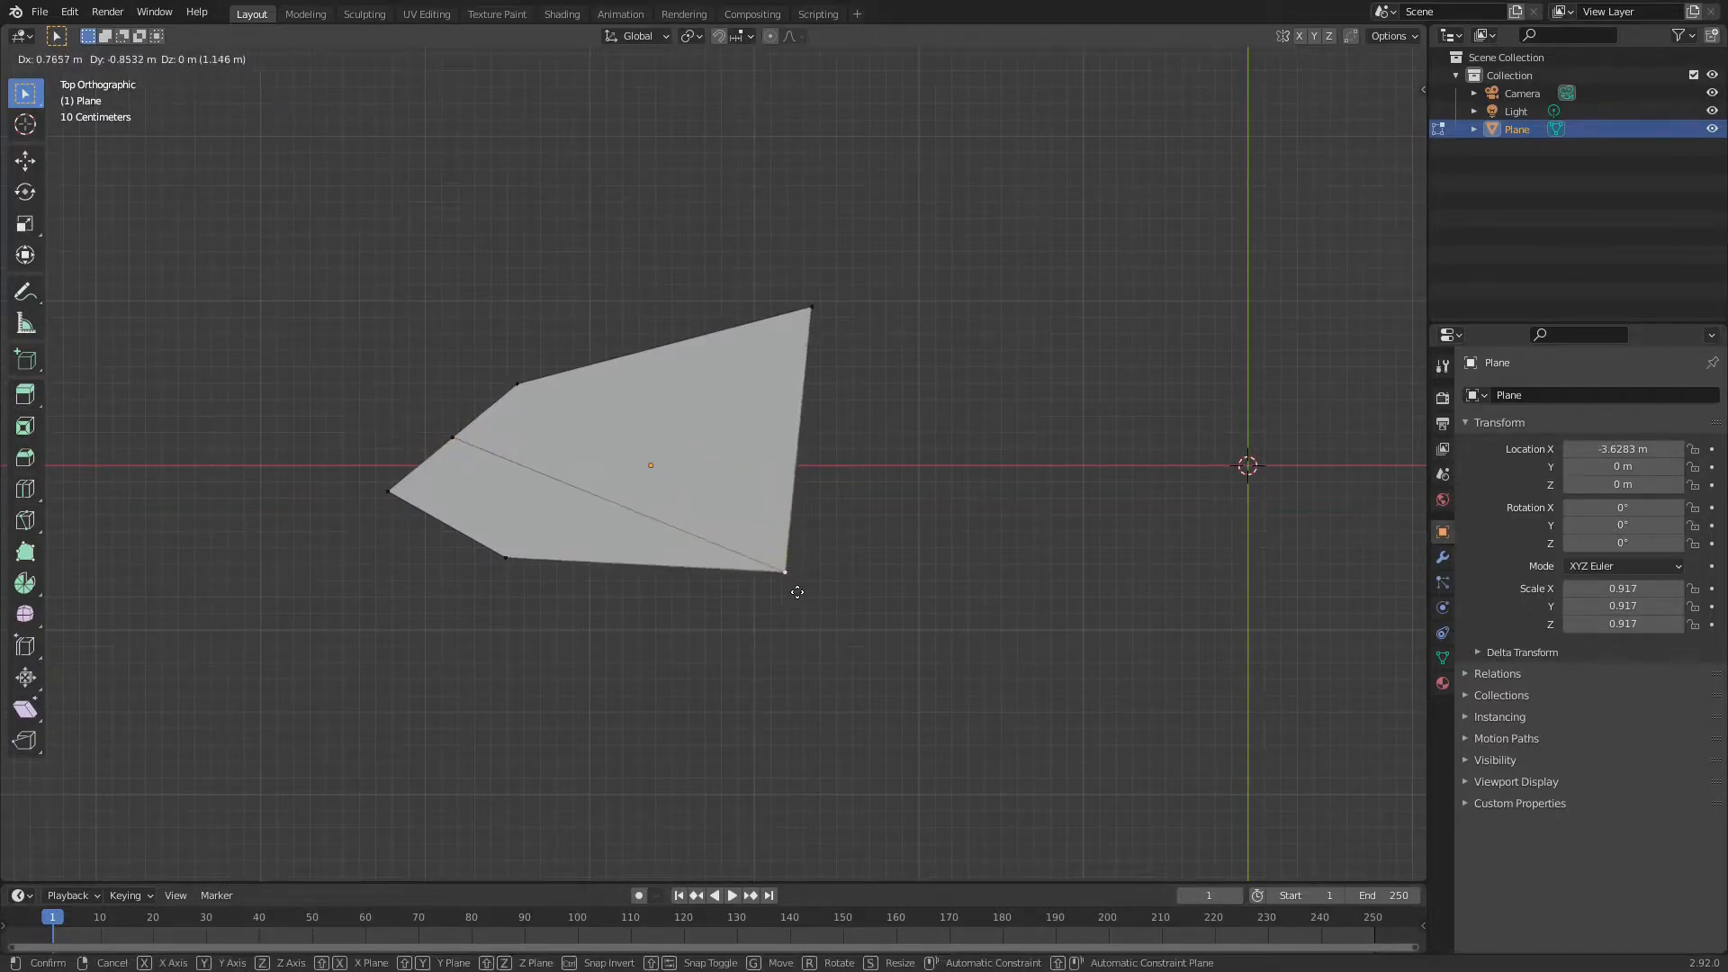
left_click(769, 612)
left_click(447, 430)
key("g")
left_click(416, 405)
left_click(563, 373)
key("g")
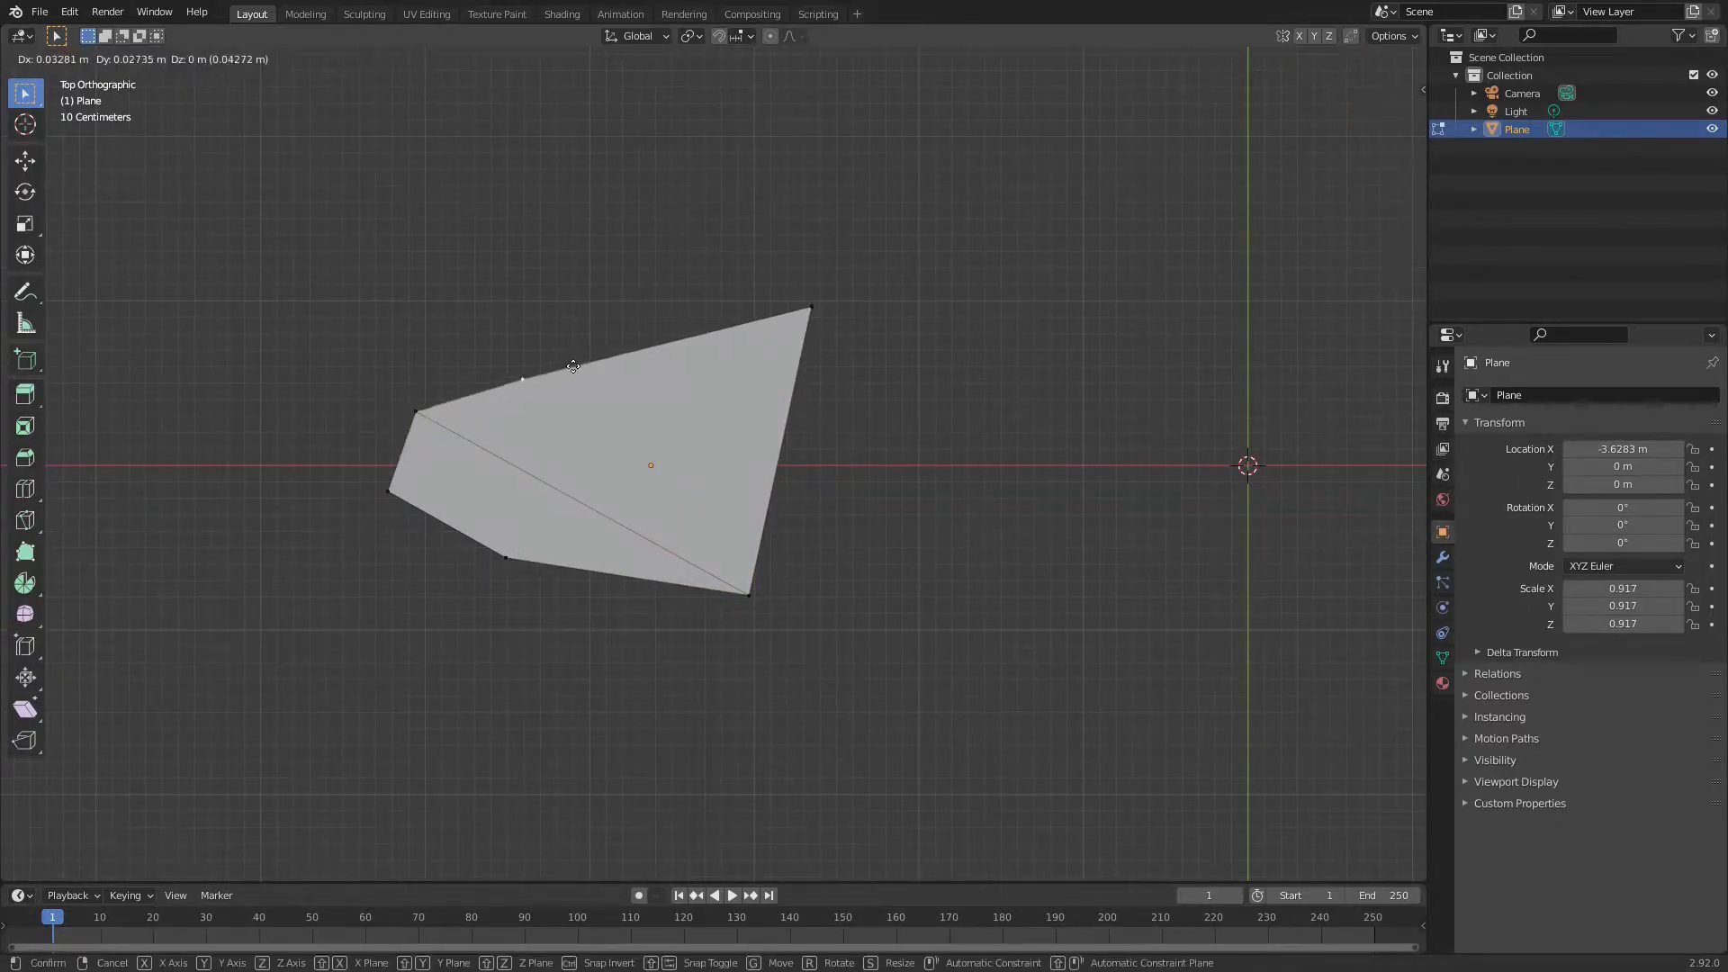
left_click(607, 337)
- Undo the vertex moves, the loop cut and the lower-right corner move
key("ctrl+z")
key("ctrl+z")
key("ctrl+z")
key("ctrl+z")
key("ctrl+z")
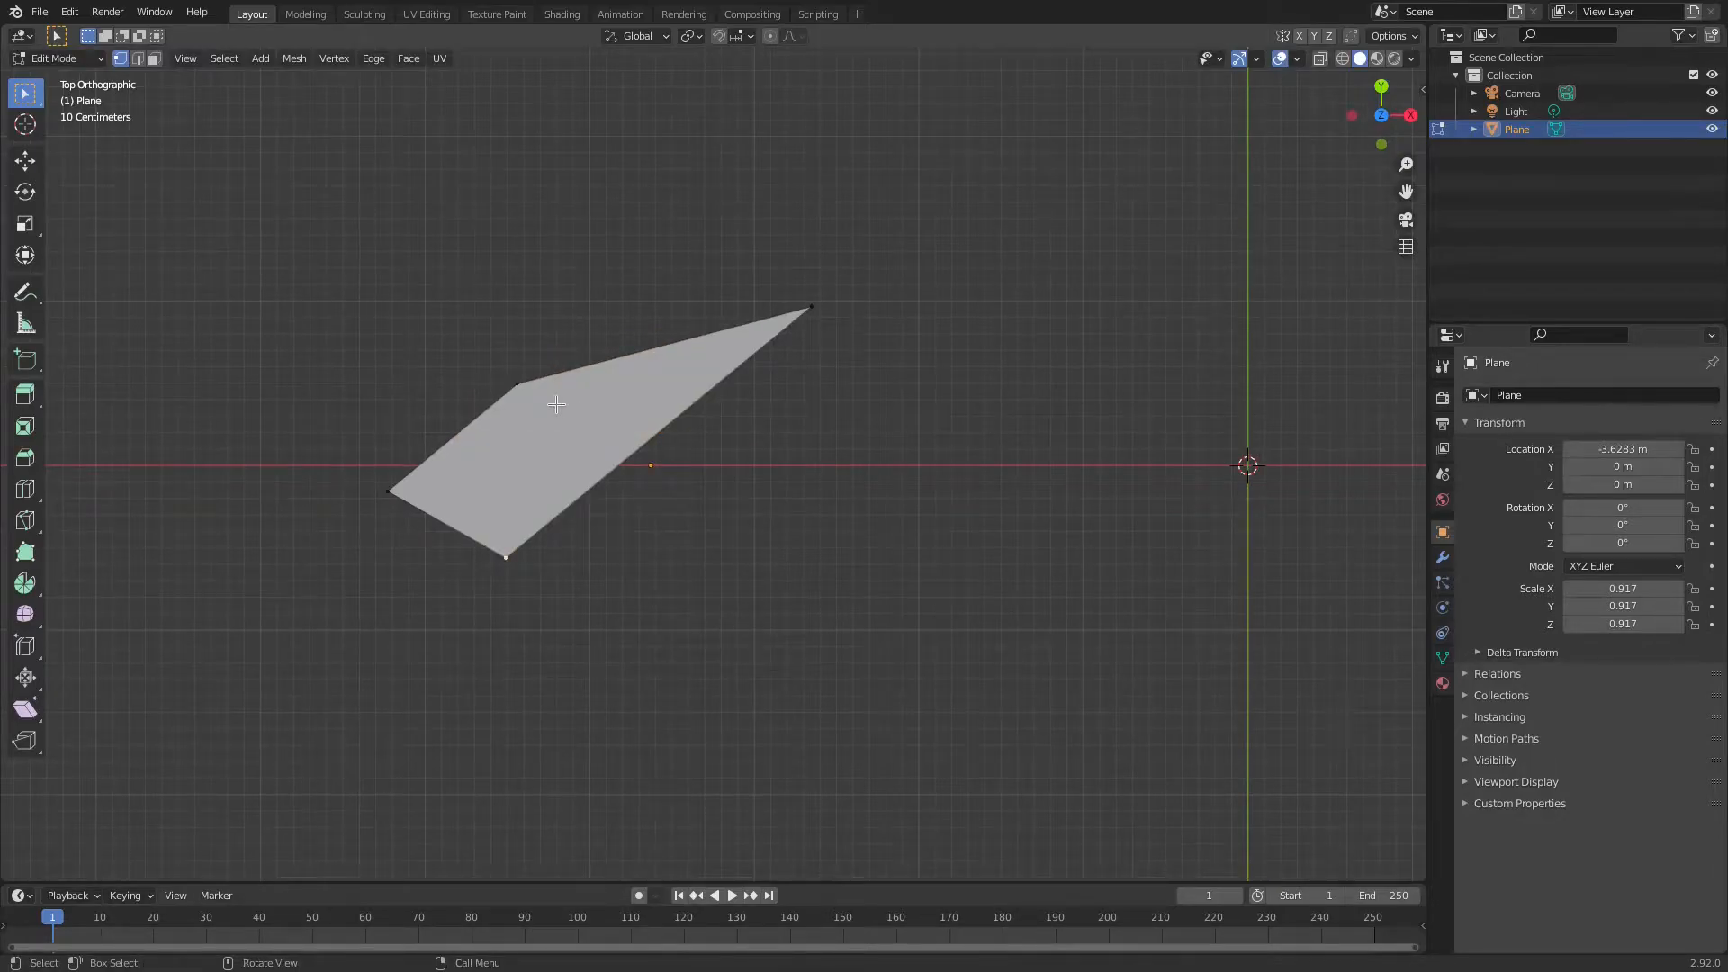
key("ctrl+z")
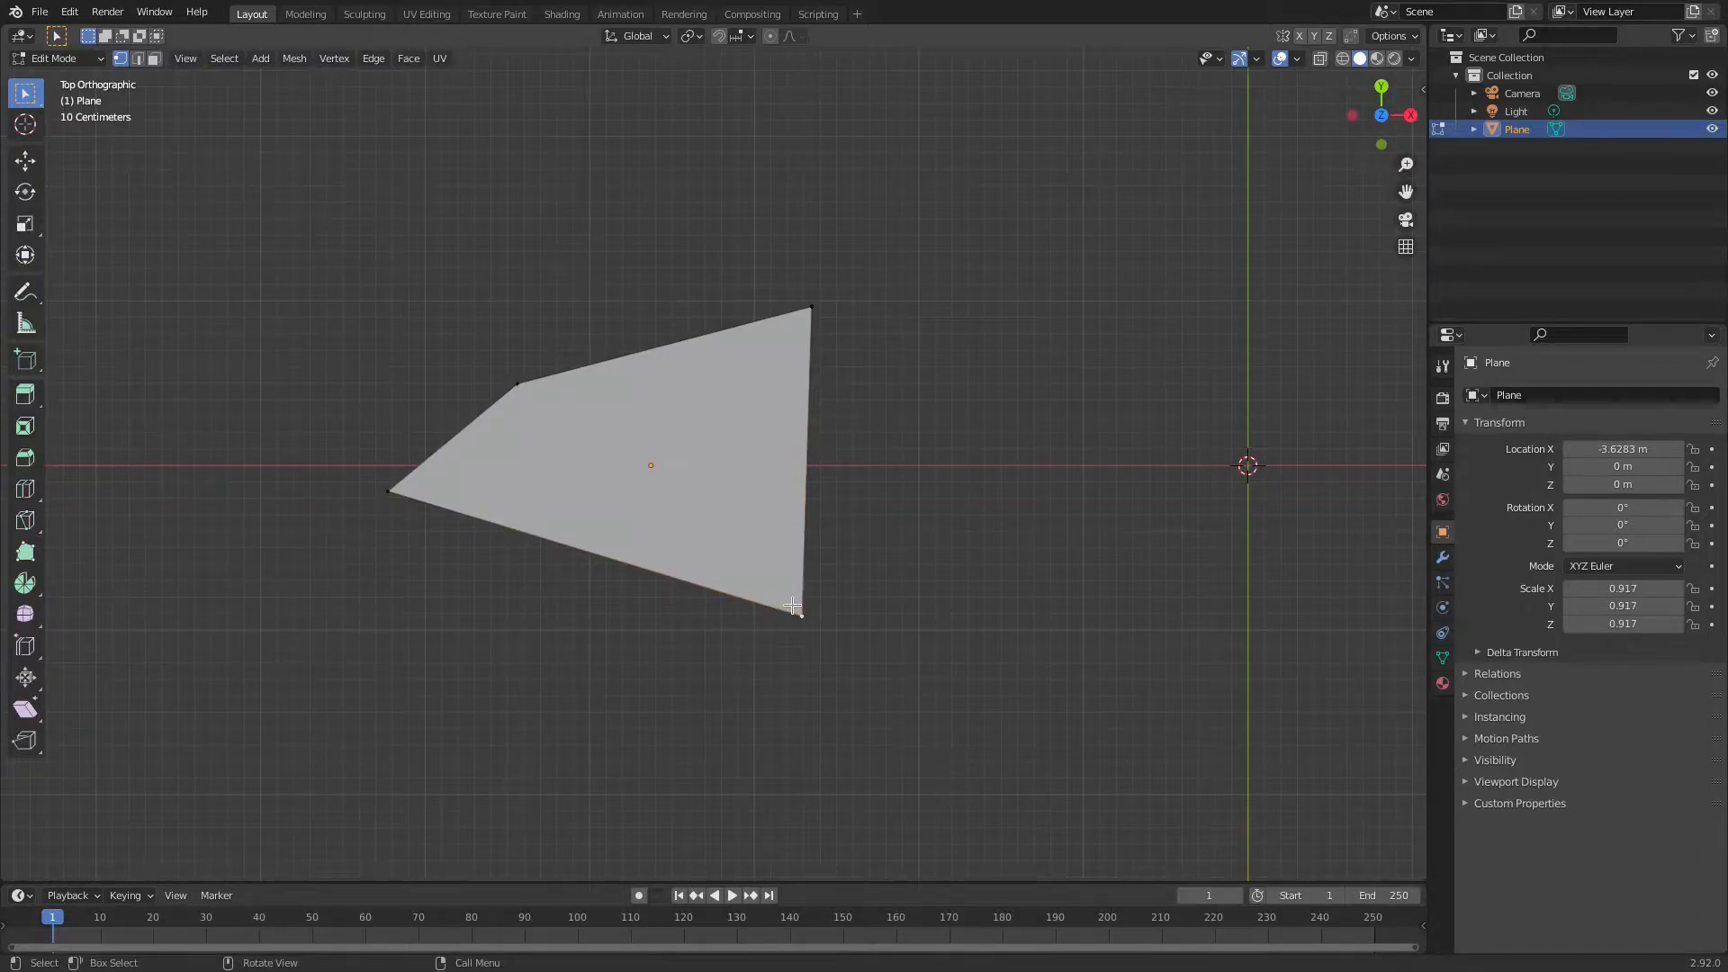
- Move the lower-right corner toward negative X, then subdivide the whole plane once
key("g")
left_click(513, 587)
right_click(551, 435)
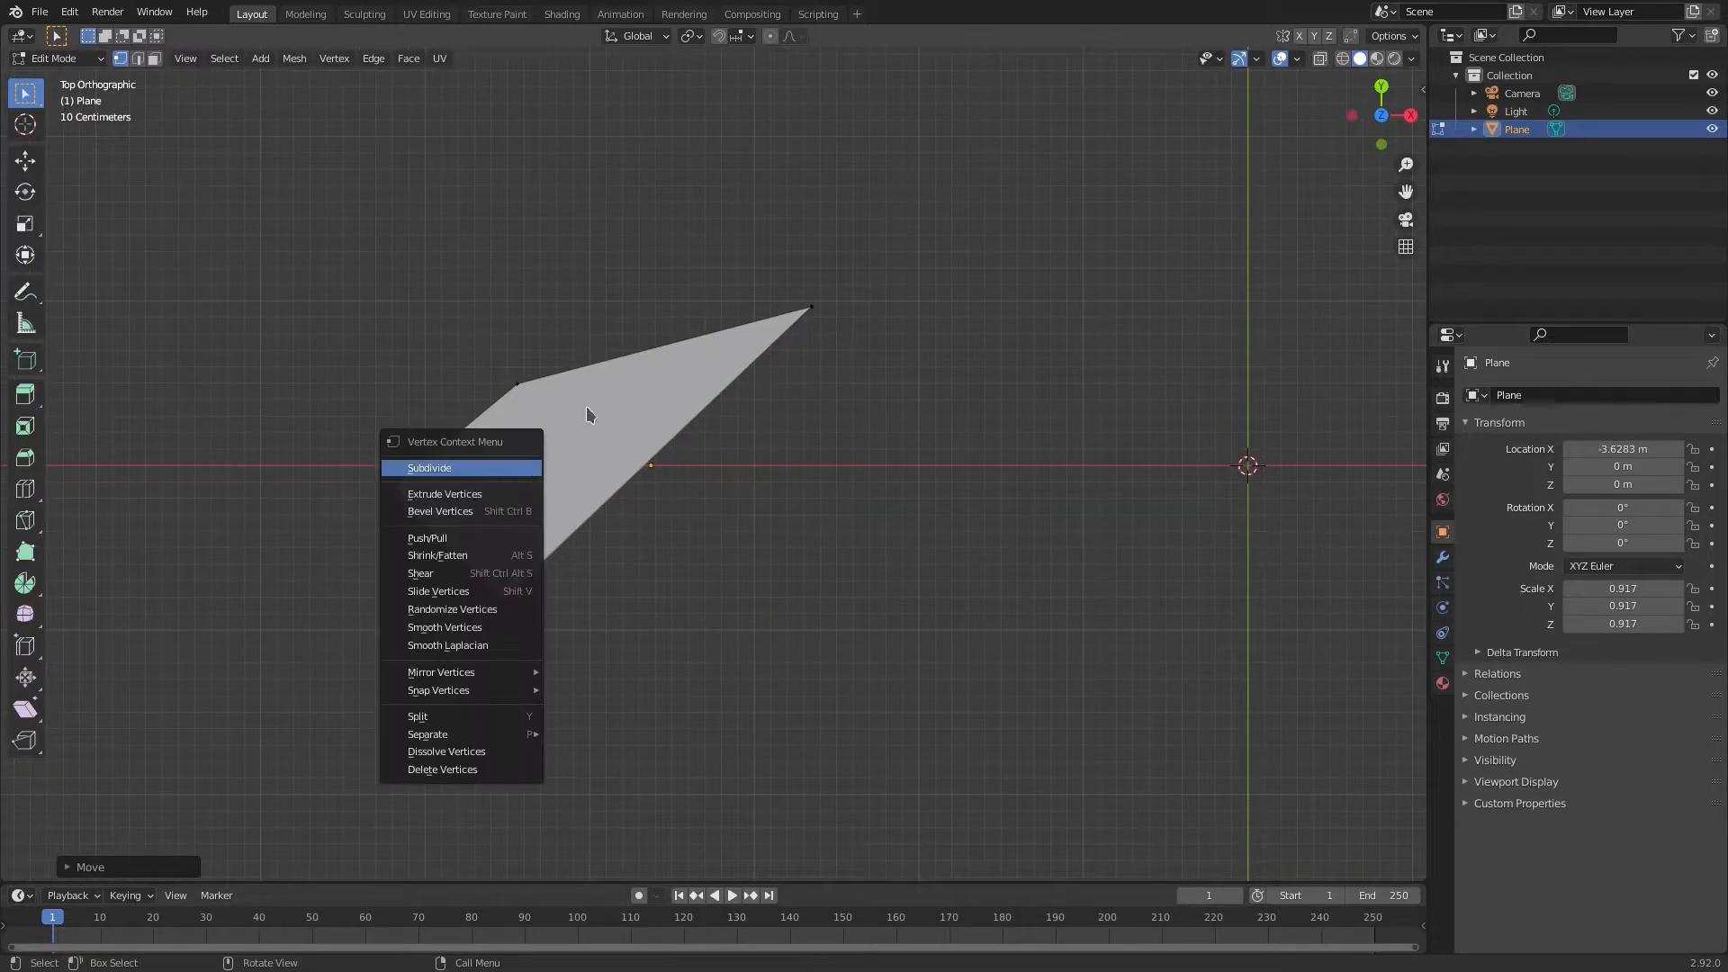
key("a")
right_click(507, 414)
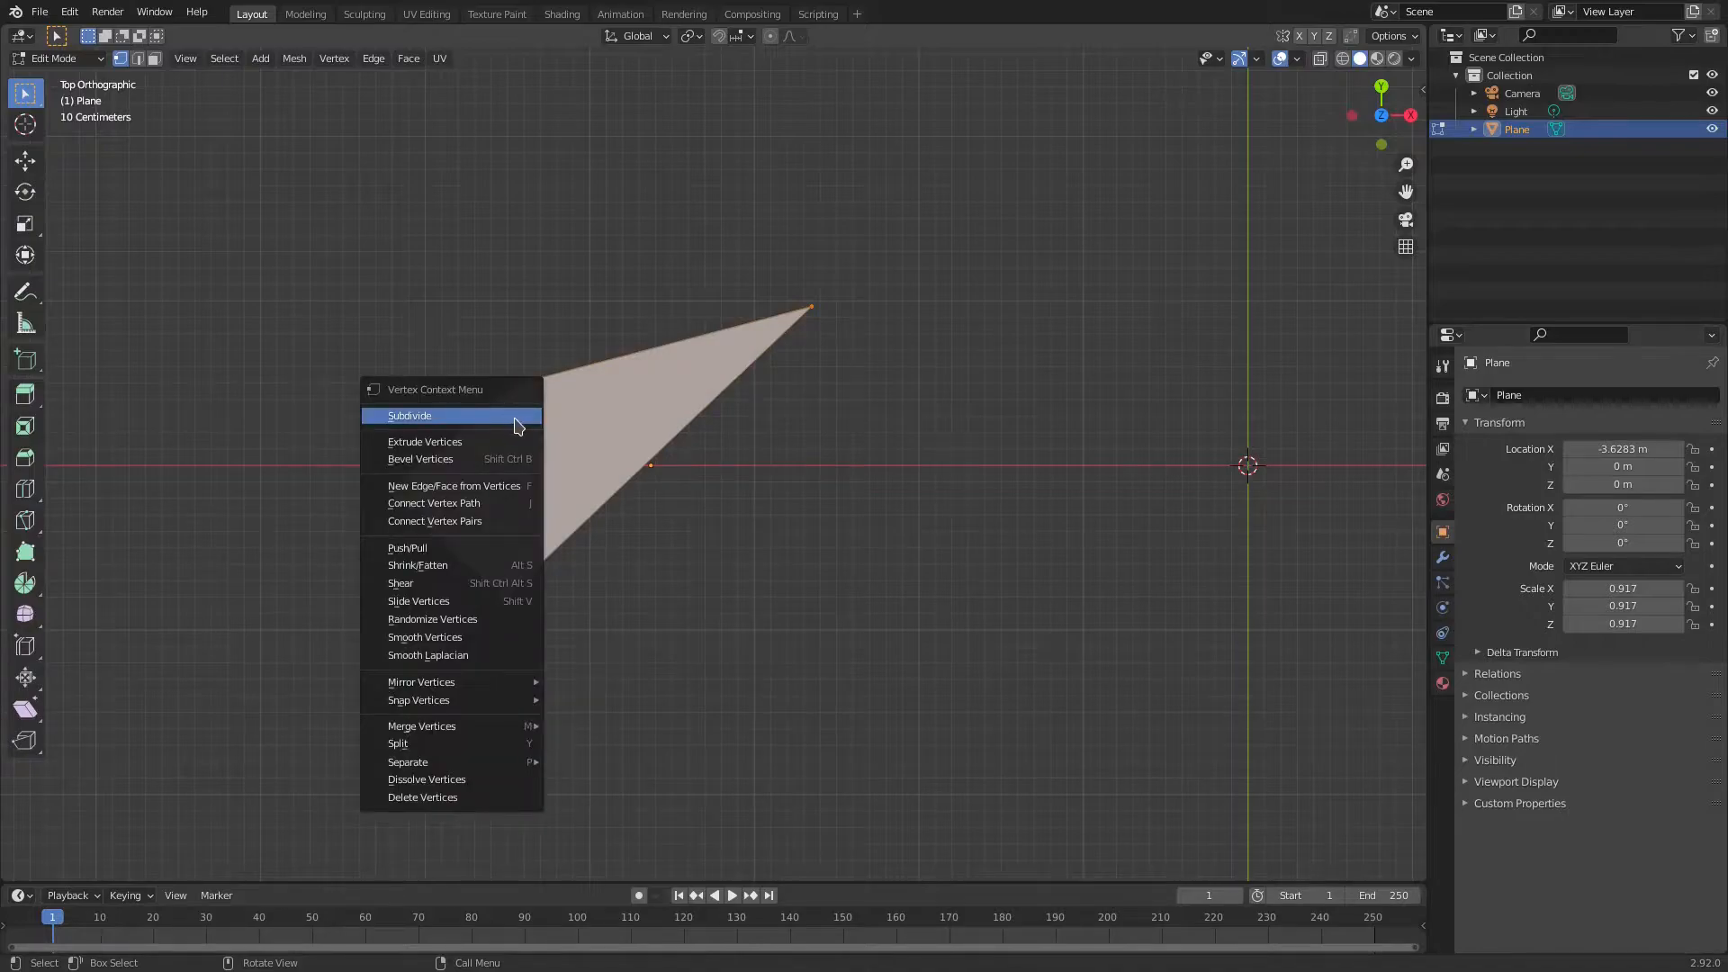
left_click(532, 417)
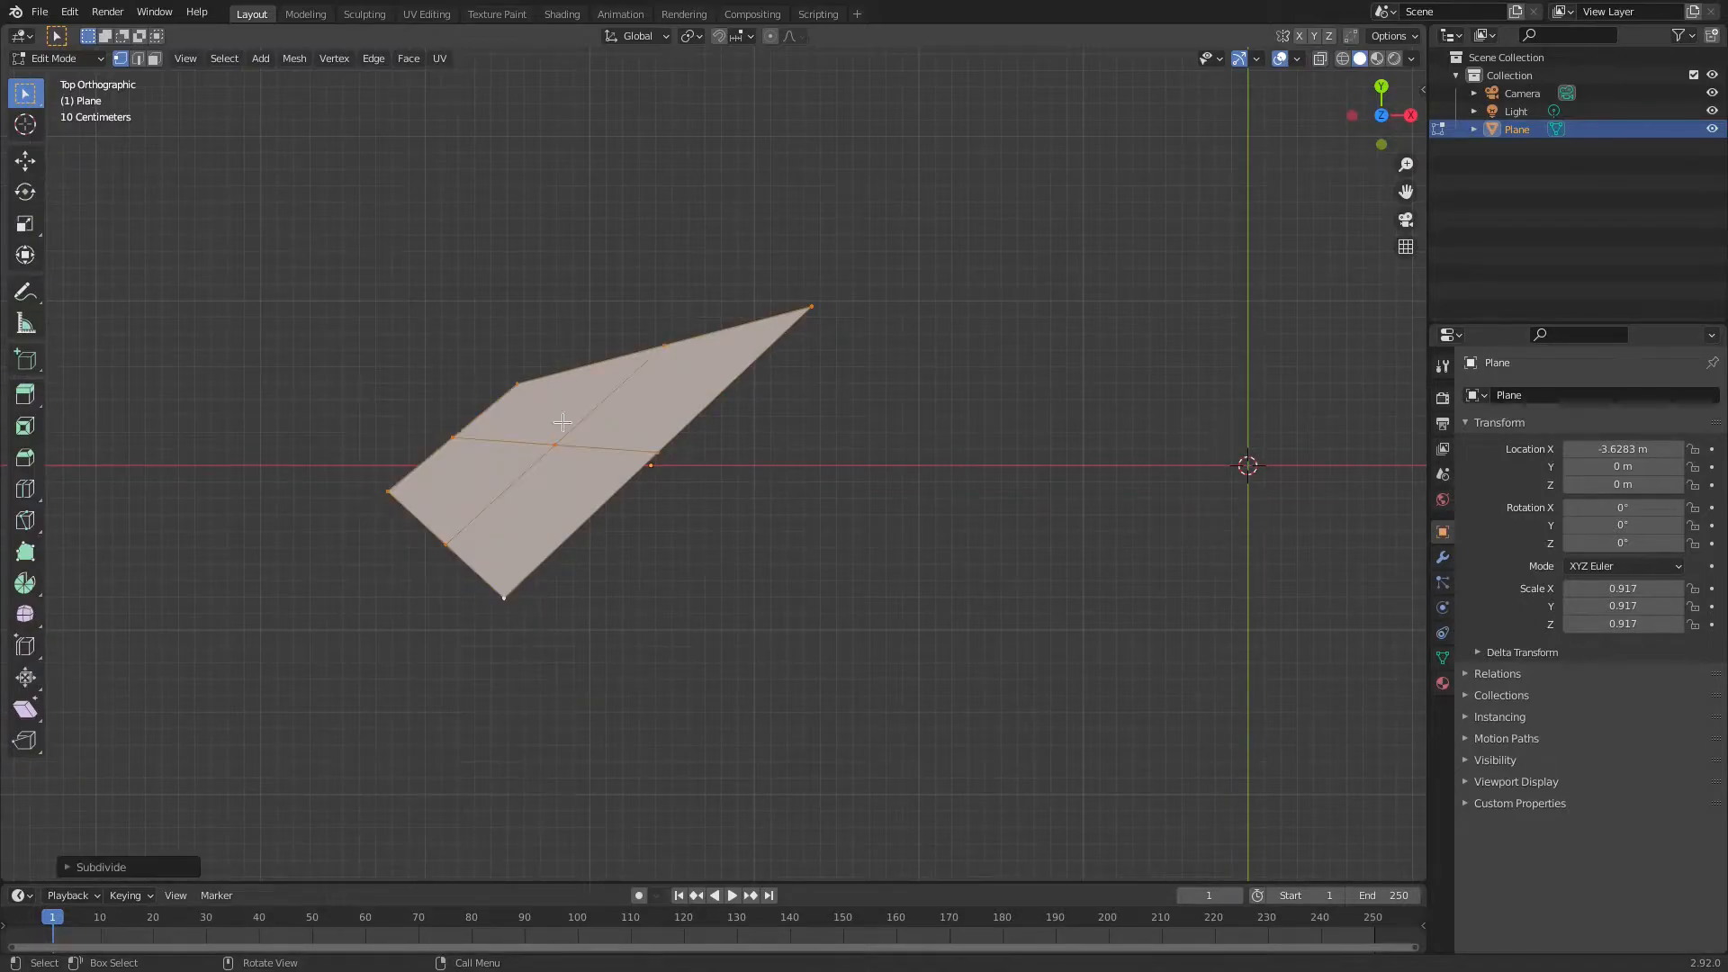
- Pull the right-edge midpoint far outward and down, and move the upper-left corner up toward positive X
left_click(503, 372)
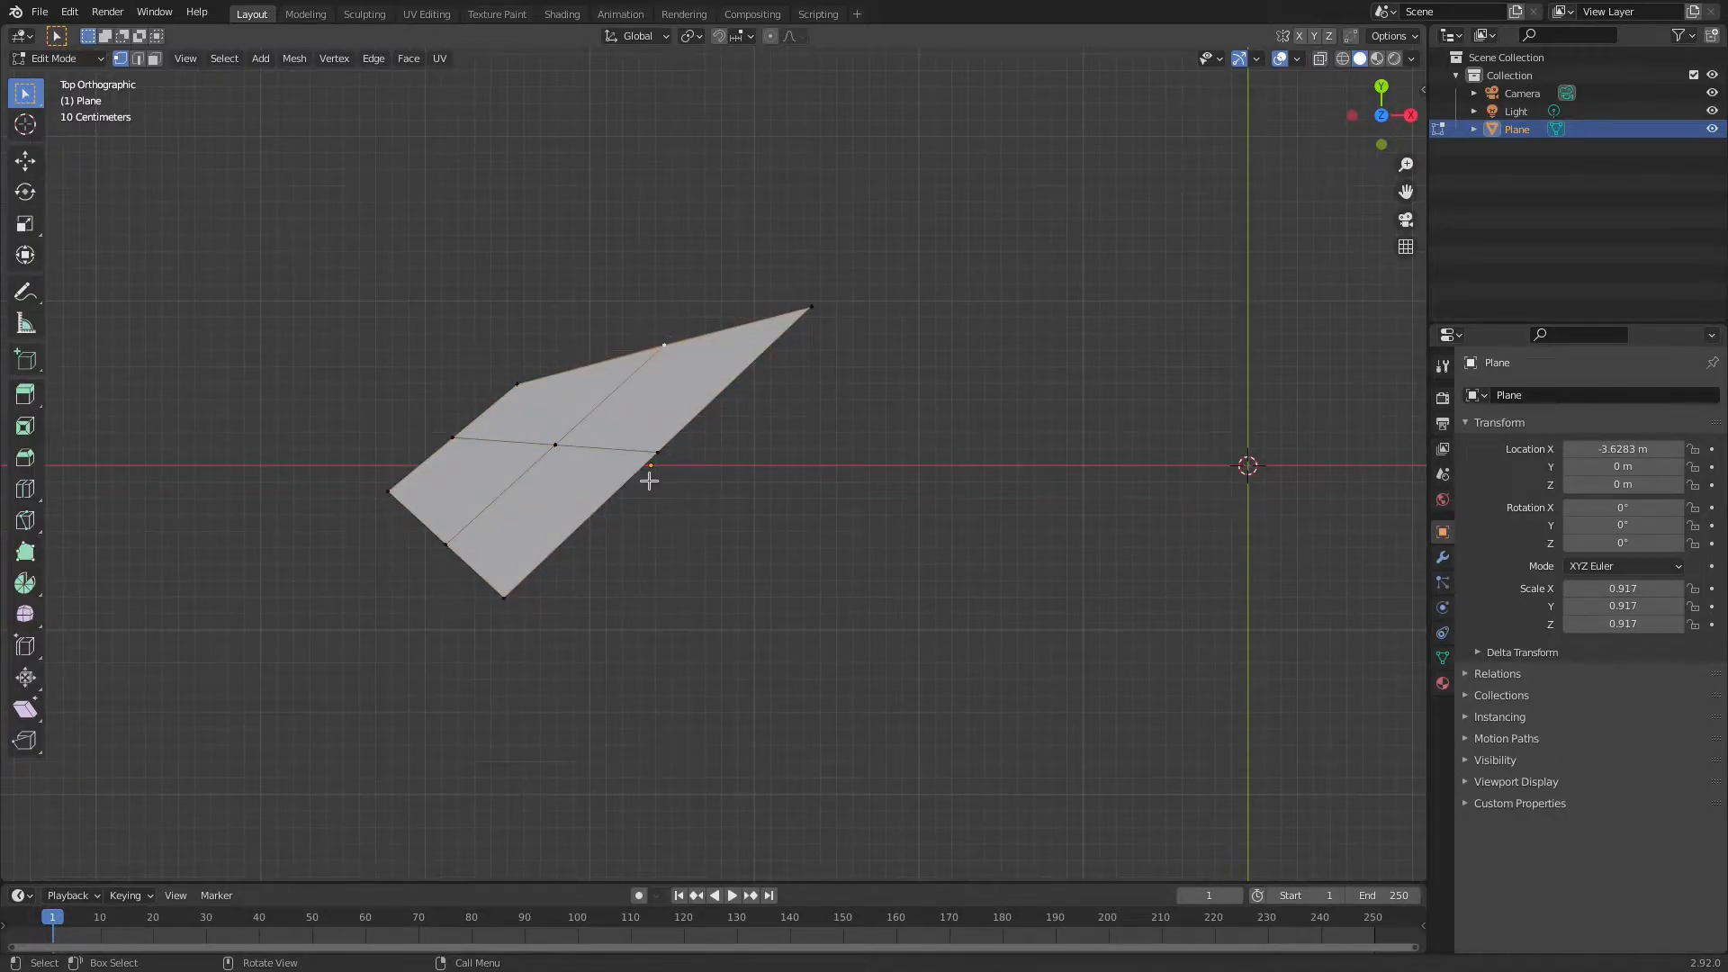
key("g")
left_click(867, 572)
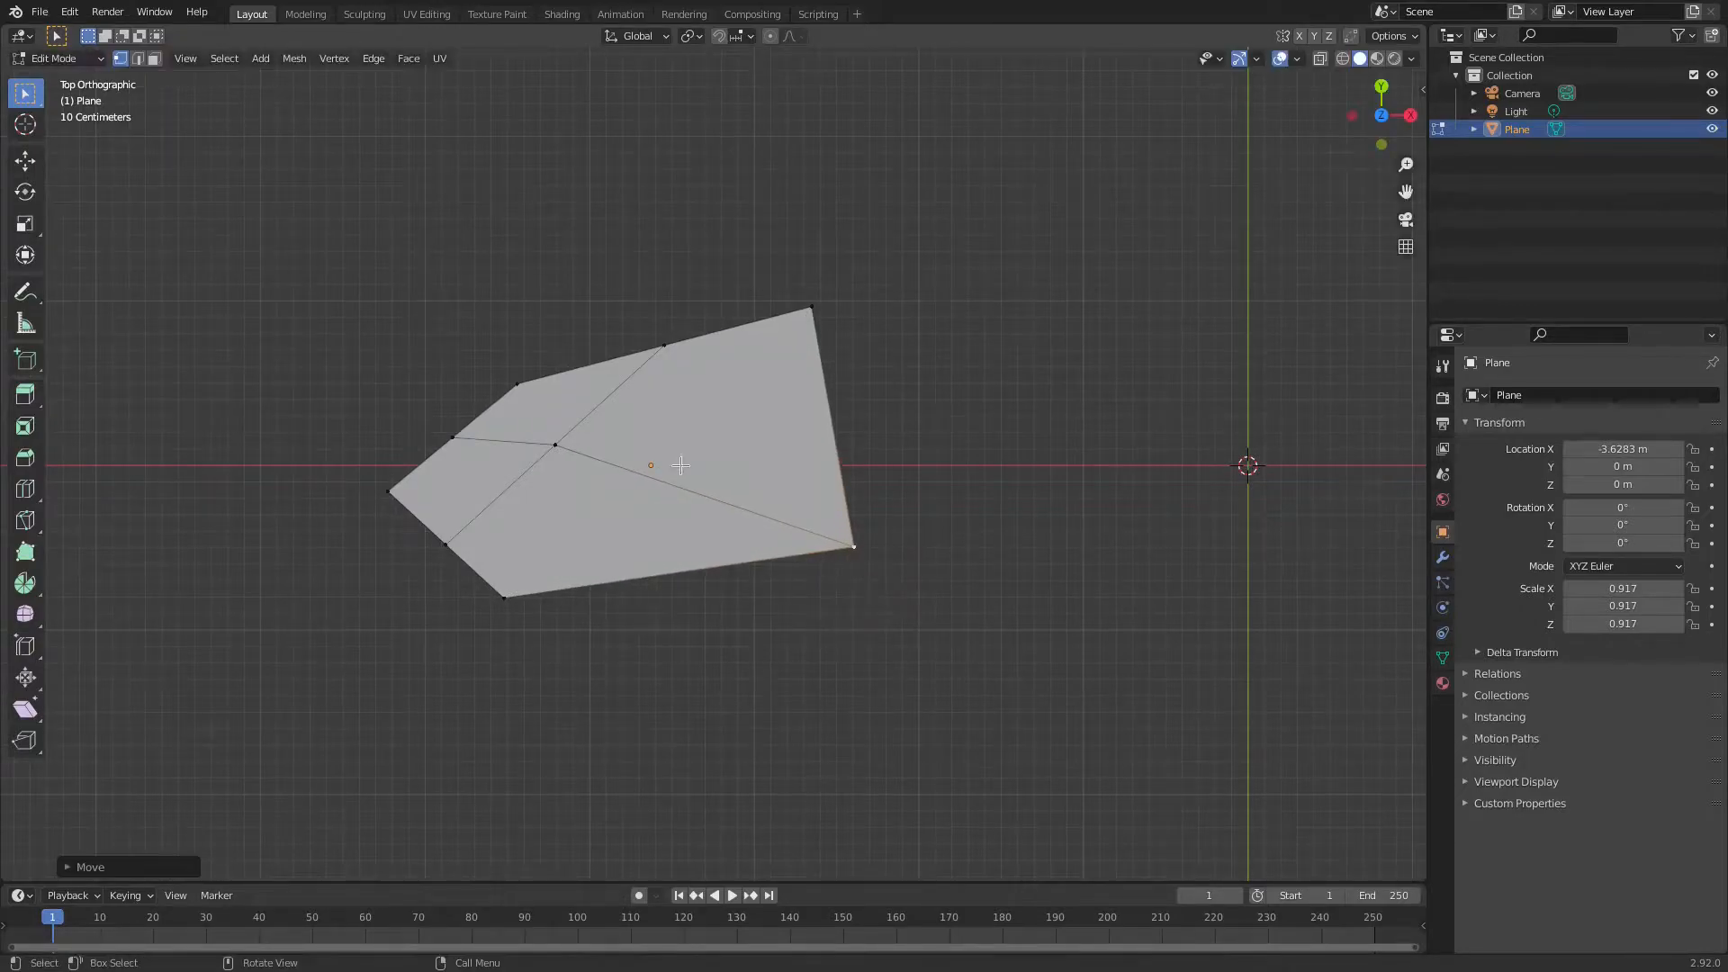
key("g")
left_click(522, 337)
left_click(461, 439)
left_click(518, 338)
key("g")
left_click(606, 372)
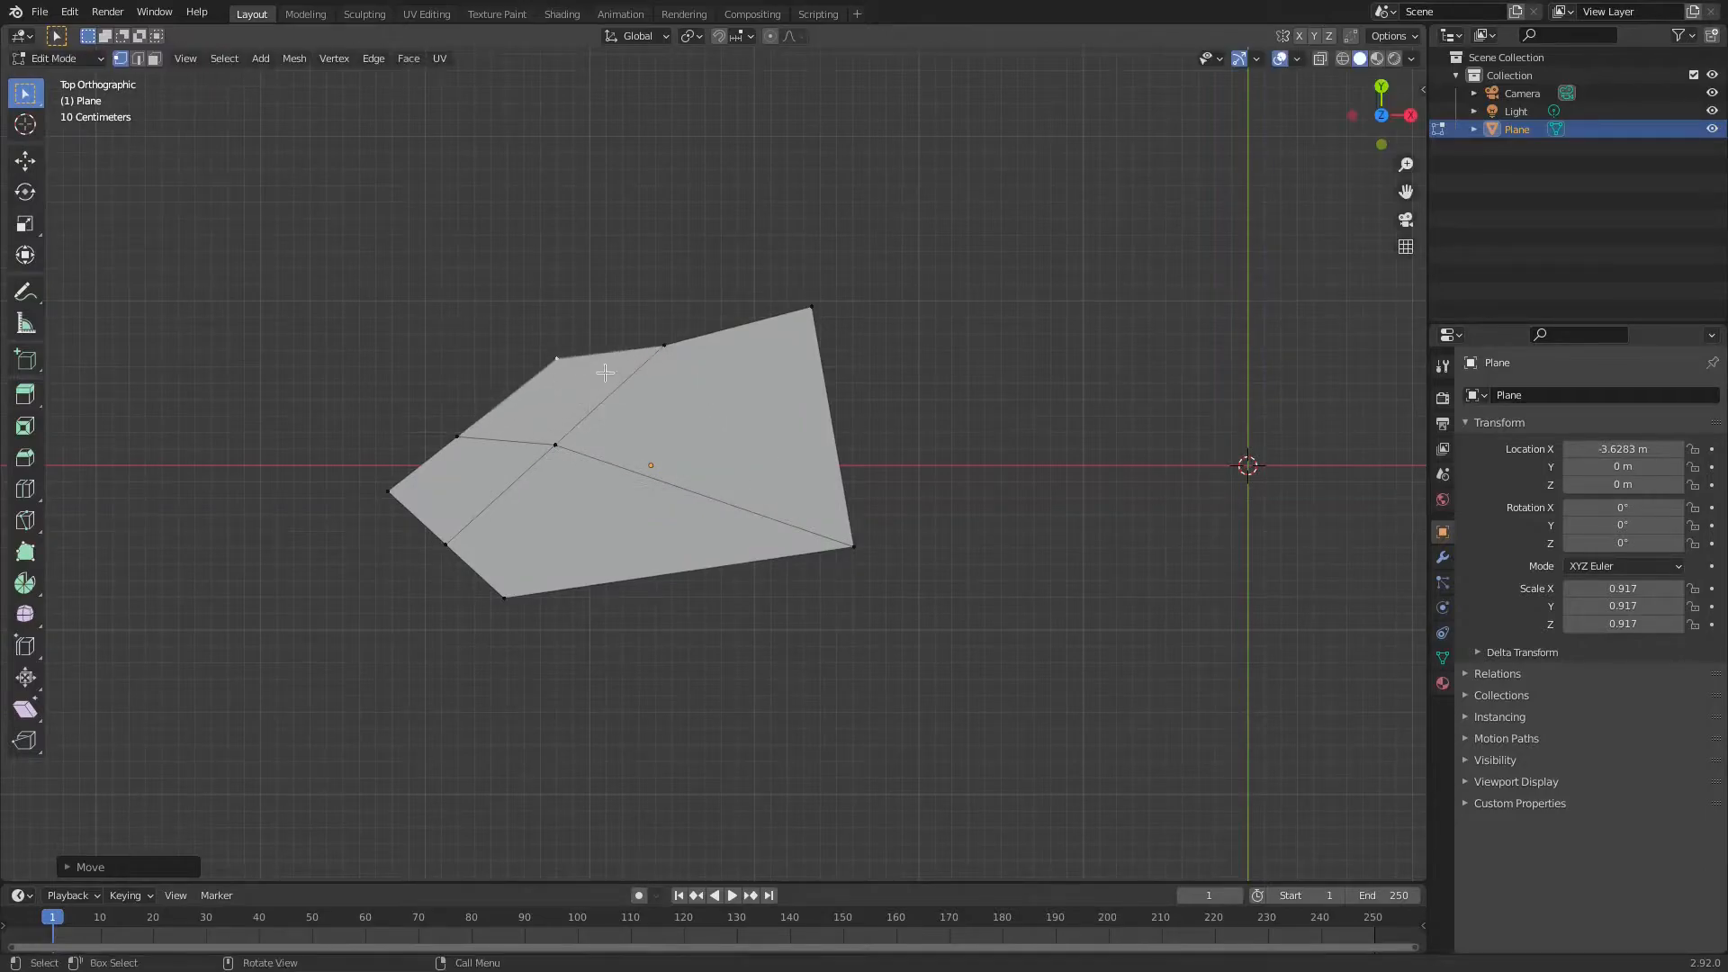
- Move the lower-right vertex slightly inward and shift the bottom vertex about 0.75 m toward positive X
left_click(876, 545)
key("g")
left_click(824, 542)
left_click(515, 583)
key("g")
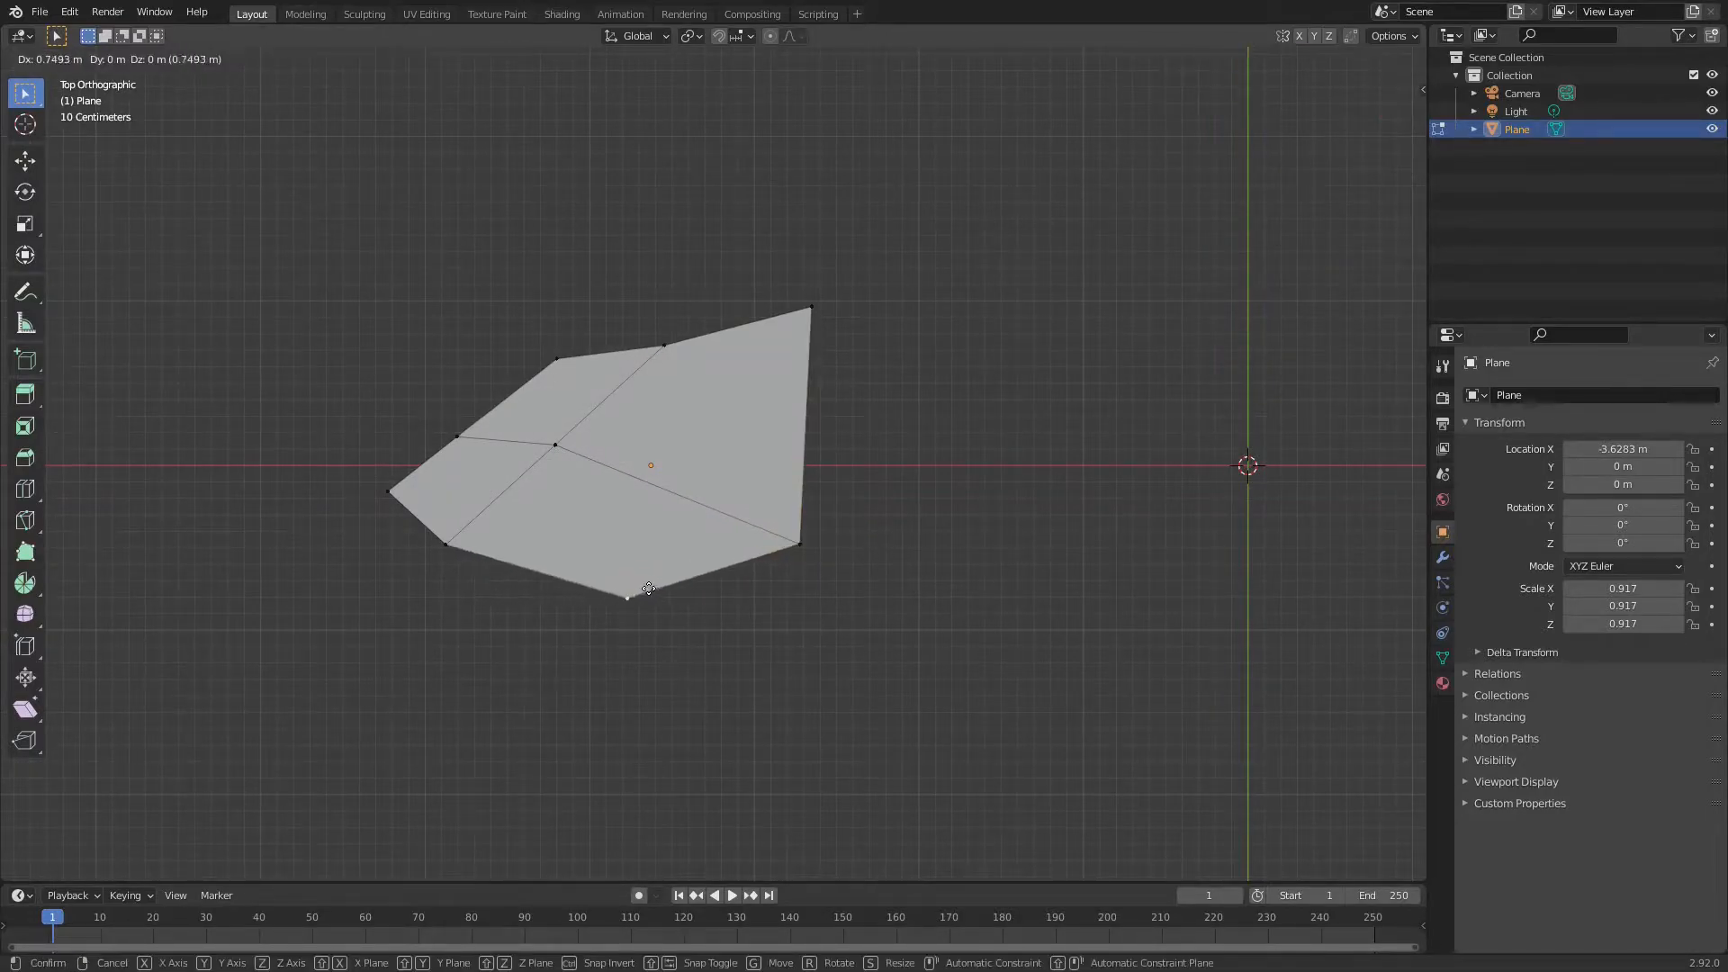
left_click(649, 589)
middle_click_drag(649, 590, 551, 430)
left_click(786, 424)
key("g")
right_click(805, 484)
key("KP_7")
key("e")
right_click(820, 494)
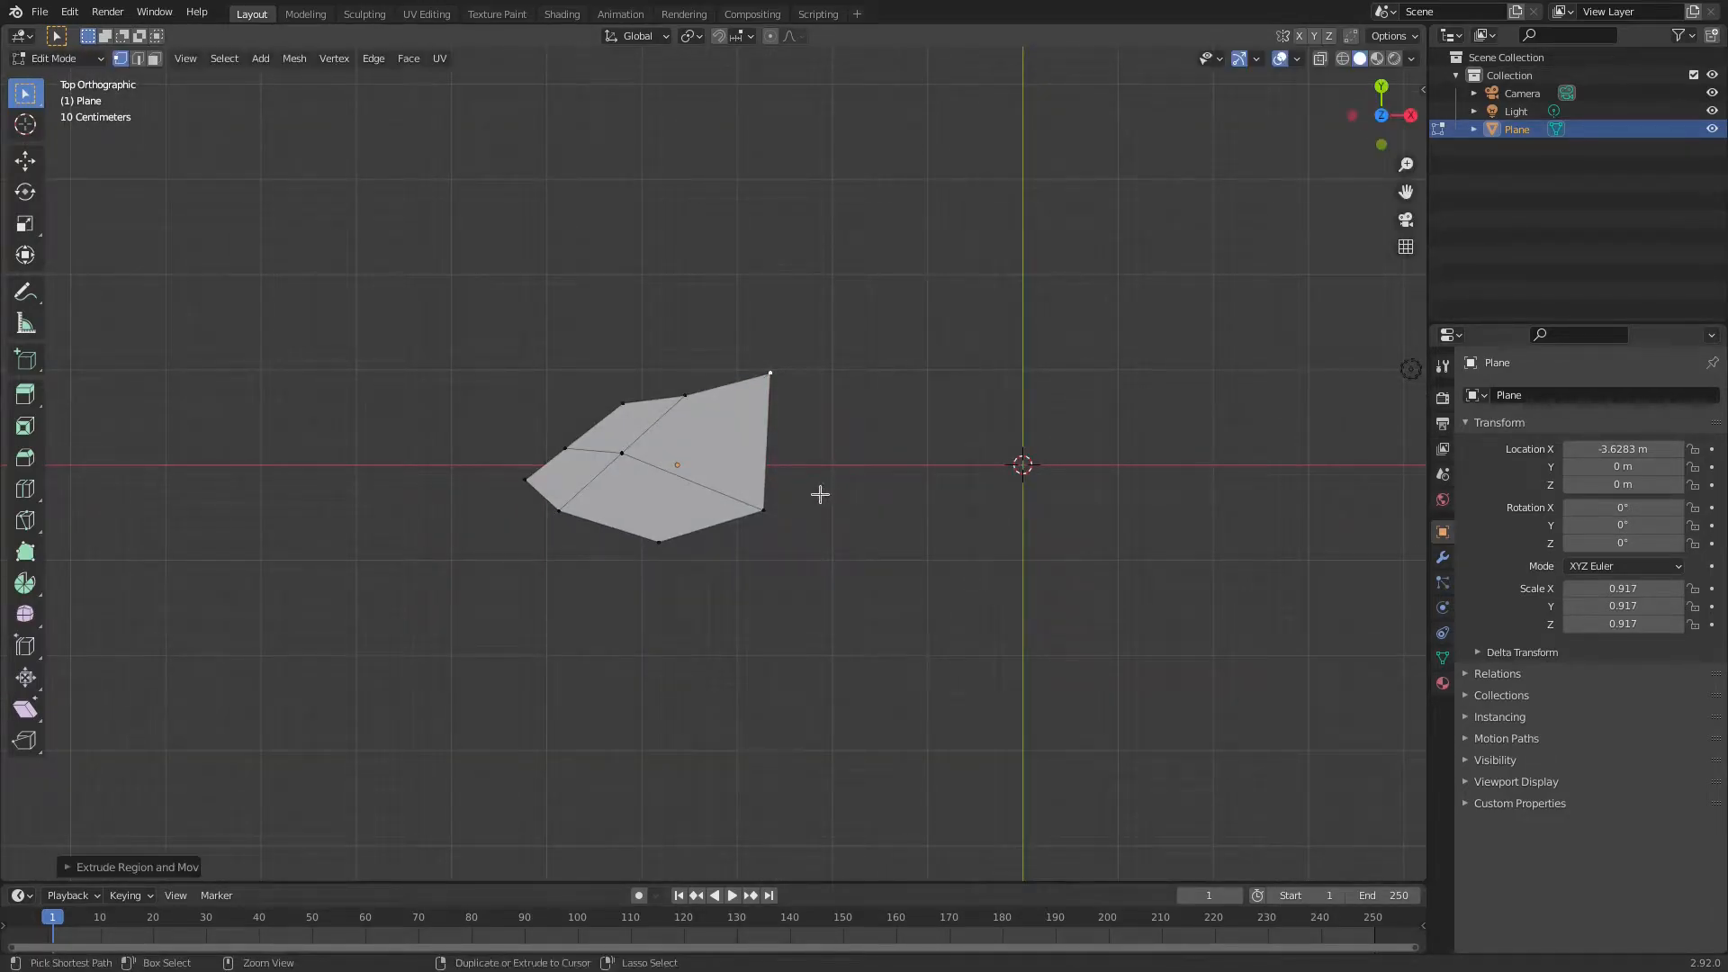
- Round the upper part of the outline by repositioning the upper-right, upper-middle and upper-left vertices
key("g")
left_click(775, 486)
left_click(685, 394)
key("g")
left_click(692, 378)
left_click(616, 404)
key("g")
left_click(594, 399)
- Fine-tune the left, lower-right and bottom vertices of the outline
left_click(571, 440)
key("g")
left_click(569, 438)
left_click(761, 506)
key("g")
left_click(763, 510)
left_click(667, 545)
key("g")
left_click(676, 556)
- Select all four faces of the plane and extrude them upward into a solid base
middle_click_drag(738, 490, 666, 396)
left_click(605, 458)
left_click(583, 505, "shift")
left_click(682, 461, "shift")
left_click(675, 518, "shift")
middle_click_drag(686, 482, 696, 389)
key("e")
left_click(708, 323)
- Scale the extruded top faces down and shift them sideways so the base tapers and leans
key("s")
left_click(810, 394)
key("g")
left_click(866, 389)
- Extrude the top faces upward into a second section and scale them smaller
middle_click_drag(864, 385, 897, 474)
key("e")
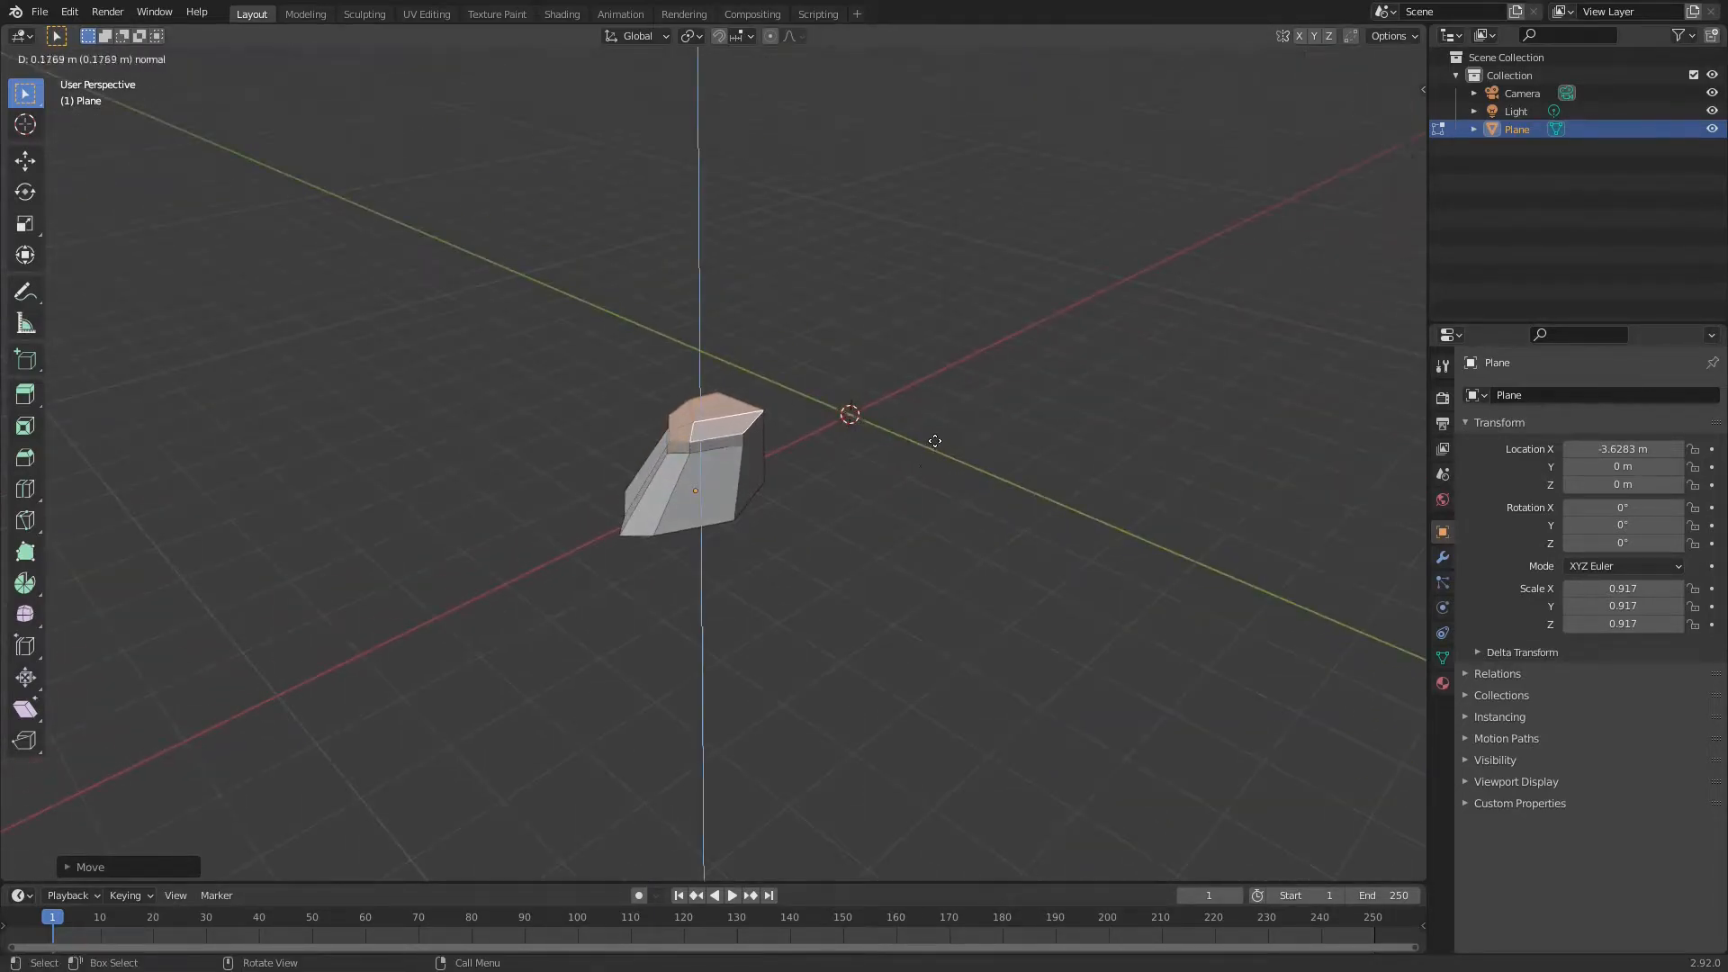
left_click(945, 413)
mouse_move(945, 414)
middle_mouse_down()
mouse_move(830, 356)
mouse_move(849, 397)
mouse_move(953, 413)
mouse_move(941, 441)
middle_mouse_up()
key("s")
left_click(808, 351)
- Shift the second section's top faces sideways and rotate them around the Z axis
key("g")
left_click(836, 346)
key("r")
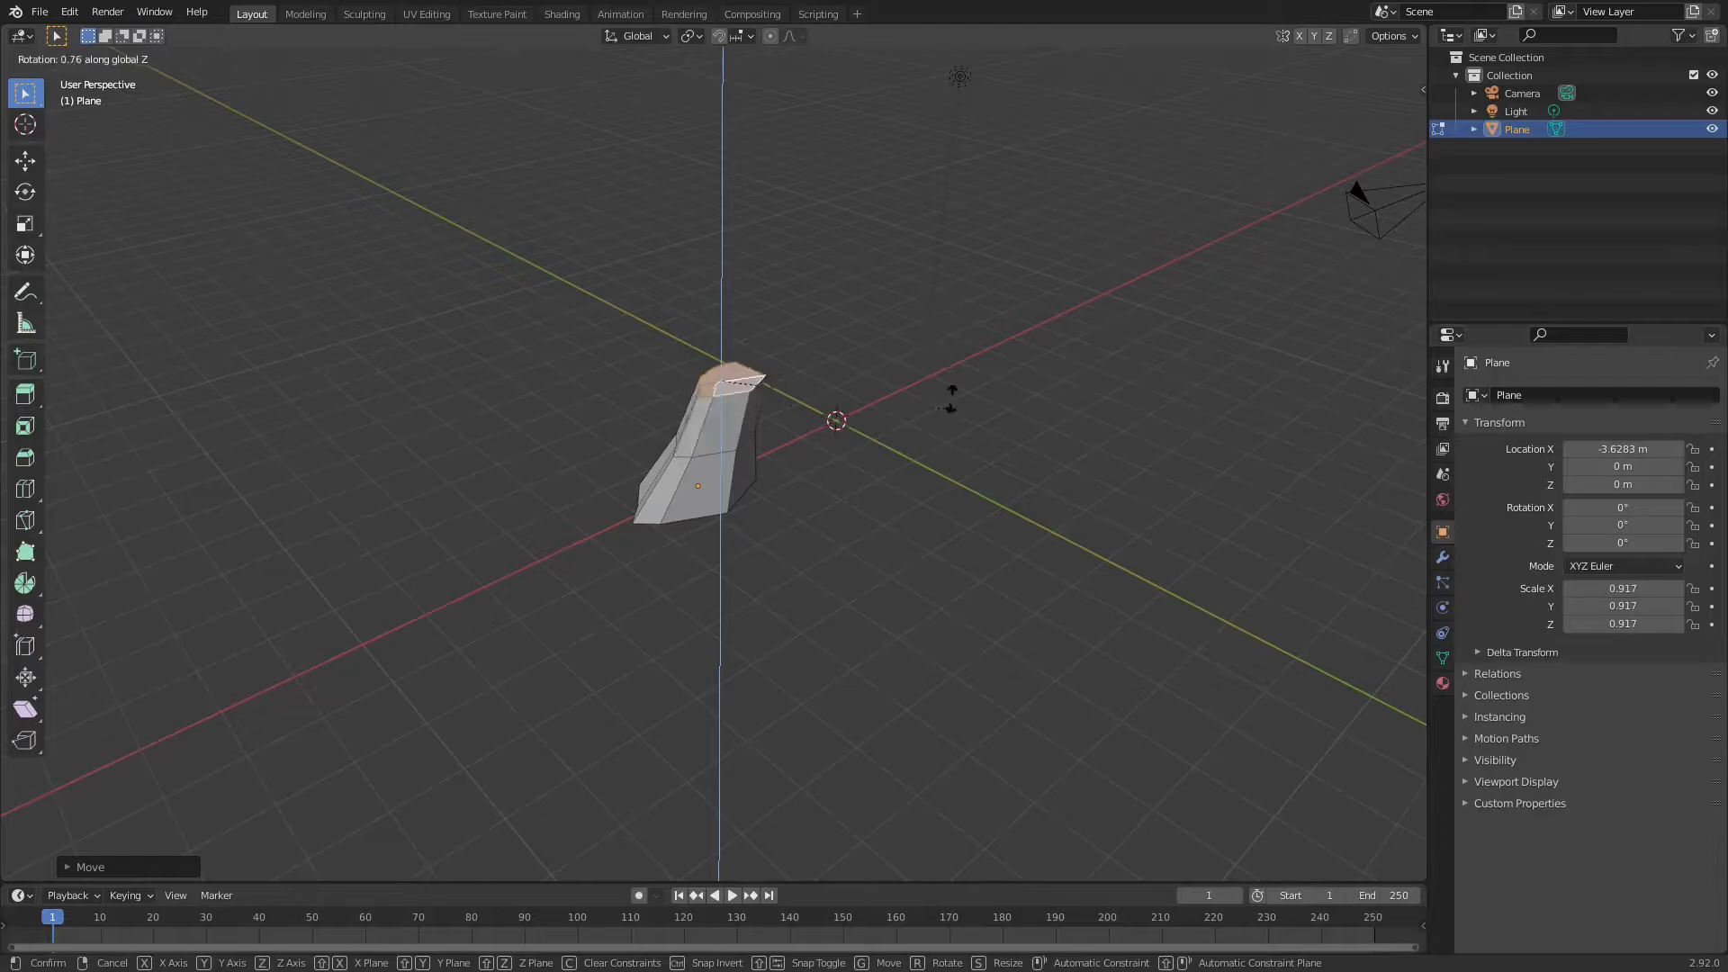
left_click(933, 314)
middle_click_drag(934, 314, 822, 324)
key("r")
right_click(860, 311)
- Extrude the top faces upward into a third section and rotate them around the Z axis
middle_click_drag(835, 399, 774, 358)
key("e")
left_click(835, 286)
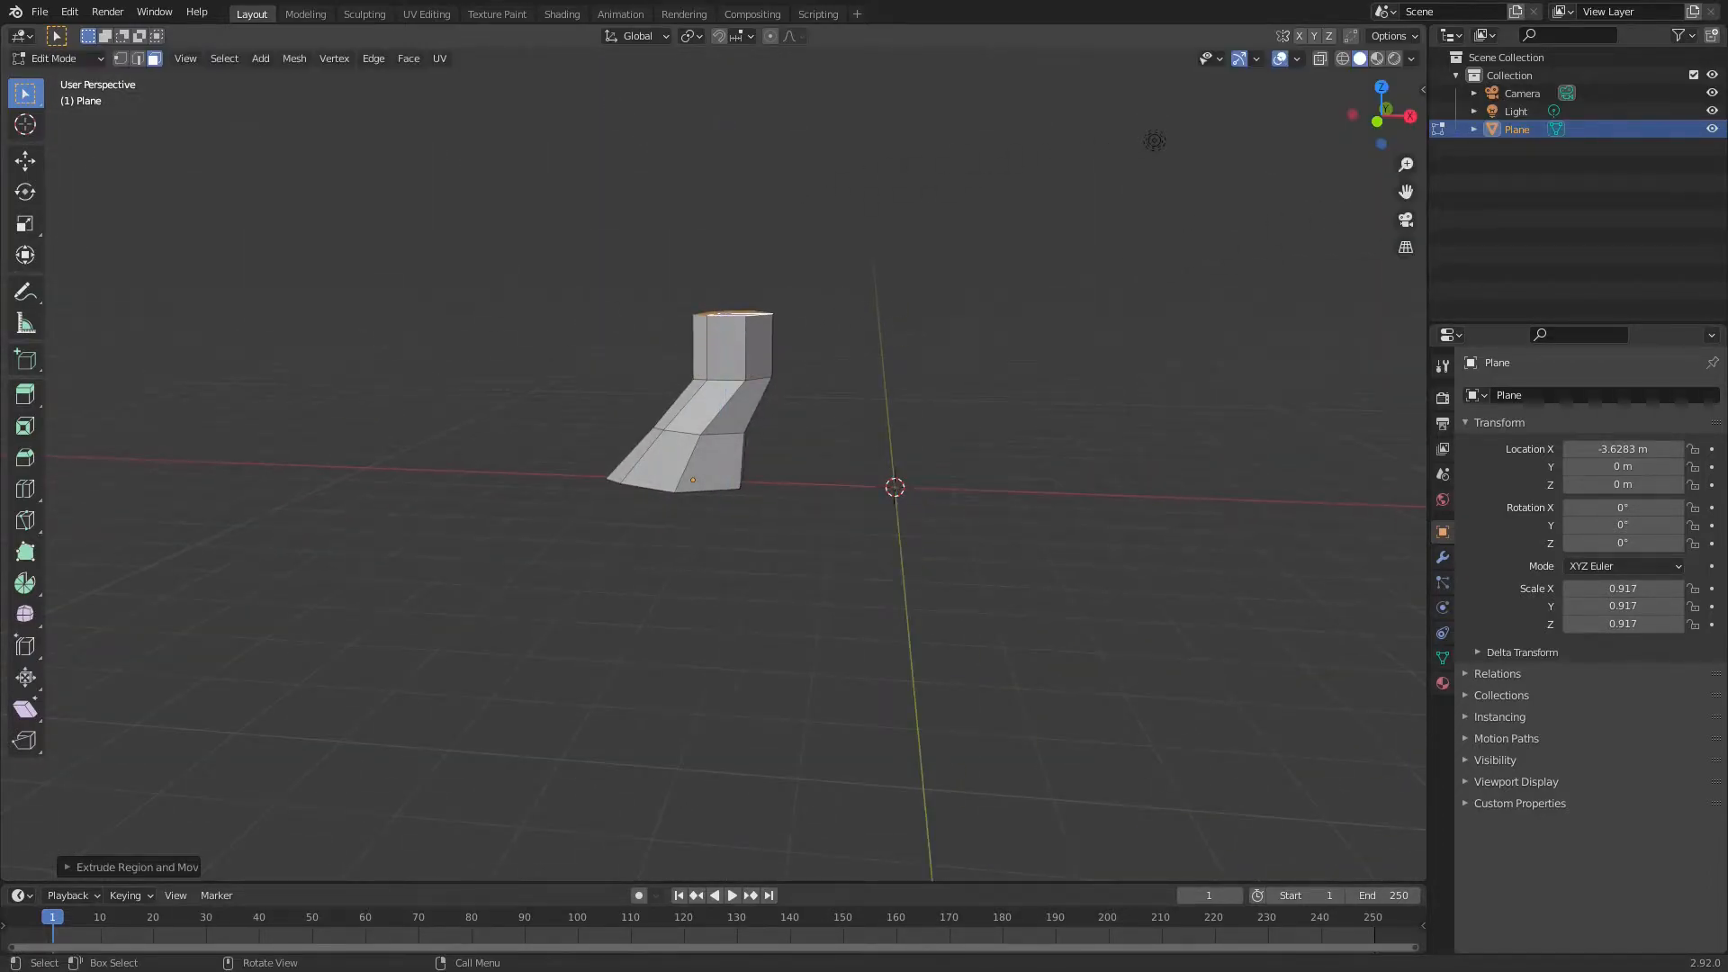
key("r")
key("z")
left_click(876, 245)
- Shift the third section's top faces to continue the bend, and extrude a fourth section upward
middle_click_drag(833, 347, 901, 284)
key("g")
left_click(889, 356)
key("e")
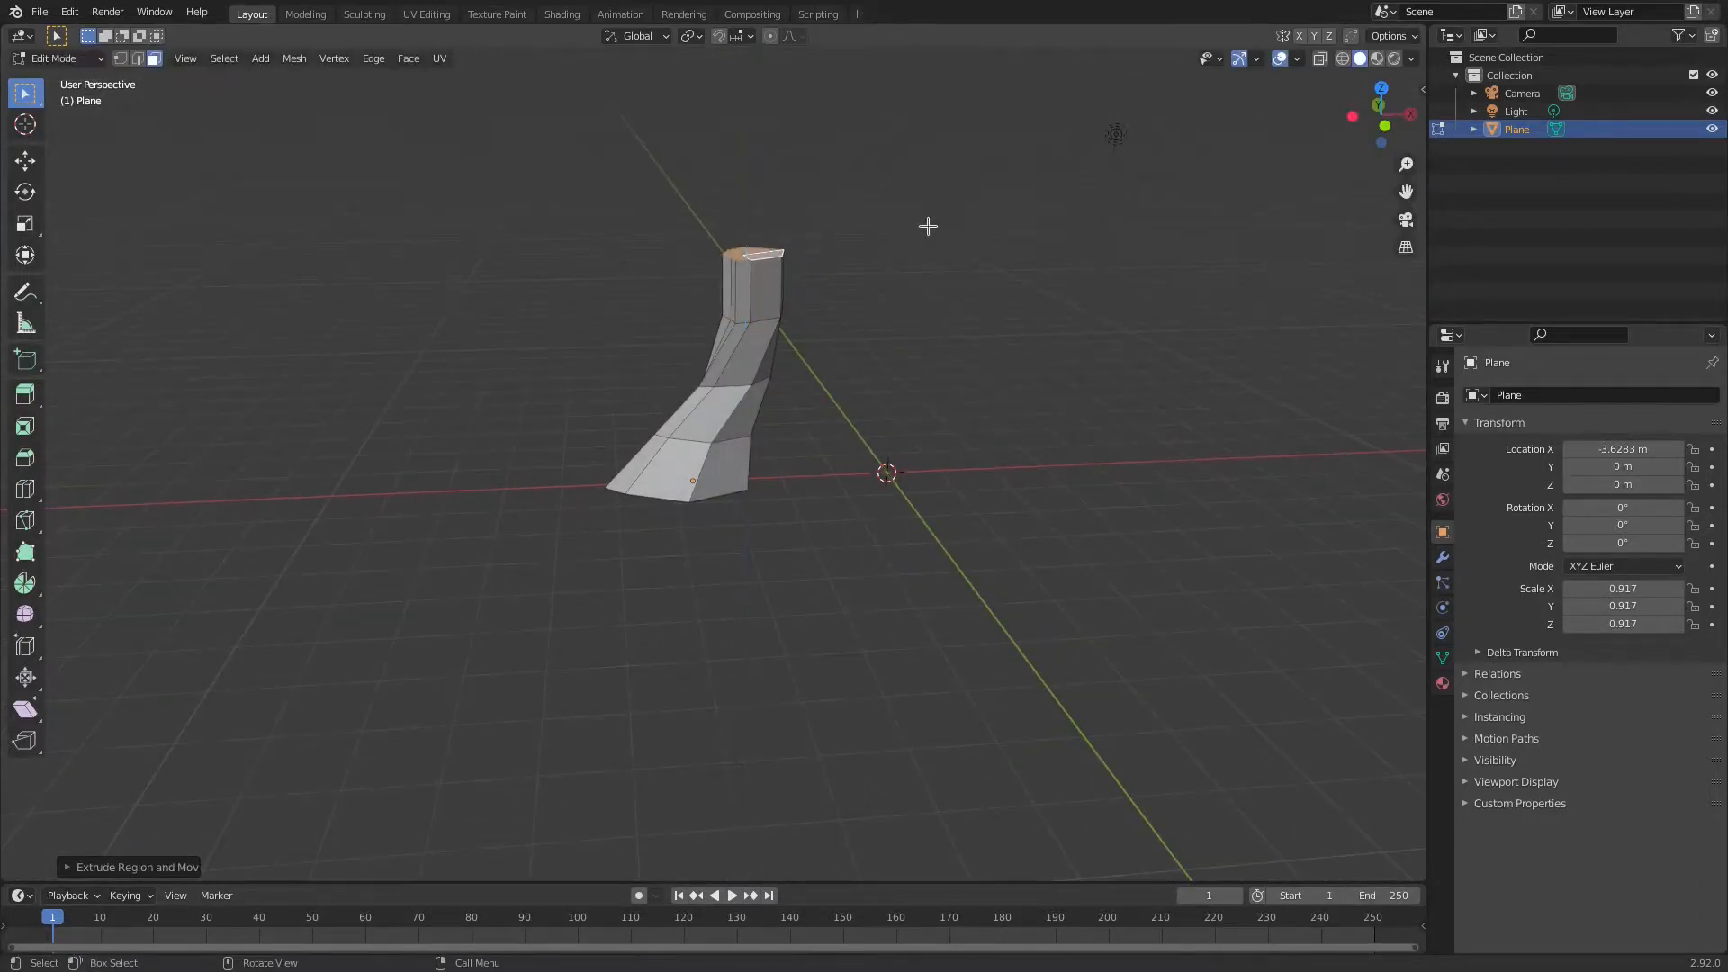
left_click(957, 222)
- Rotate the fourth section's top faces around the Z axis and shift them back sideways
key("r")
key("z")
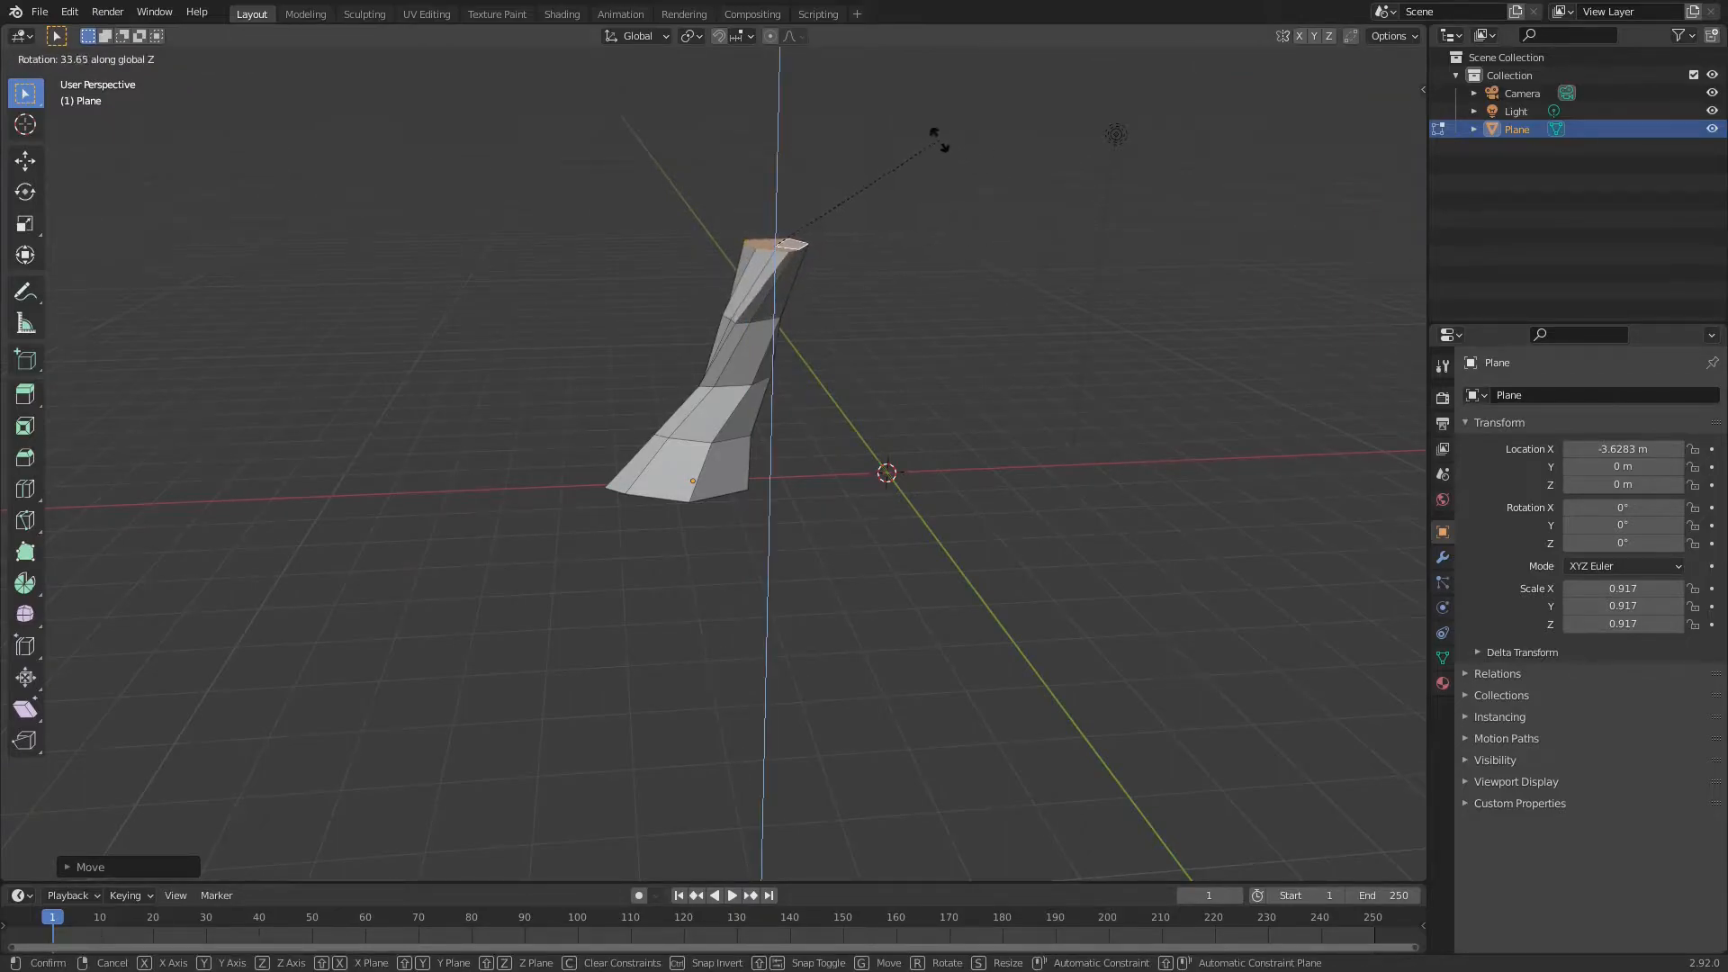
left_click(938, 137)
middle_click_drag(996, 212, 795, 262)
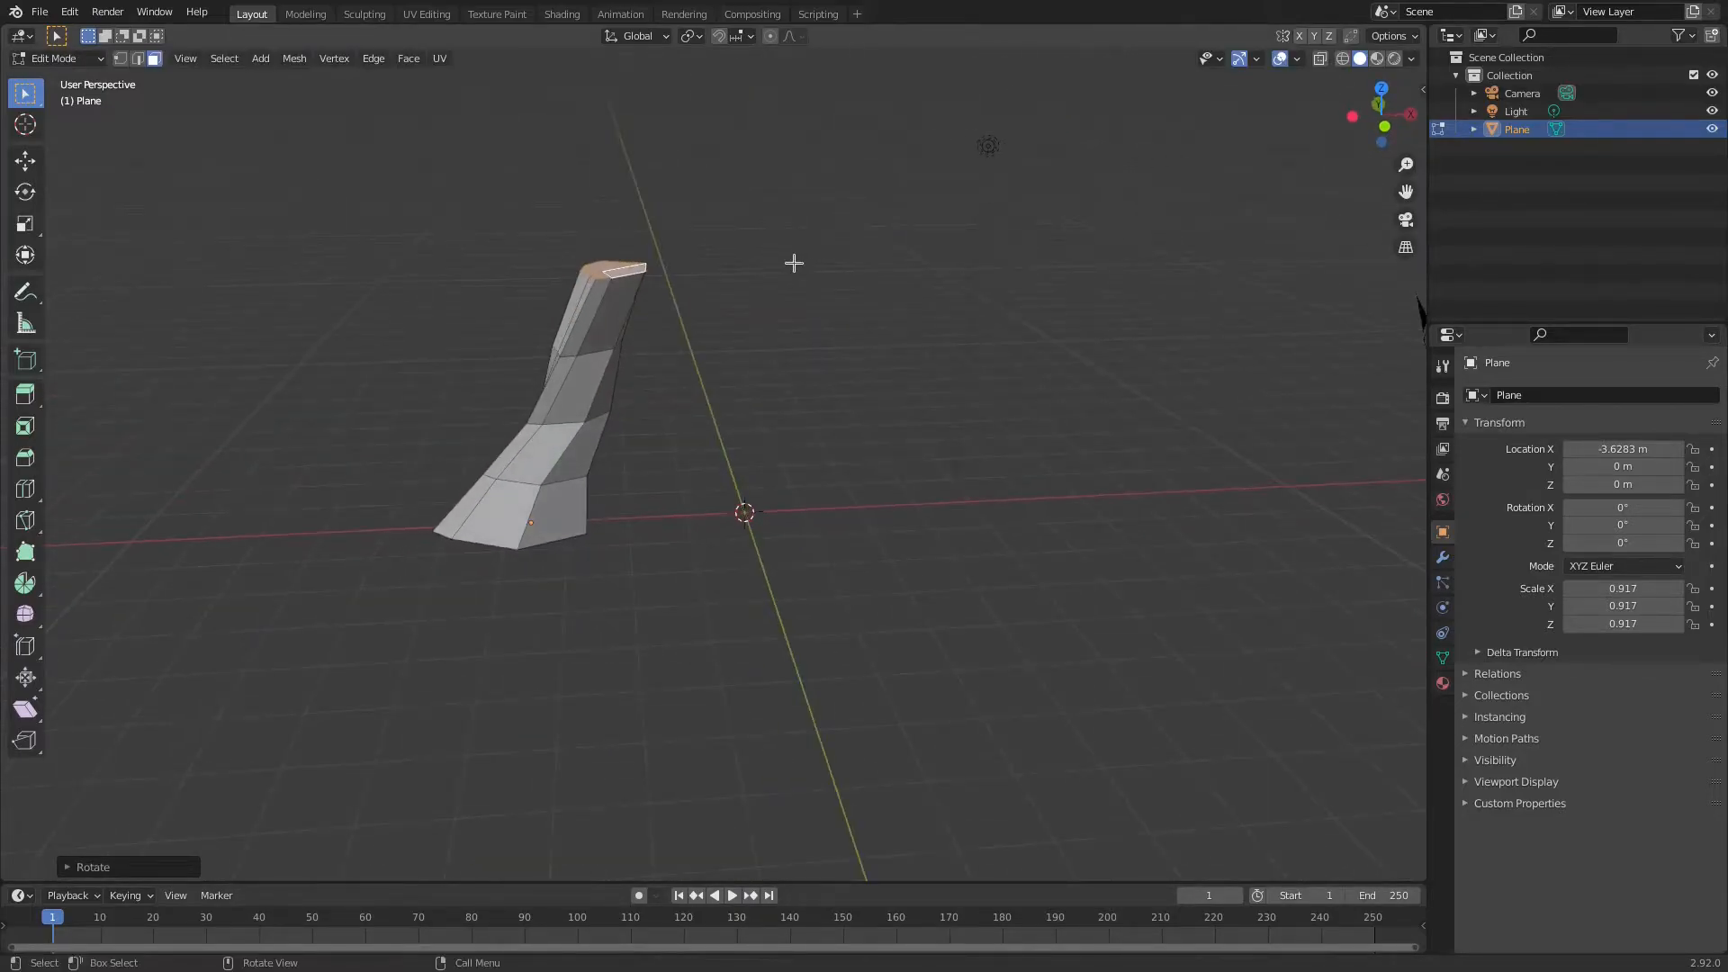
key("g")
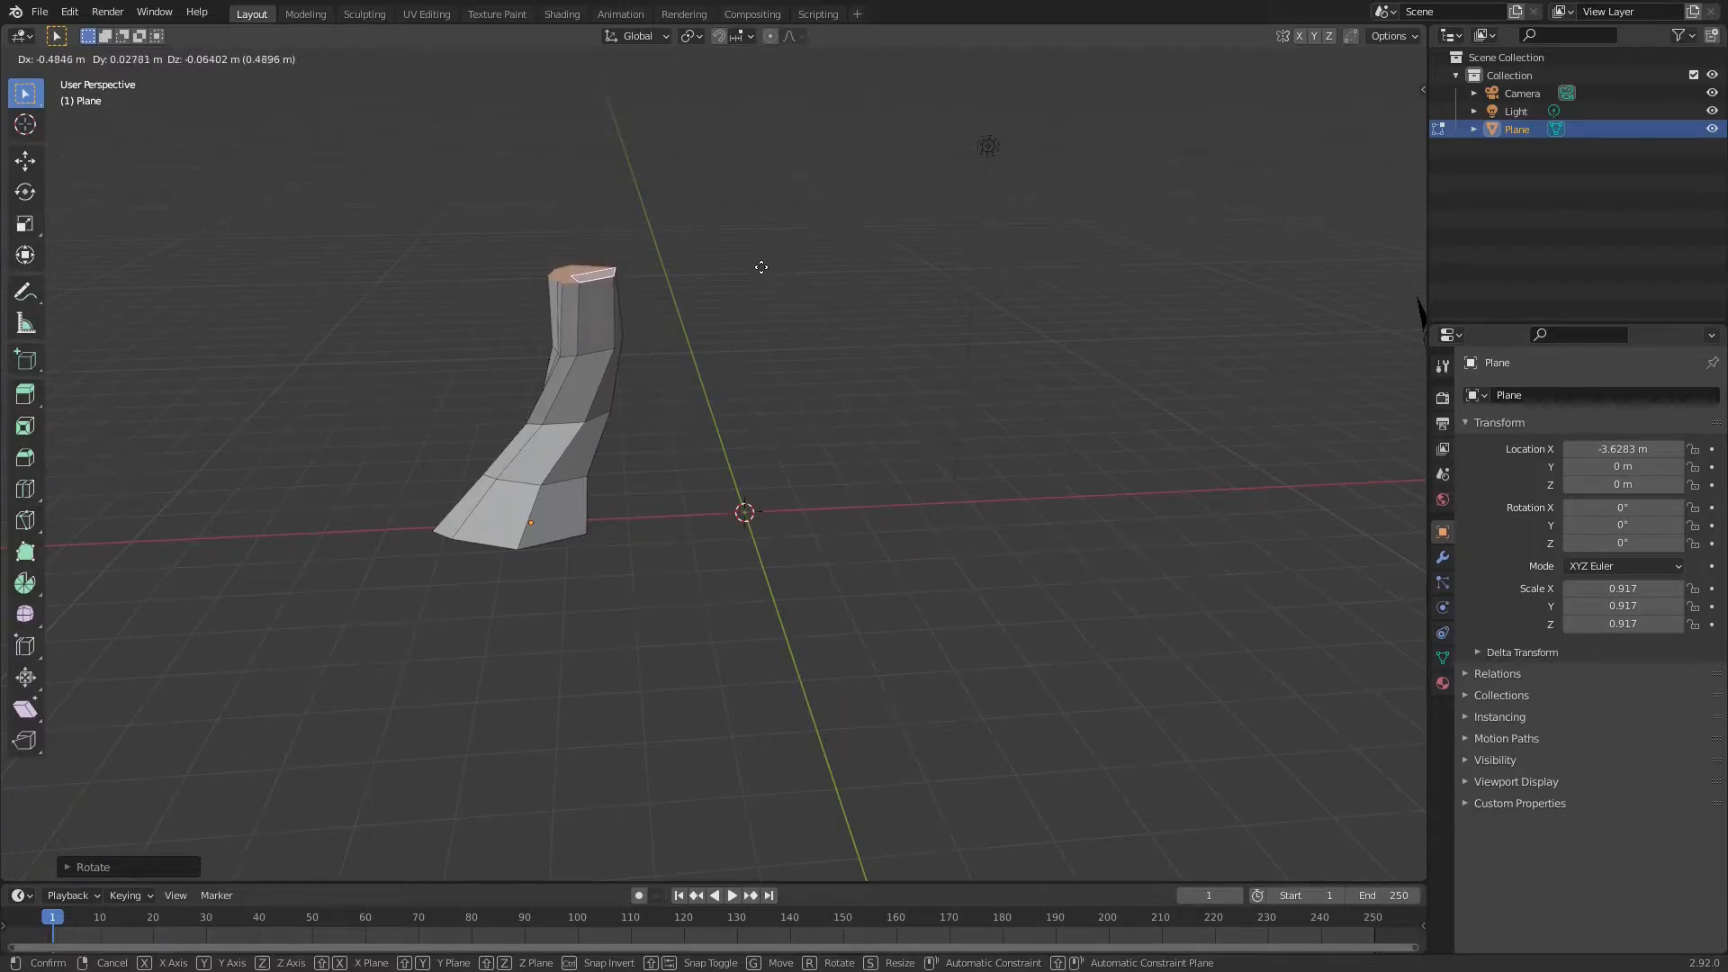
- Extrude a fifth section upward and rotate its top faces around the Z axis
key("z")
left_click(798, 176)
key("r")
key("z")
left_click(817, 240)
key("r")
left_click(800, 255)
- Extrude a sixth section upward, turning its top faces around the Z axis and shifting them slightly
key("e")
left_click(810, 183)
key("r")
key("z")
left_click(815, 279)
key("g")
left_click(831, 224)
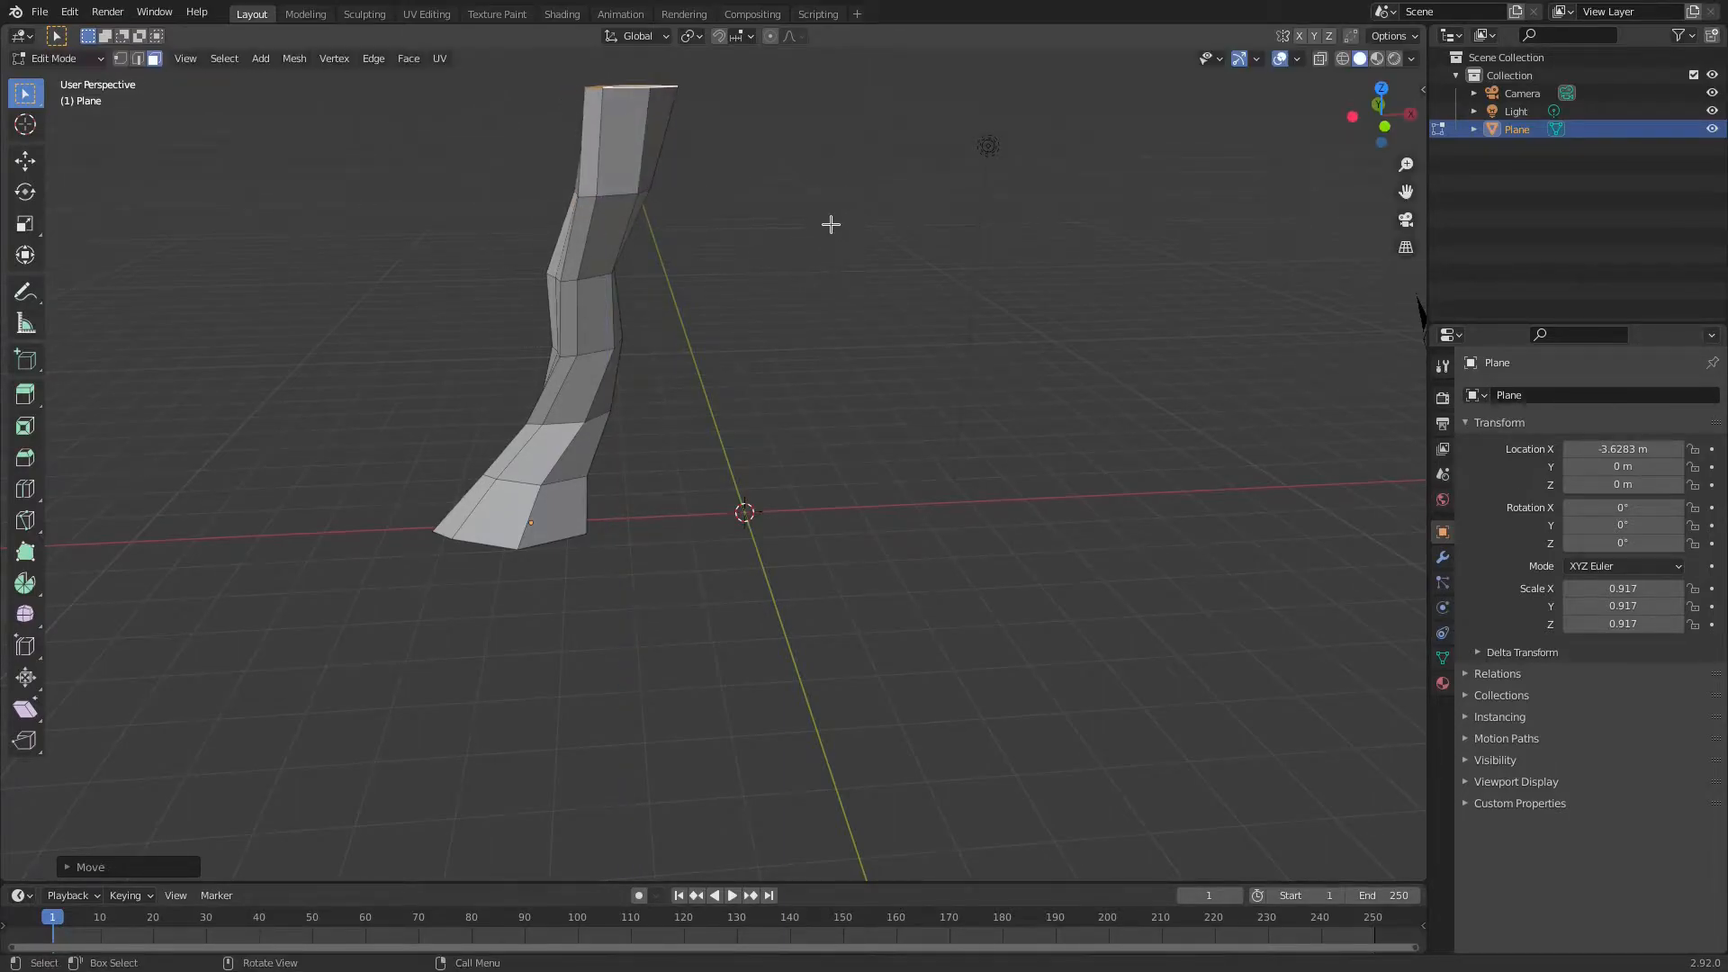
- Tilt the sixth section's top faces around the Y axis so the column starts leaning over
key("r")
key("y")
left_click(851, 306)
middle_click_drag(806, 189, 791, 266)
key("r")
key("y")
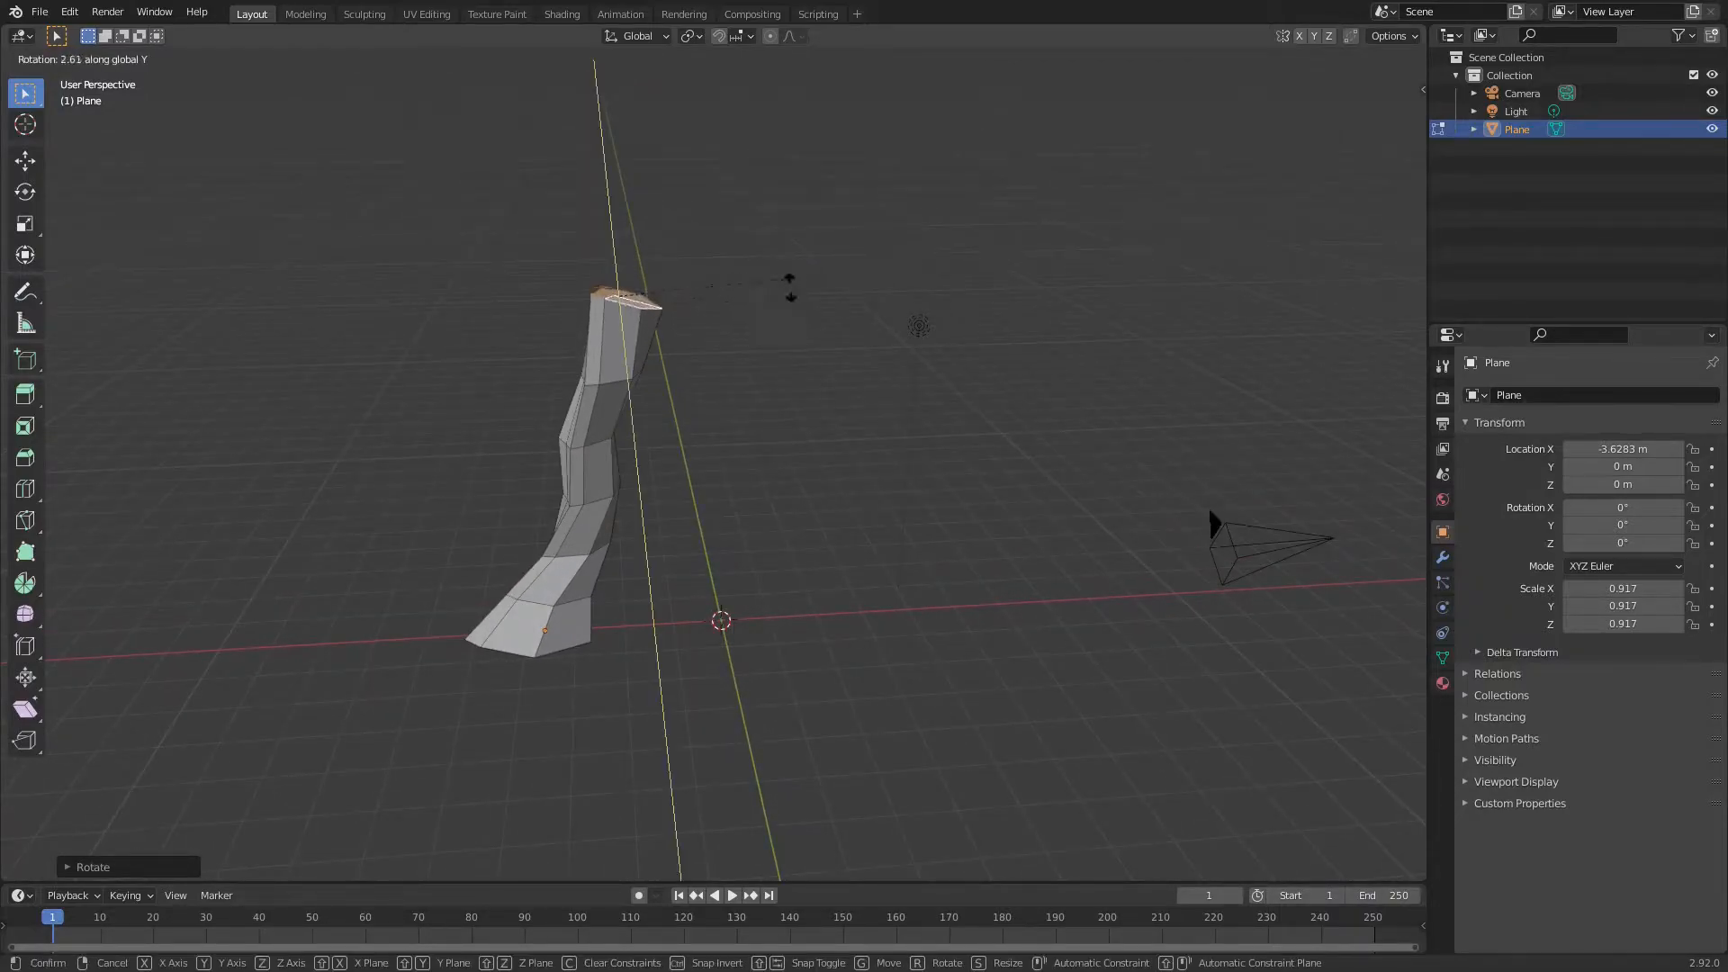
left_click(784, 302)
- Extrude a seventh section along the lean and tilt its end faces further around the Y axis
key("e")
left_click(826, 233)
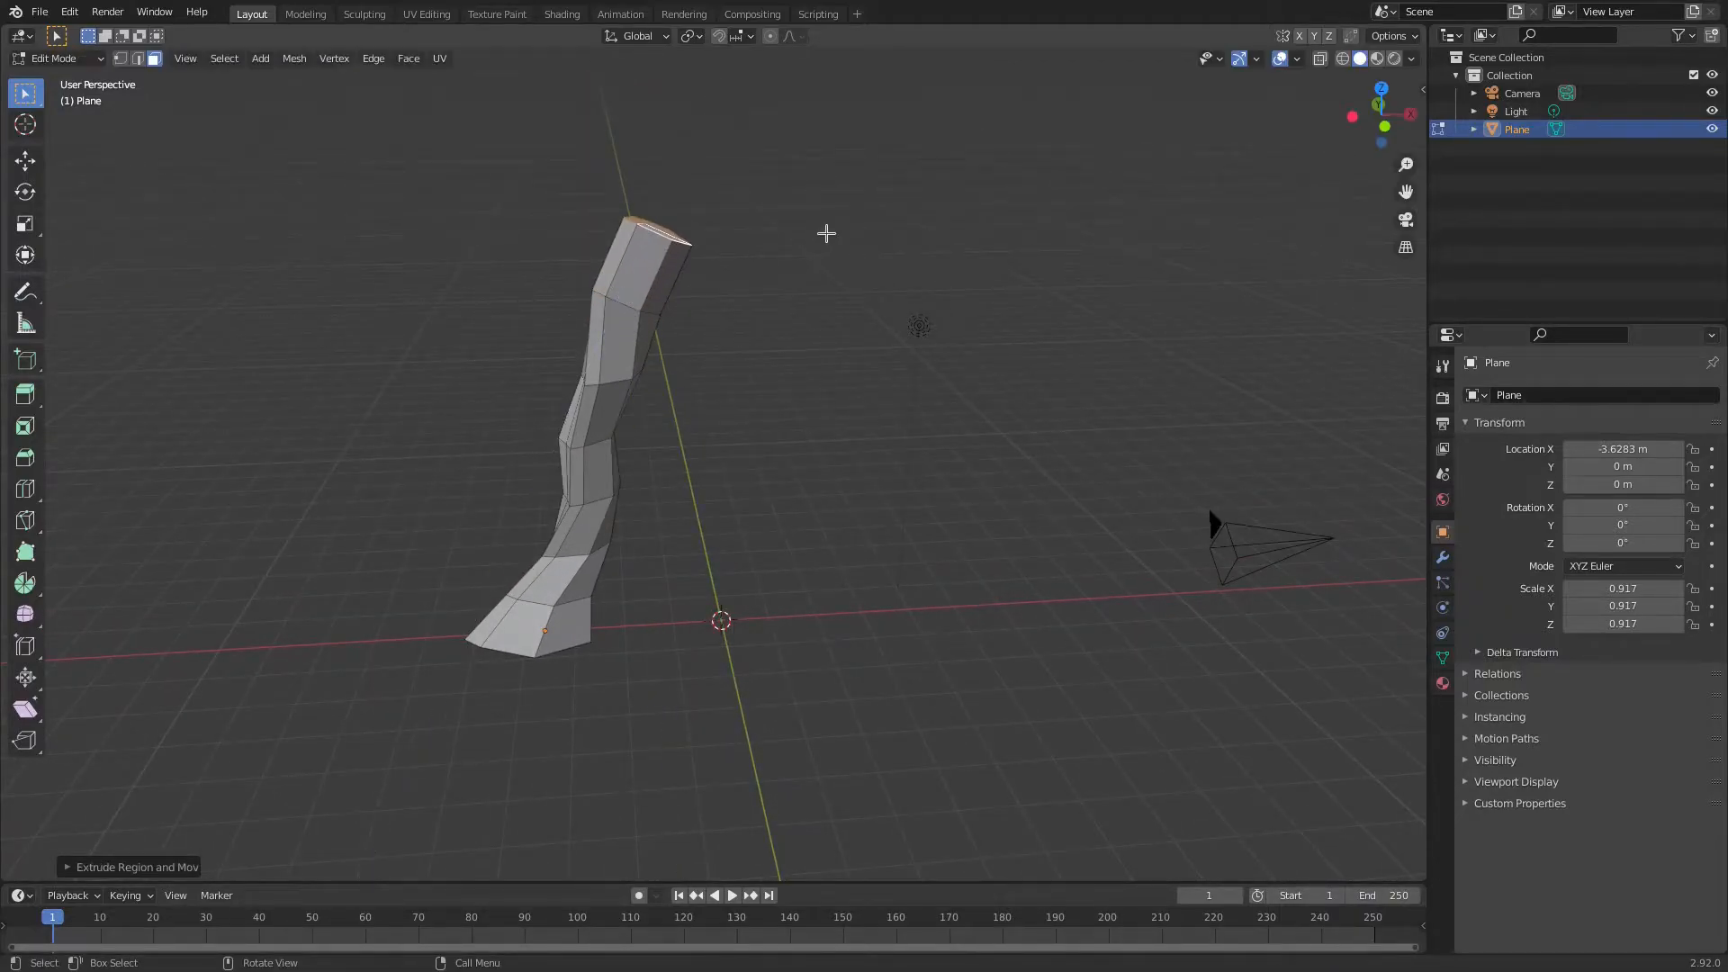
key("r")
key("y")
left_click(885, 312)
- Scale the seventh section's end faces and shift them to smooth the bend
key("s")
left_click(830, 298)
key("g")
left_click(791, 295)
- Extrude an eighth section diagonally upward and twist its end faces around the Z axis
key("e")
left_click(864, 255)
key("r")
key("z")
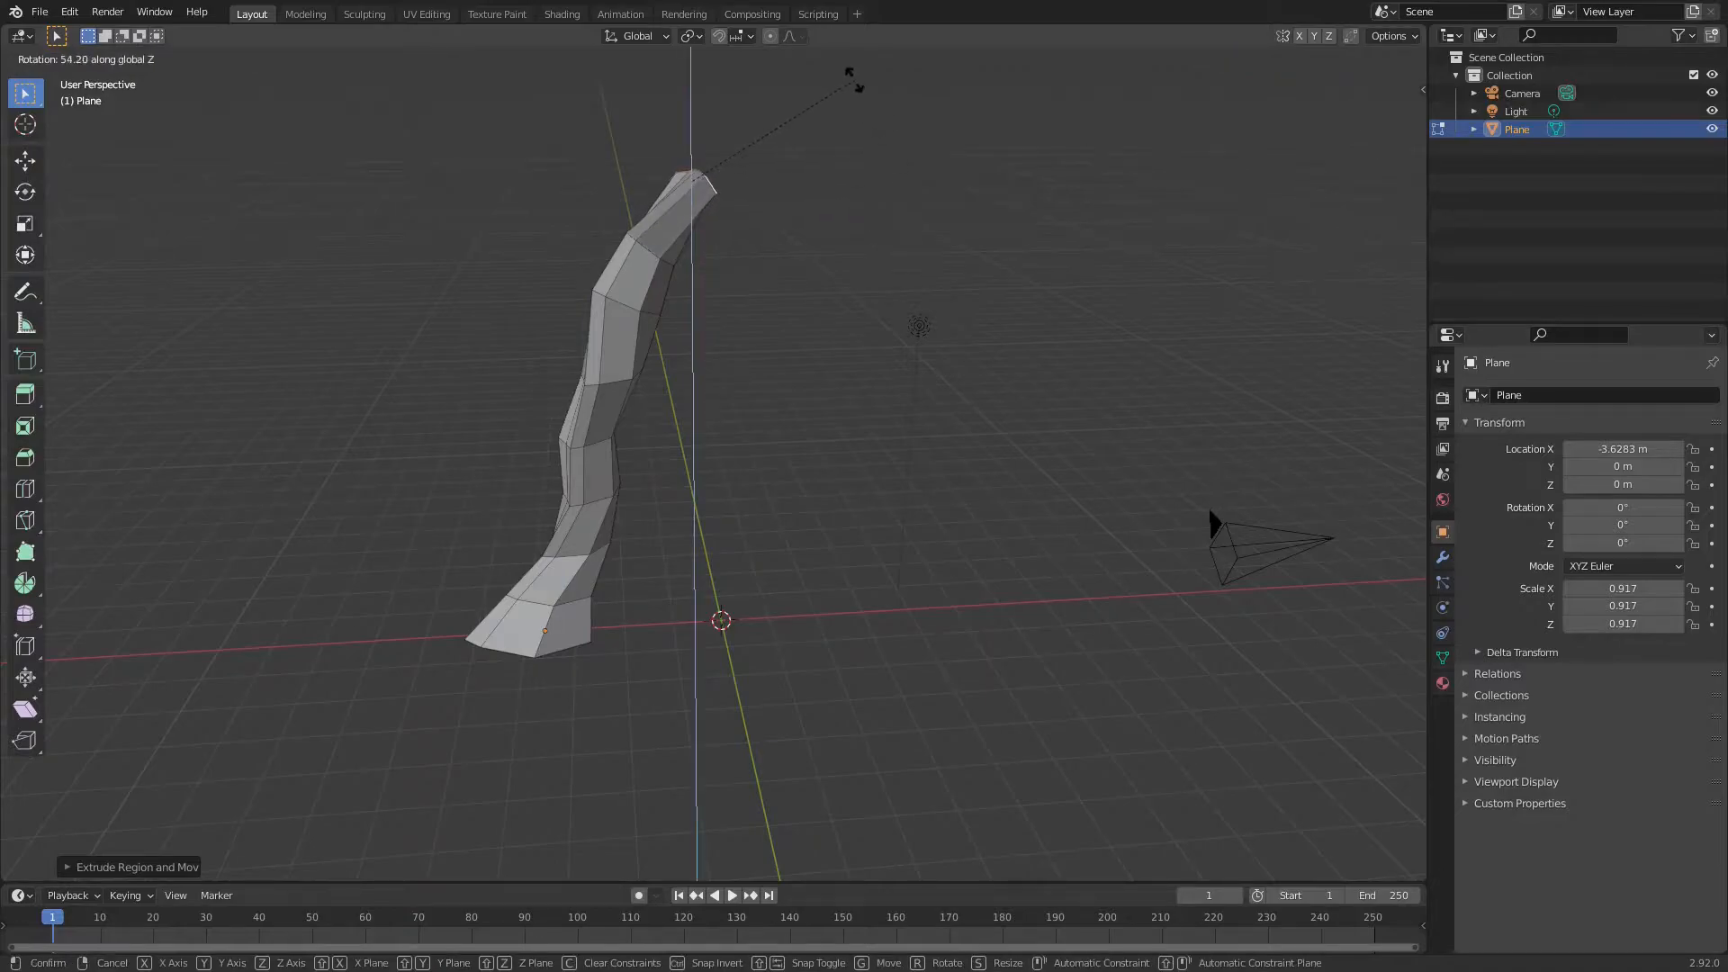
left_click(877, 364)
- Tilt the eighth section's end faces around the Y axis and adjust their position and angle
key("r")
key("y")
left_click(937, 281)
key("g")
left_click(941, 290)
key("r")
left_click(942, 201)
middle_click_drag(930, 240, 916, 206)
- Extrude a ninth section sideways toward the arch's crown and turn its end faces around the Y axis
key("e")
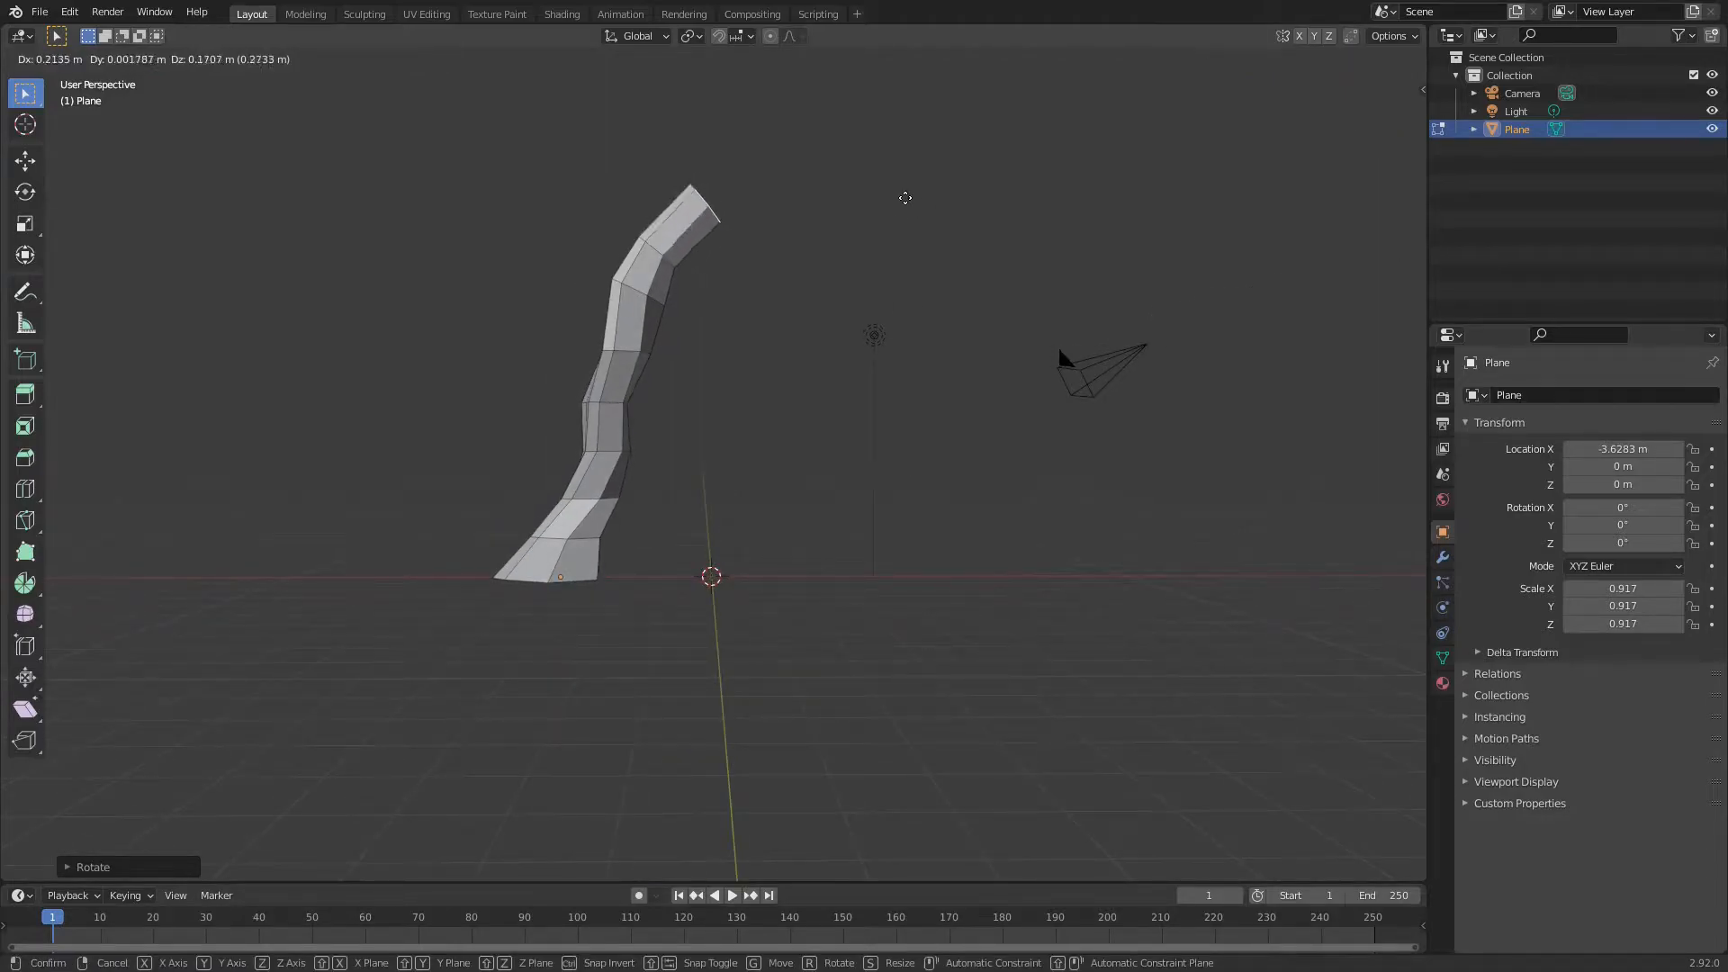
left_click(987, 190)
key("g")
left_click(1021, 204)
key("r")
key("y")
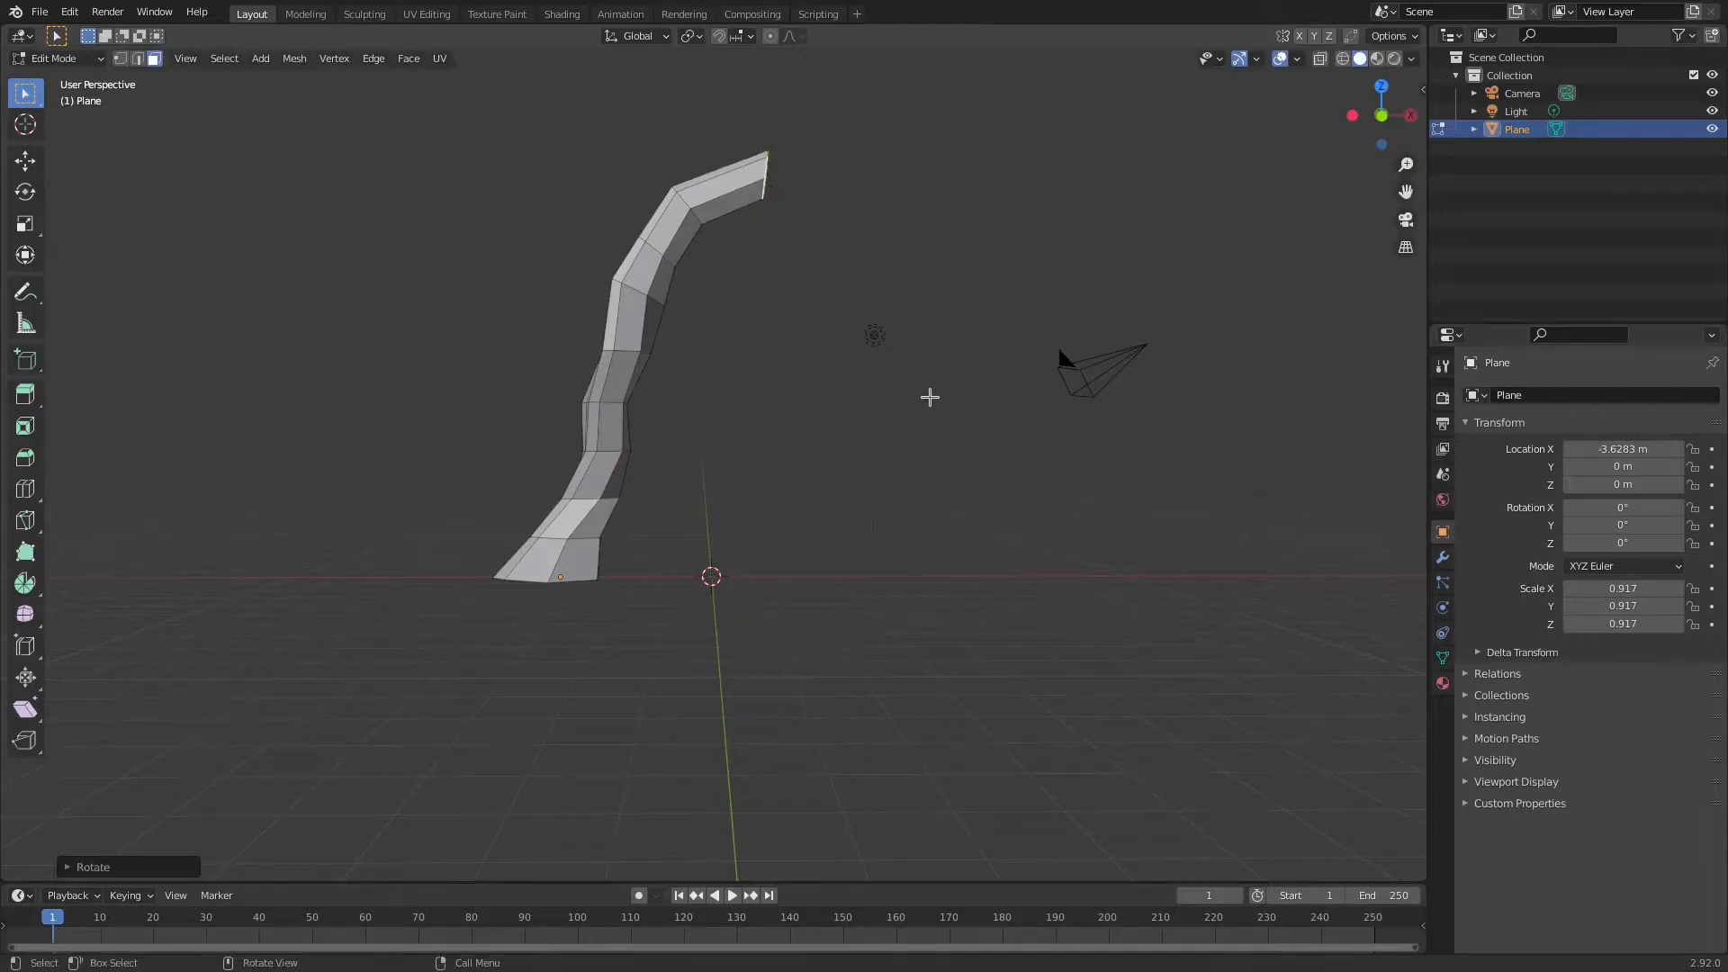
key("z")
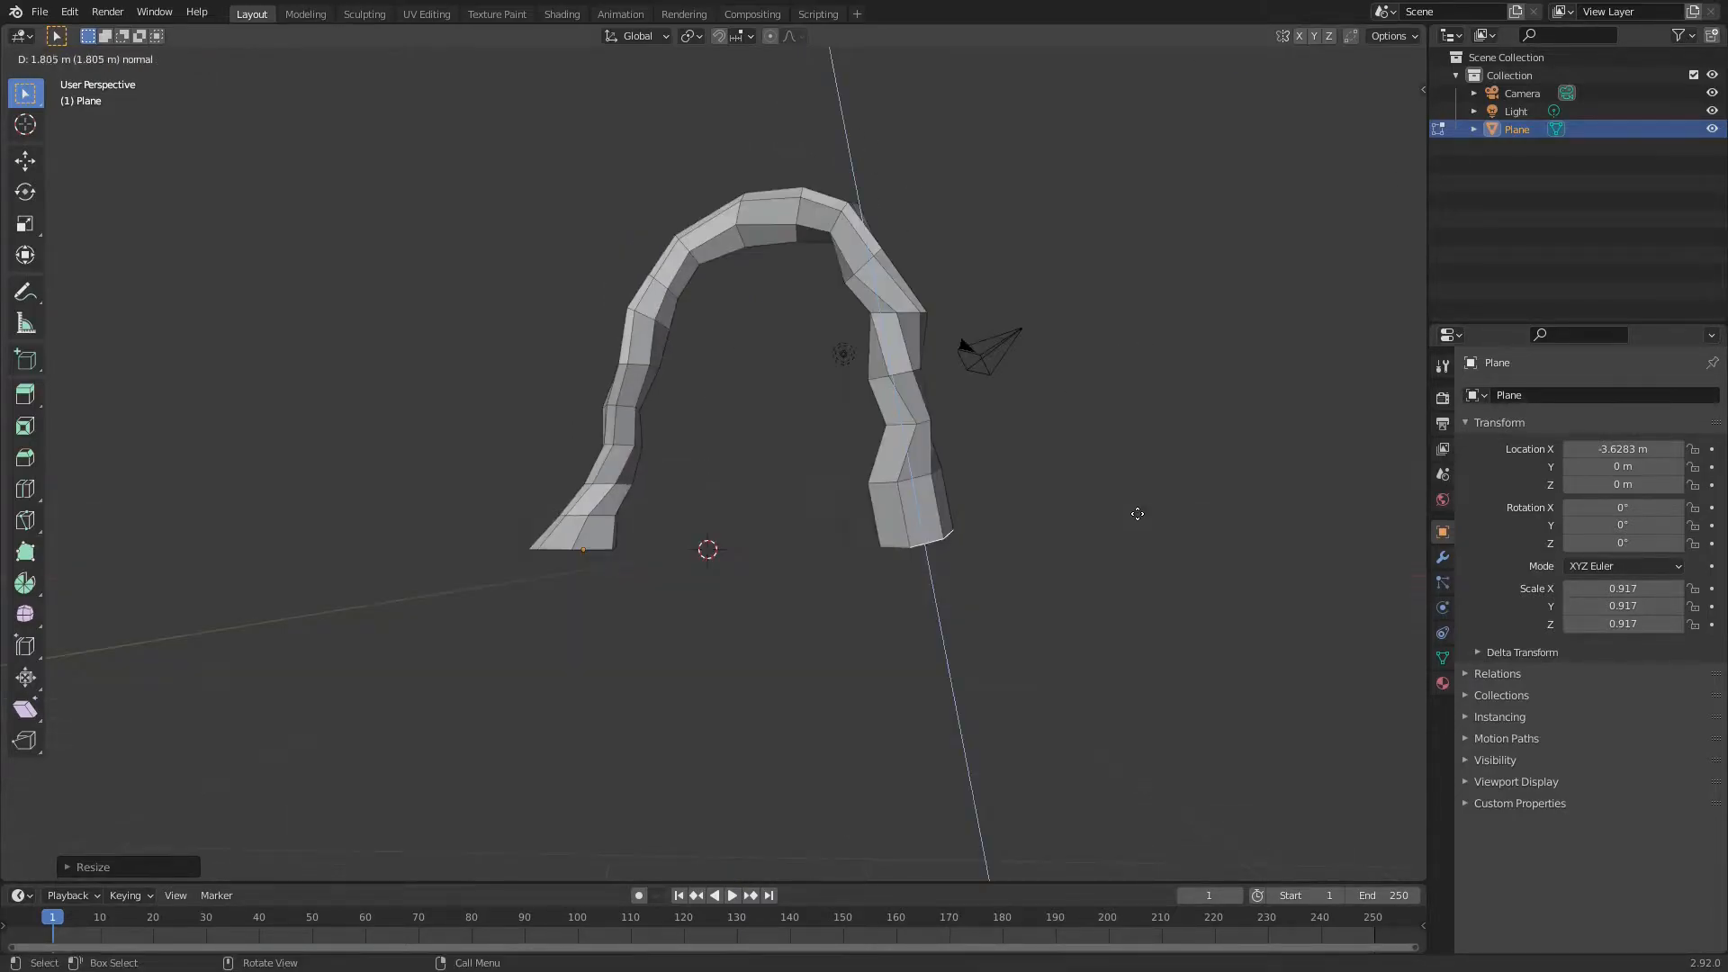
- Rotate the descending leg's end faces around the X axis and extrude them down just below the ground line
scroll(1070, 428, "up", 1)
key("r")
key("x")
left_click(1113, 442)
key("e")
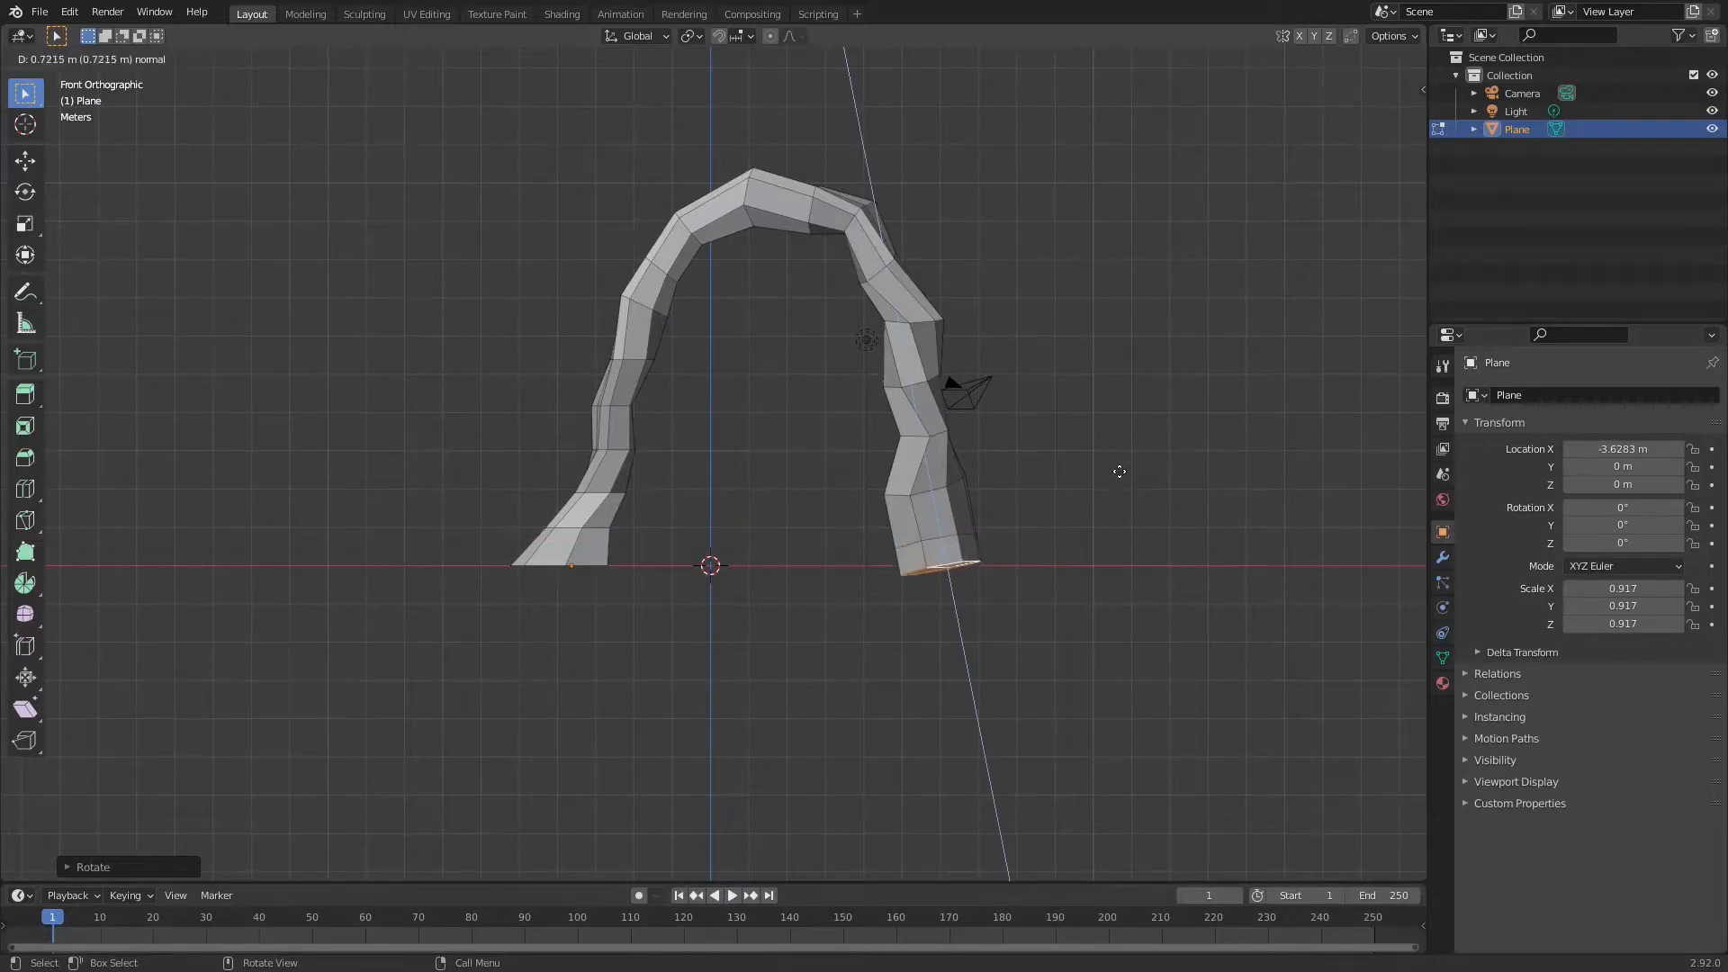
left_click(1124, 478)
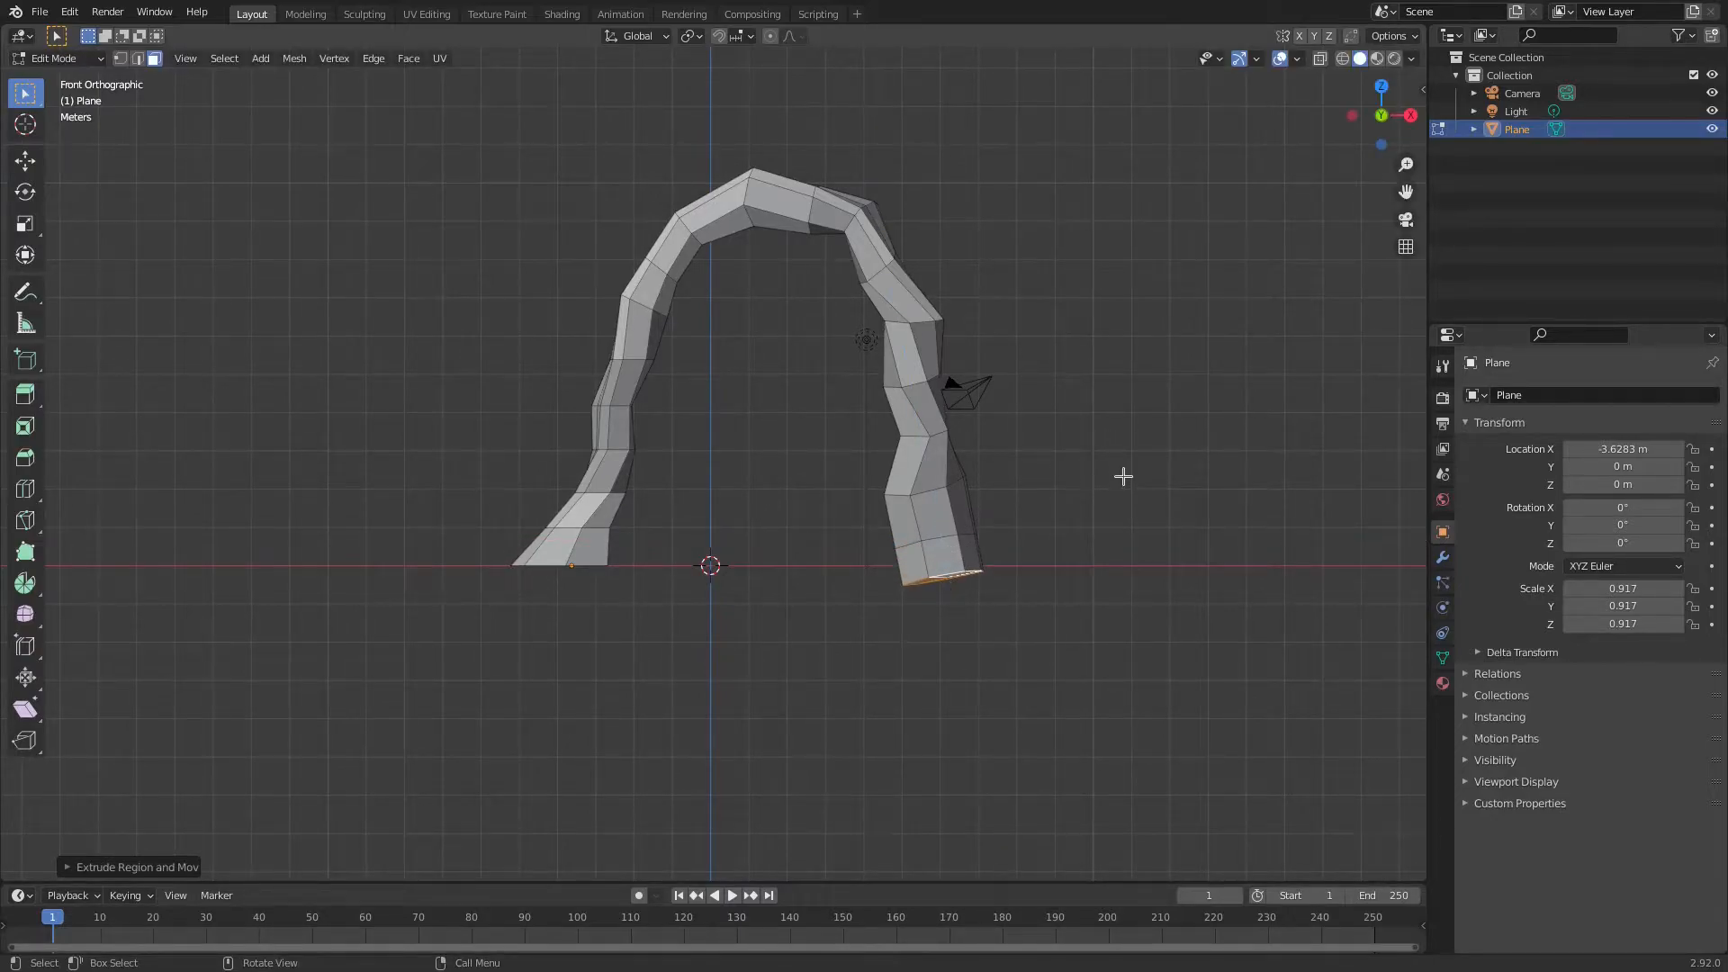
key("s")
key("z")
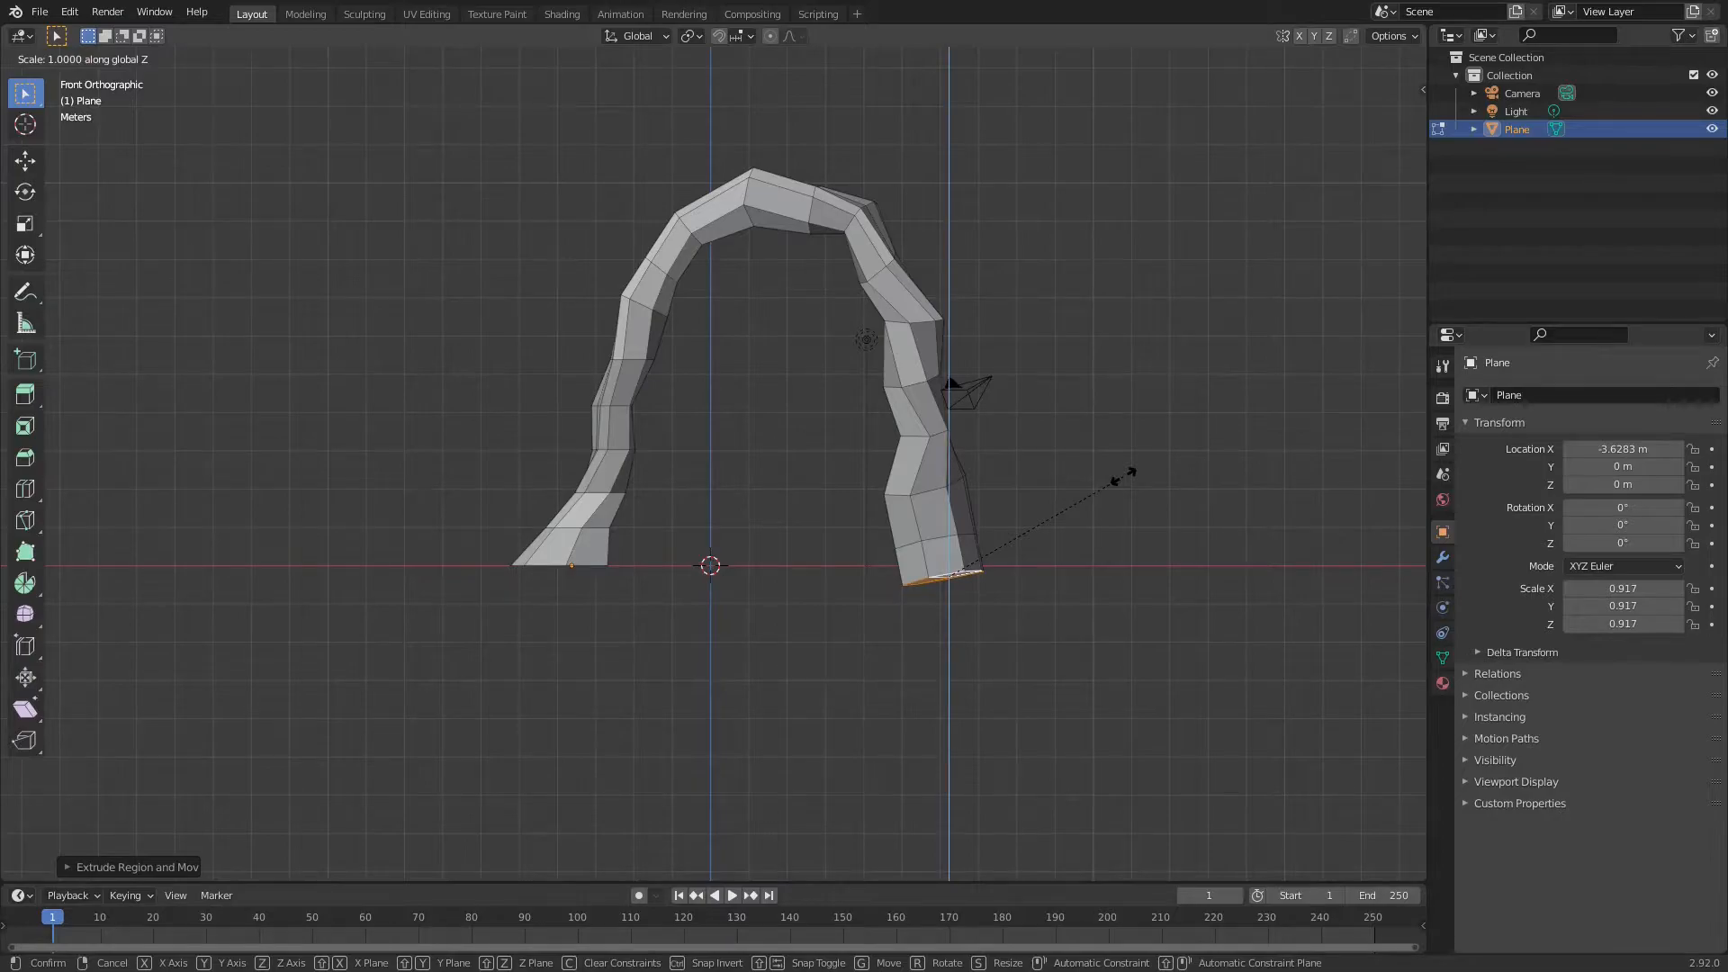
key("z")
key("z")
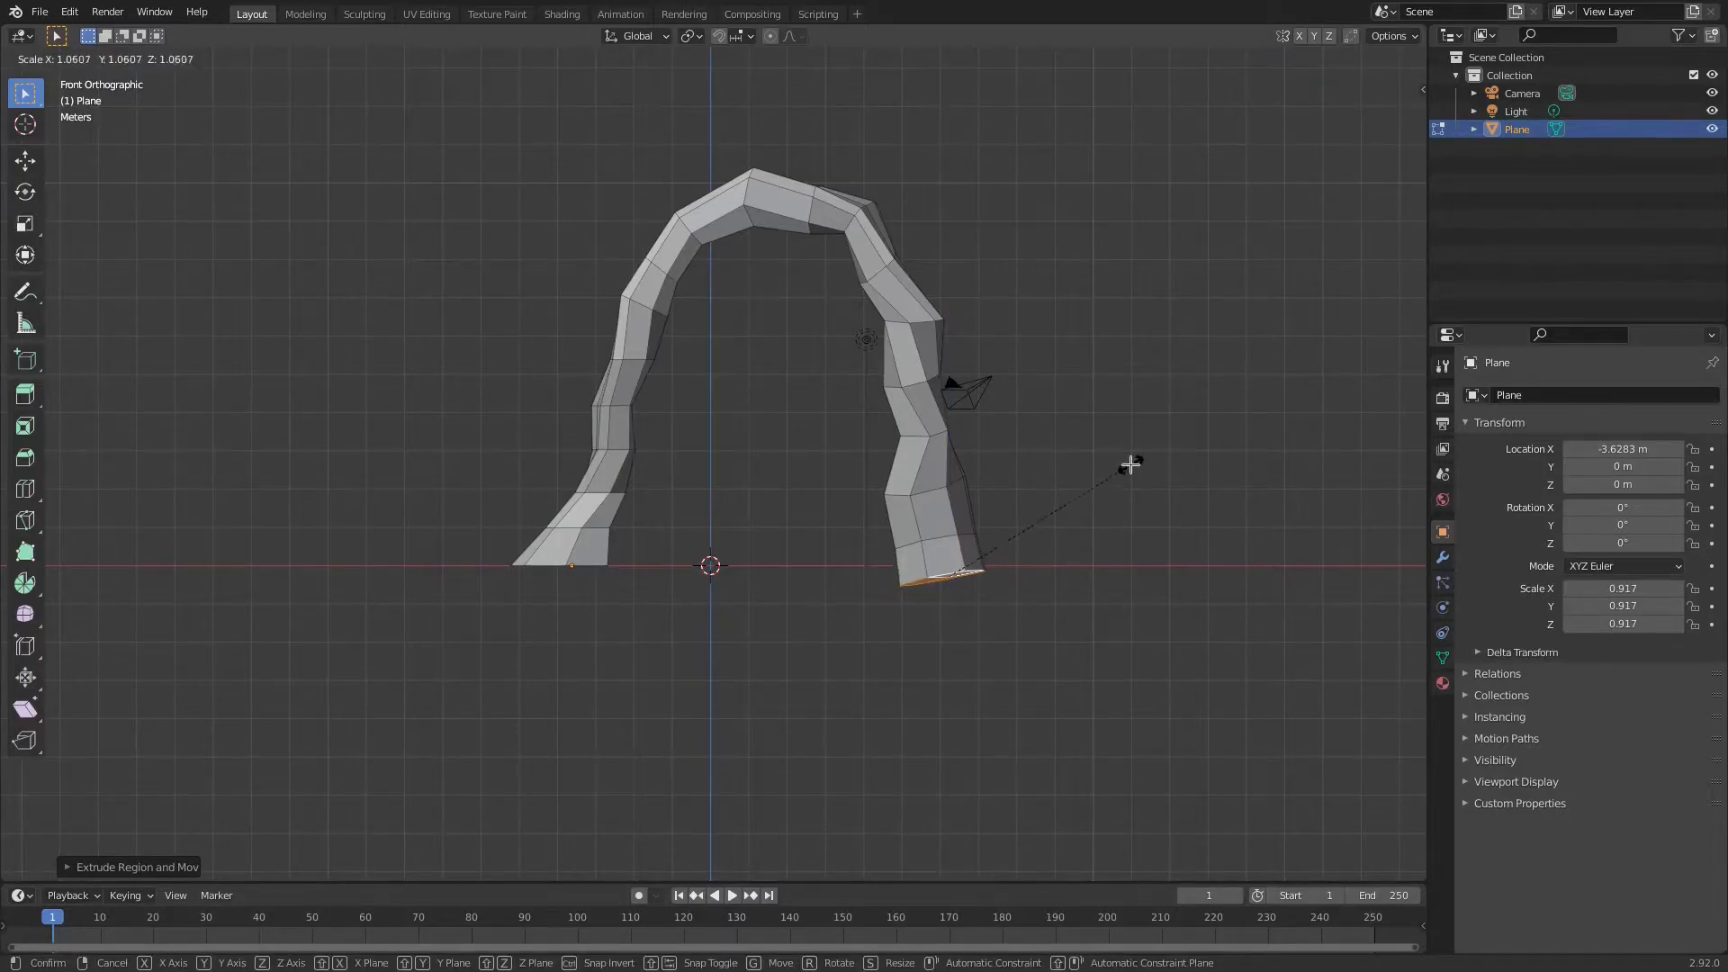
key("Escape")
- Flatten the descending leg's bottom faces along the Z axis and scale them outward to flare the foot
key("s")
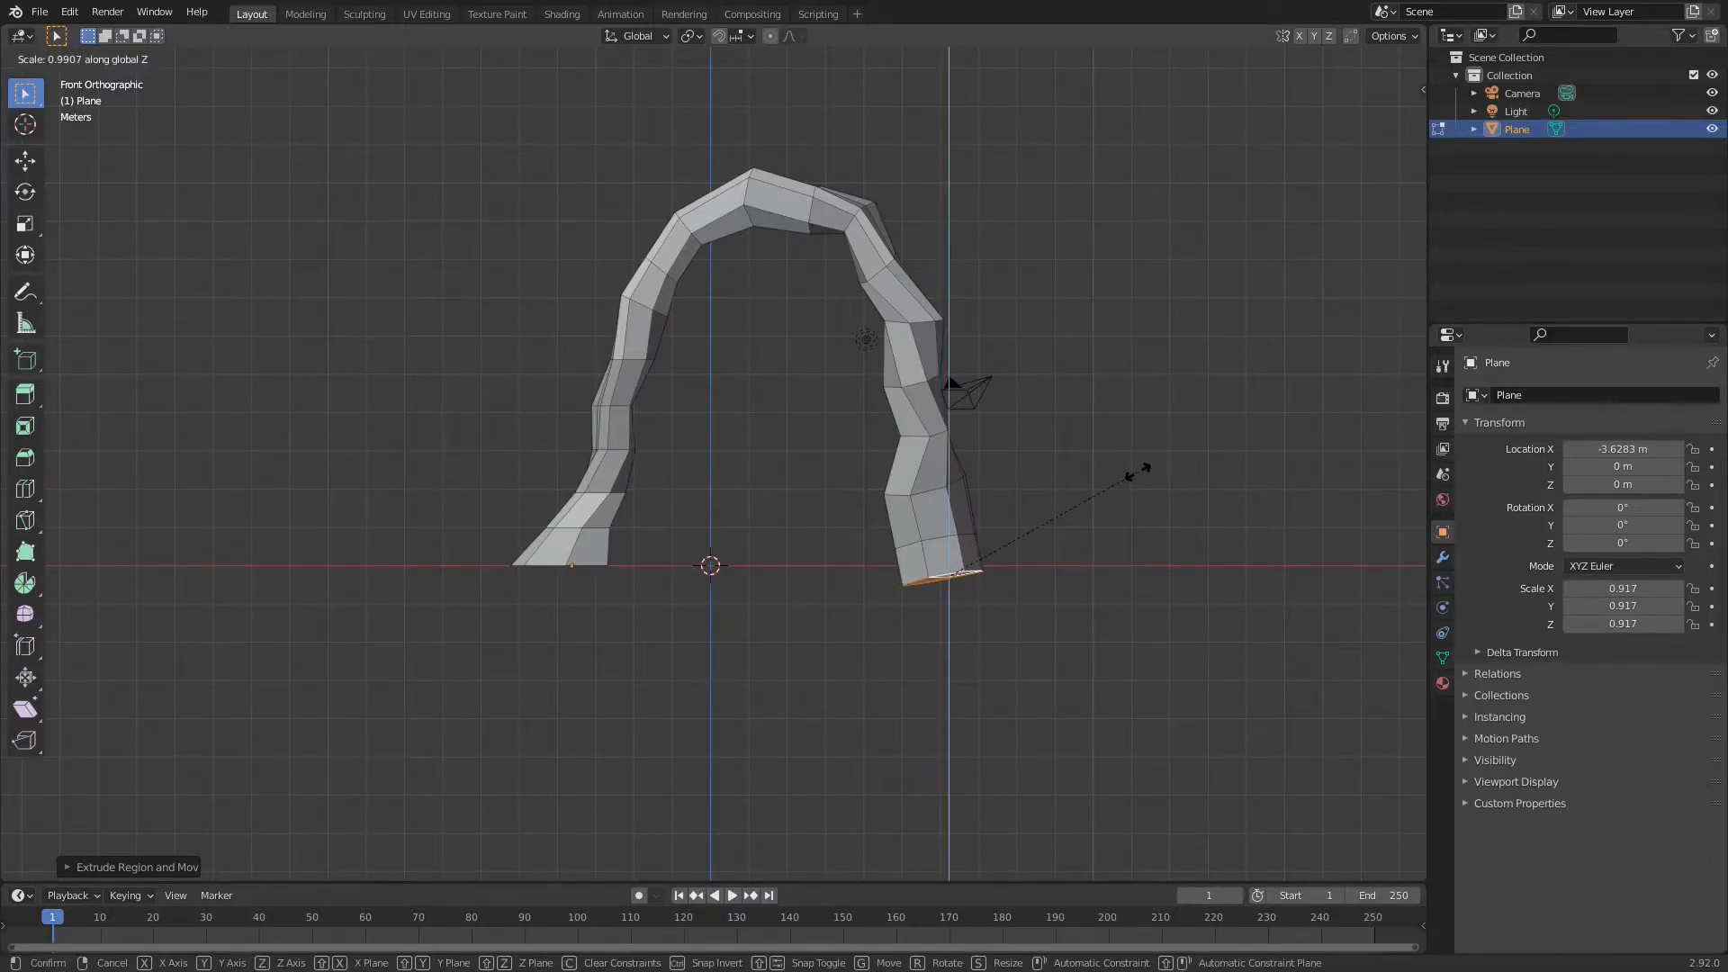
left_click(1136, 471)
scroll(1078, 554, "up", 4)
middle_click_drag(1078, 553, 933, 409, "shift")
scroll(1099, 621, "up", 2)
middle_click_drag(1156, 626, 810, 519, "shift")
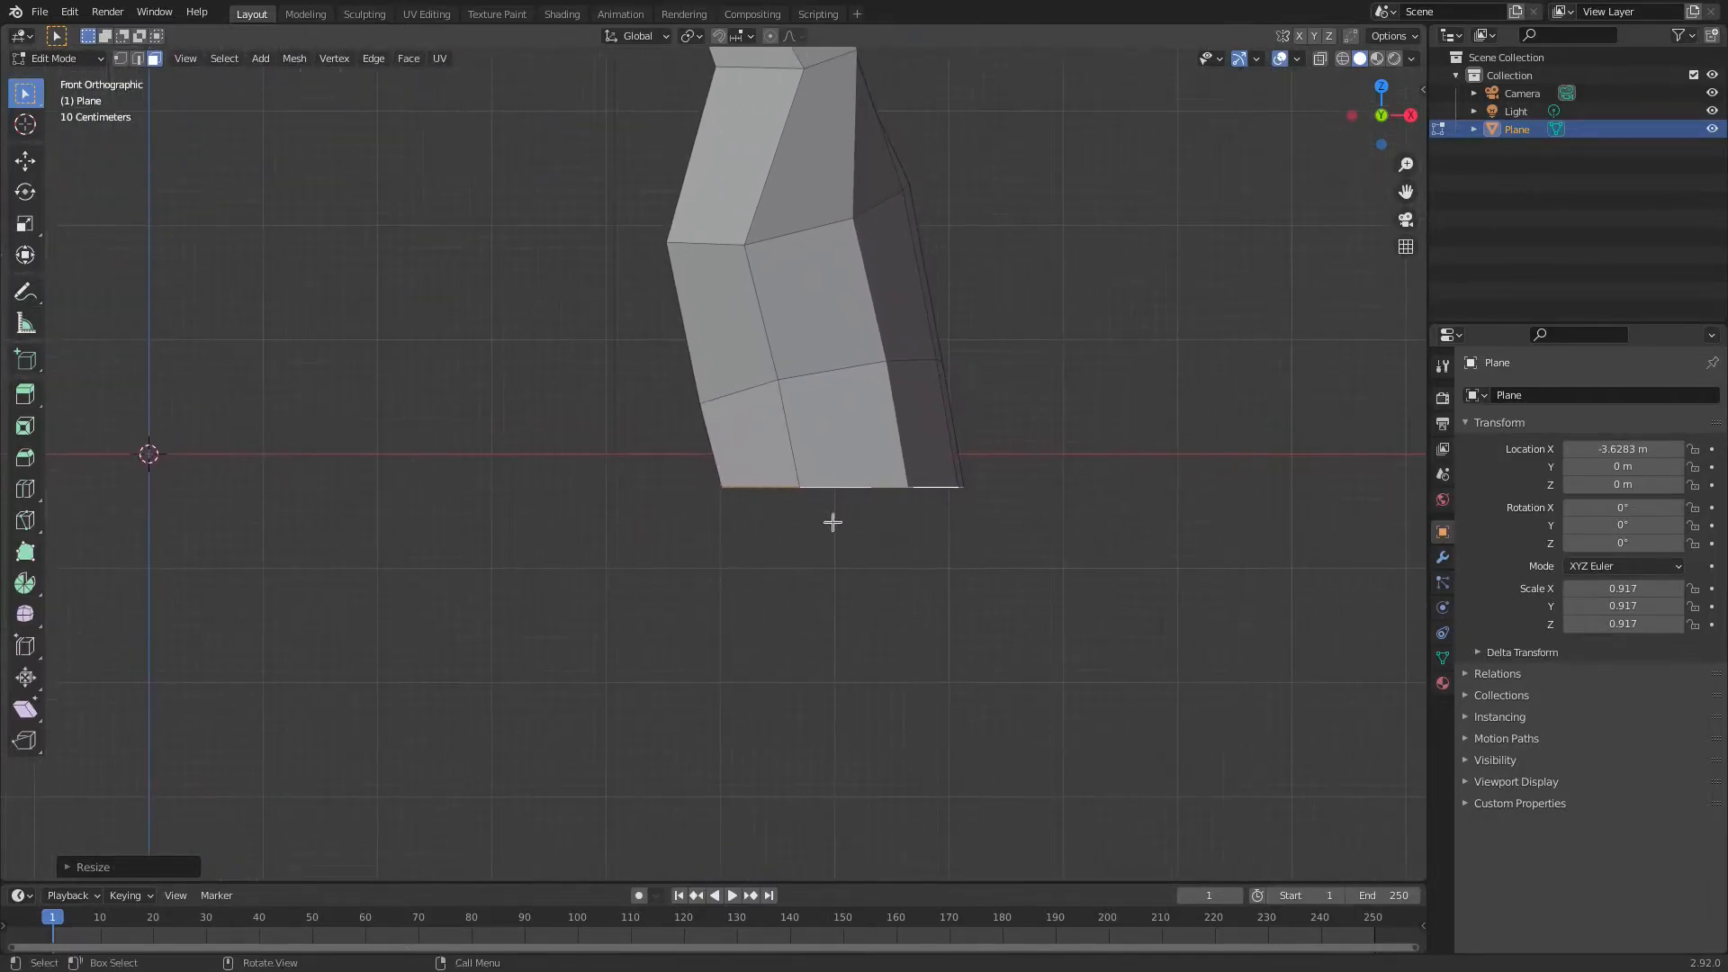
scroll(983, 449, "up", 2)
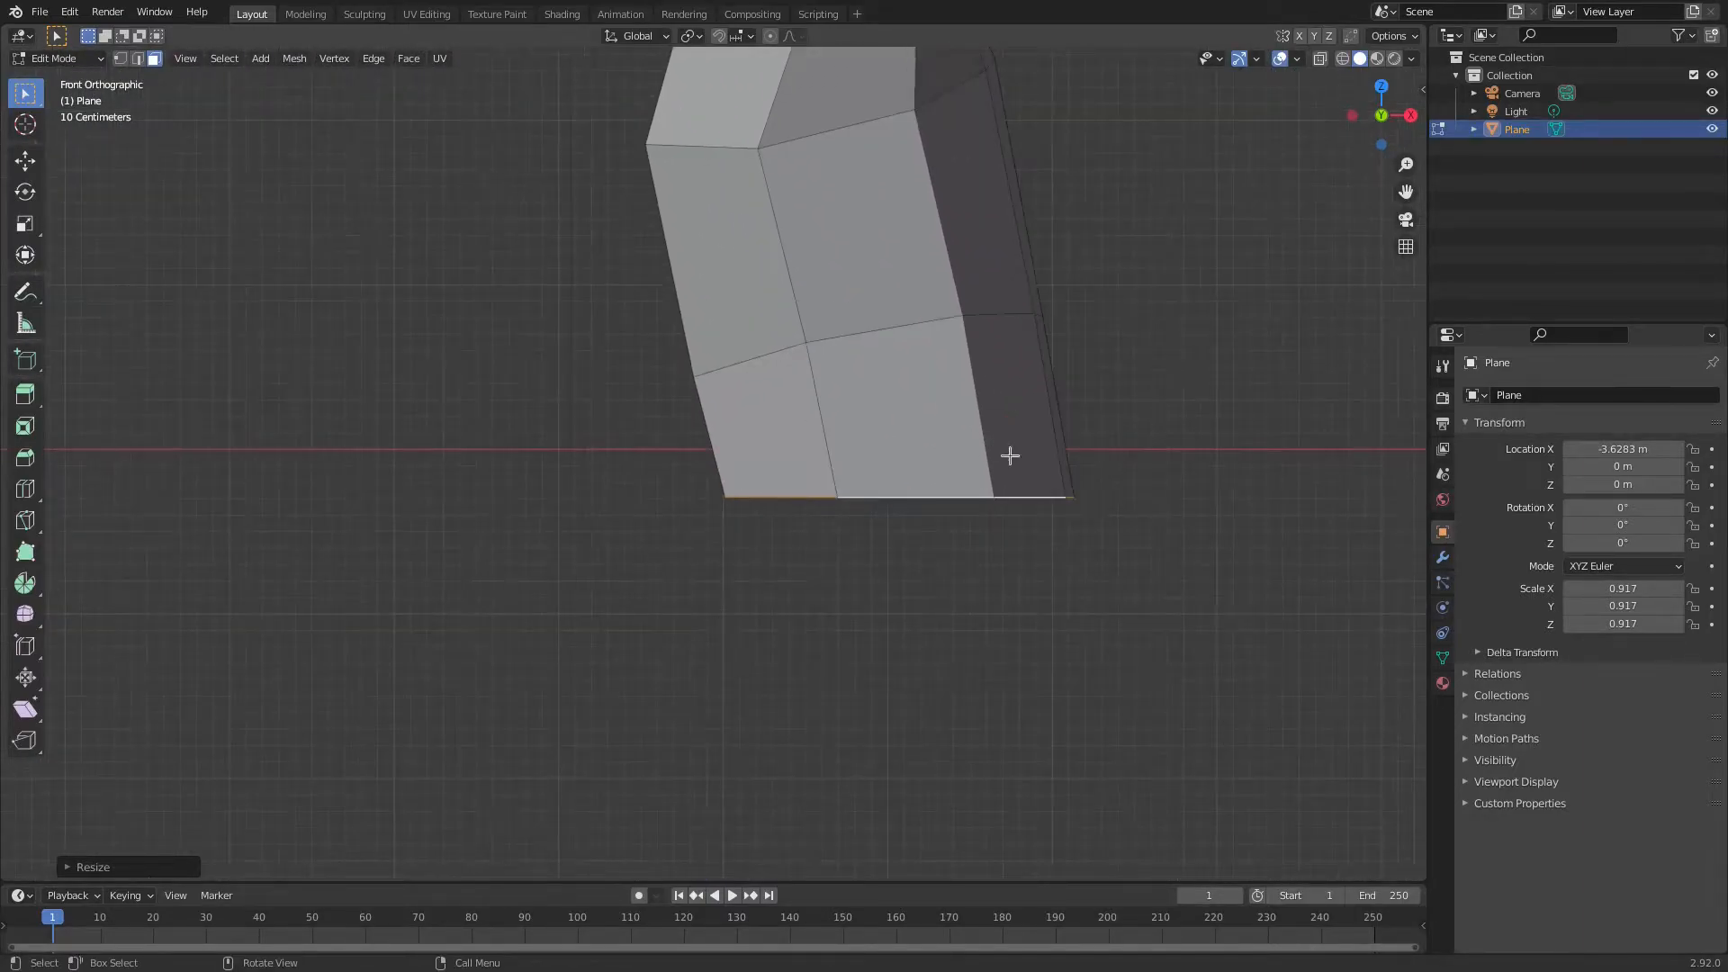
key("s")
left_click(1246, 490)
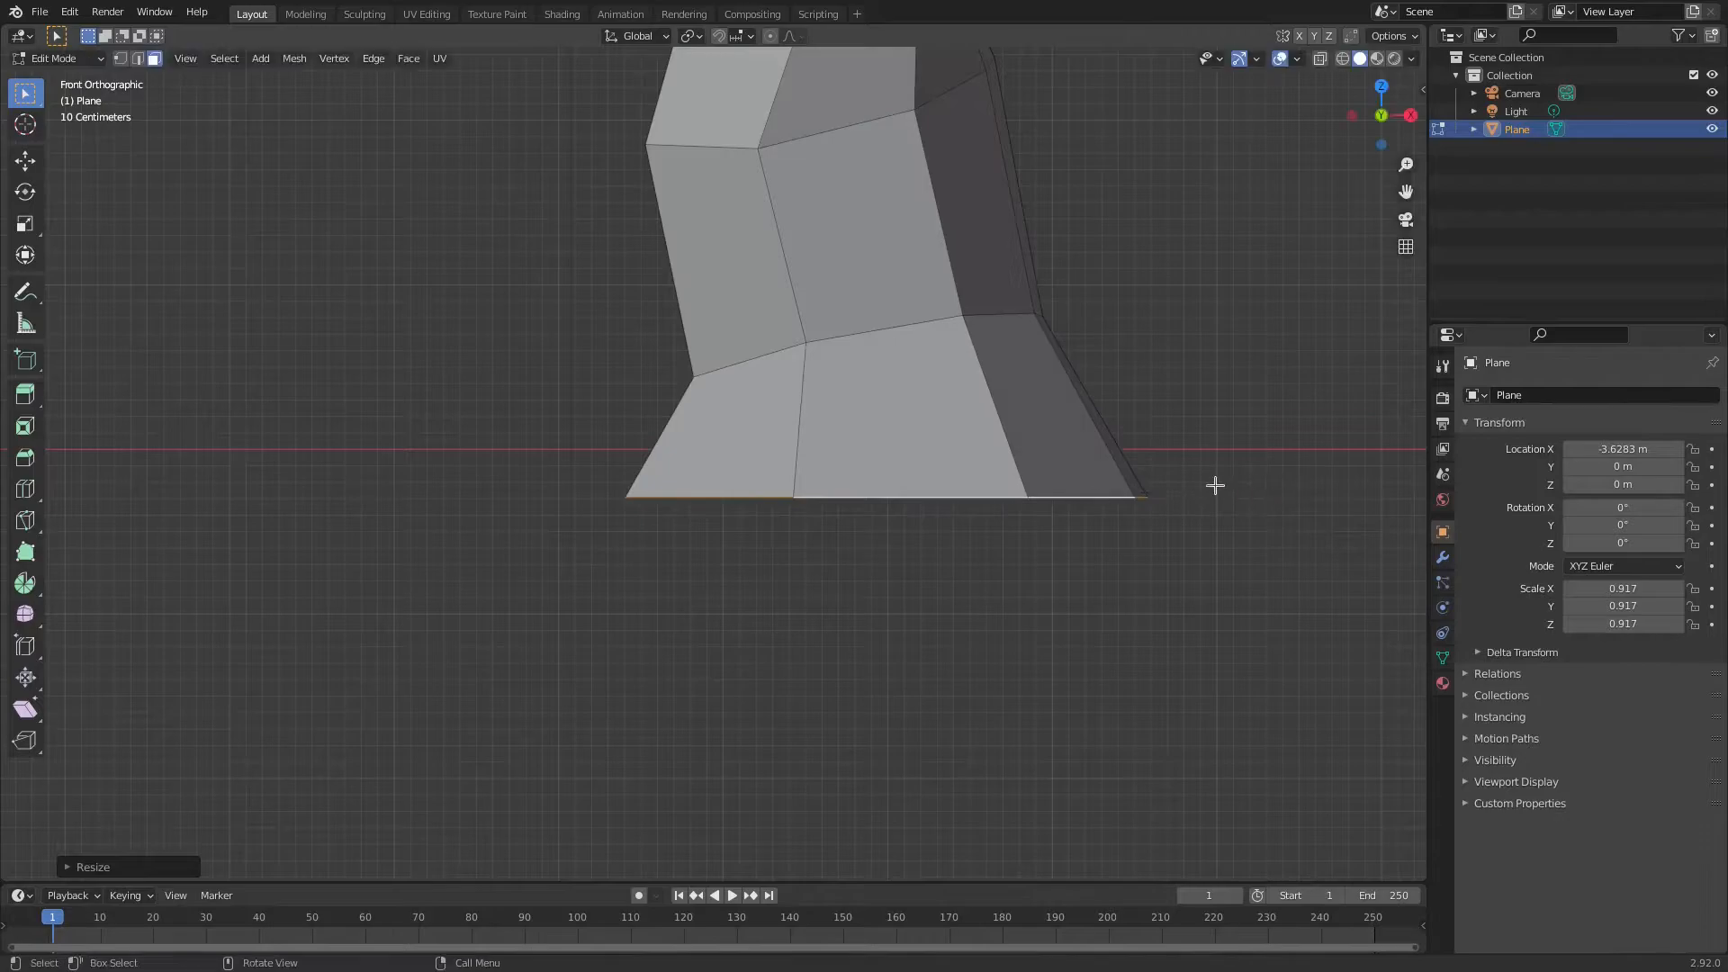
- Try to adjust the flared foot's height along the Z axis with only its visible faces selected
scroll(1170, 477, "down", 5)
left_click_drag(945, 586, 619, 378)
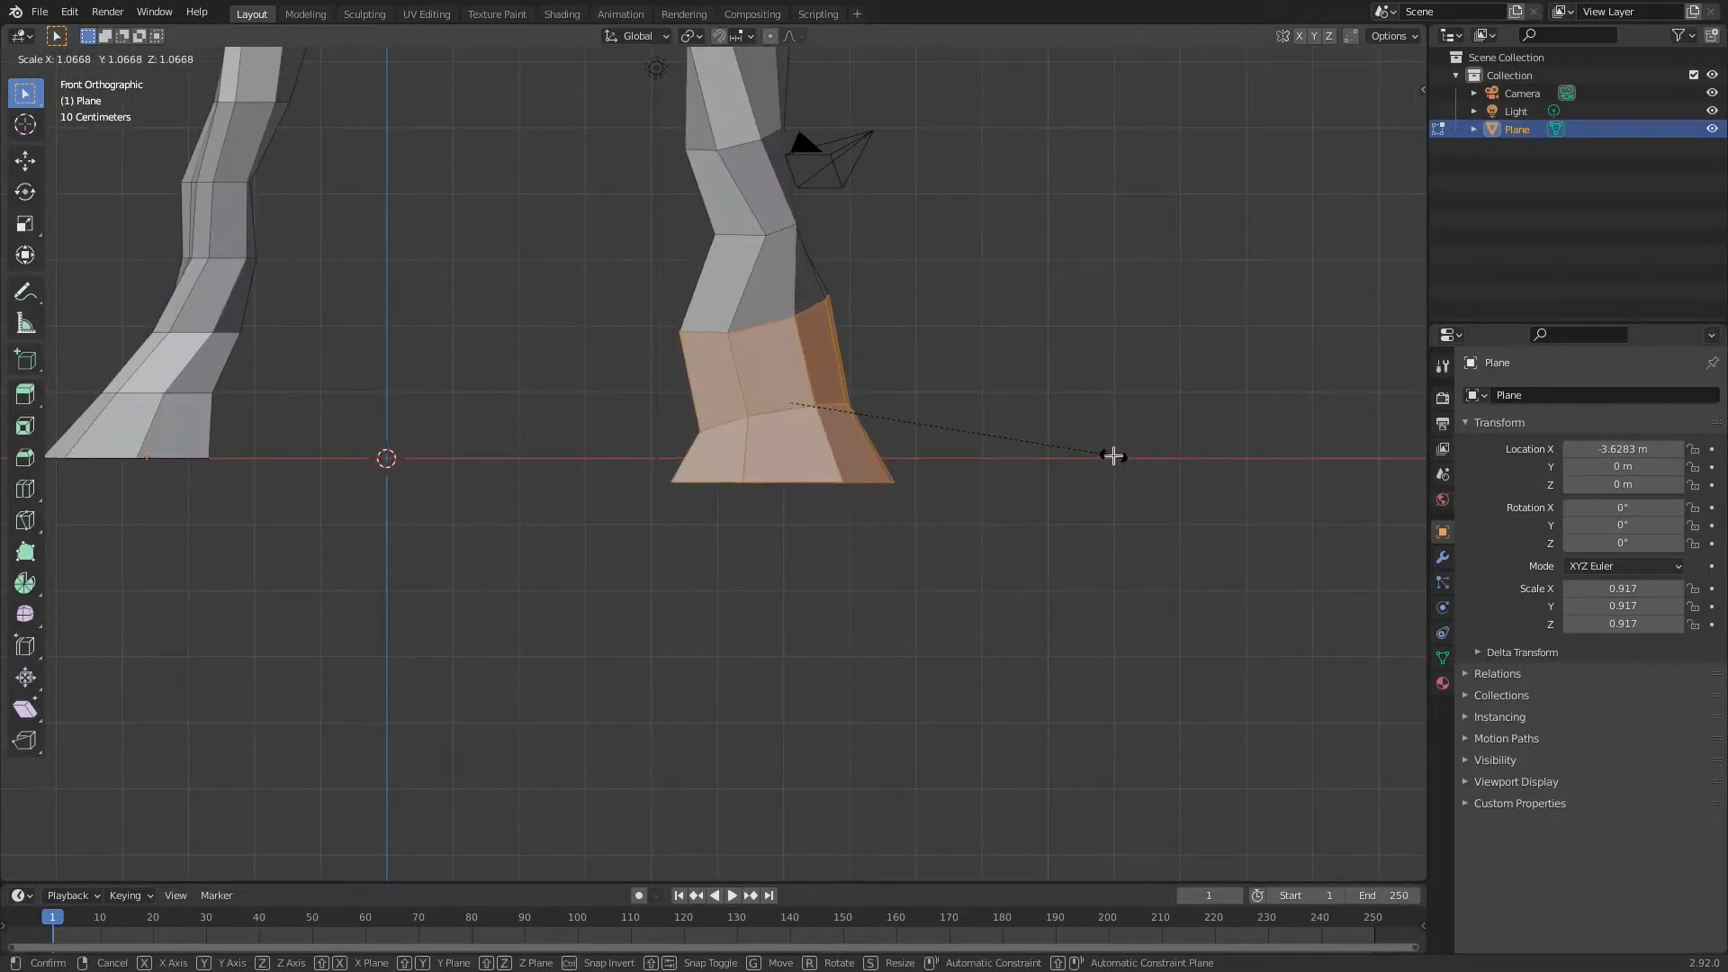
left_click_drag(1019, 597, 635, 461)
key("ctrl+z")
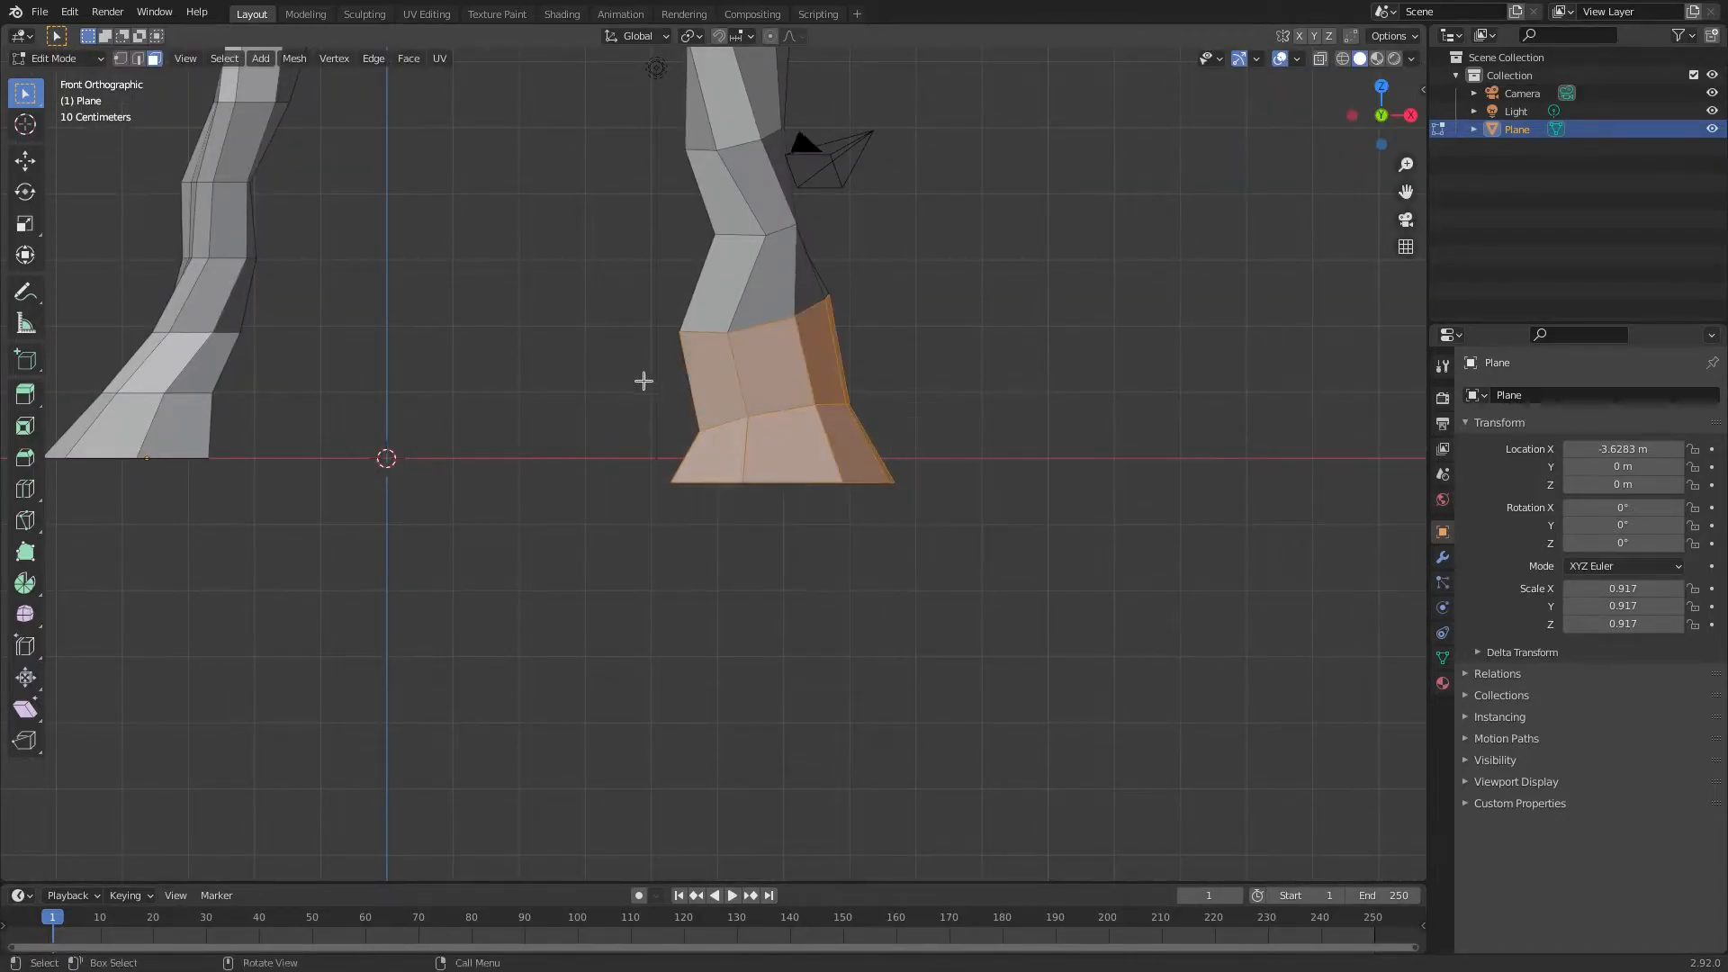
key("g")
key("z")
left_click(933, 521)
key("ctrl+z")
- Enable X-ray, select all faces of the flared foot through the mesh, and raise them along Z to the ground line
left_click(1318, 62)
left_click(1319, 61)
left_click(1318, 61)
left_click(1318, 61)
left_click(1319, 61)
left_click_drag(1150, 579, 628, 334)
key("g")
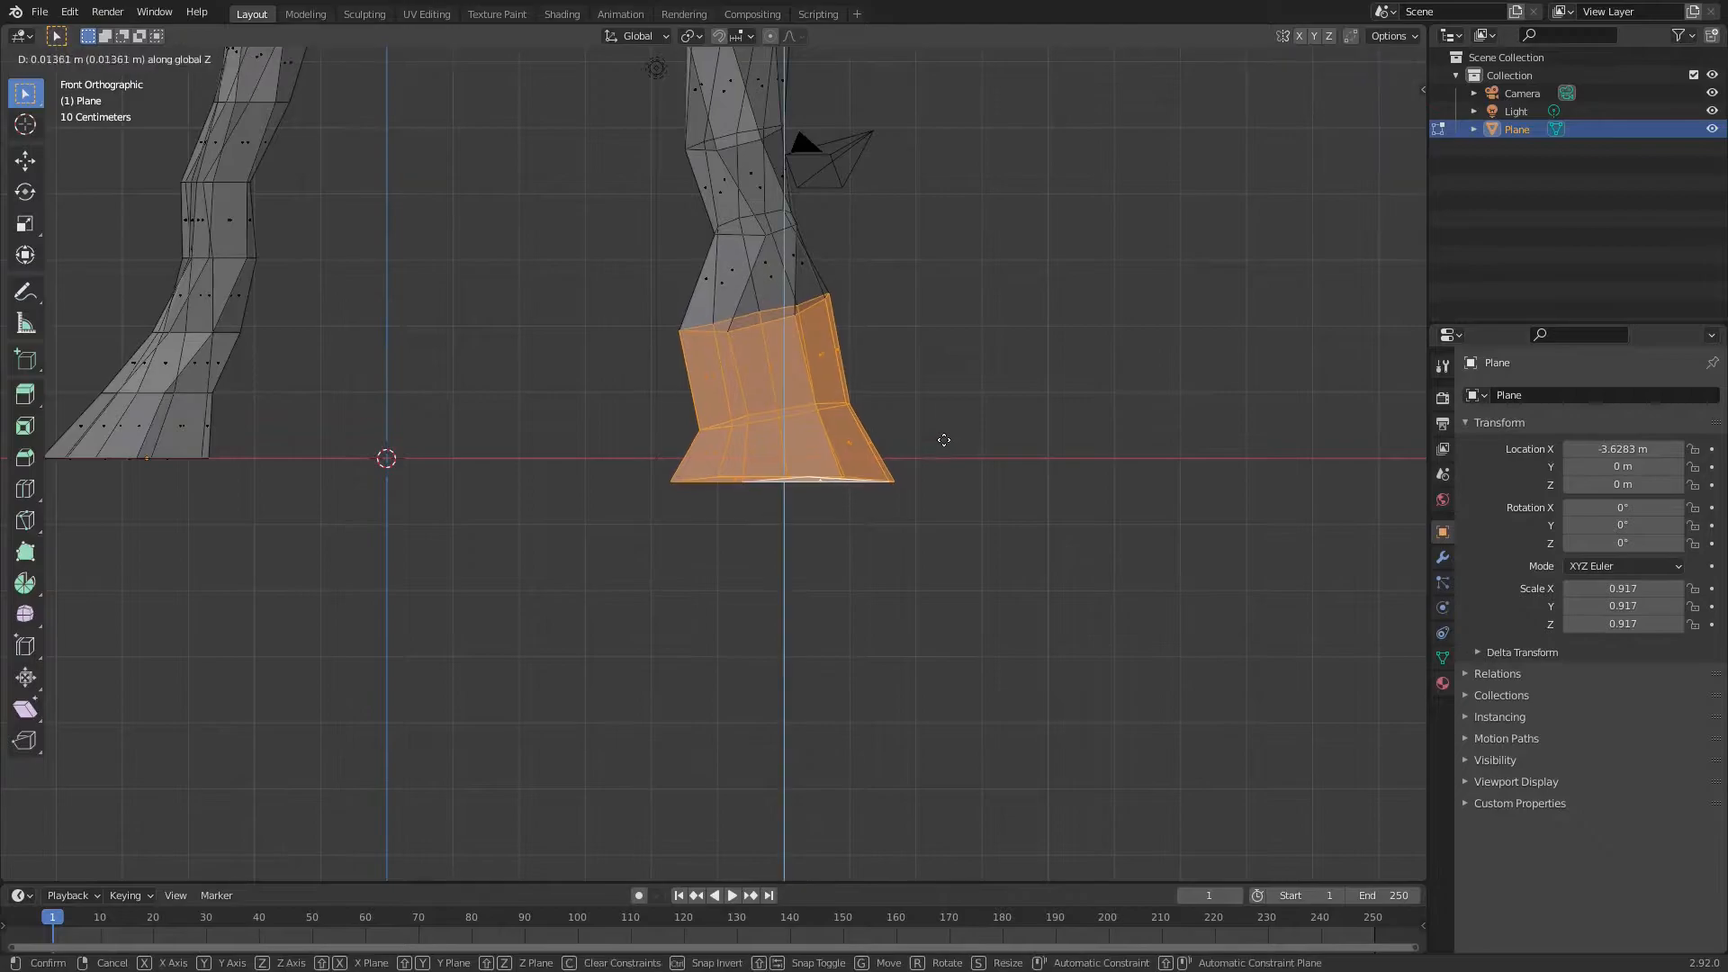
key("z")
left_click(964, 418)
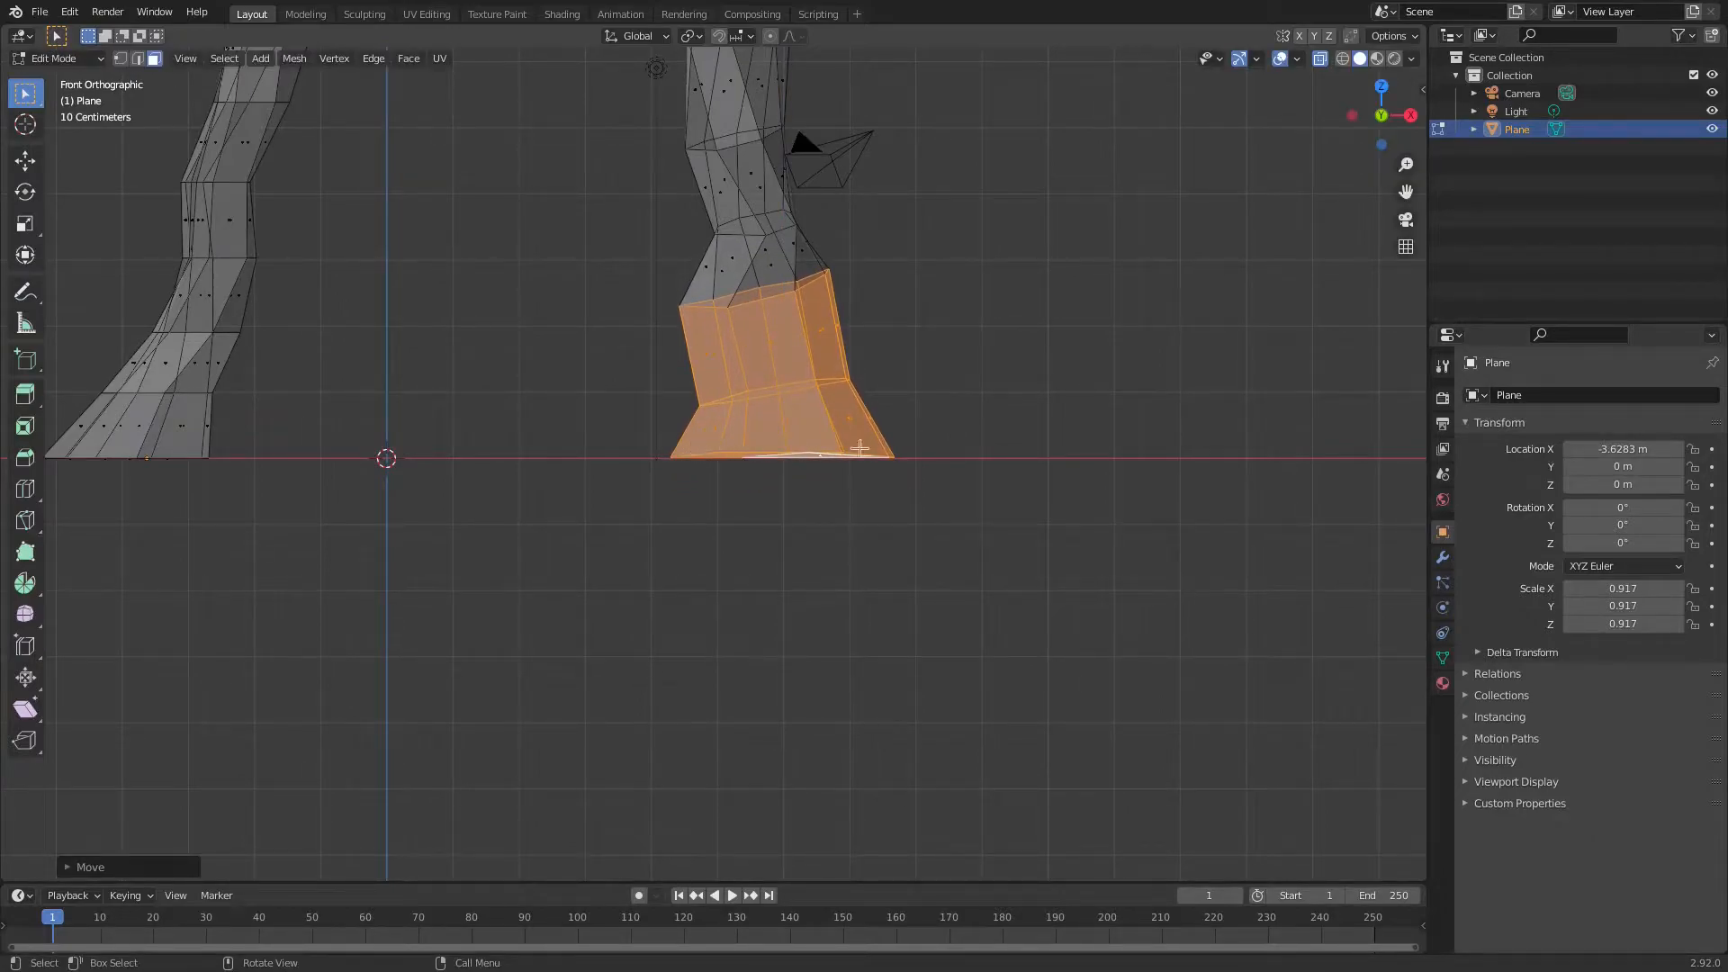
- Turn on snapping for transforms and check the available snap targets
scroll(828, 450, "up", 5)
left_click(693, 36)
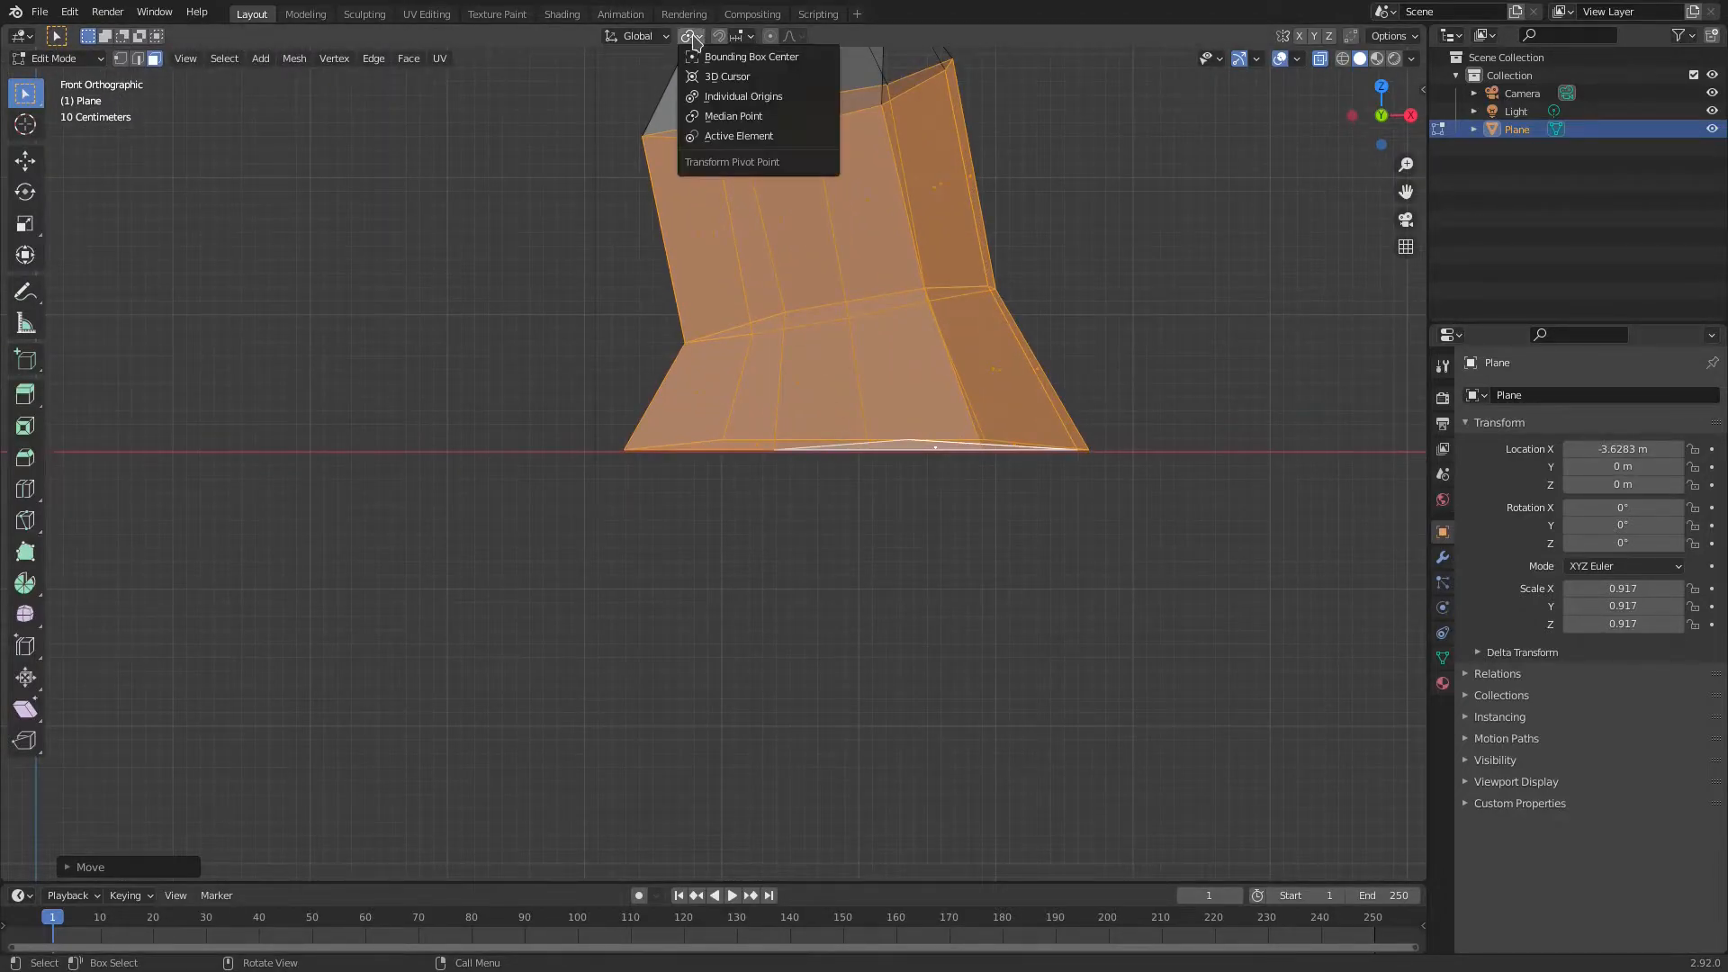
left_click(720, 37)
left_click(738, 40)
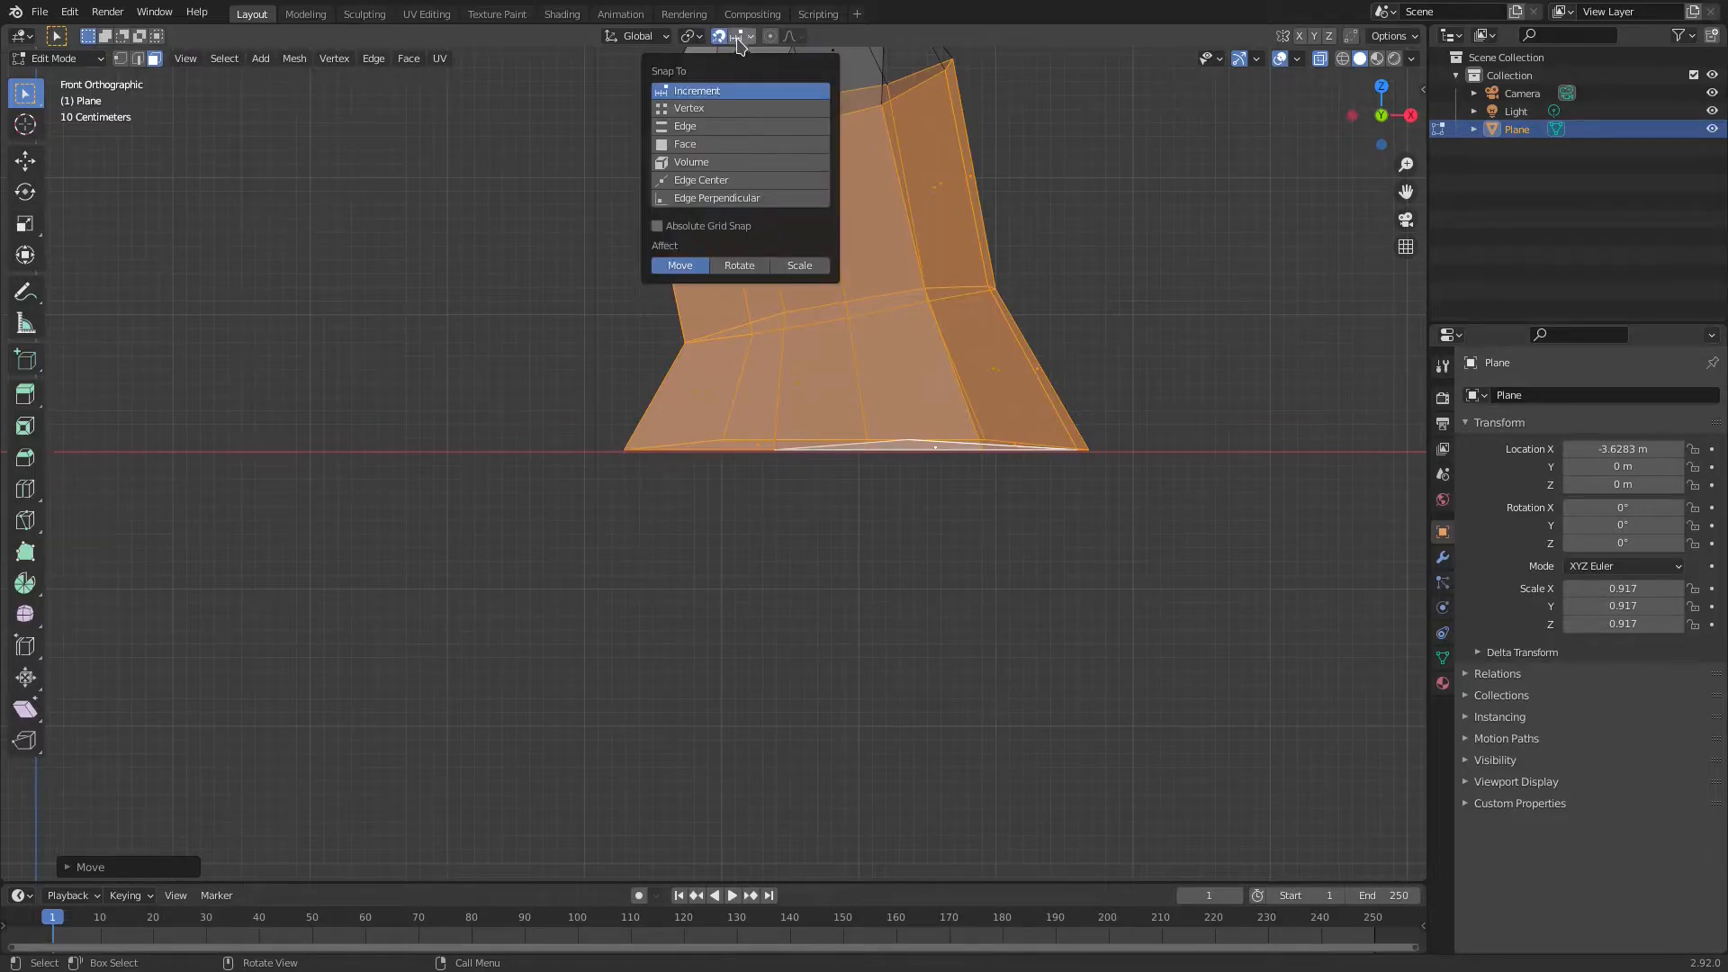
left_click(745, 448)
left_click_drag(1215, 550, 453, 377)
key("g")
key("z")
right_click(716, 432)
- Select only the flared foot's bottom faces and flatten them by scaling to 0 along the Z axis
left_click_drag(1187, 524, 584, 426)
middle_click_drag(589, 429, 760, 438)
key("s")
left_click(760, 439)
key("KP_1")
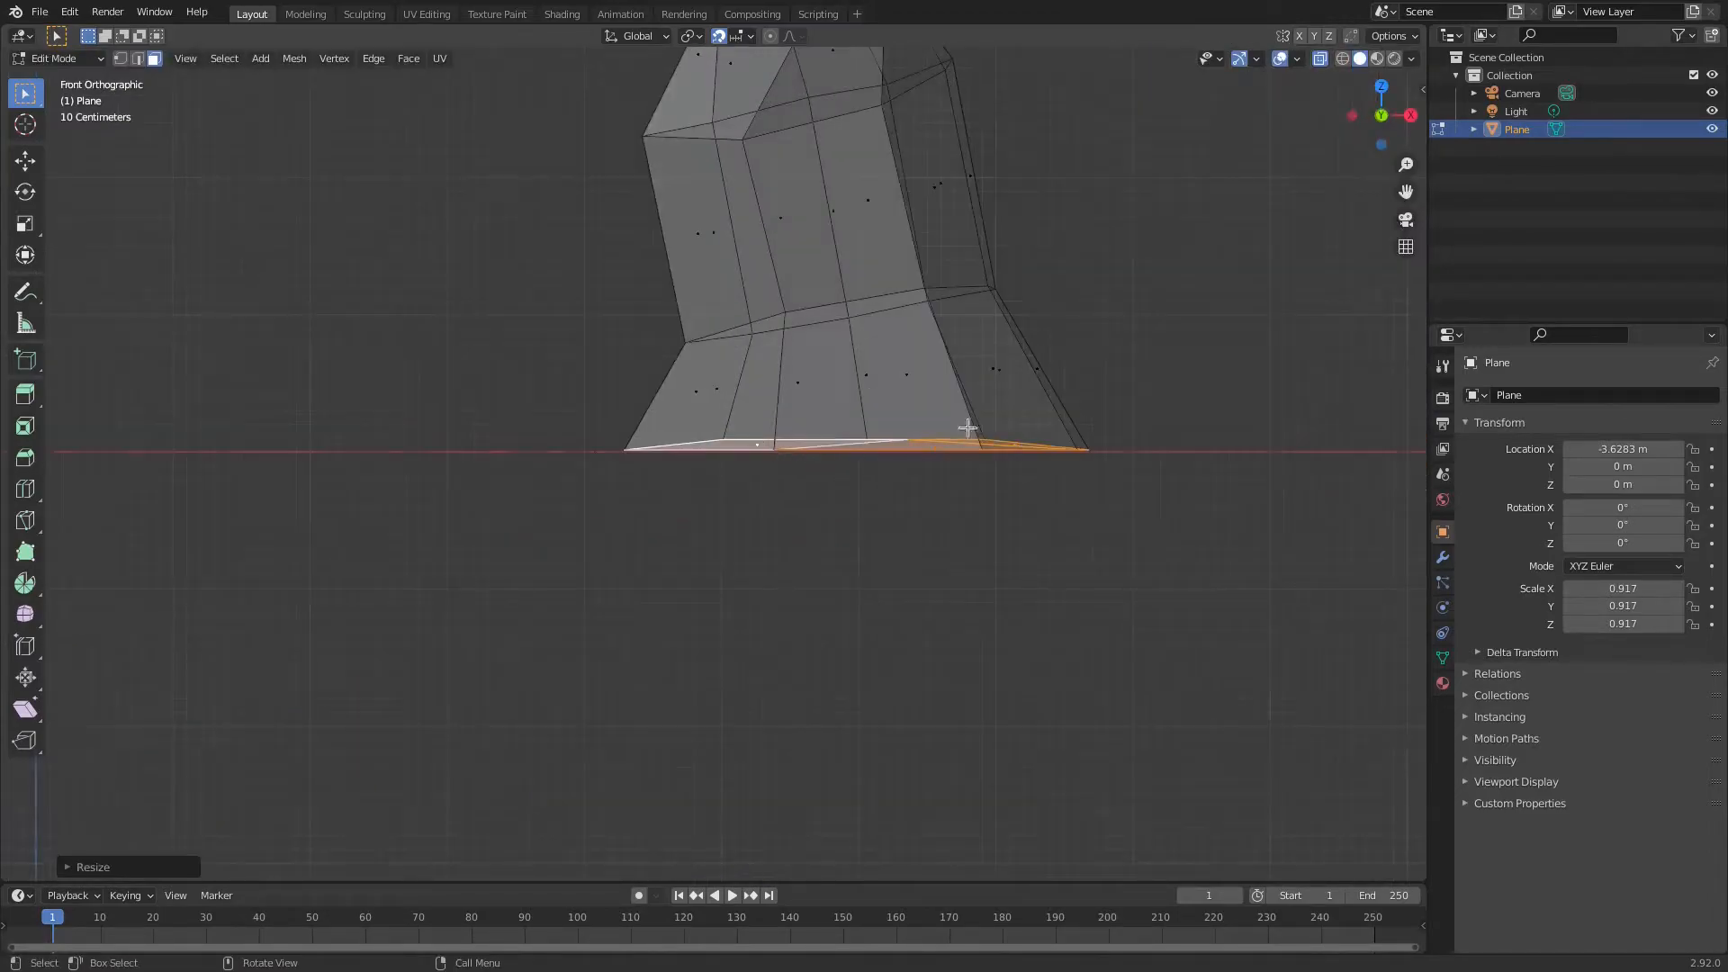
key("s")
key("z")
key("0")
key("Return")
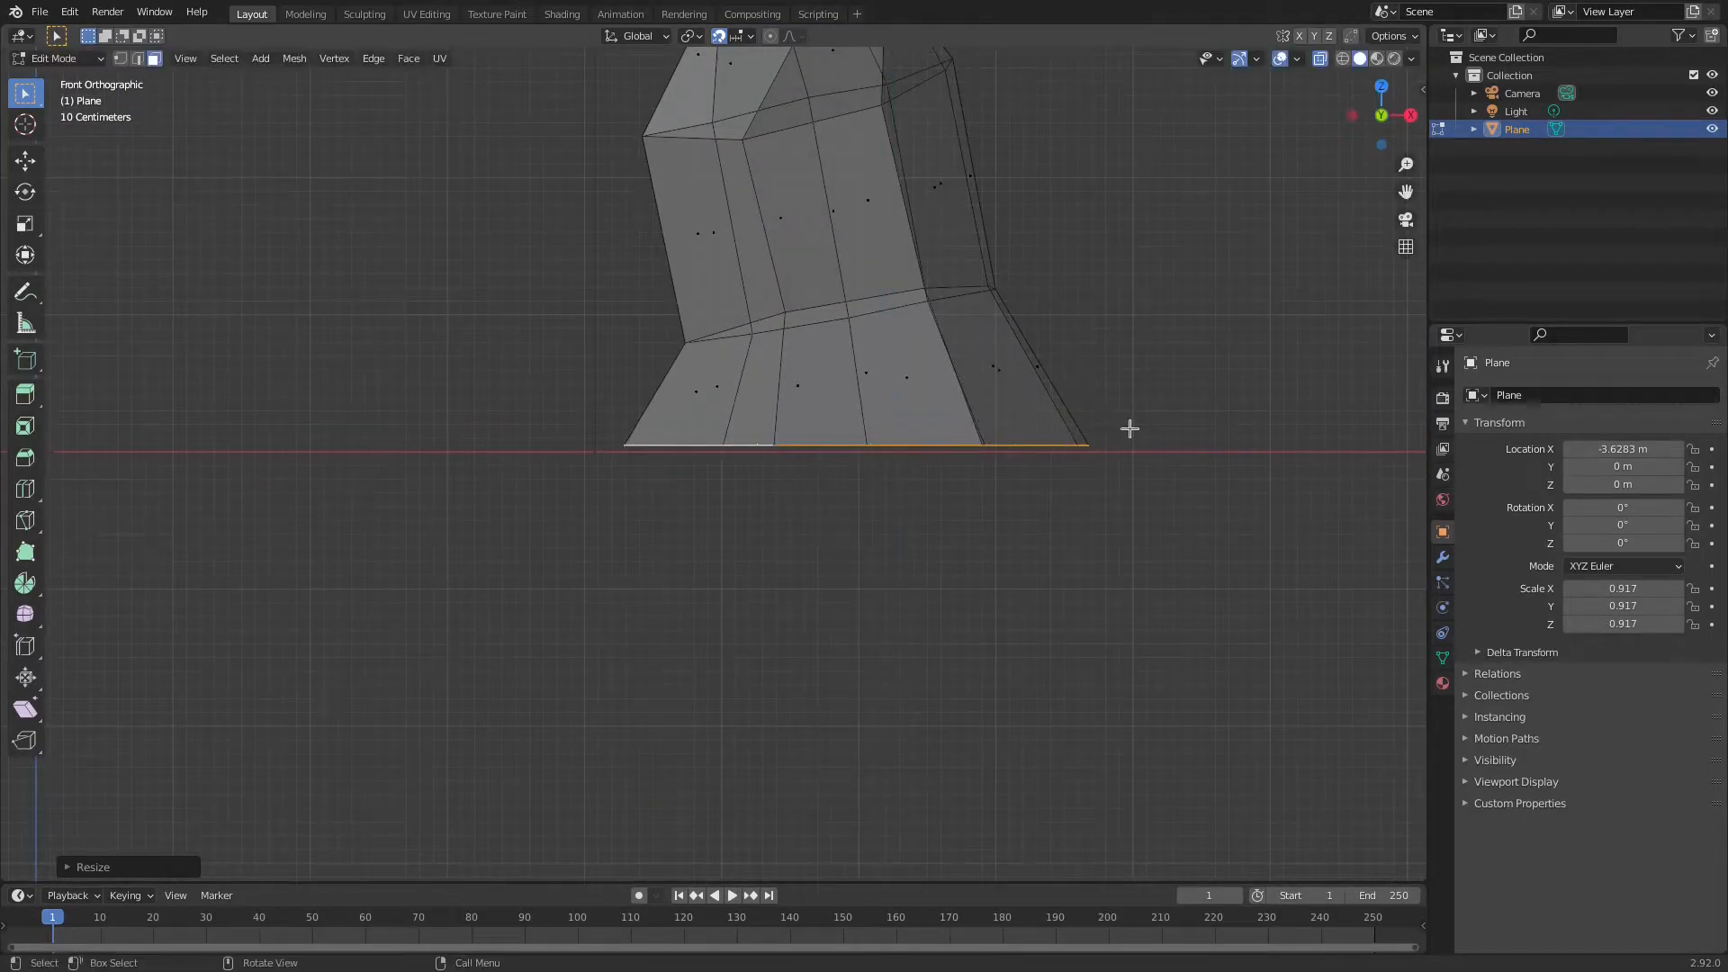
- Move the flattened bottom faces along the Z axis exactly onto the ground line
key("g")
key("z")
left_click(906, 440)
scroll(713, 465, "up", 6)
scroll(540, 398, "up", 5)
left_click(737, 36)
key("g")
key("z")
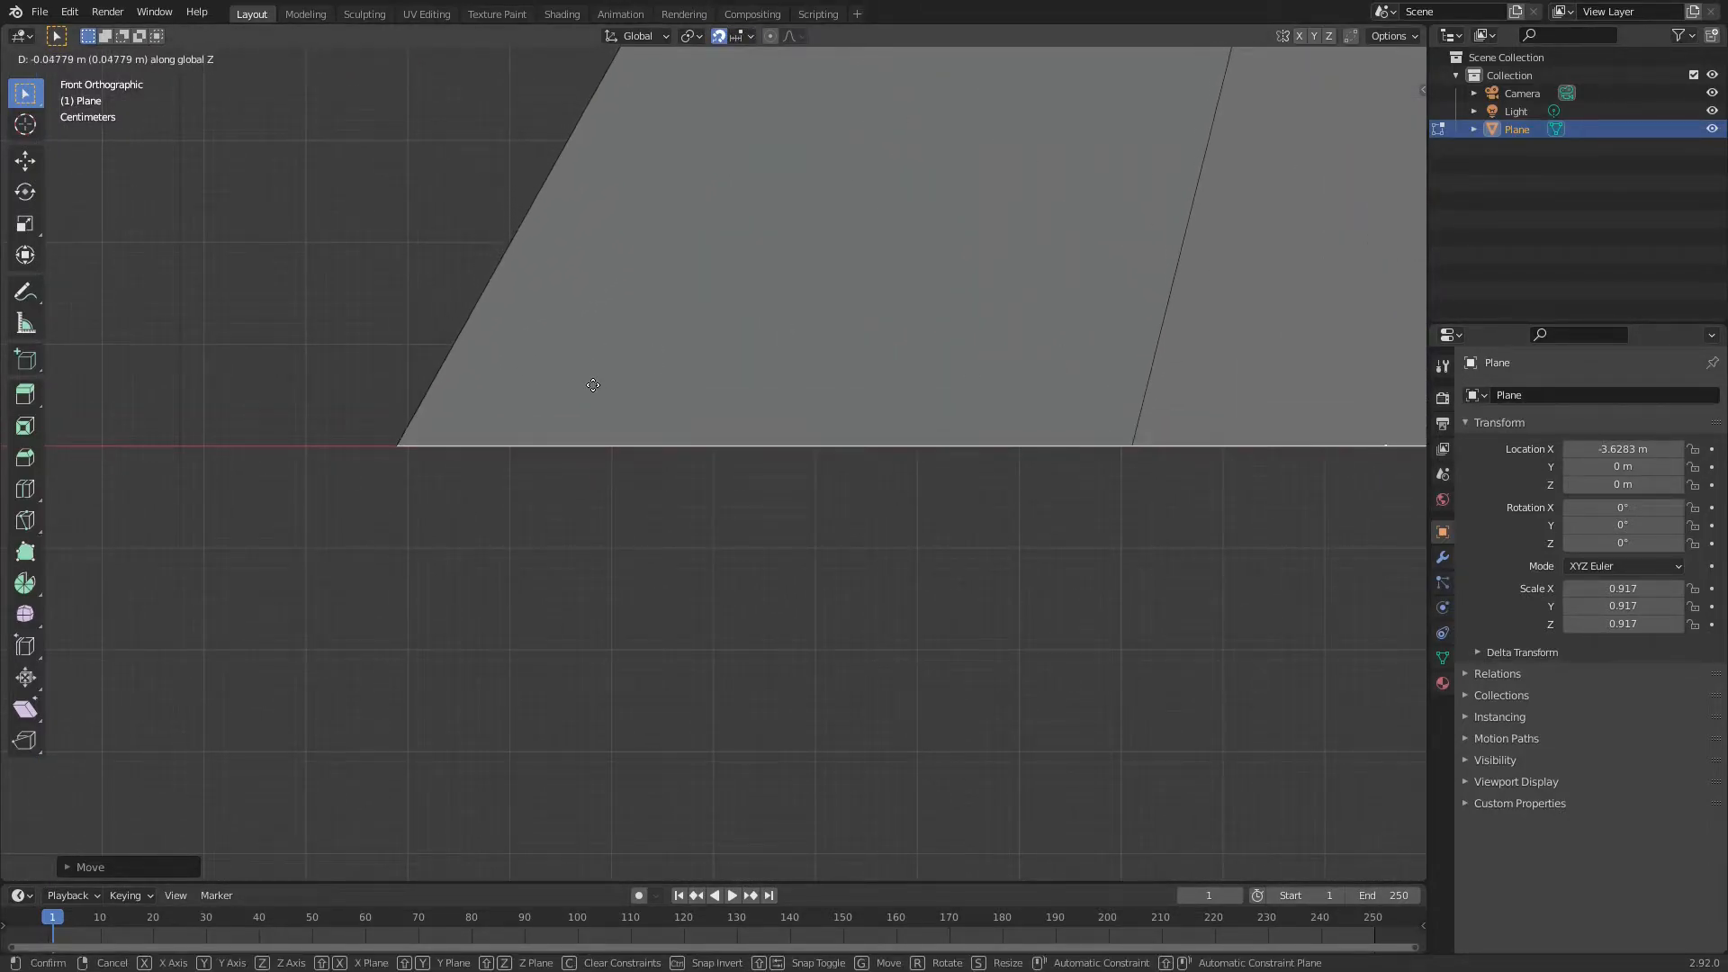
left_click(550, 416)
scroll(550, 416, "down", 8)
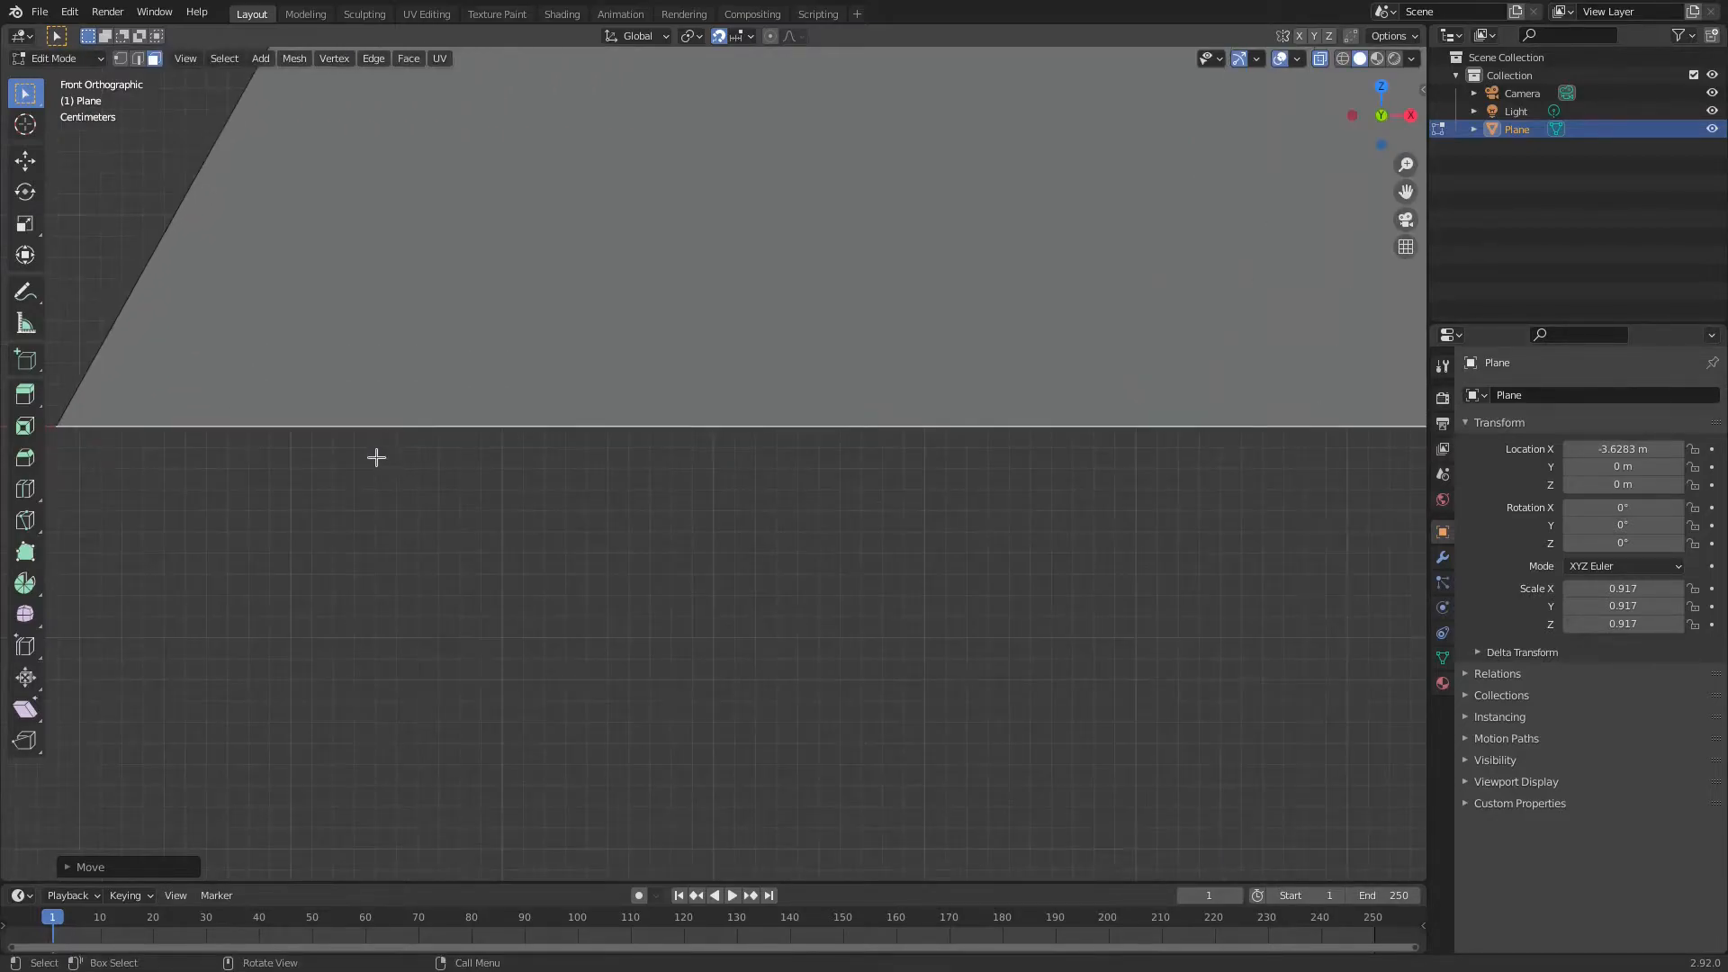
- Examine the whole arch and both feet from several sides in Object Mode
key("Tab")
scroll(507, 439, "up", 3)
middle_click_drag(507, 438, 588, 450)
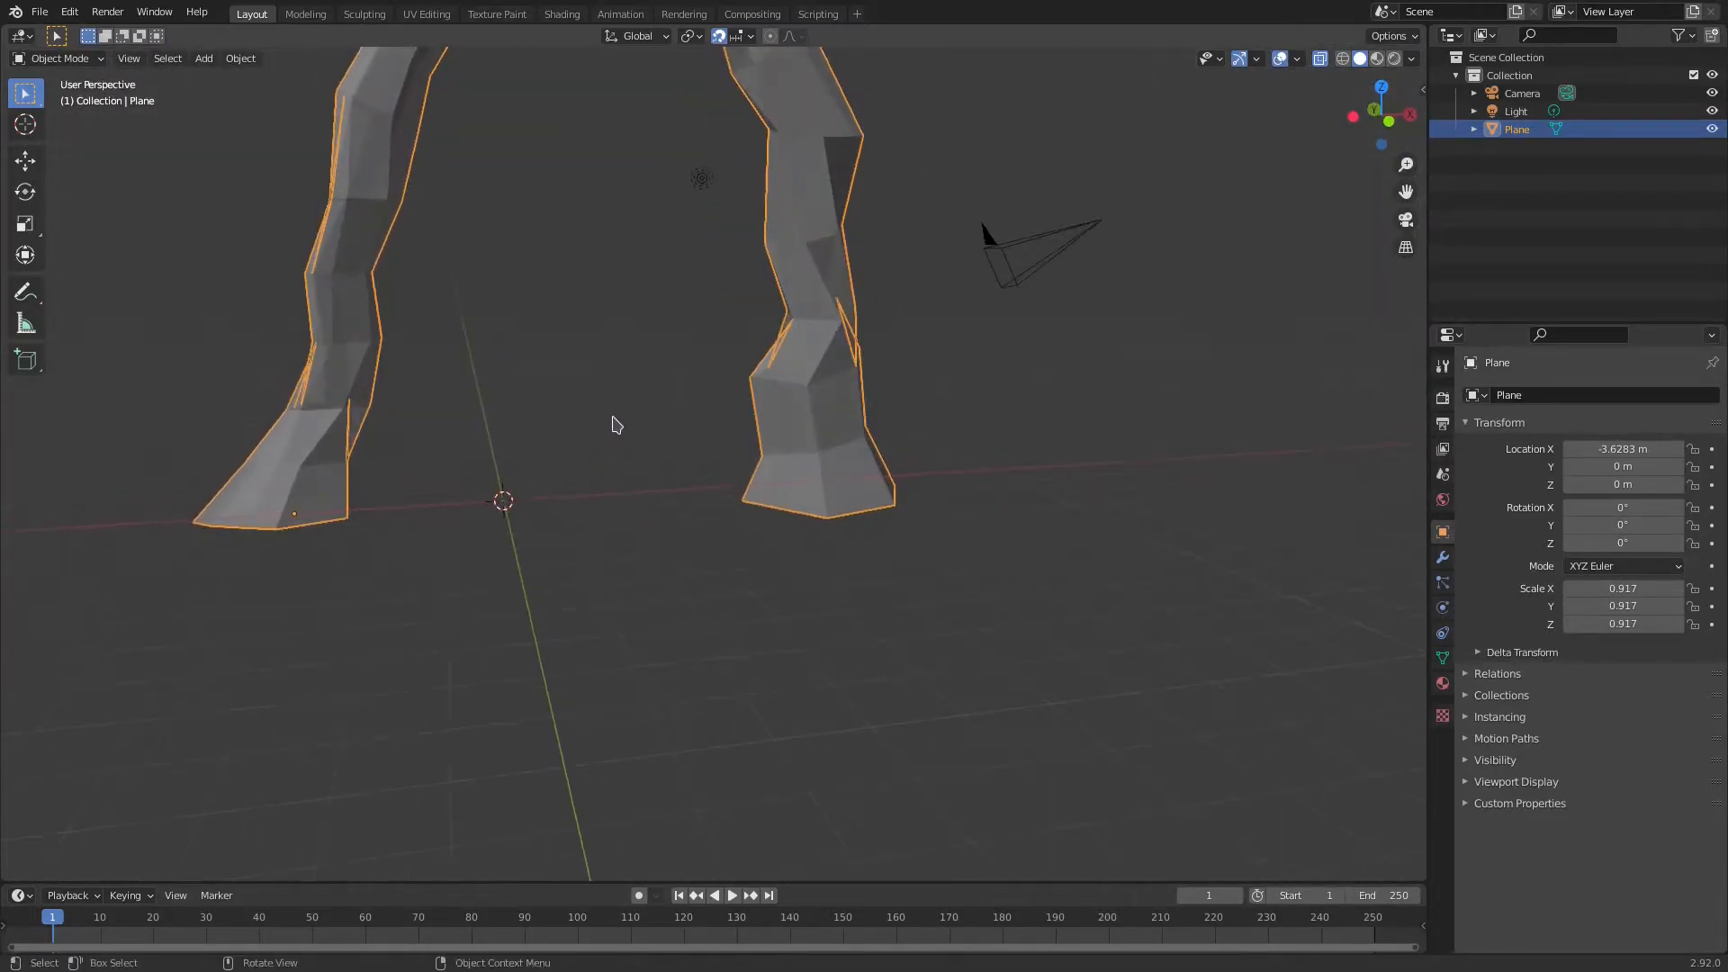
scroll(1080, 360, "down", 5)
middle_click_drag(1080, 360, 524, 410)
key("Tab")
middle_click_drag(693, 360, 733, 398)
key("Tab")
scroll(683, 399, "up", 2)
scroll(733, 398, "up", 1)
middle_click_drag(1204, 402, 1254, 513)
- Add a Subdivision Surface modifier to the arch and set its viewport level to 3
left_click(1443, 559)
left_click(1558, 396)
left_click(1342, 682)
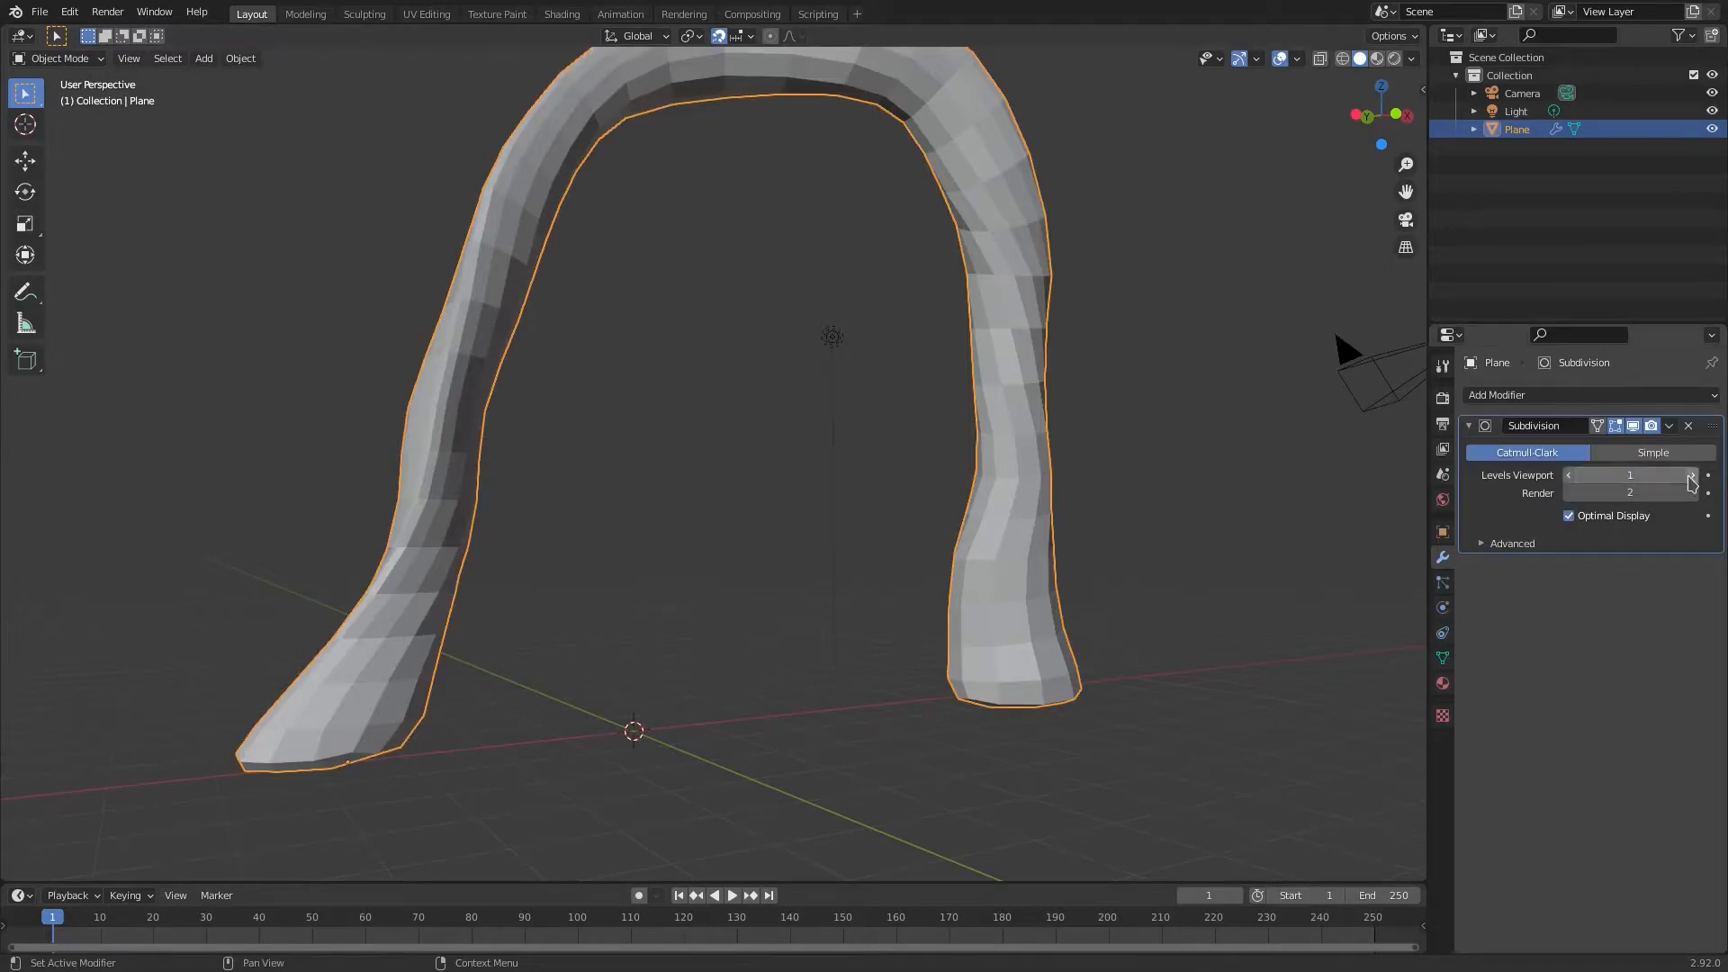
left_click(1691, 476)
left_click(1693, 476)
scroll(703, 605, "up", 1)
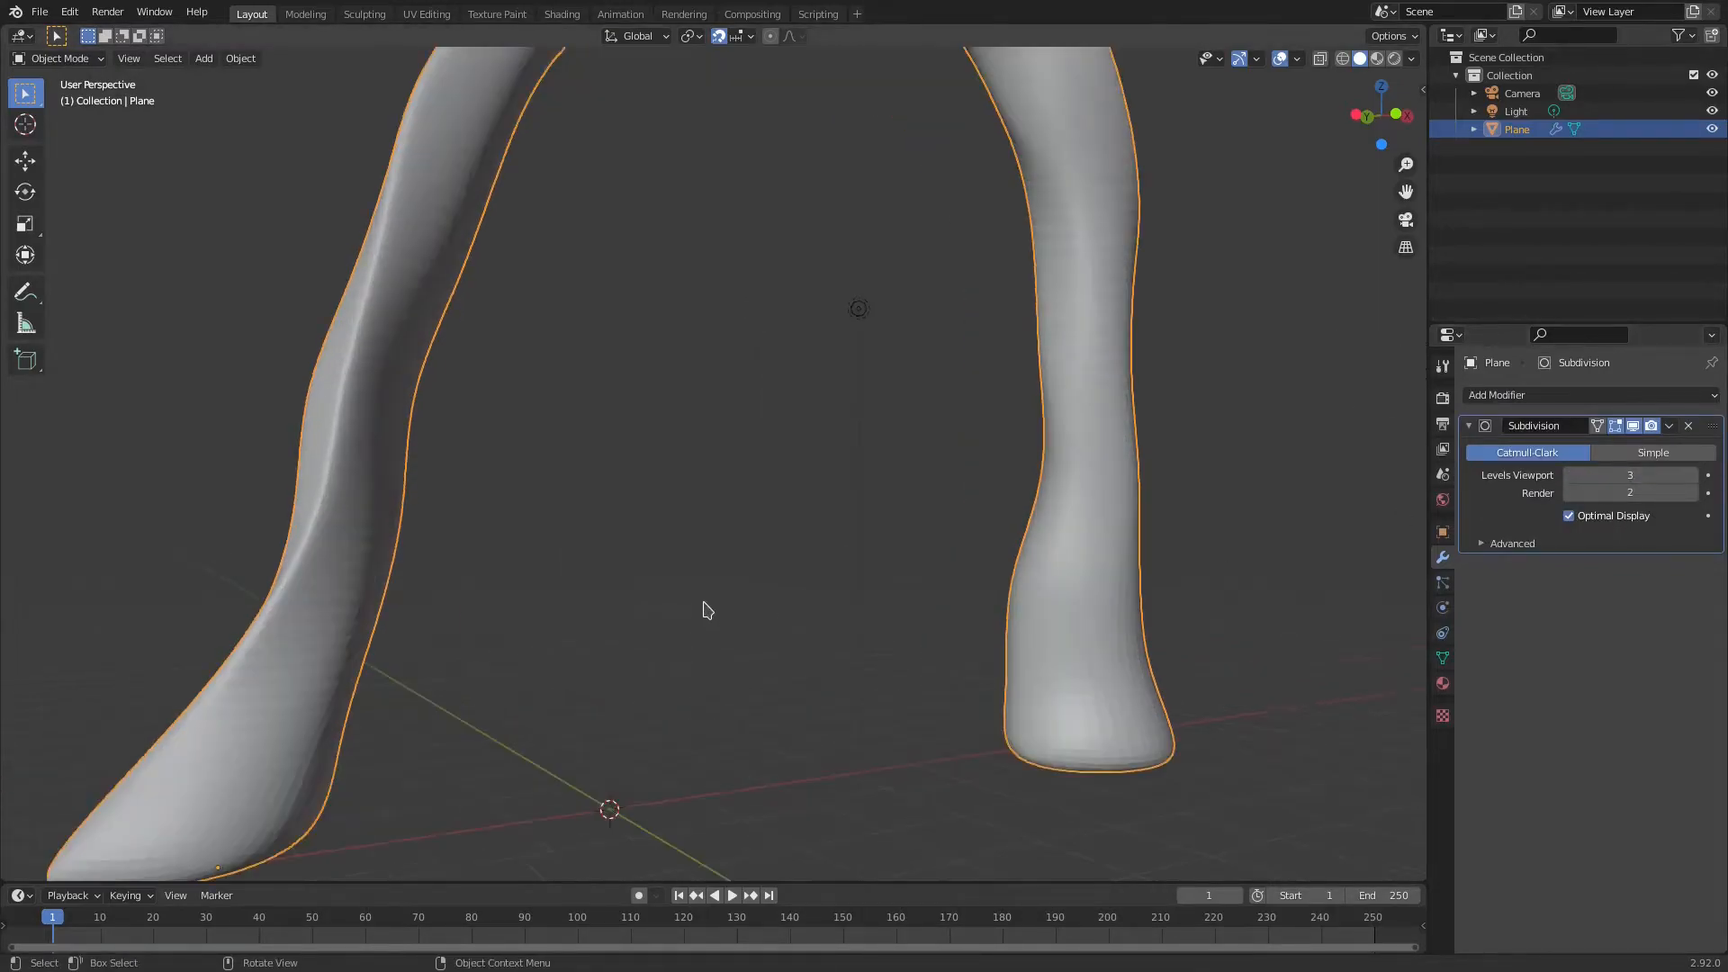
scroll(703, 604, "down", 1)
- Select the bottom faces of both of the arch's feet in Edit Mode
middle_click_drag(703, 605, 723, 544)
key("Tab")
left_click(472, 423)
left_click(389, 389, "shift")
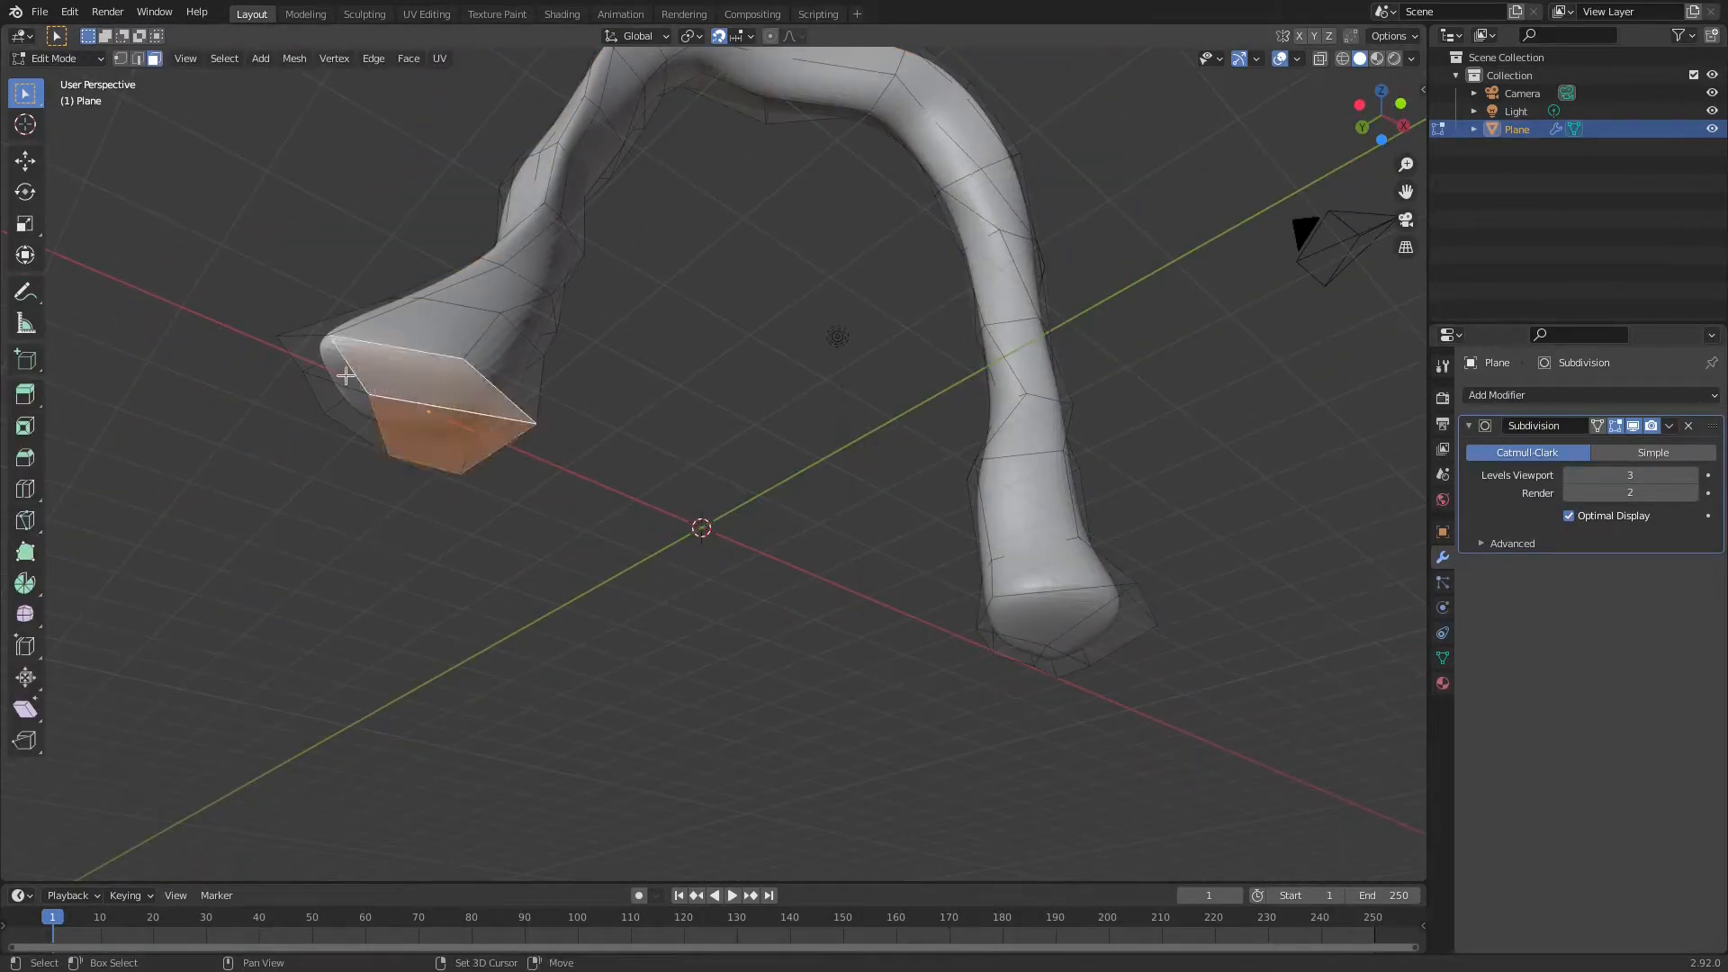
left_click(348, 413, "shift")
left_click(1046, 618, "shift")
left_click(1041, 627, "shift")
left_click(1033, 650, "shift")
left_click(1055, 624, "shift")
left_click(1091, 636, "shift")
left_click(1061, 663, "shift")
middle_click_drag(936, 504, 852, 542)
- Bevel the edges of both feet's bottom faces about 0.0125 m wide with one segment, and return to Object Mode
key("ctrl+b")
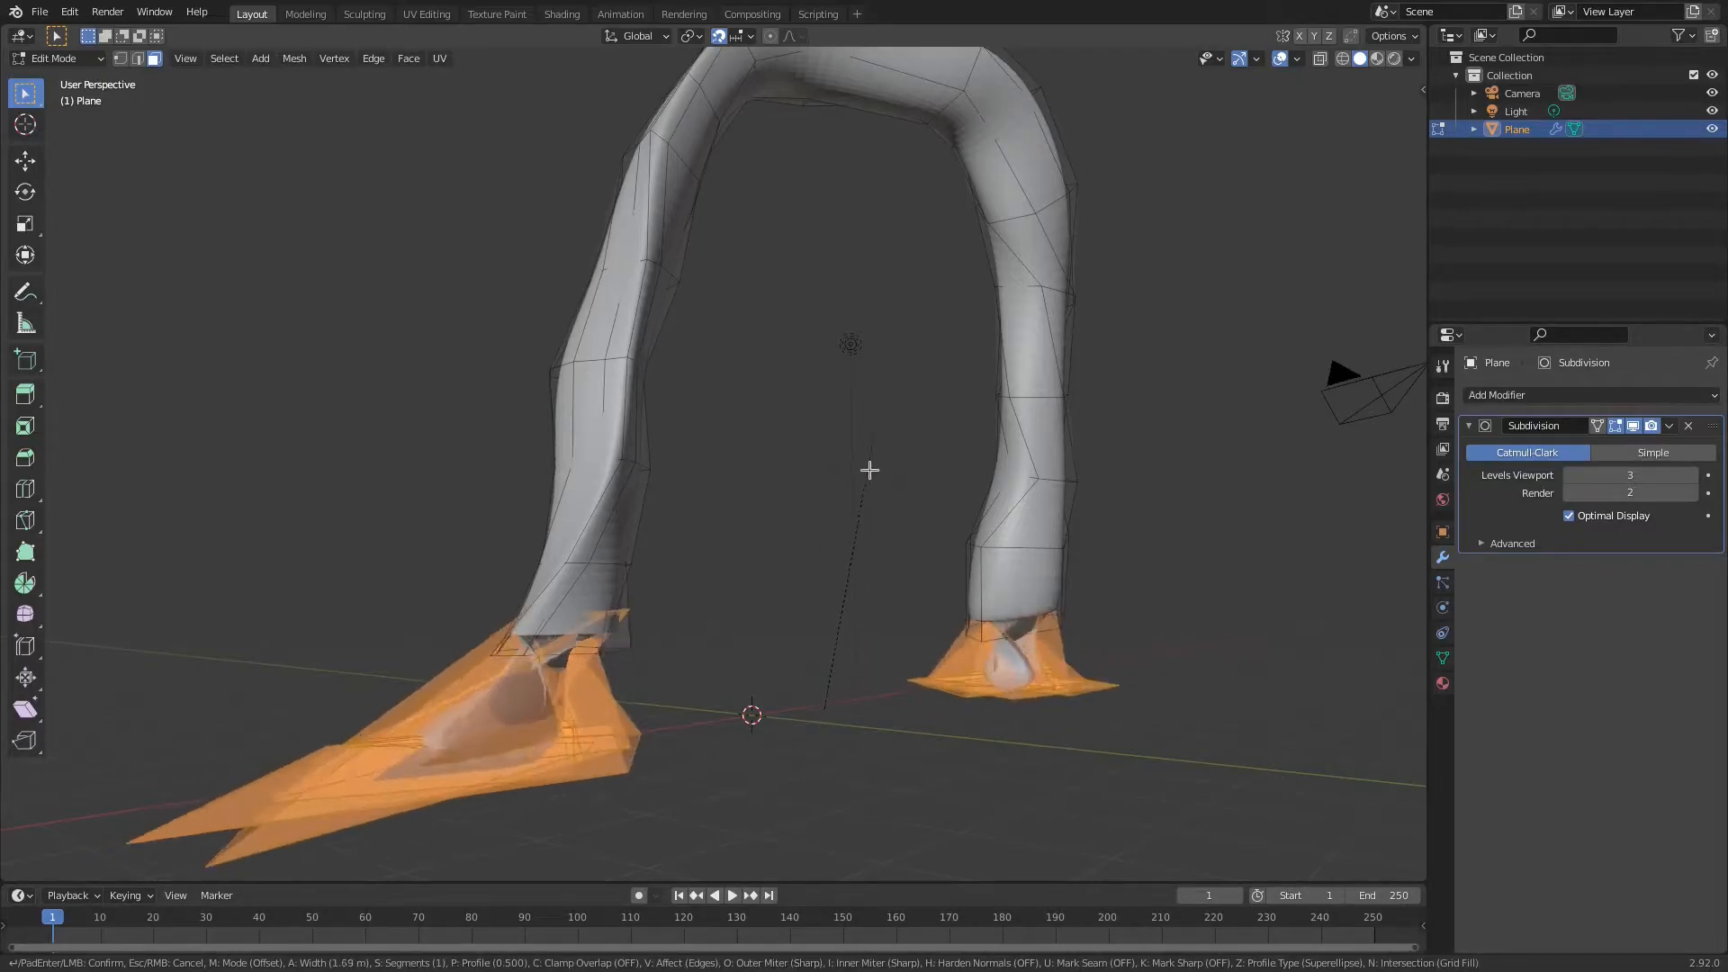
scroll(860, 621, "up", 9)
scroll(825, 564, "down", 6)
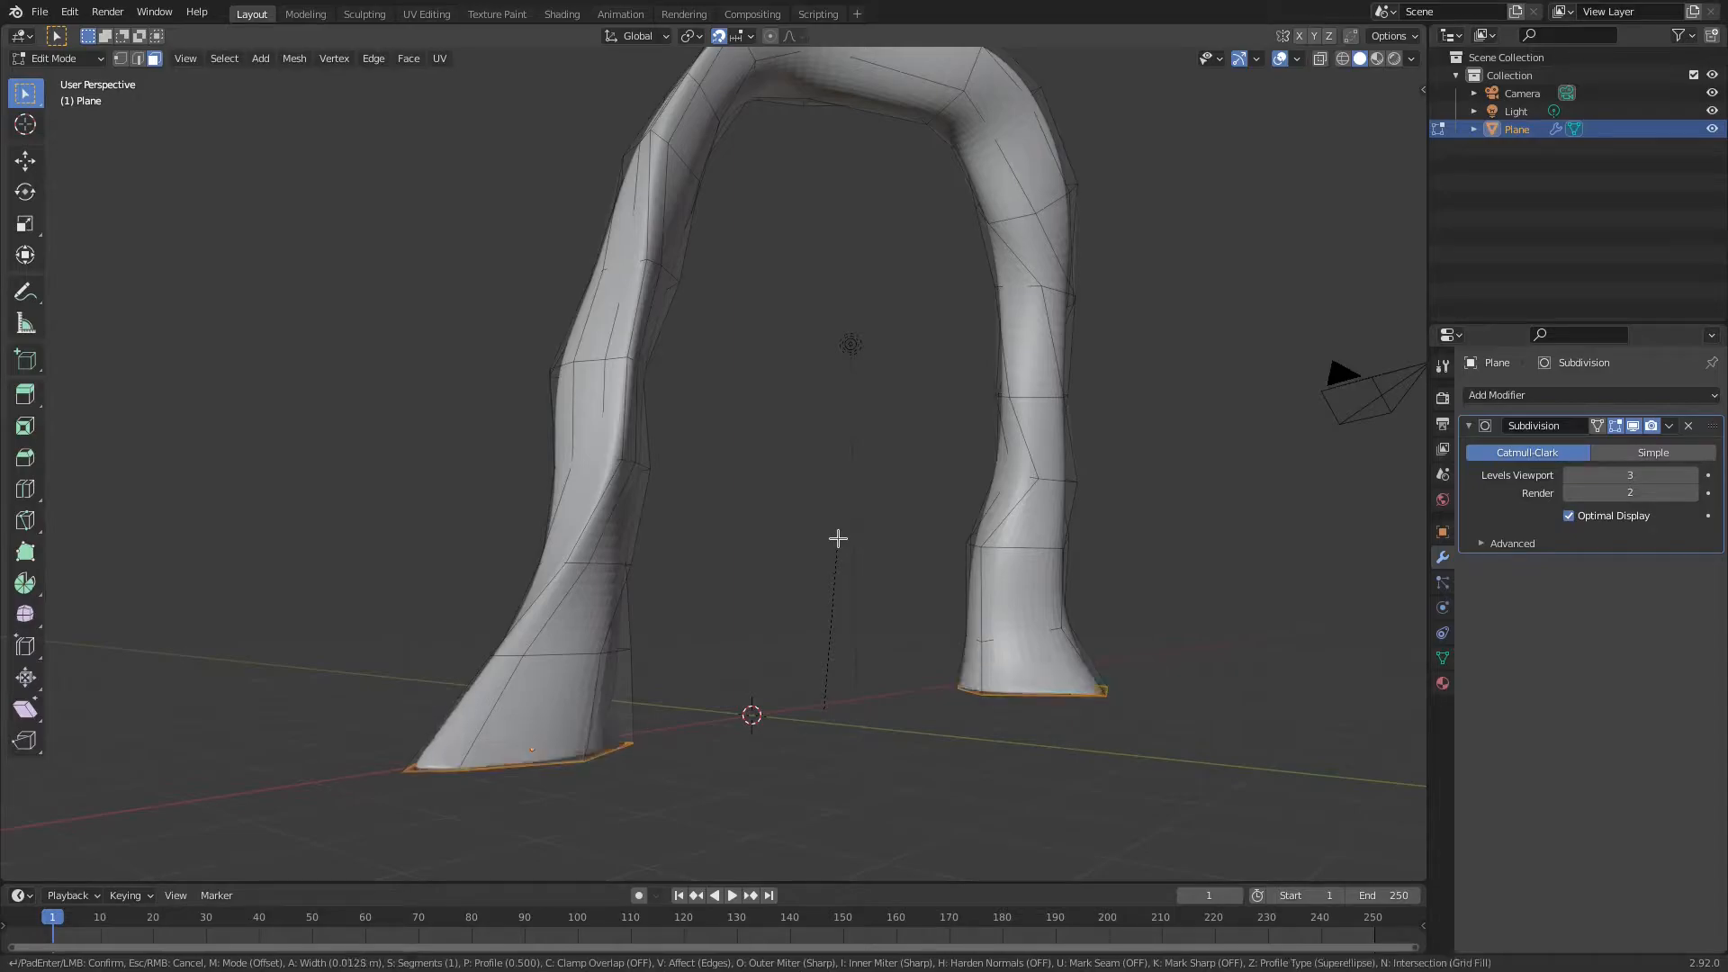
left_click(838, 538)
key("Tab")
middle_click_drag(791, 606, 1077, 579)
scroll(1010, 470, "up", 5)
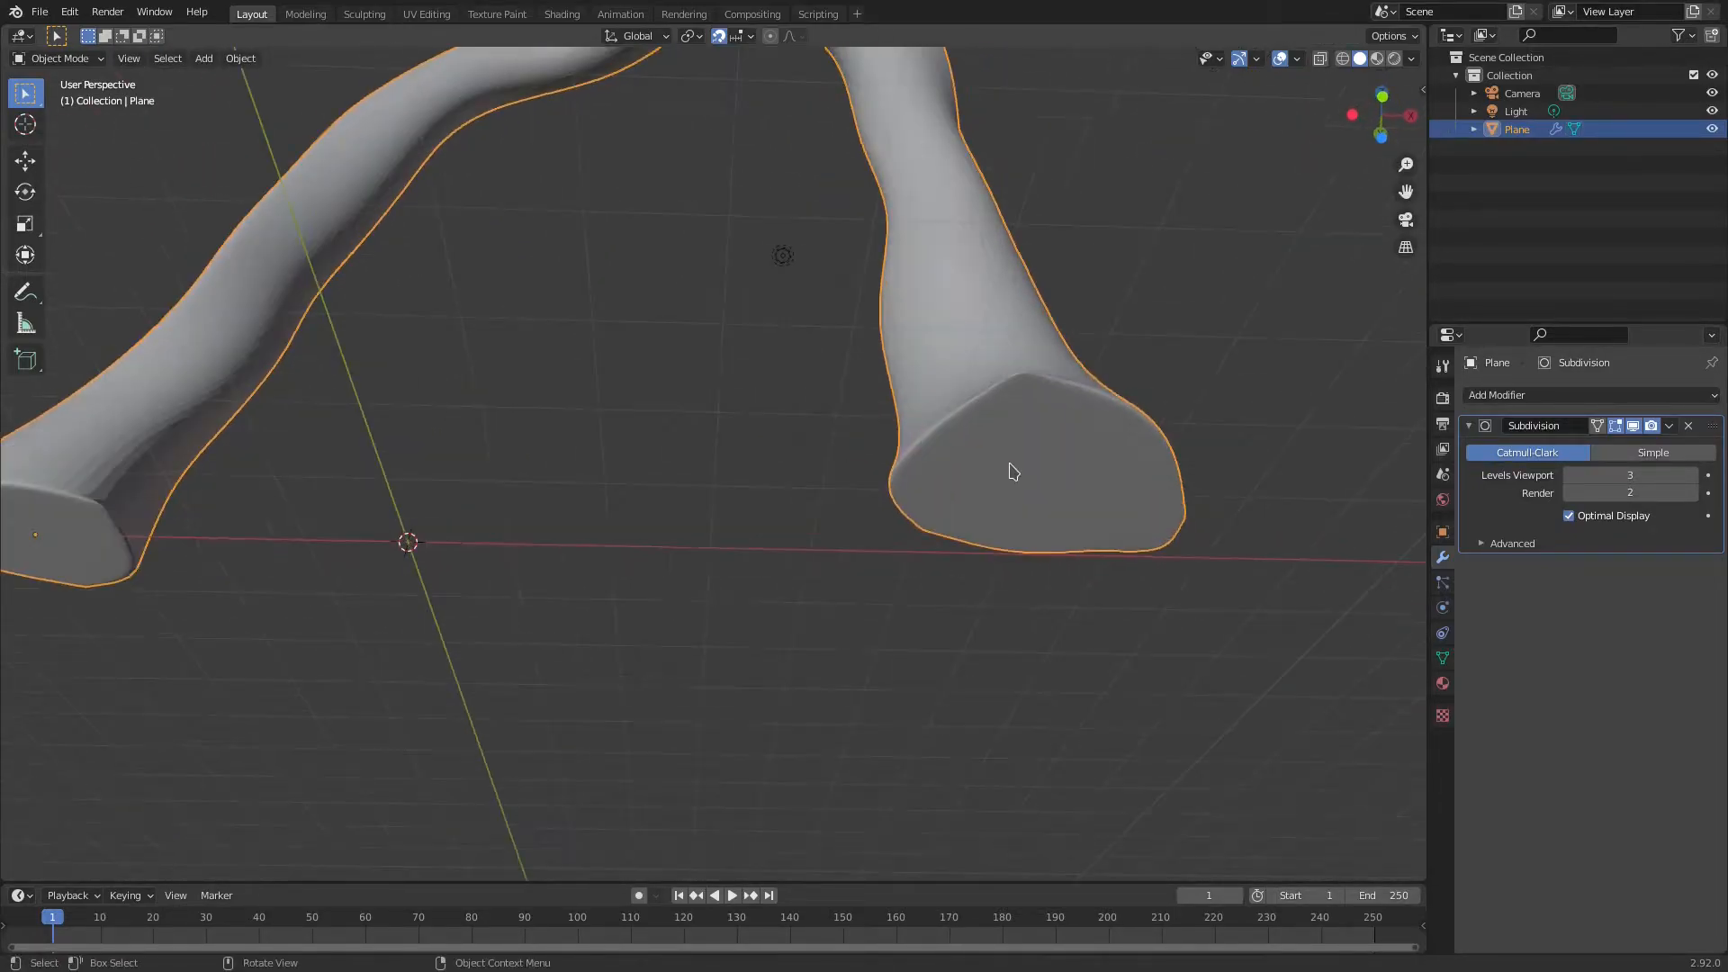
- Shade the whole arch smooth in Object Mode
scroll(957, 432, "up", 1)
scroll(864, 434, "down", 2)
middle_click_drag(879, 446, 905, 522)
scroll(889, 528, "up", 1)
scroll(872, 513, "down", 4)
scroll(856, 498, "up", 1)
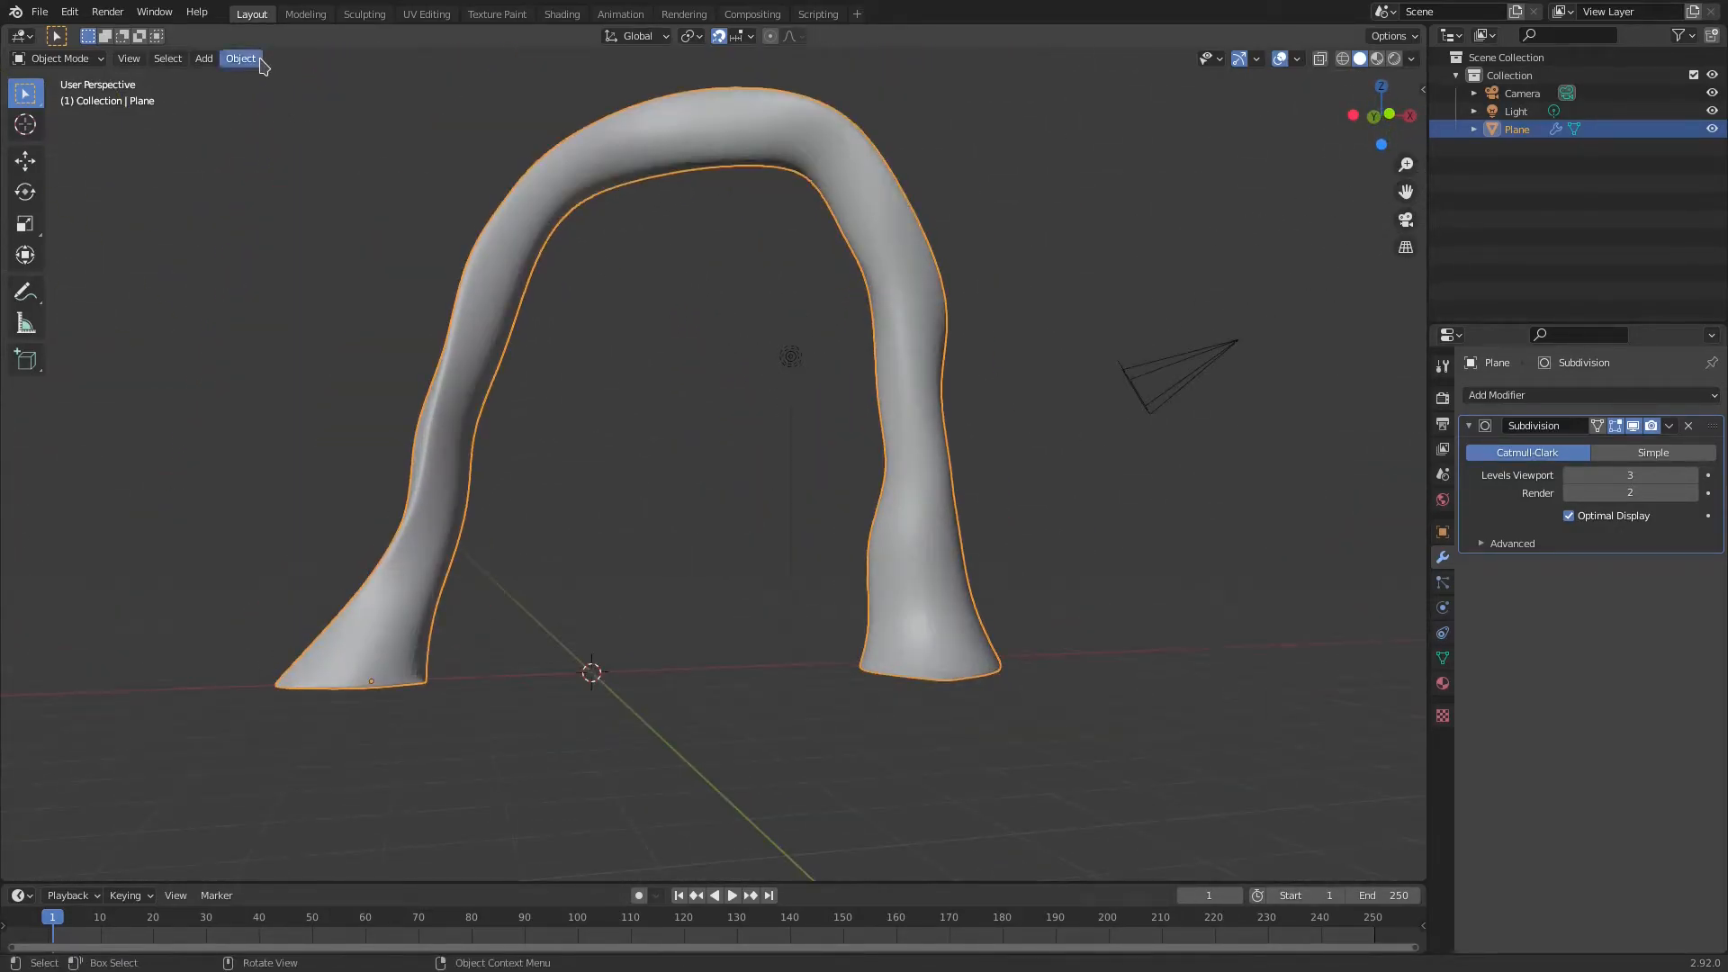
left_click(243, 57)
left_click(337, 415)
- Add a loop cut around the upper part of the near leg, slid about -0.8 towards the existing edge loop
middle_click_drag(339, 416, 531, 444)
key("Tab")
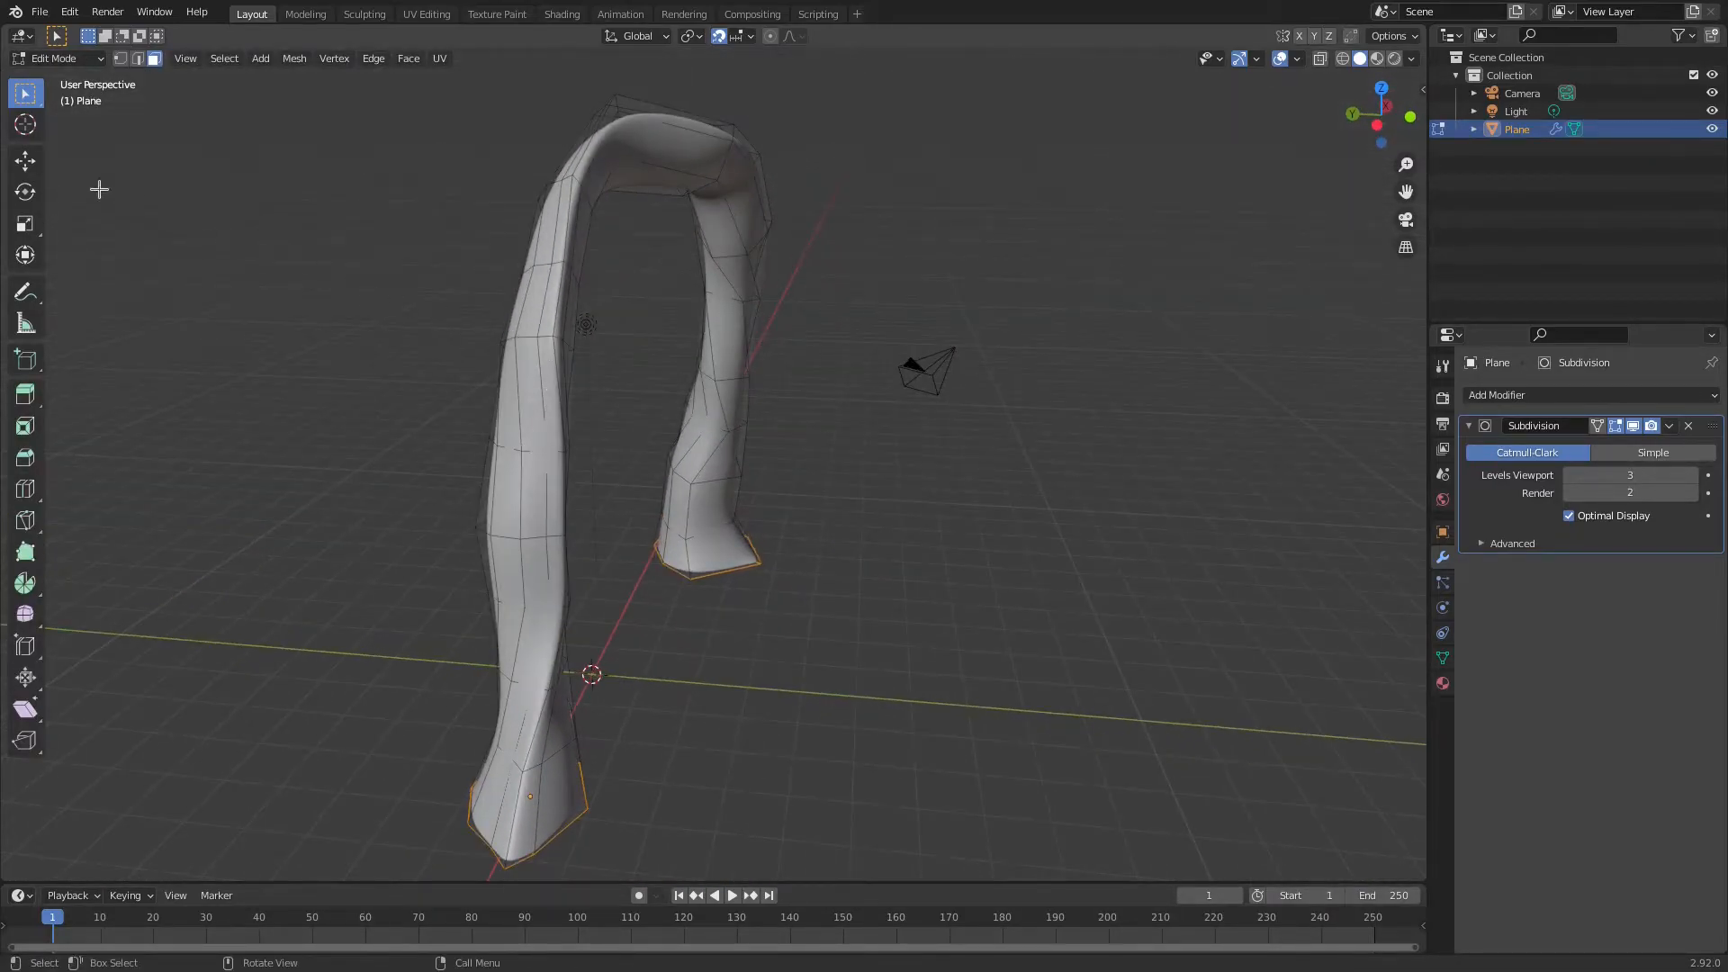
left_click(25, 489)
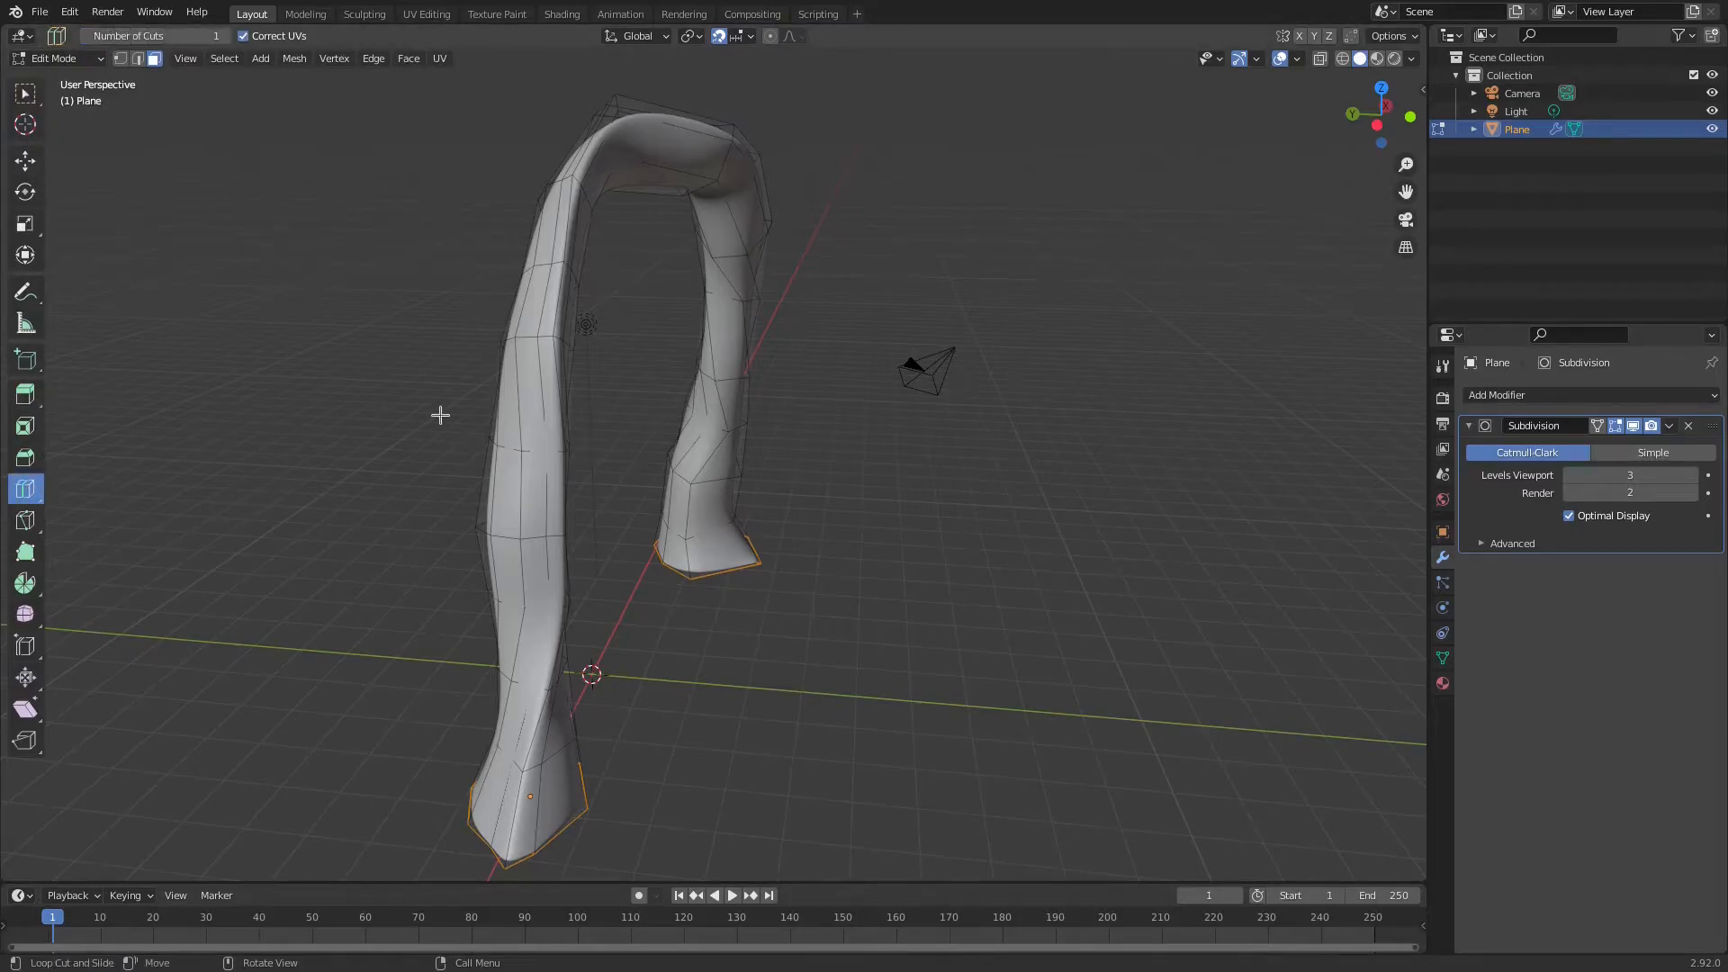
left_click(540, 383)
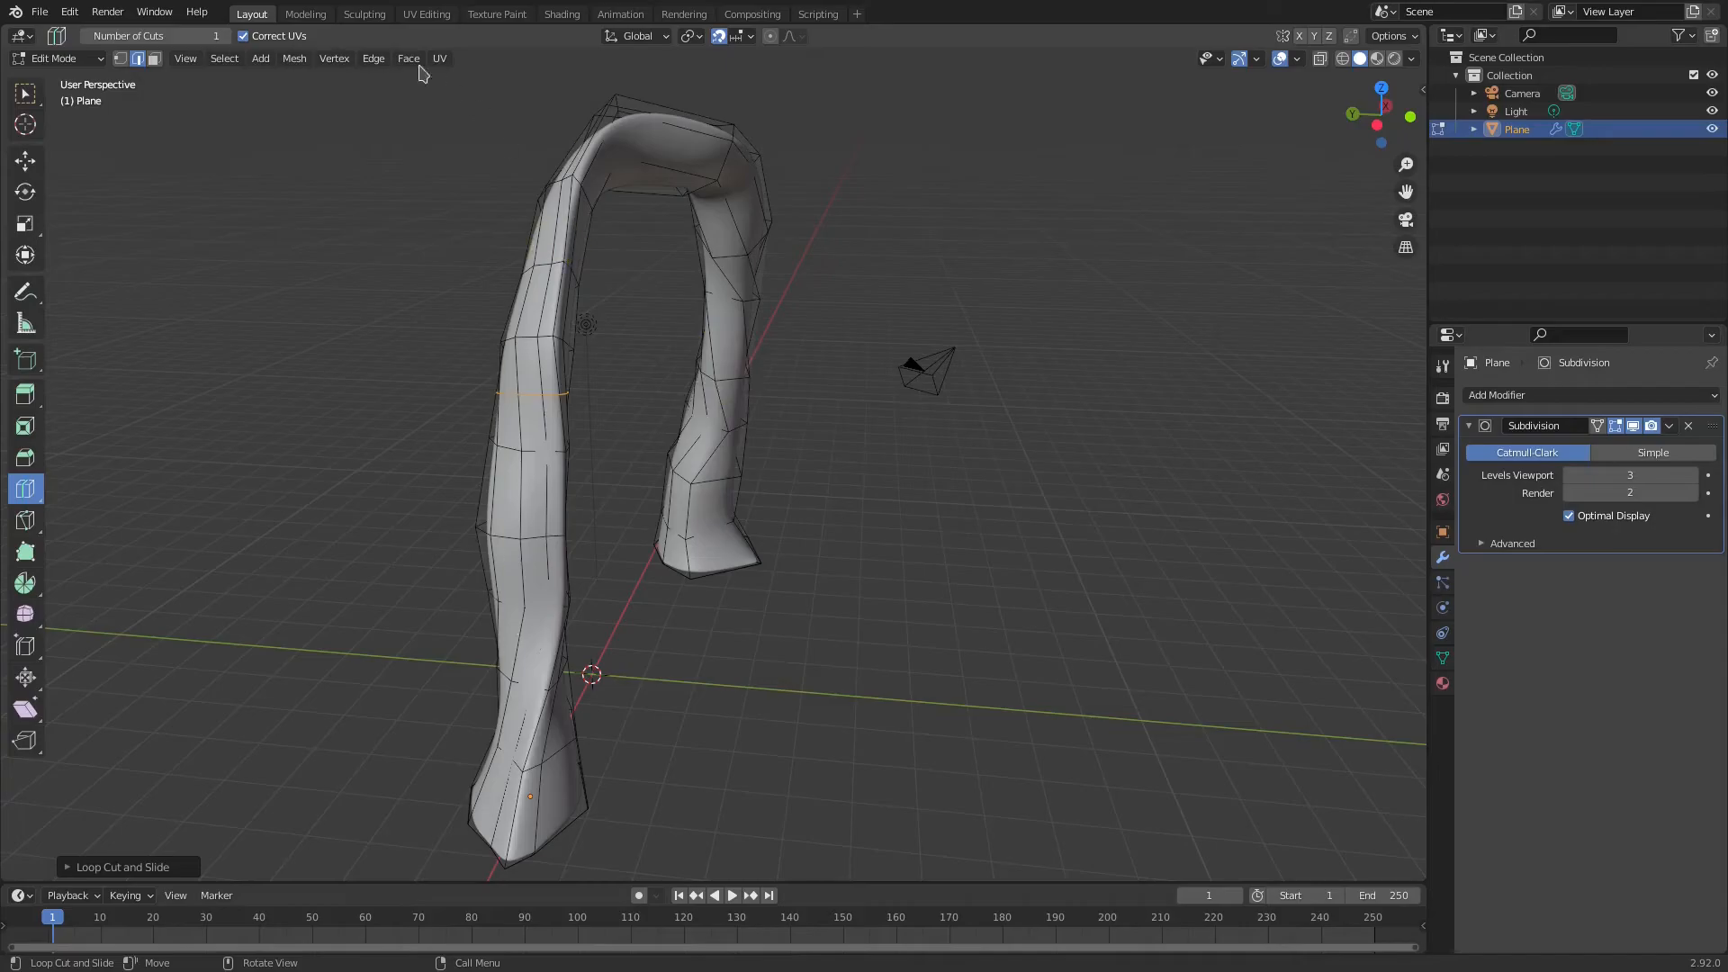
key("ctrl+z")
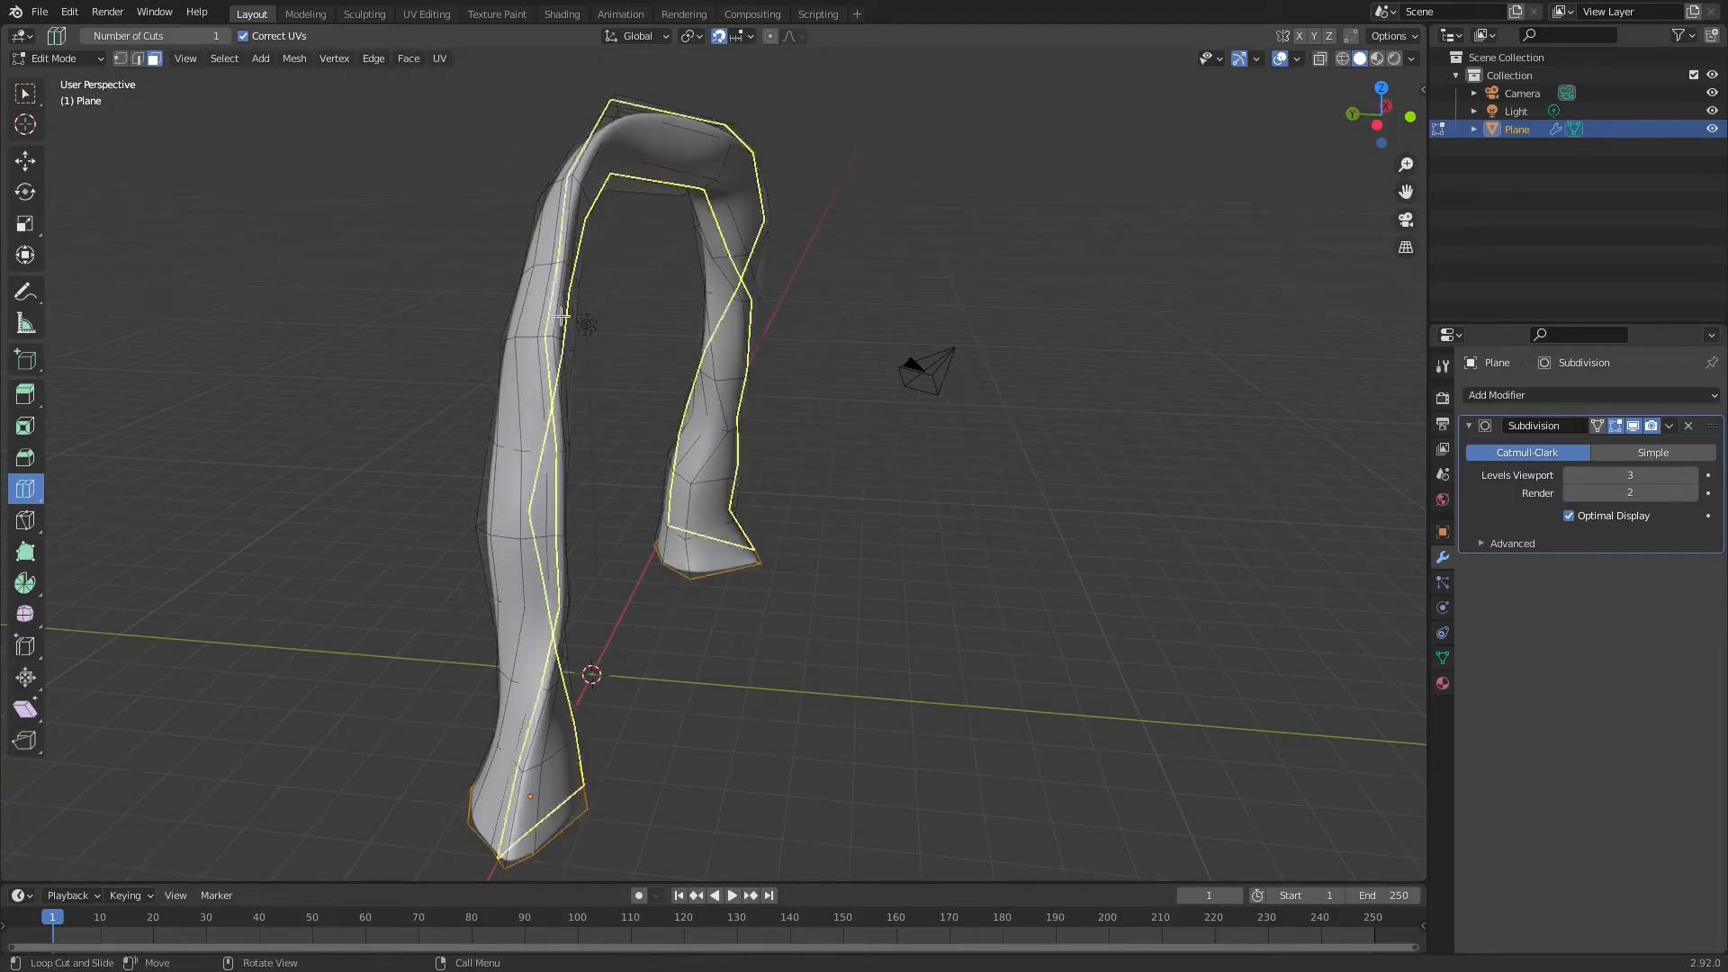
left_click_drag(546, 381, 547, 355)
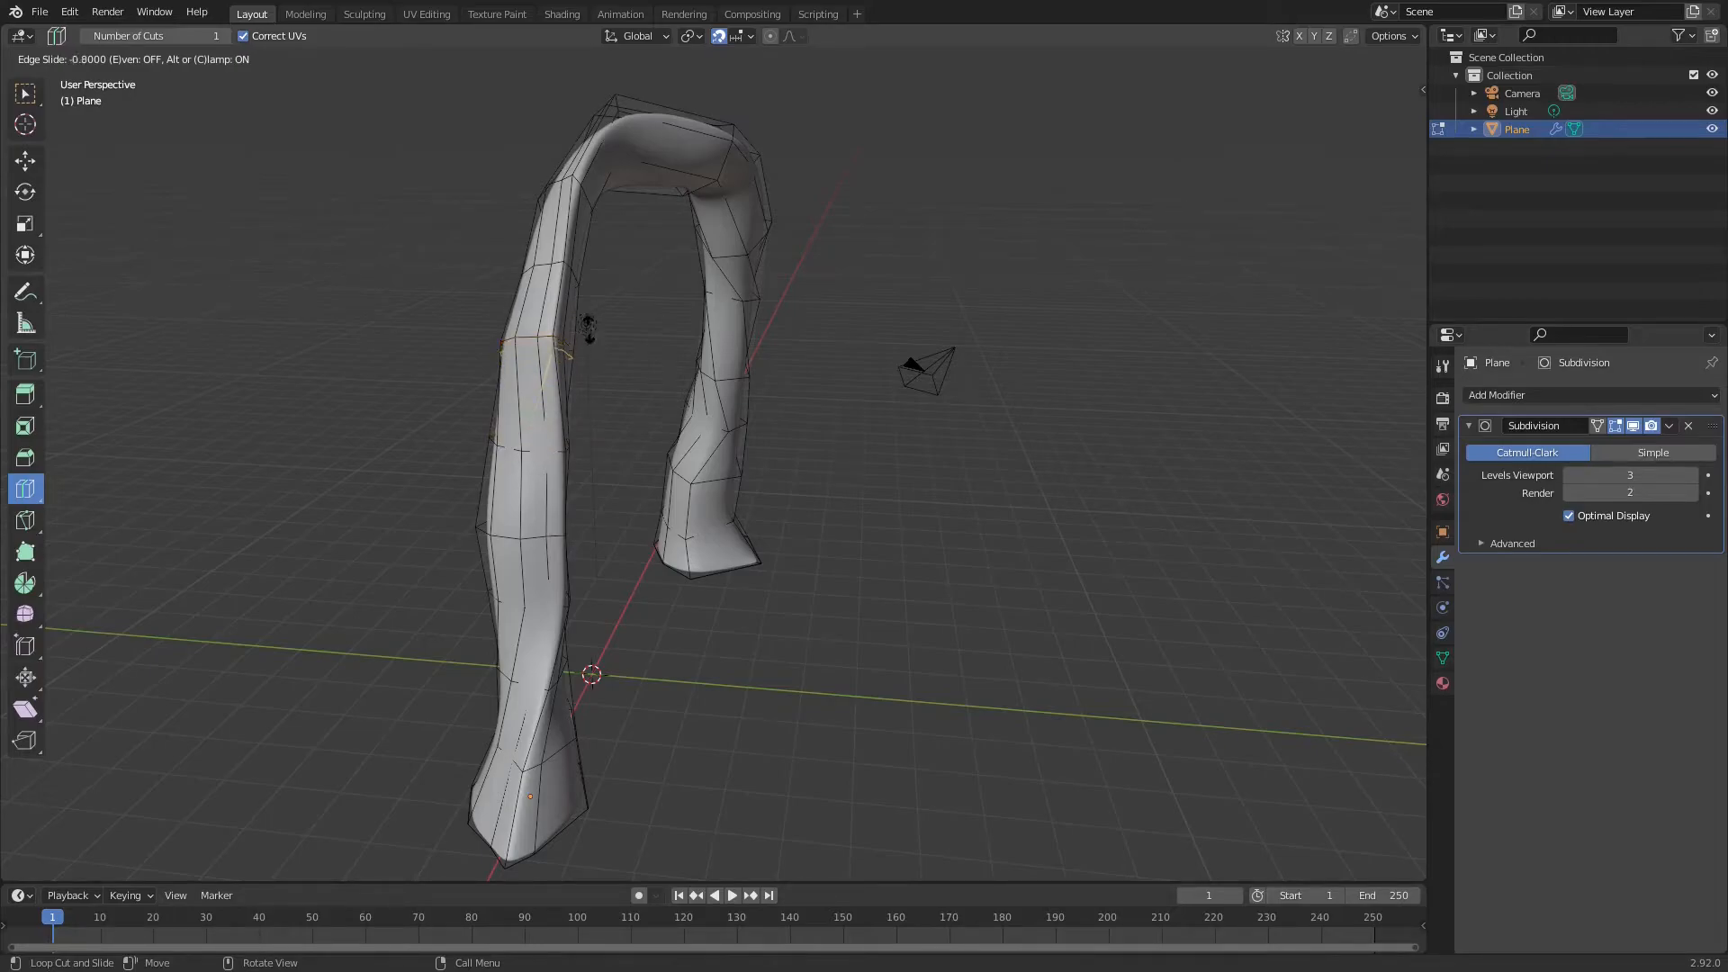
left_click_drag(580, 315, 577, 306)
key("Tab")
- Add a supporting loop cut close to the existing edge loop near the arch's crest
middle_click_drag(552, 309, 450, 268)
key("Tab")
middle_click_drag(531, 193, 634, 297)
middle_click_drag(630, 194, 639, 426, "shift")
left_click_drag(591, 461, 717, 489)
key("a")
key("Tab")
- Add a supporting loop cut around the middle of the far leg, close to its existing edge loop
middle_click_drag(718, 483, 792, 463)
key("Tab")
mouse_move(792, 464)
left_mouse_down()
mouse_move(756, 396)
mouse_move(780, 441)
mouse_move(759, 445)
mouse_move(763, 468)
left_mouse_up()
key("ctrl+z")
- Add two supporting loop cuts around the left leg, one above the foot and one near mid-height
key("Tab")
middle_click_drag(652, 513, 738, 506)
middle_click_drag(667, 594, 654, 479, "shift")
key("Tab")
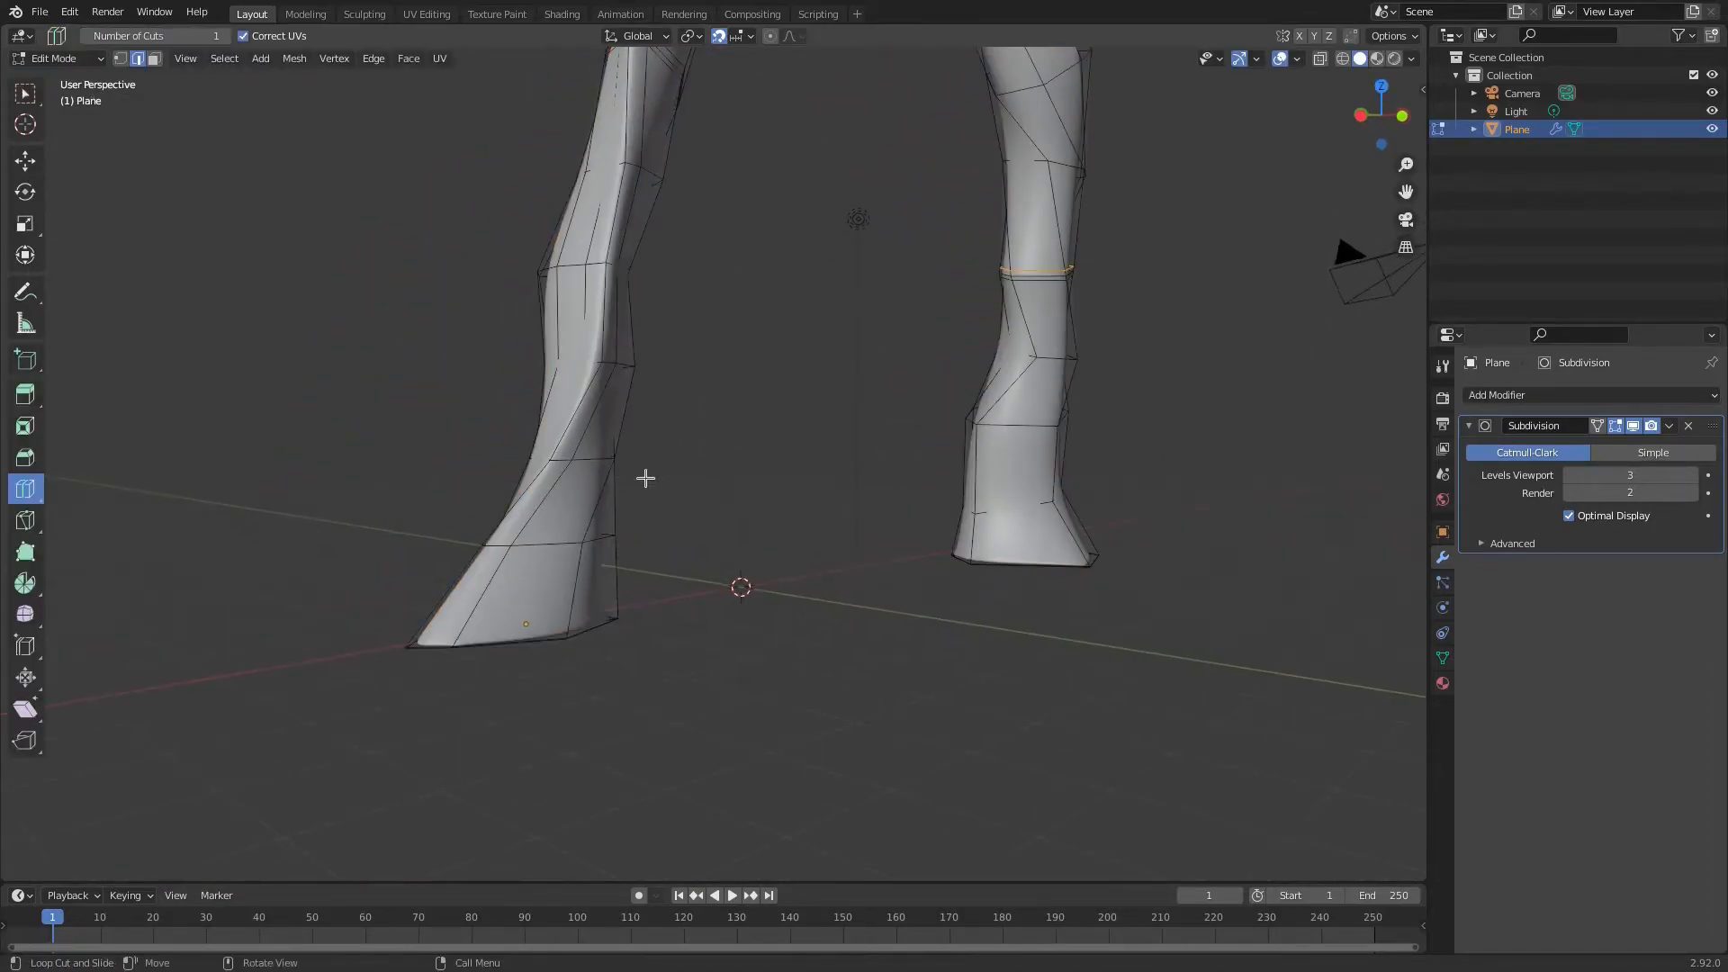
left_click_drag(568, 412, 564, 477)
key("Tab")
middle_click_drag(727, 472, 772, 501)
key("Tab")
left_click_drag(424, 279, 421, 313)
key("Tab")
middle_click_drag(547, 417, 451, 389)
- Add a supporting loop cut around the right leg just above its foot
key("Tab")
left_click_drag(895, 473, 911, 524)
key("Tab")
mouse_move(644, 531)
middle_mouse_down()
mouse_move(721, 536)
mouse_move(675, 530)
middle_mouse_up()
scroll(1054, 498, "down", 6)
scroll(914, 441, "up", 1)
scroll(914, 441, "up", 3)
- Add a loop cut running lengthwise along the arch, slid about -0.9 towards the neighbouring long edge
middle_click_drag(814, 598, 570, 276)
key("Tab")
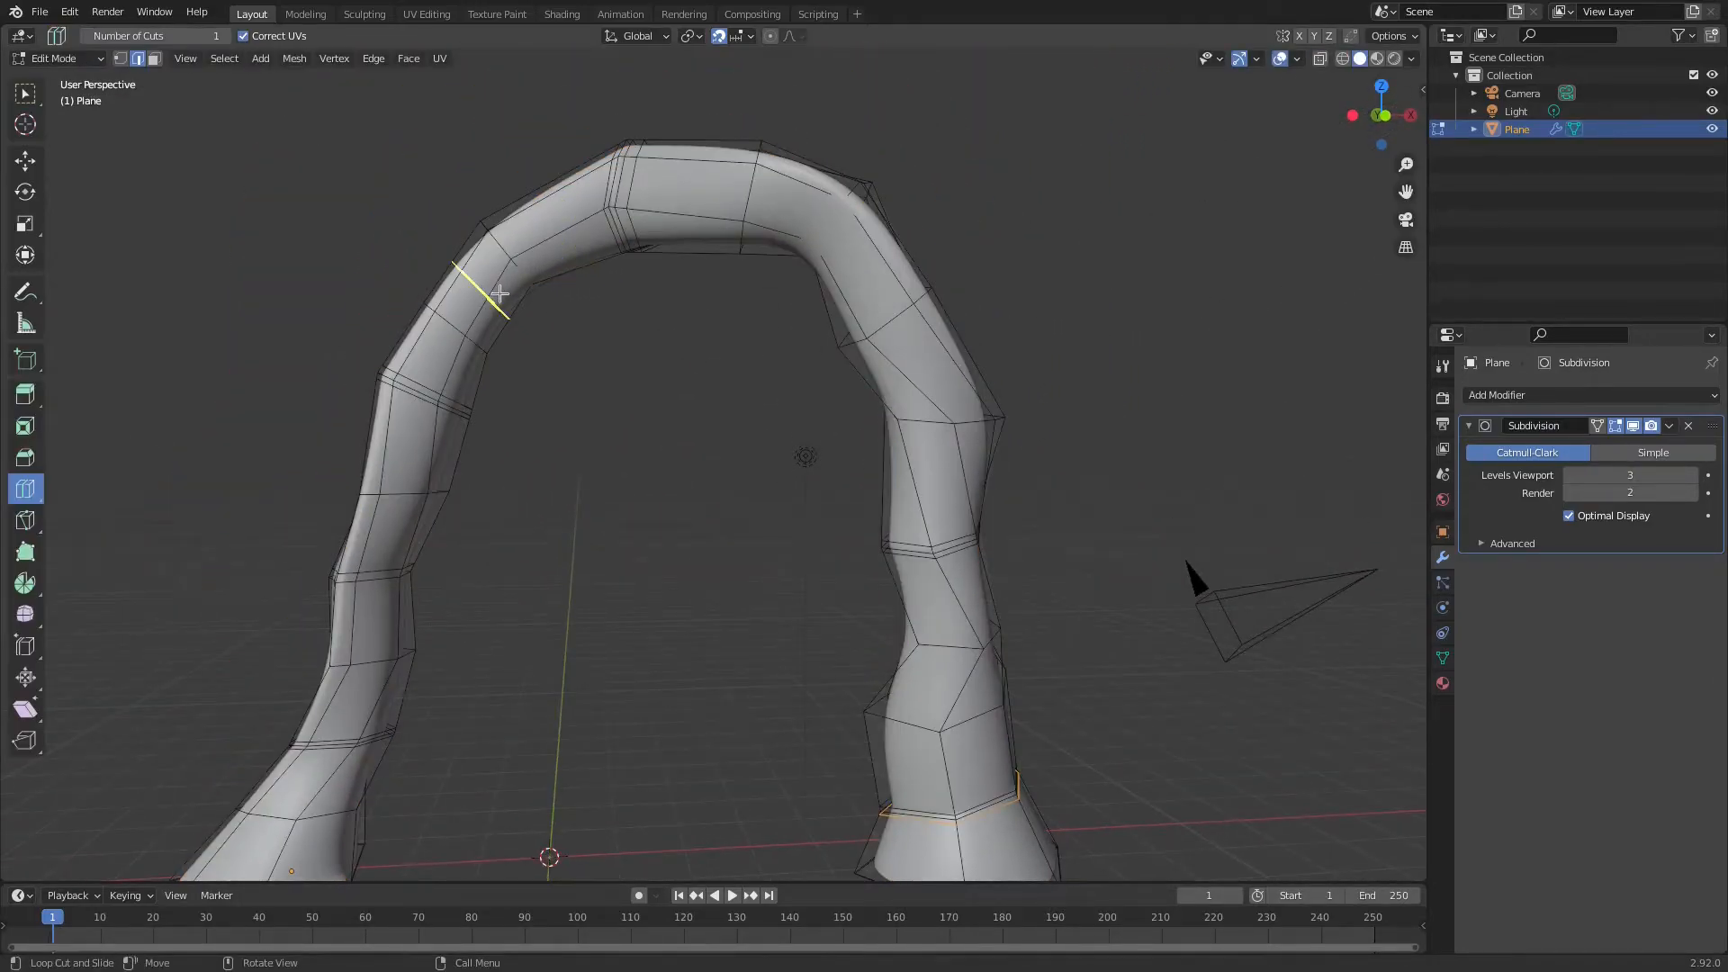
left_click_drag(616, 216, 601, 194)
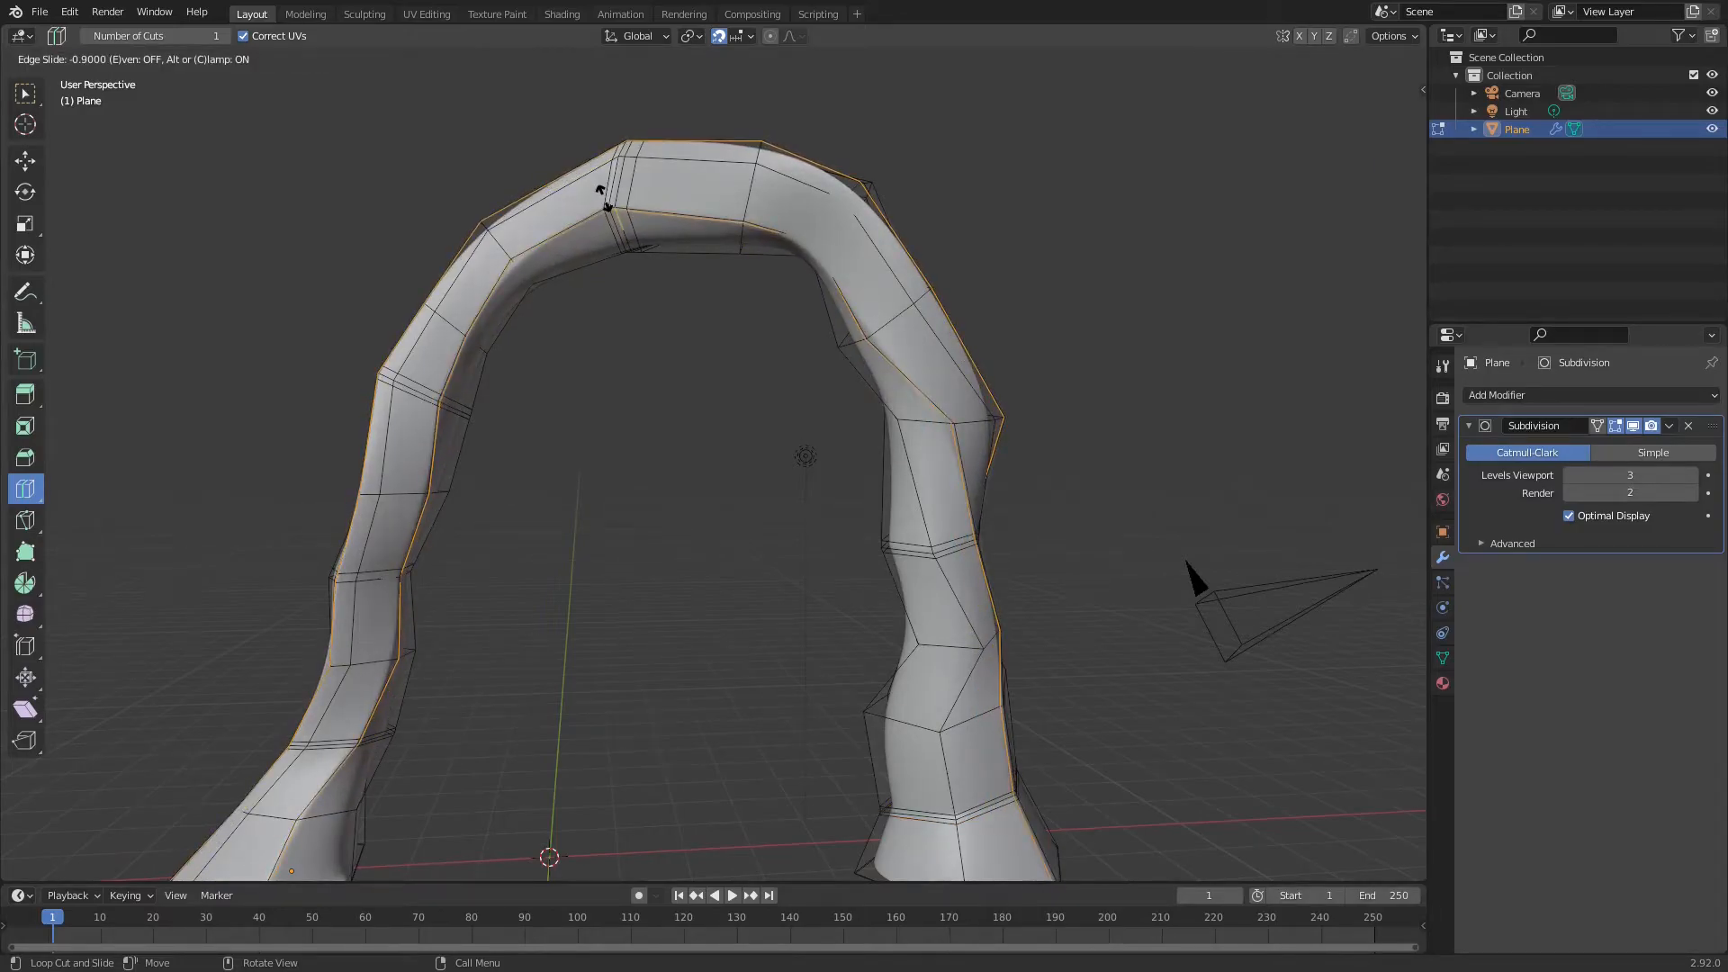
left_click(601, 194)
- Add three more lengthwise loop cuts close to the arch's other long edges to sharpen its ridges
key("Tab")
middle_click_drag(601, 193, 1014, 389)
key("Tab")
left_click_drag(970, 269, 970, 283)
key("Tab")
middle_click_drag(970, 283, 1047, 449)
middle_click_drag(623, 458, 806, 432)
key("Tab")
left_click_drag(936, 457, 918, 450)
key("Tab")
middle_click_drag(919, 454, 932, 504)
key("Tab")
left_click_drag(933, 503, 932, 500)
key("Tab")
- Examine the ridges and edge loops of the arch and its legs from the front
middle_click_drag(932, 500, 974, 527)
scroll(987, 505, "up", 2)
key("KP_1")
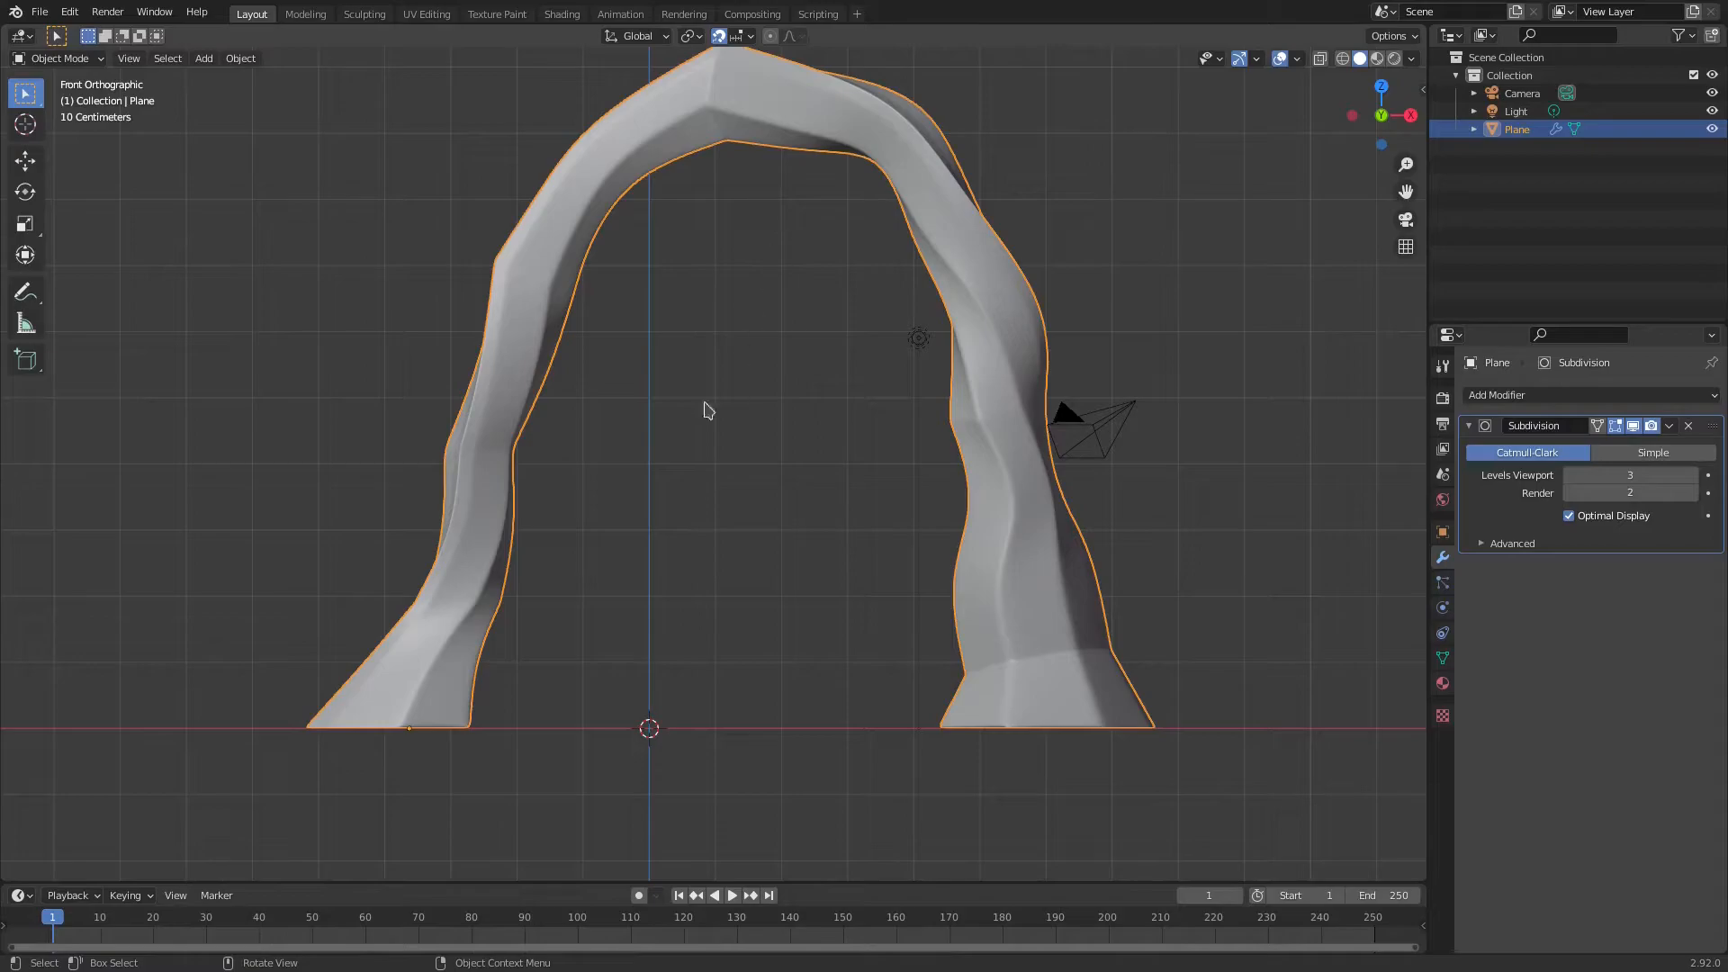
mouse_move(665, 521)
middle_mouse_down()
mouse_move(679, 532)
mouse_move(664, 538)
middle_mouse_up()
key("Tab")
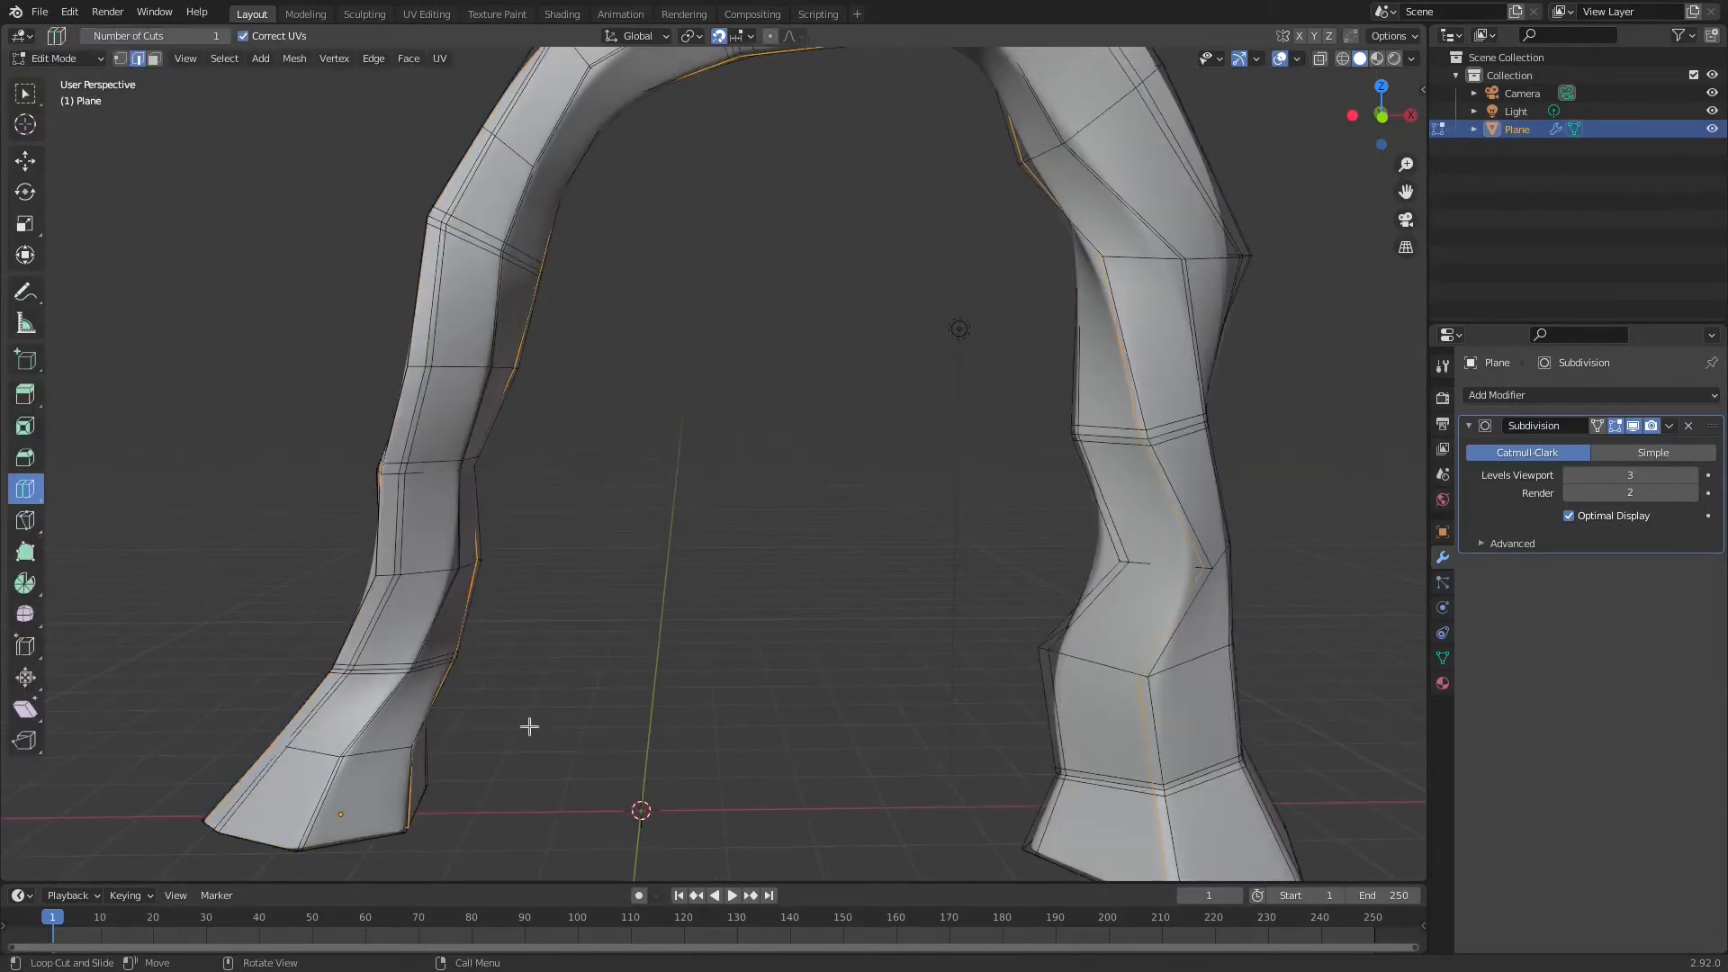
middle_click_drag(540, 727, 563, 554, "shift")
scroll(574, 552, "down", 2)
key("Tab")
scroll(594, 540, "down", 4)
- Add a plane at the 3D cursor and rotate it 90° about the X axis in front view
key("shift+a")
mouse_move(630, 426)
left_click(778, 428)
key("KP_1")
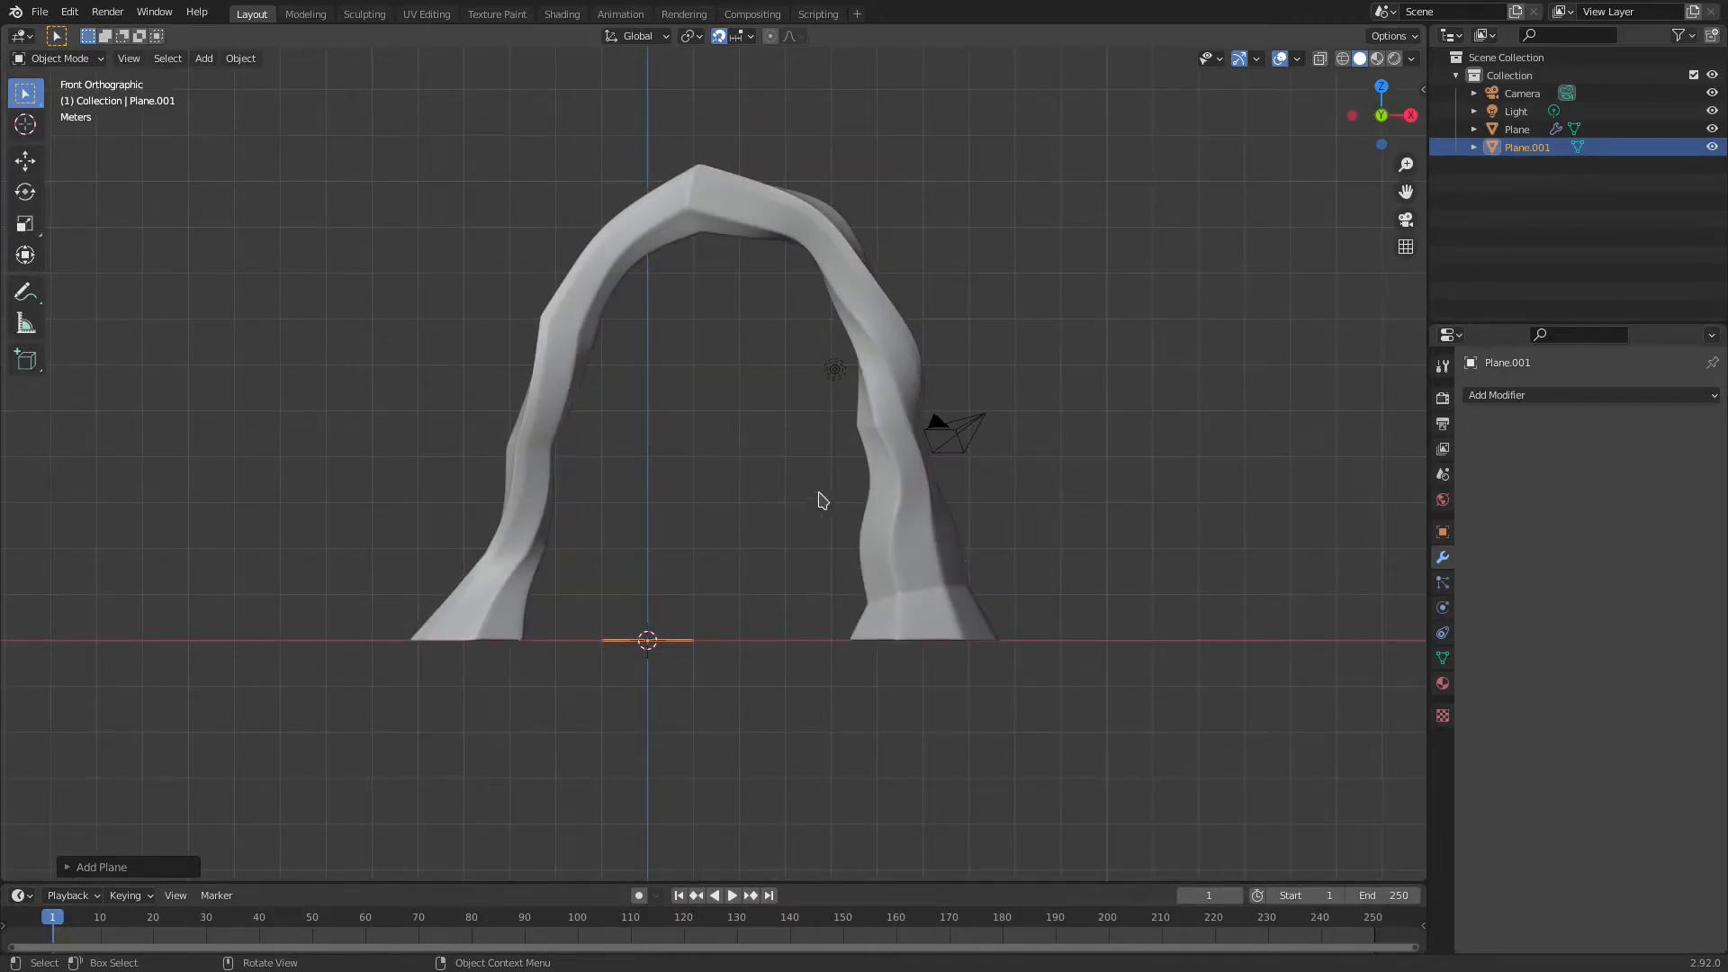
type("rx90")
key("Return")
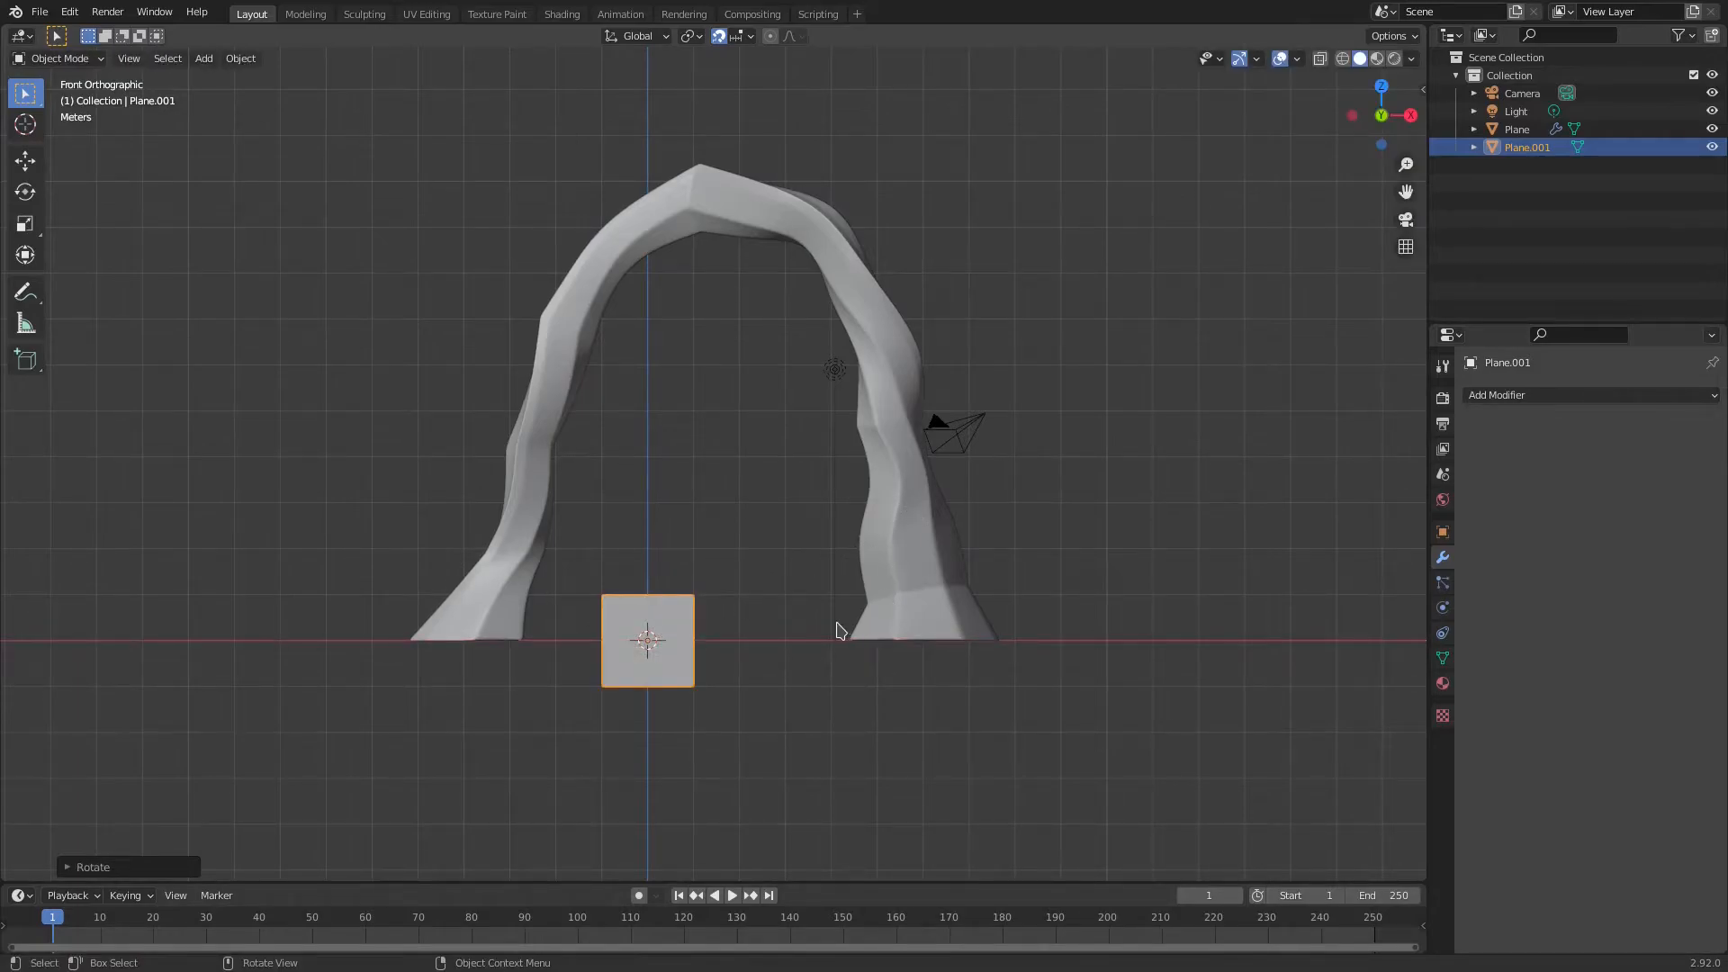
- Move the upright plane up into the middle of the arch opening
key("g")
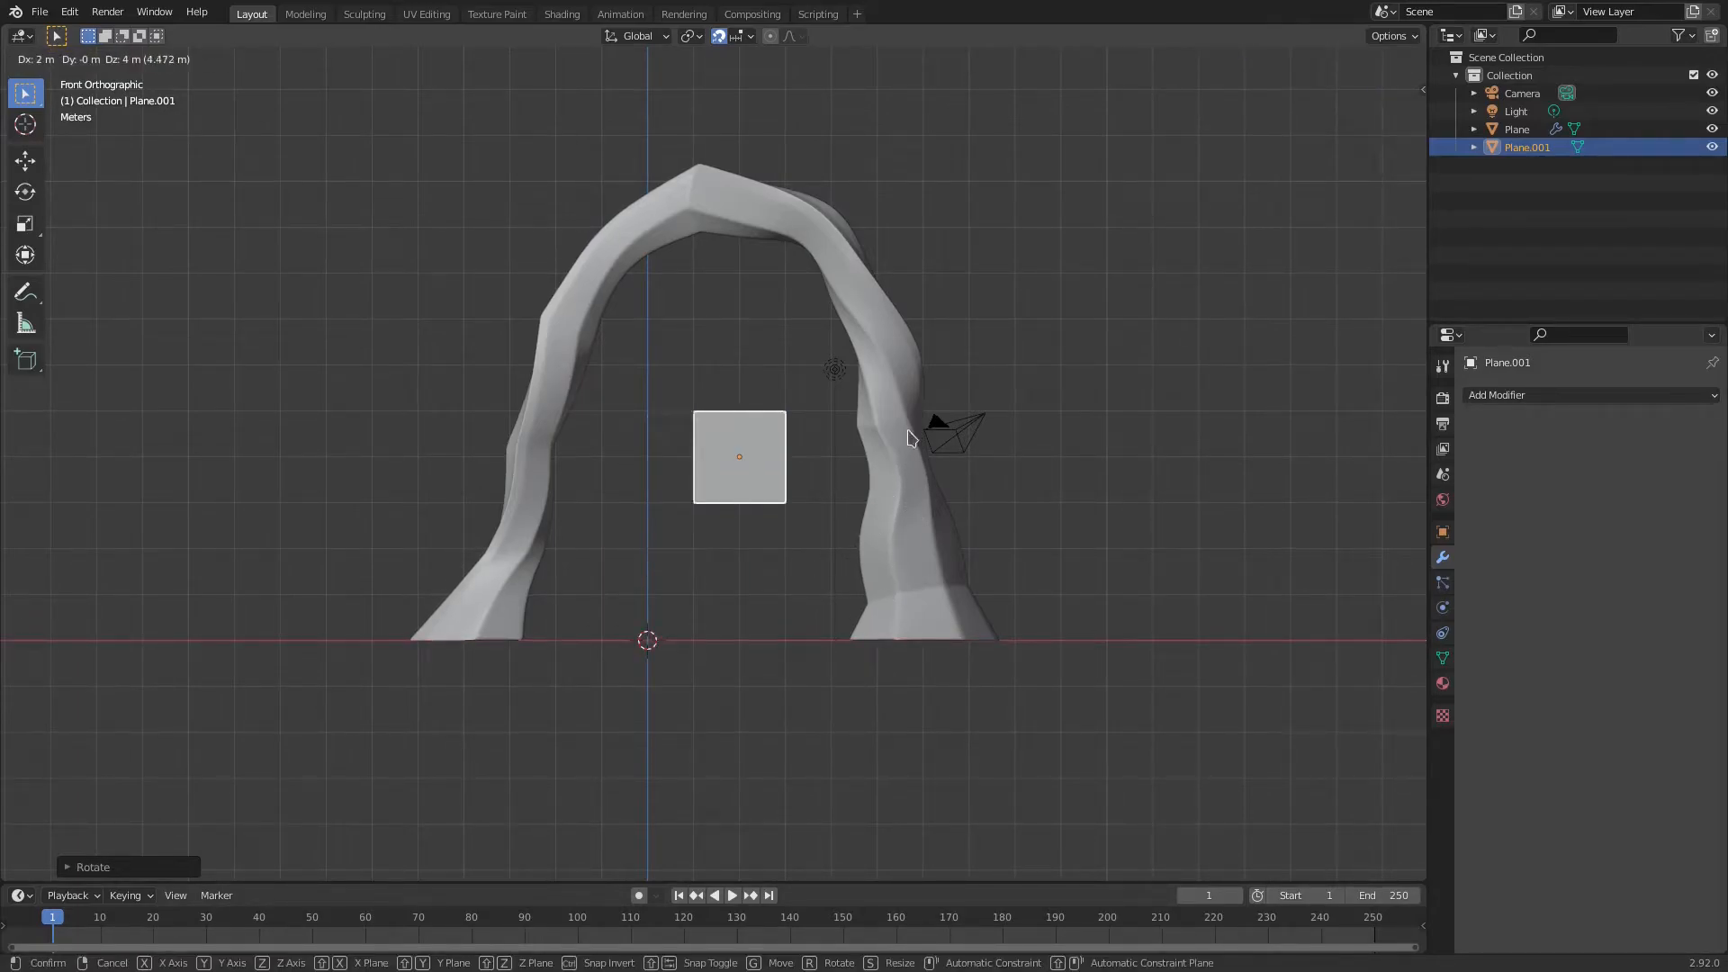
left_click(915, 437)
key("g")
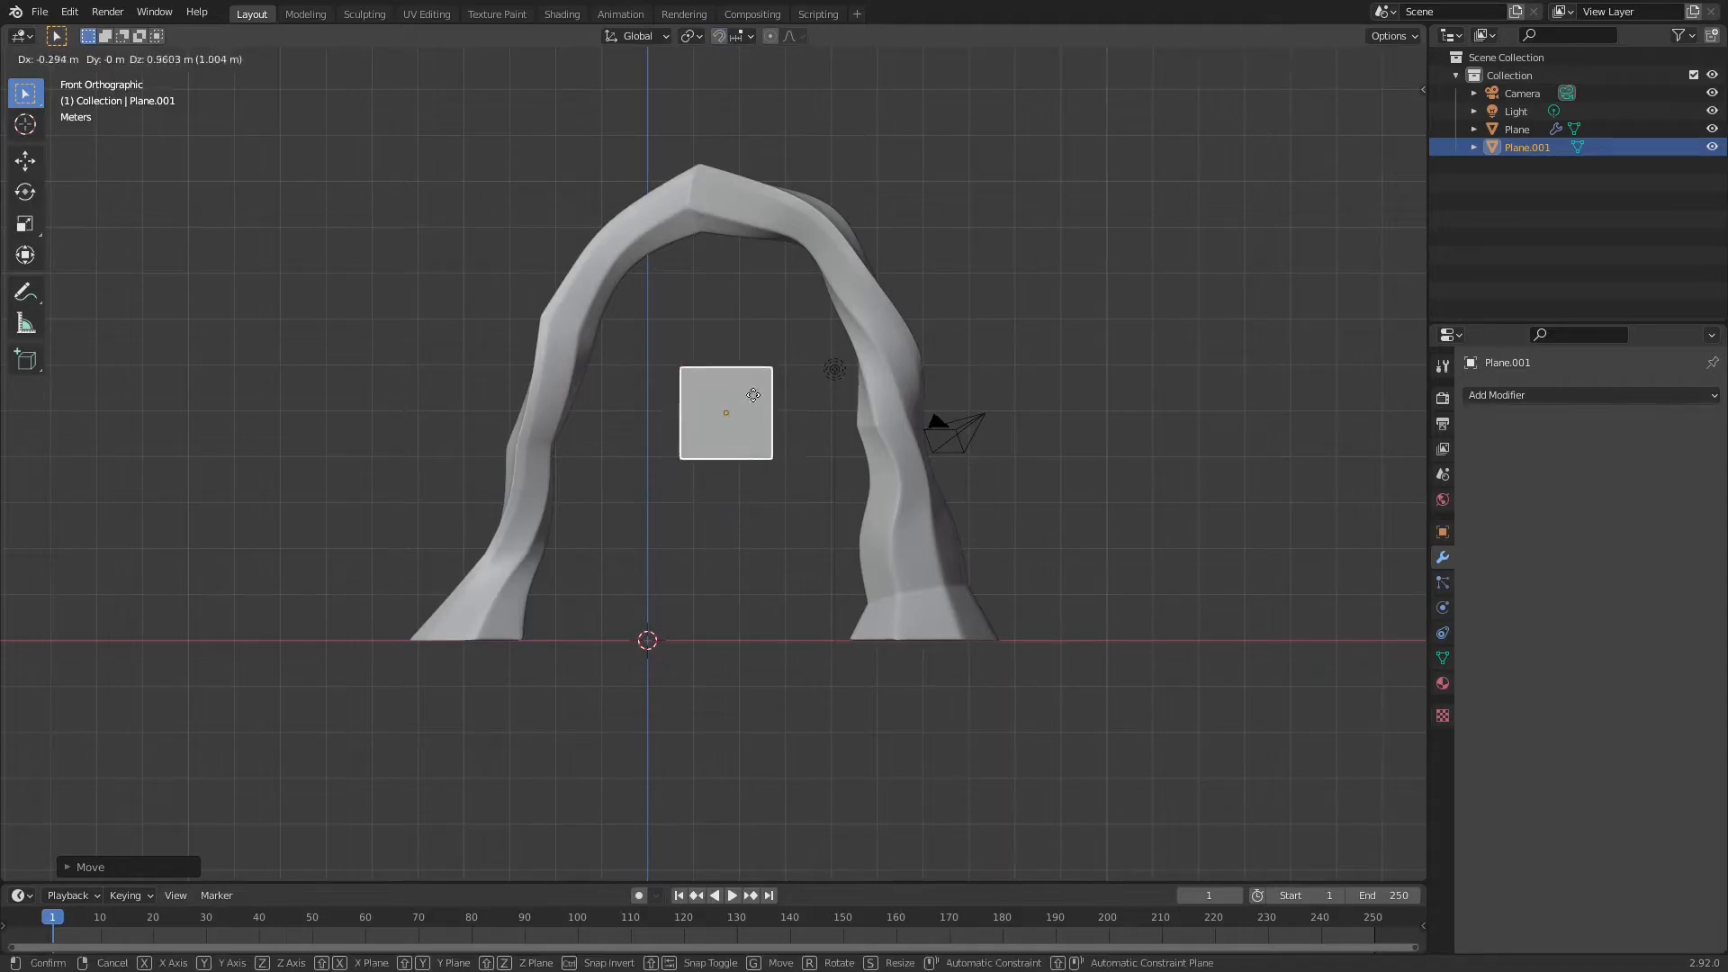
left_click(763, 461)
scroll(762, 456, "up", 2)
- Subdivide the upright plane once in Edit Mode with vertex selection active
key("Tab")
right_click(718, 410)
left_click(32, 100)
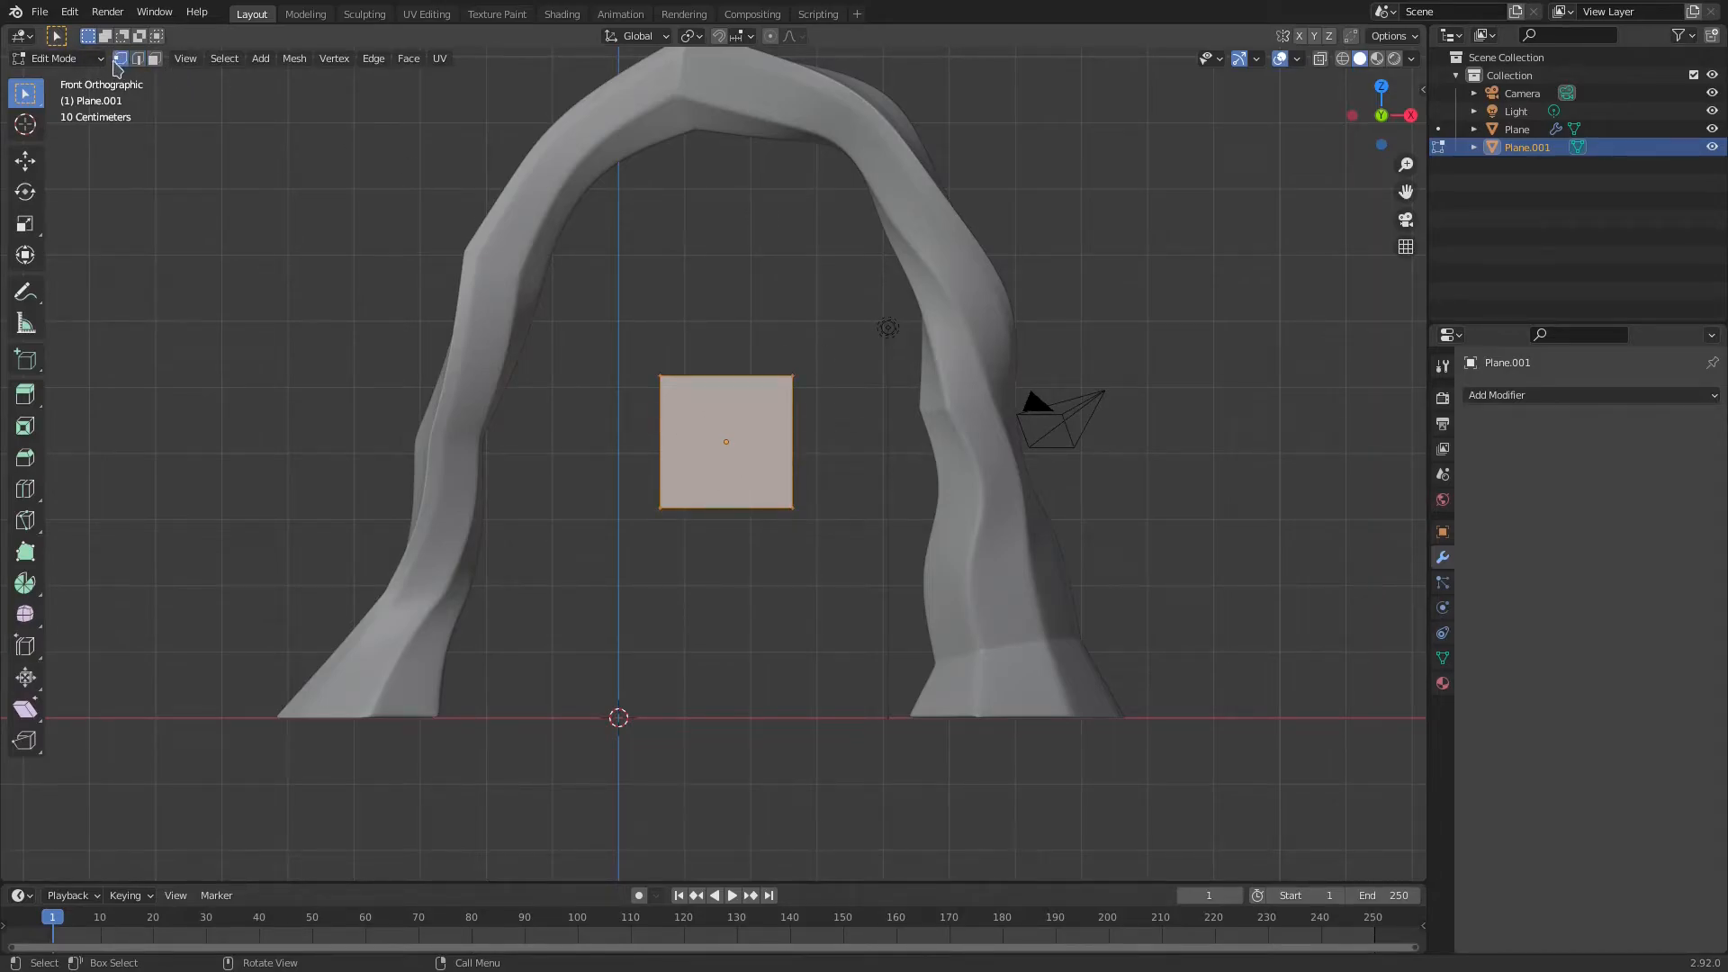
right_click(739, 424)
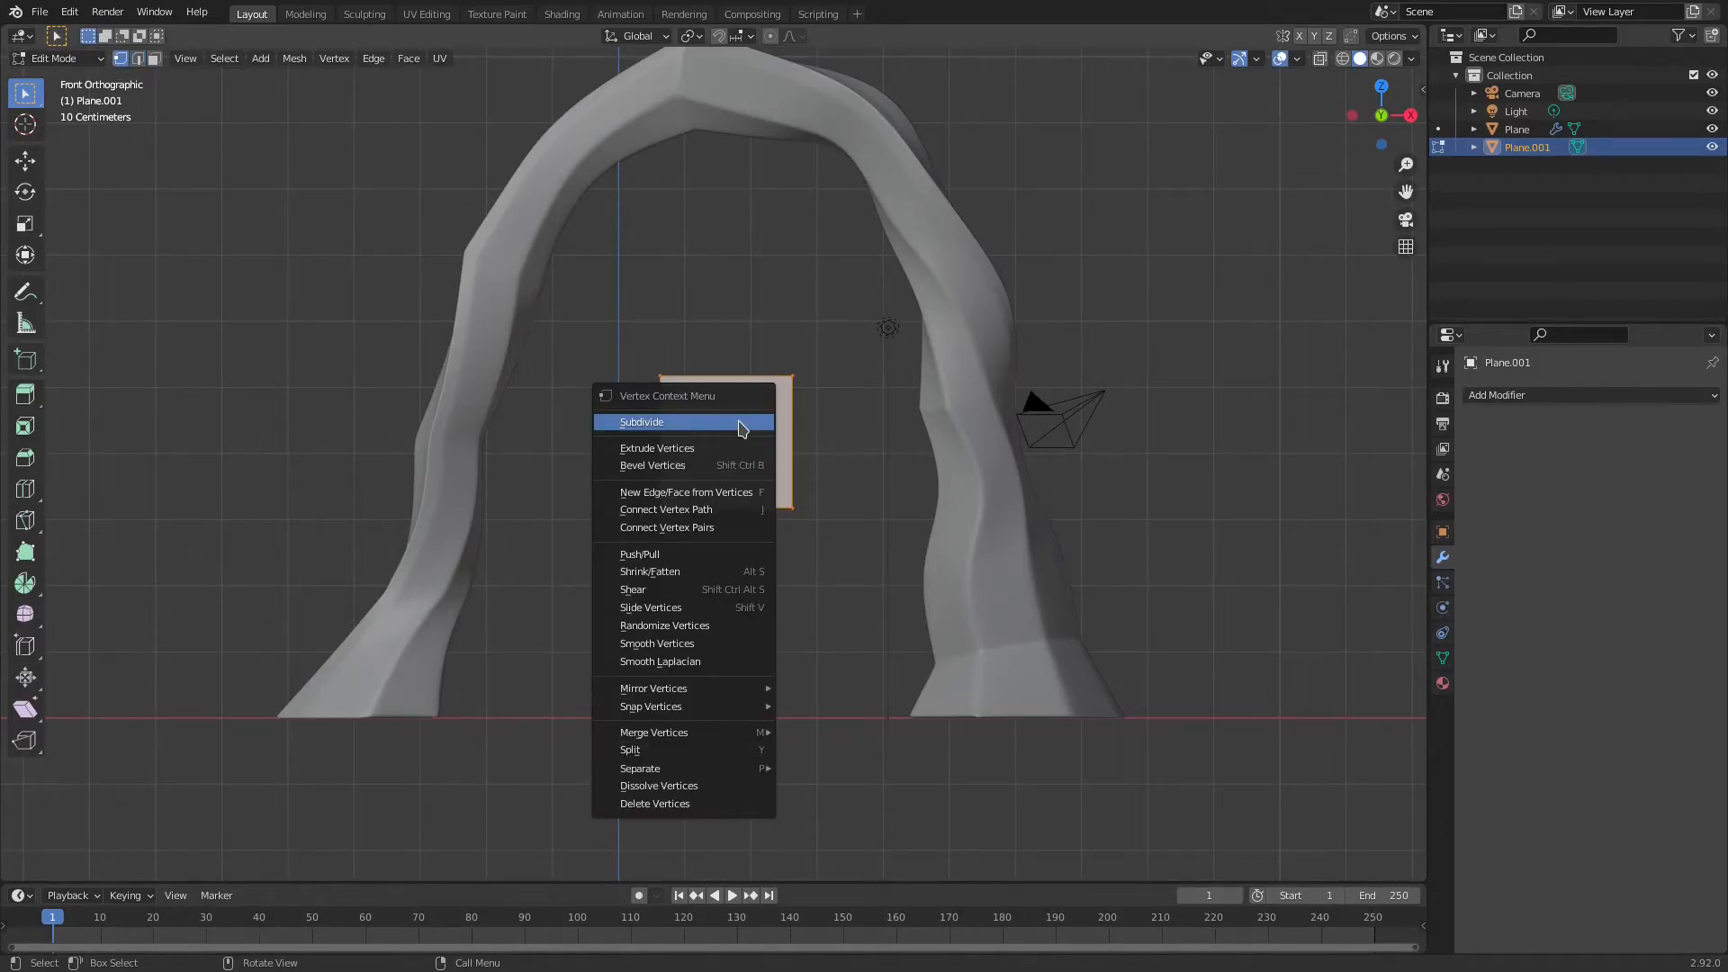
left_click(740, 424)
- Move the plane's three top vertices onto the inner edge of the arch, from the left leg to the crest
left_click(644, 366)
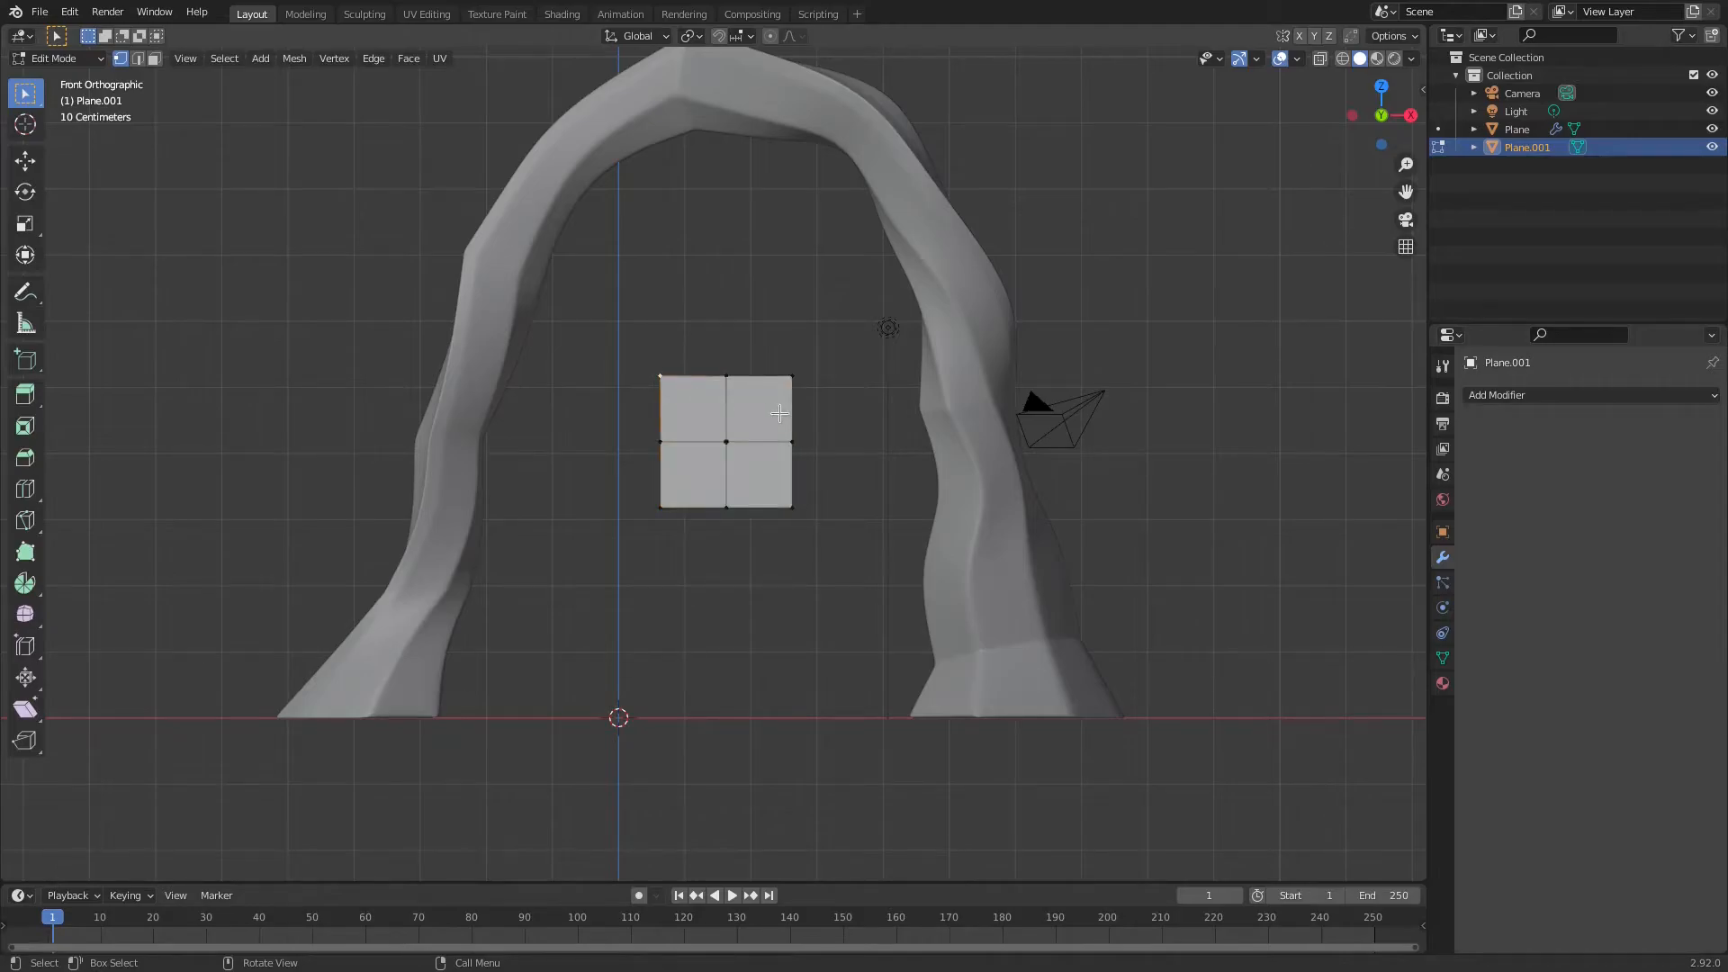
key("g")
left_click(528, 313)
left_click(724, 374)
key("g")
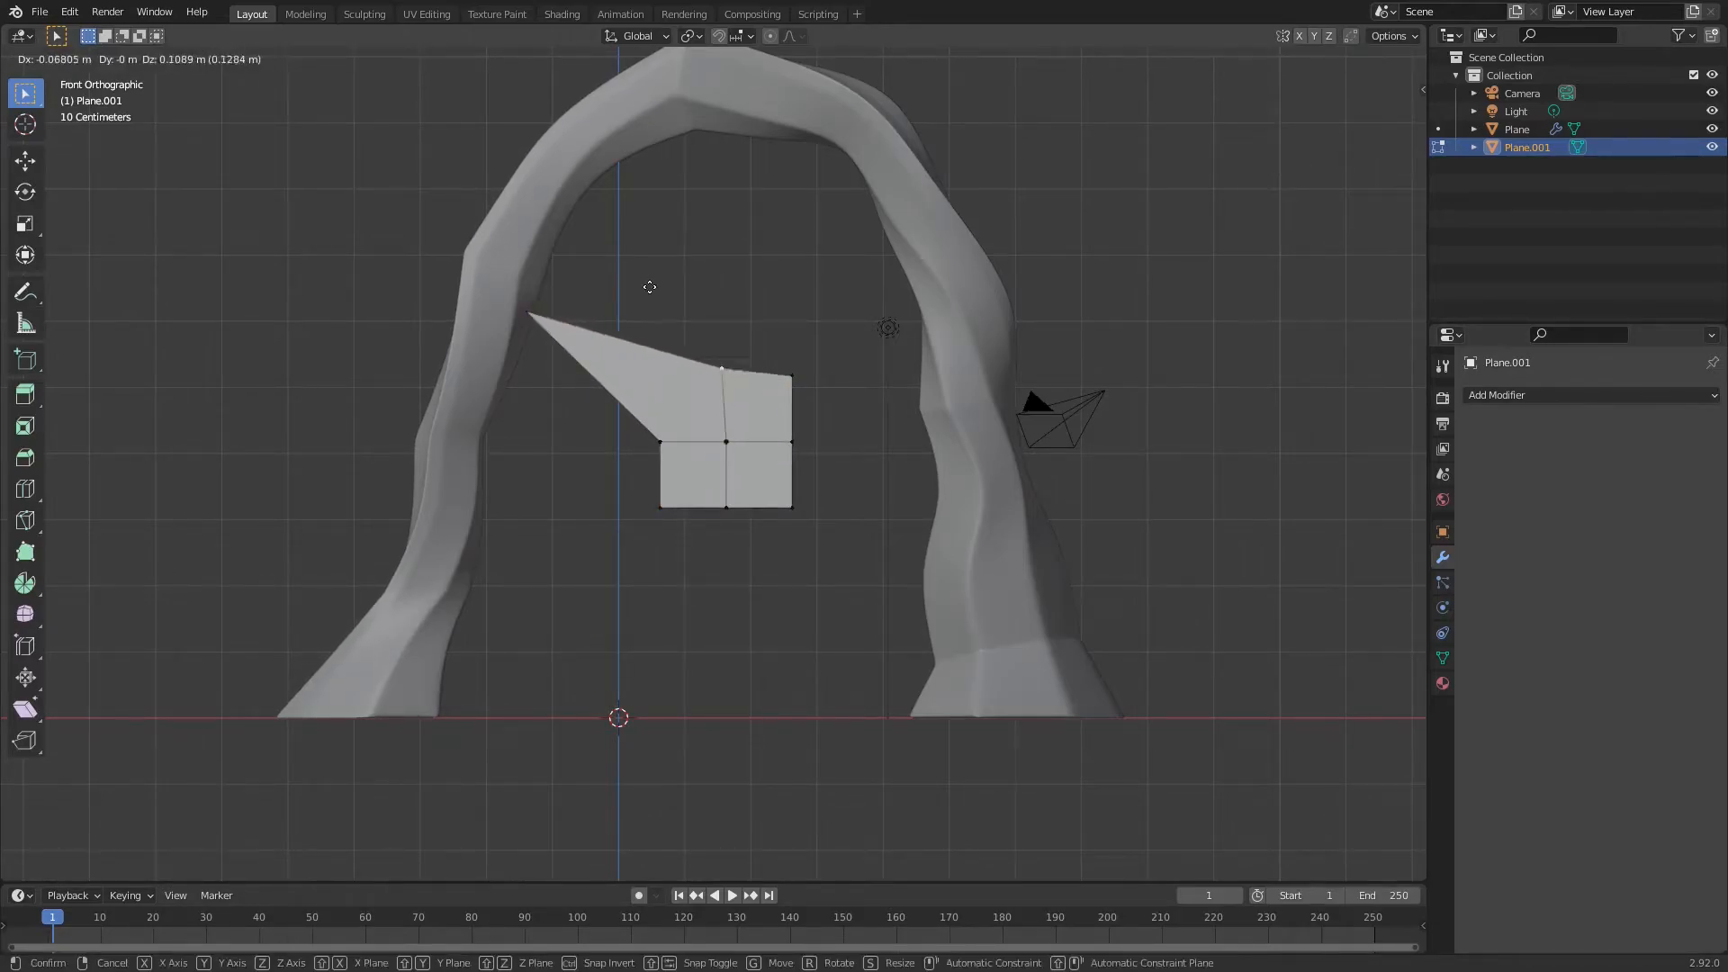
left_click(583, 196)
left_click(789, 373)
key("g")
left_click(677, 109)
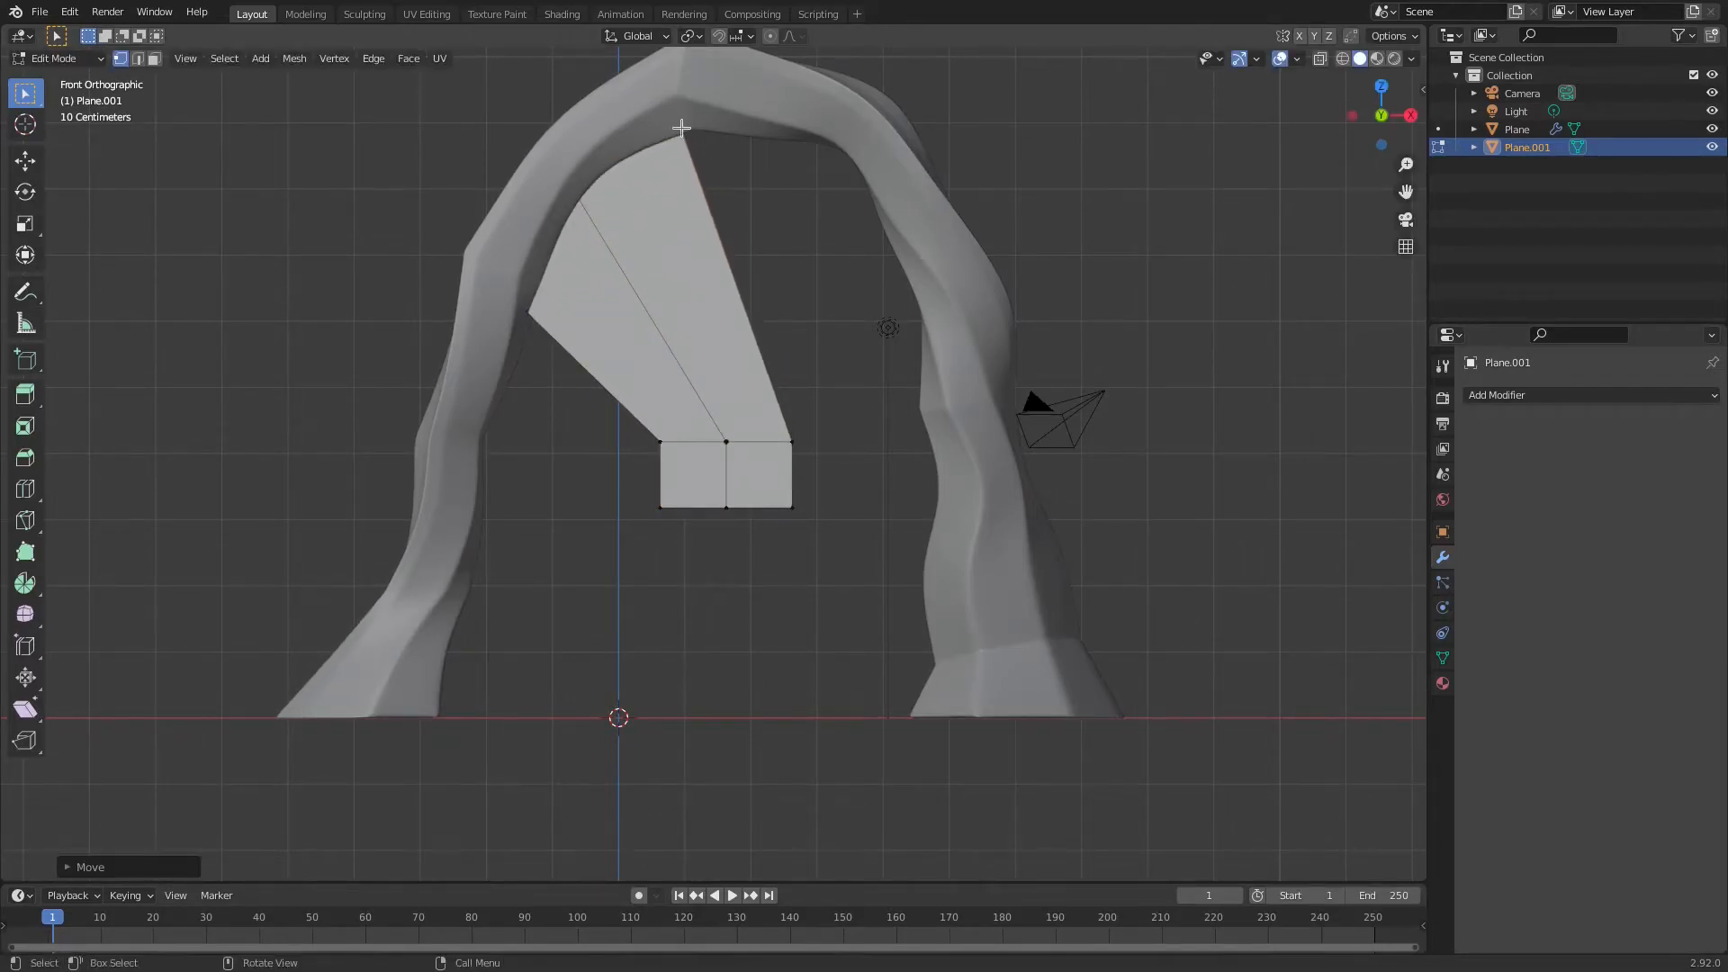
- Move the plane's right-hand and lower vertices onto the arch's inner edge, from the crest down the right leg
left_click(796, 439)
key("g")
left_click(808, 109)
key("g")
right_click(863, 397)
left_click(790, 509)
key("g")
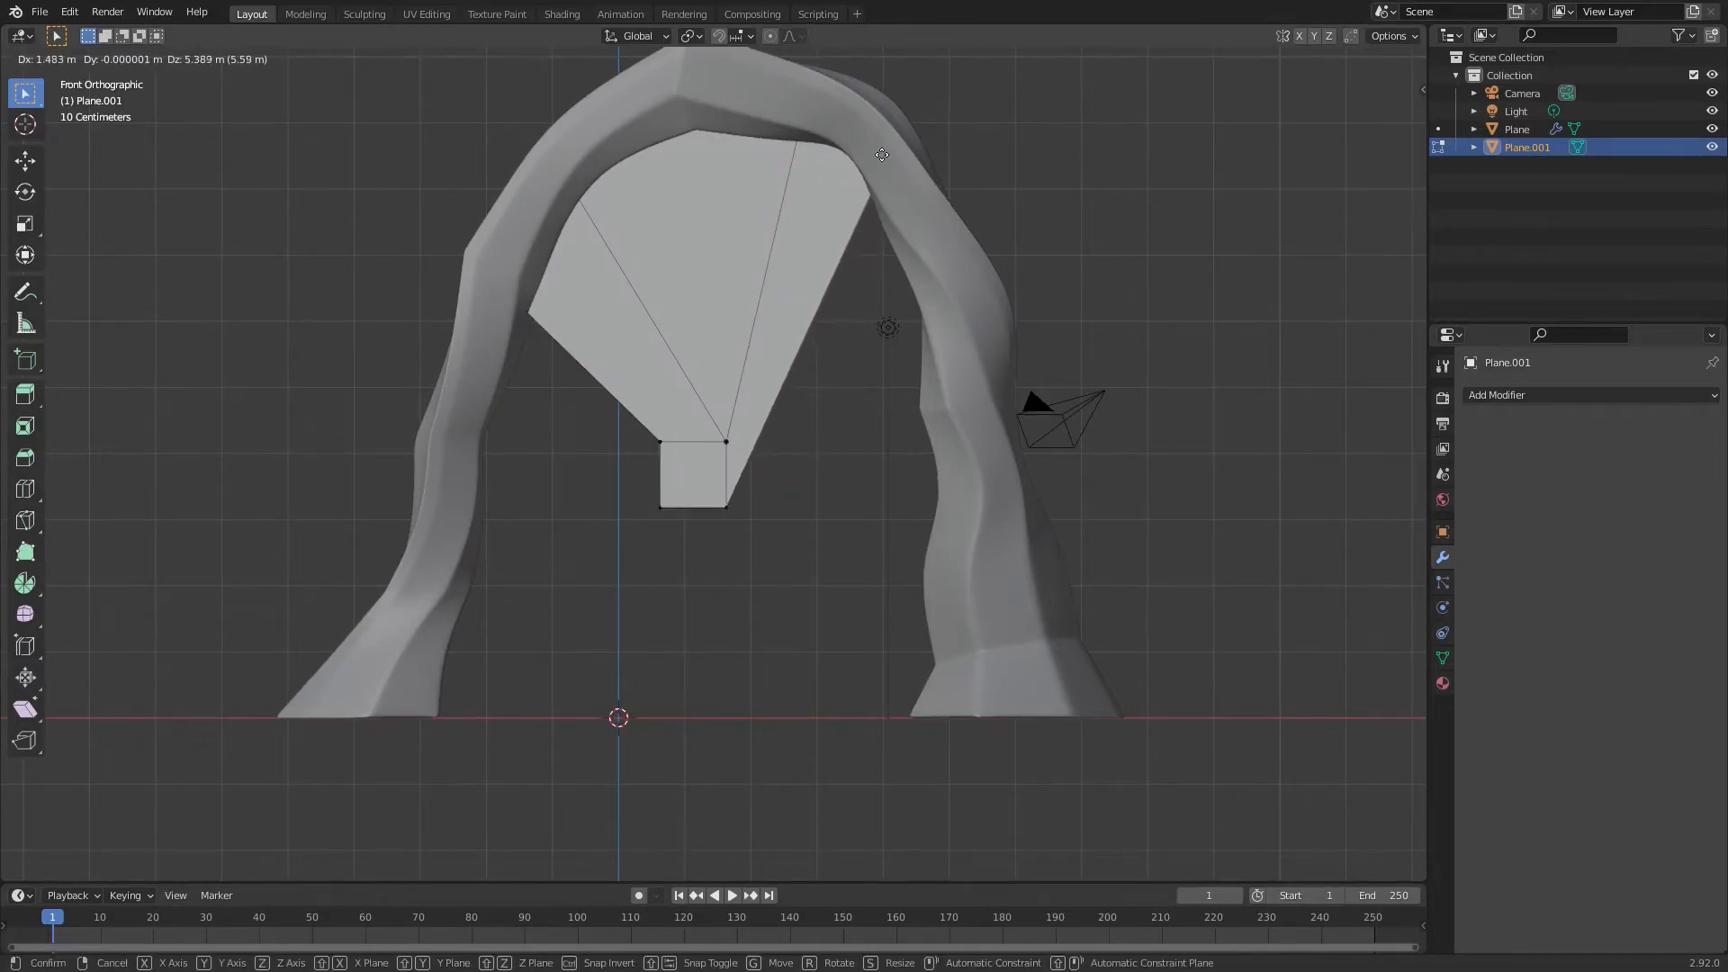
left_click(938, 256)
- Move the plane's centre vertex up inside the opening and the remaining left vertices onto the left leg's inner edge
left_click(724, 439)
key("g")
left_click(664, 221)
left_click(659, 441)
key("g")
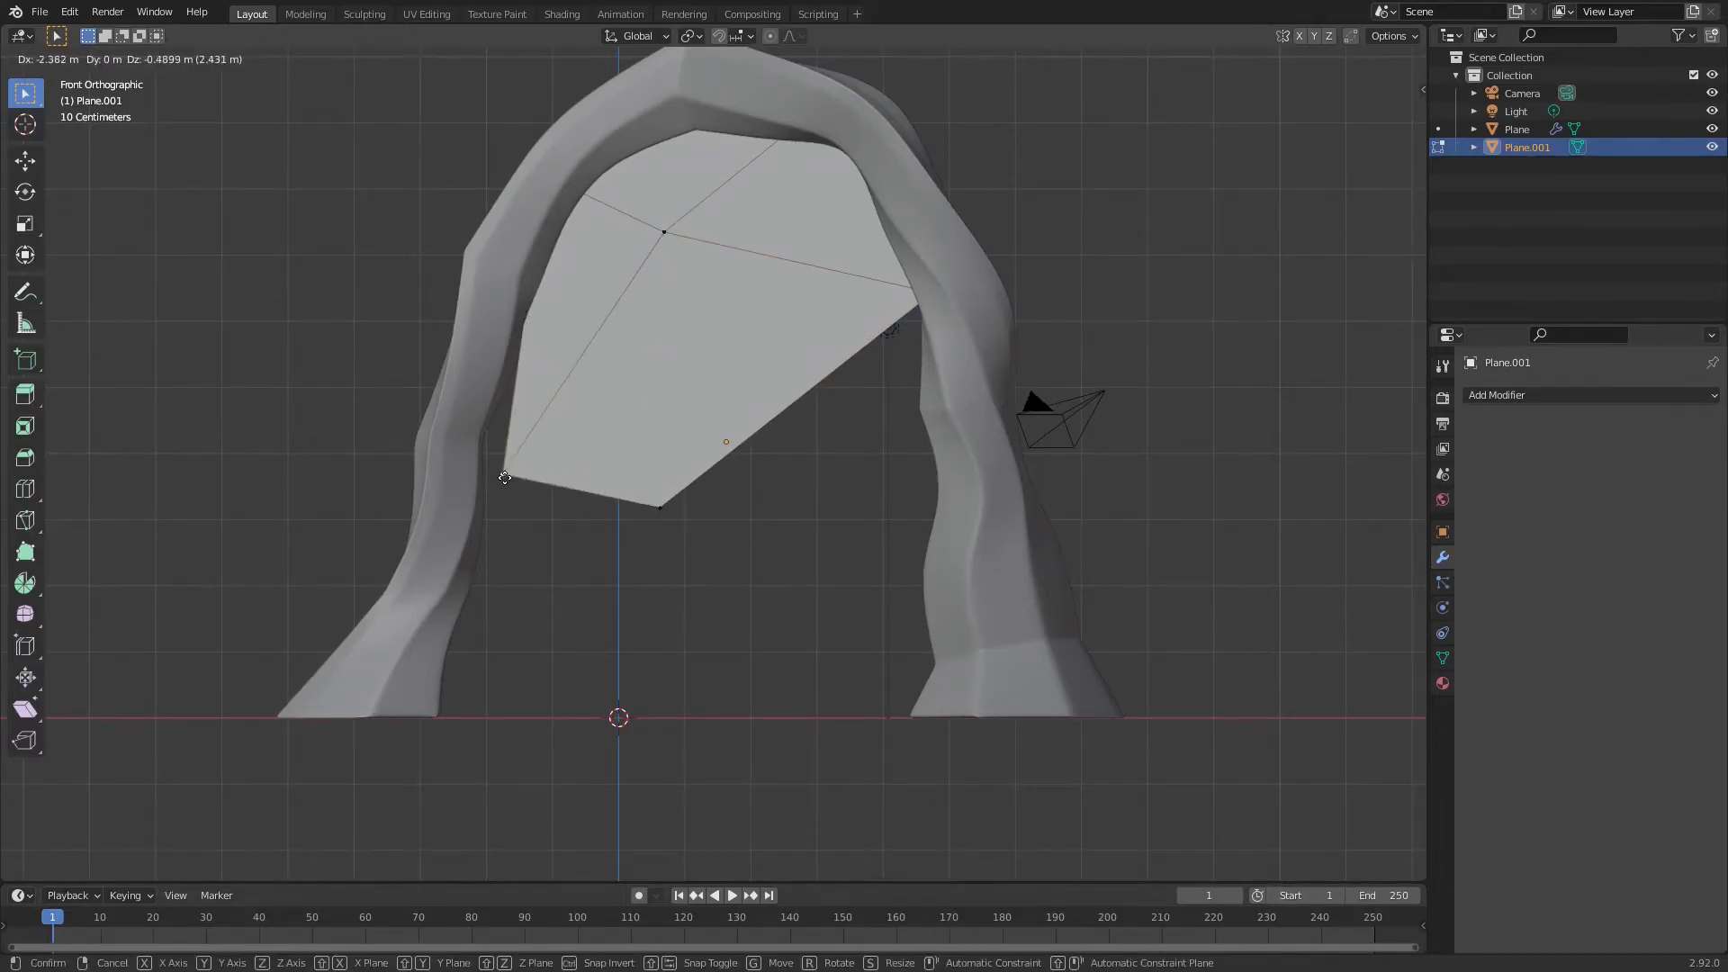
left_click(613, 490)
left_click(665, 506)
key("g")
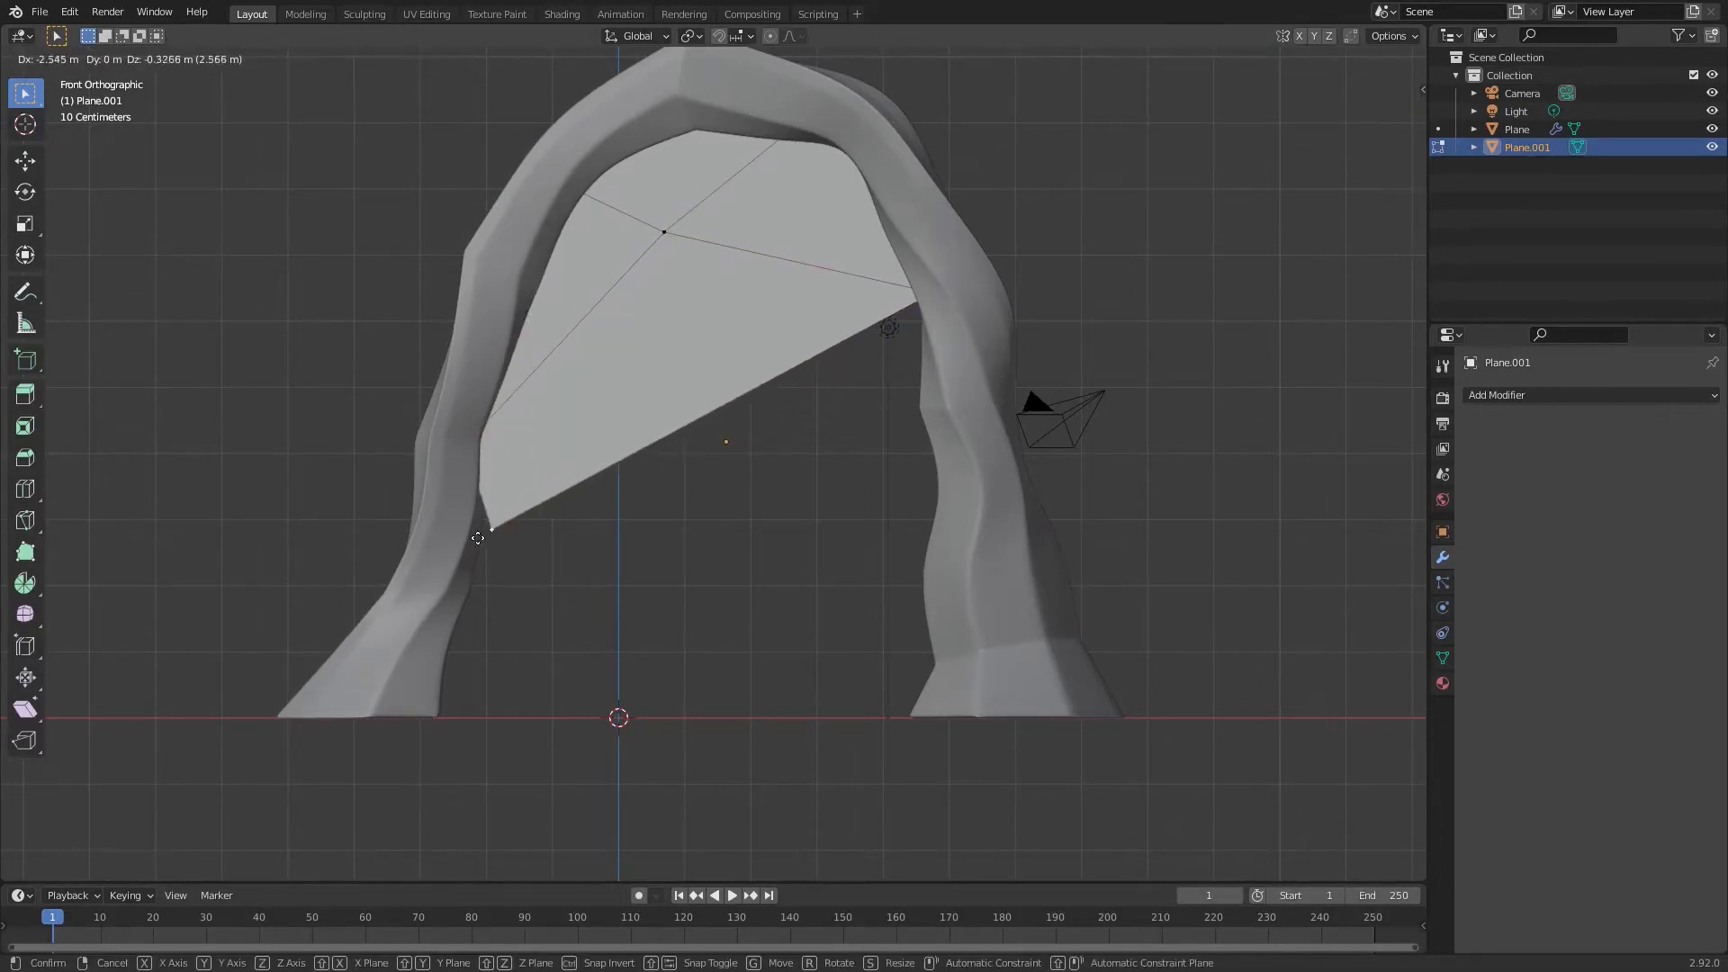
left_click(455, 569)
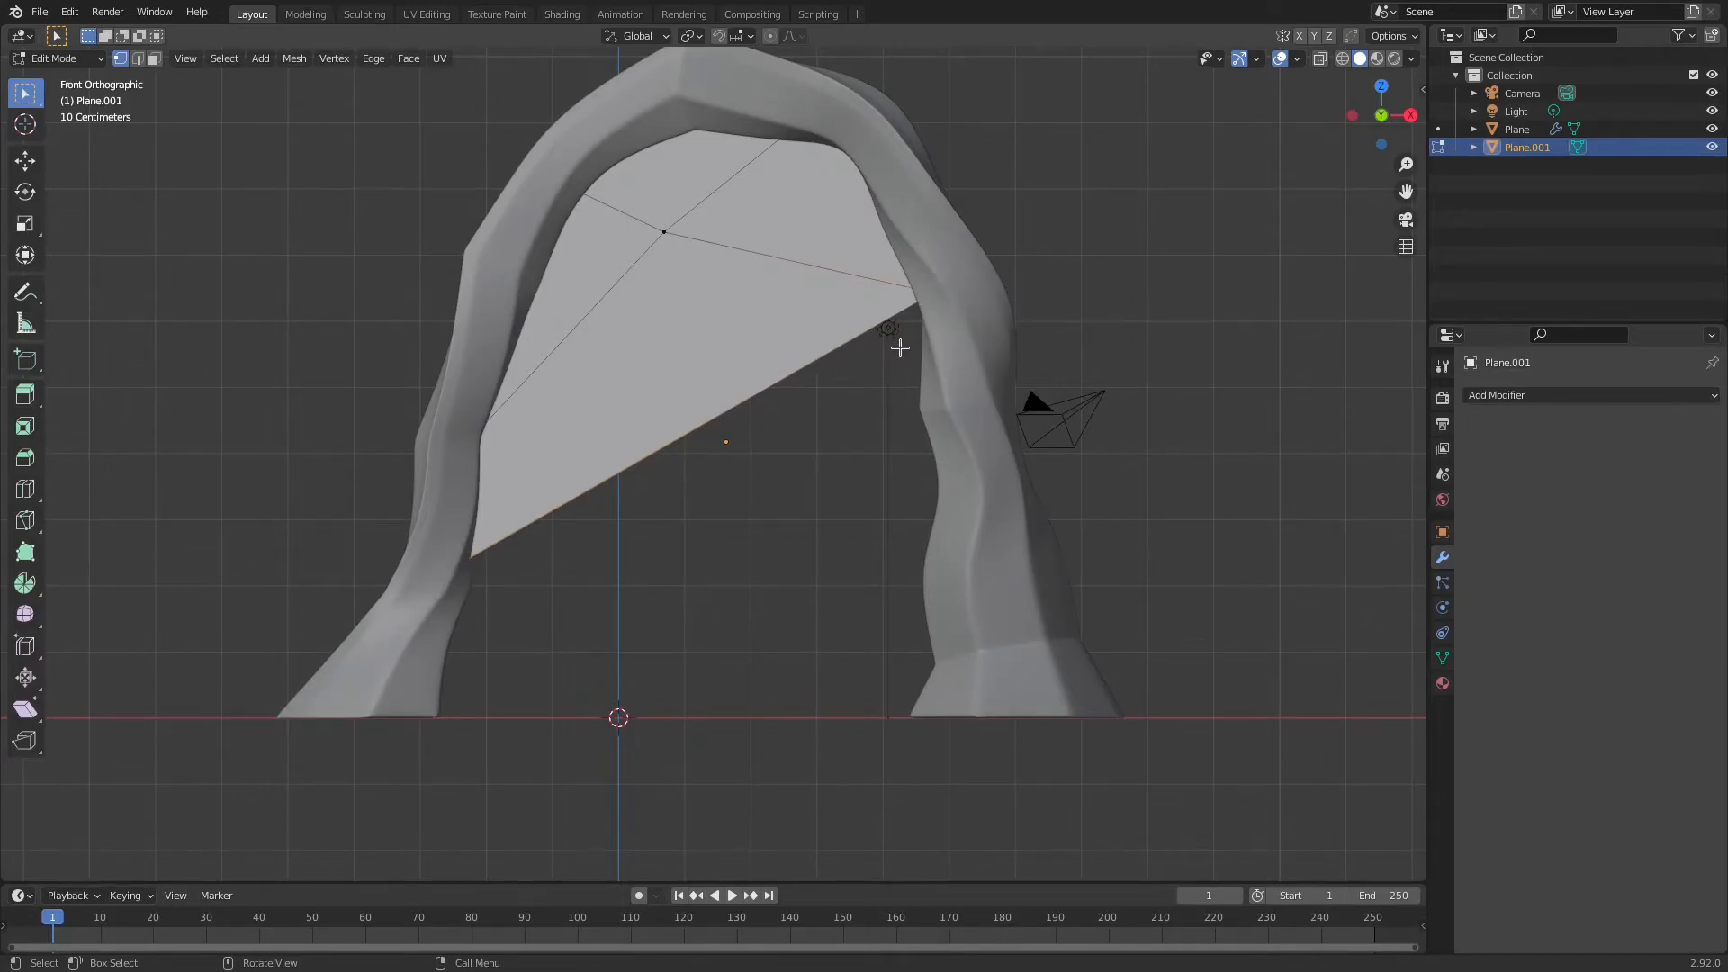
- Extrude the plane's slanted lower edge downward and move its right end vertex onto the right leg
key("e")
left_click(877, 465)
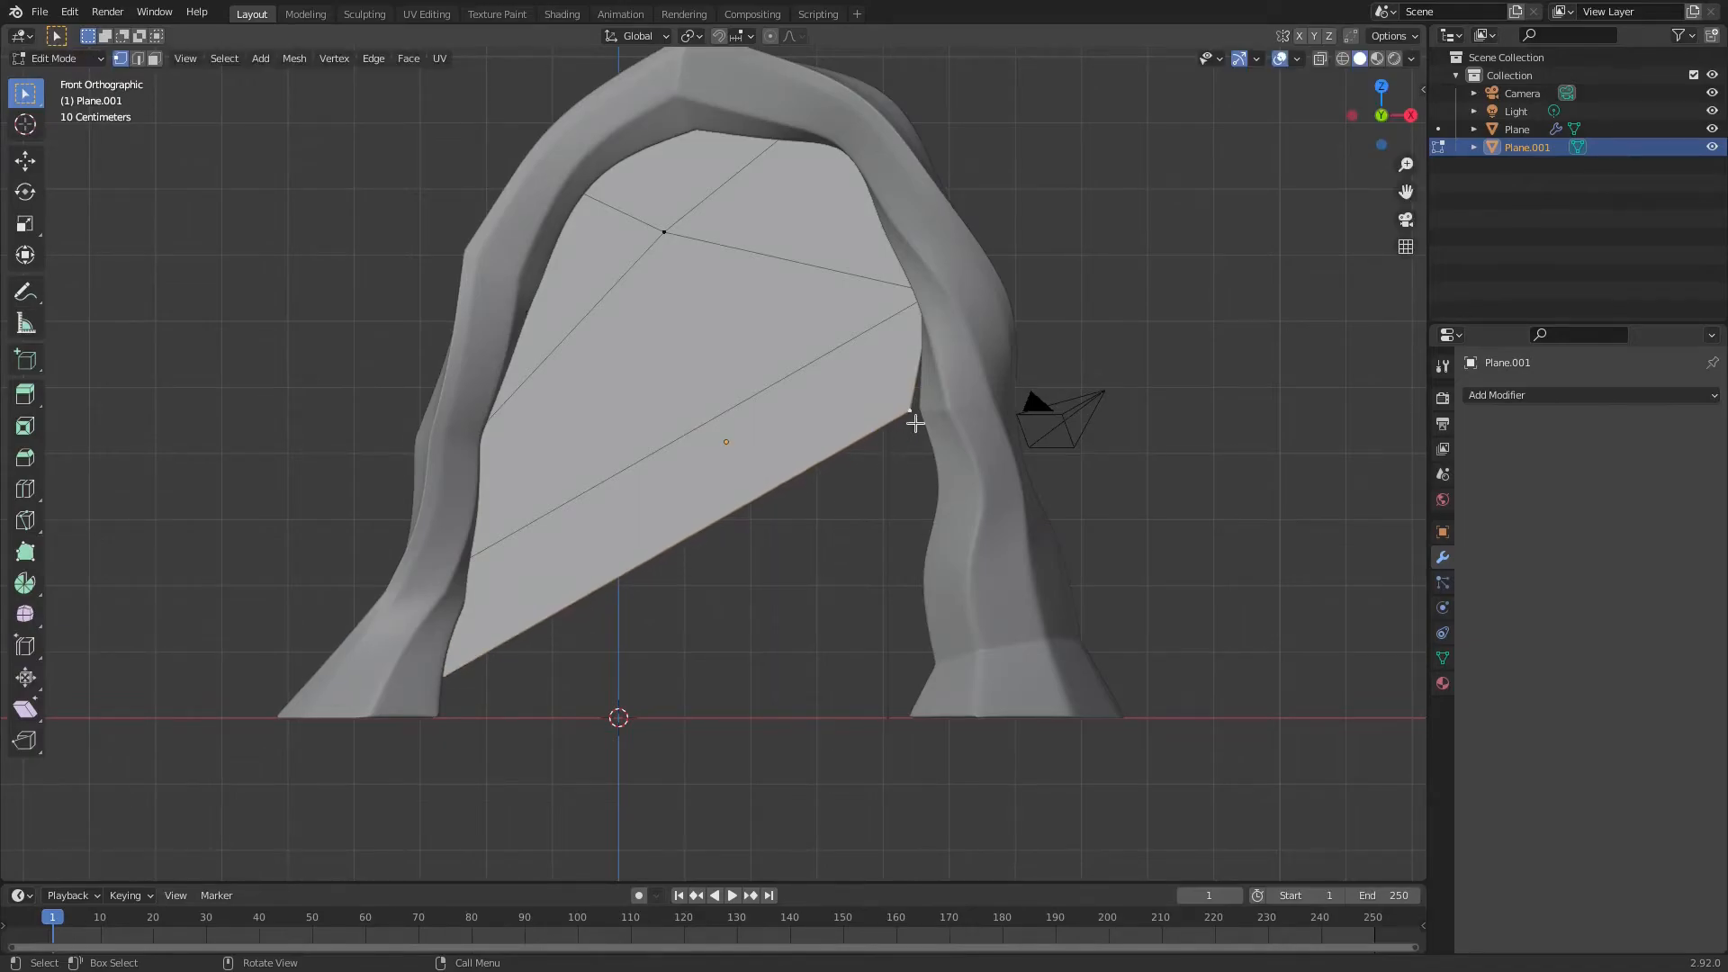
key("g")
left_click(949, 414)
- Undo the recent extrusion and vertex moves, and delete the distorted plane object
key("Tab")
key("ctrl+z")
key("ctrl+z")
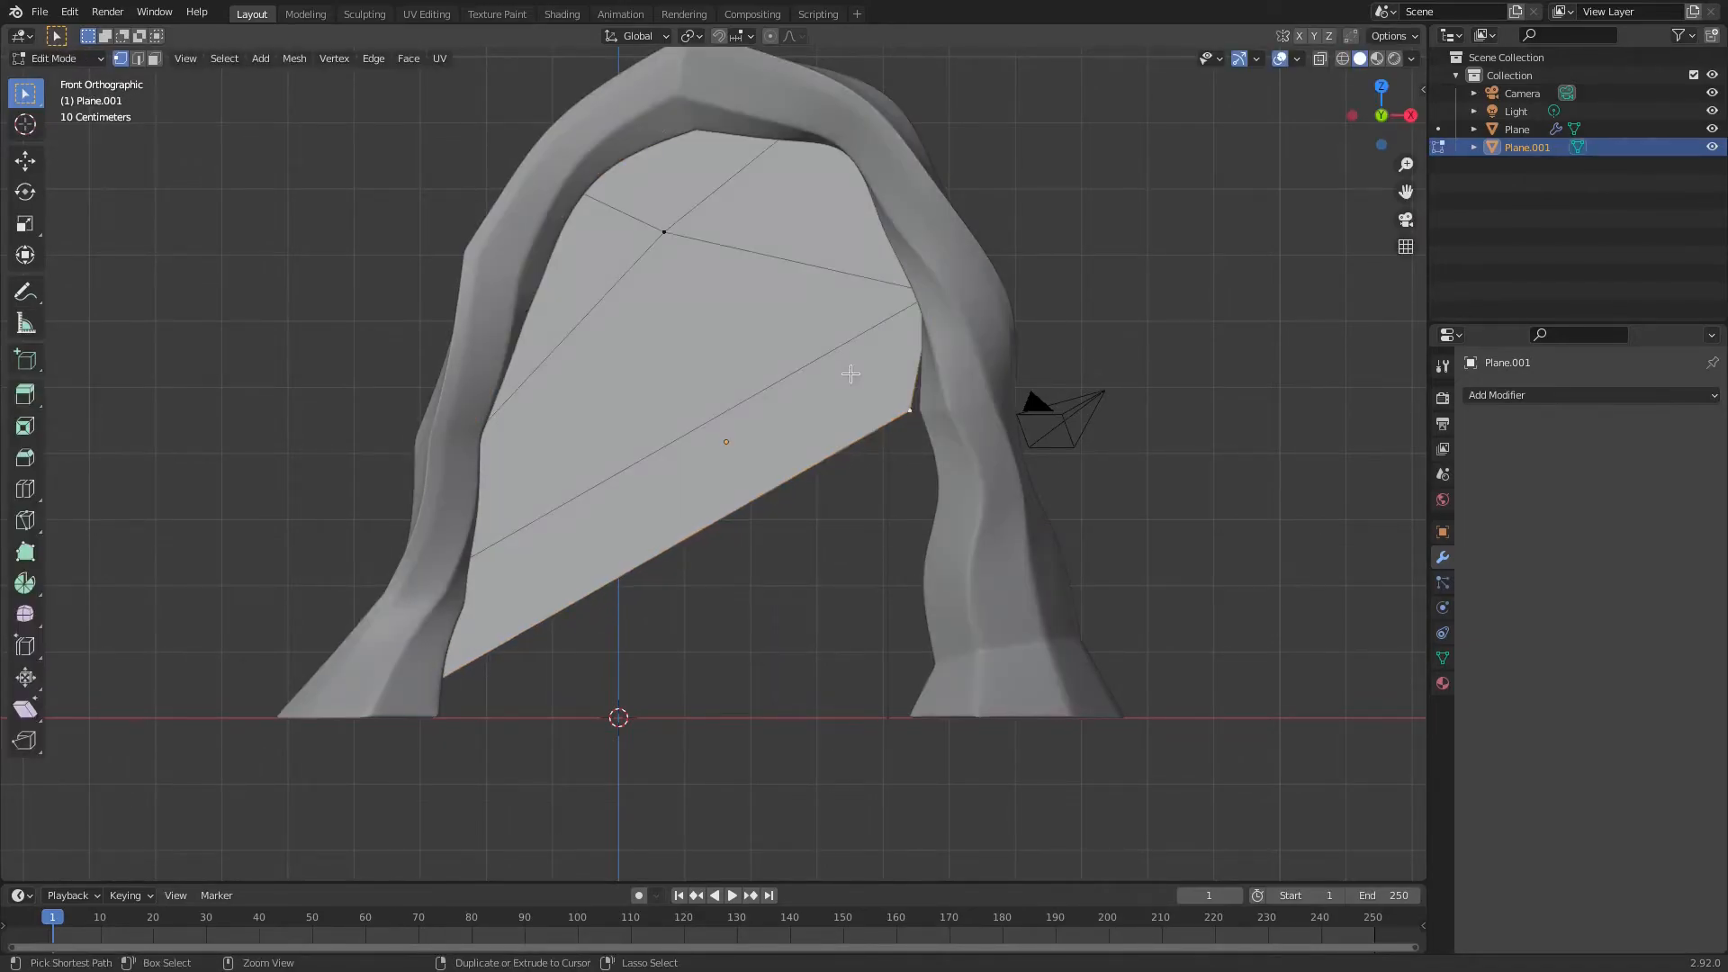
key("ctrl+z")
key("ctrl+shift+z")
right_click(735, 295)
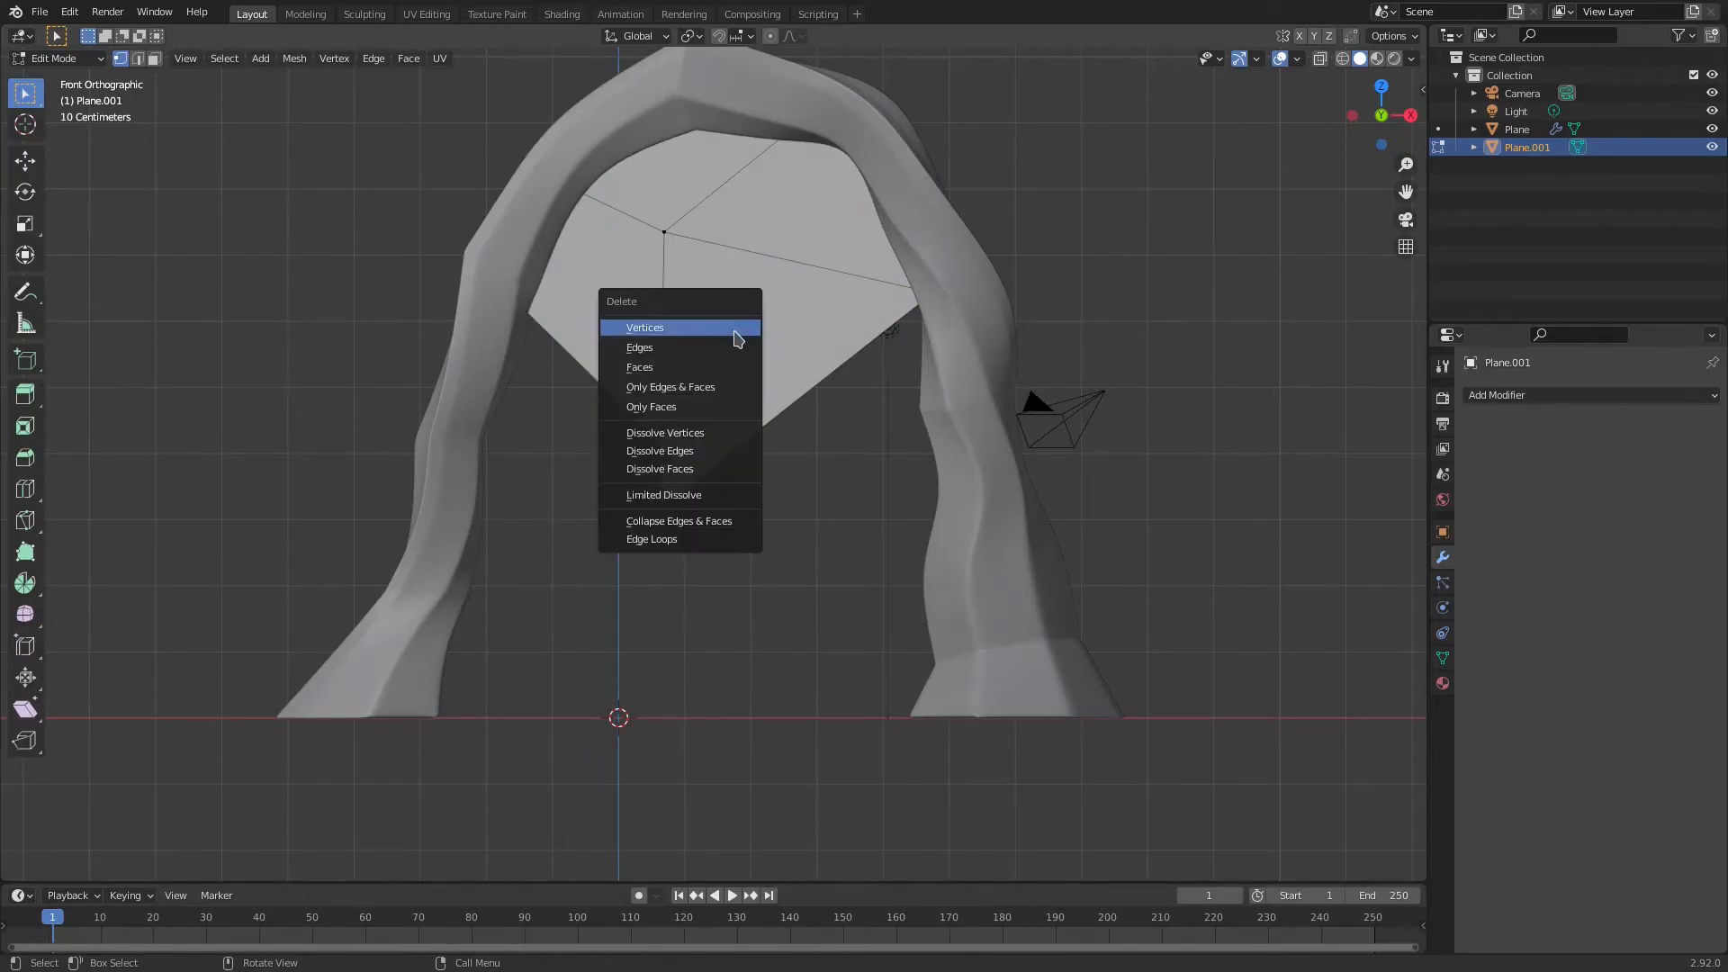
key("Tab")
key("Delete")
- Add a new plane rotated 90° about the X axis and place it inside the arch opening
key("shift+a")
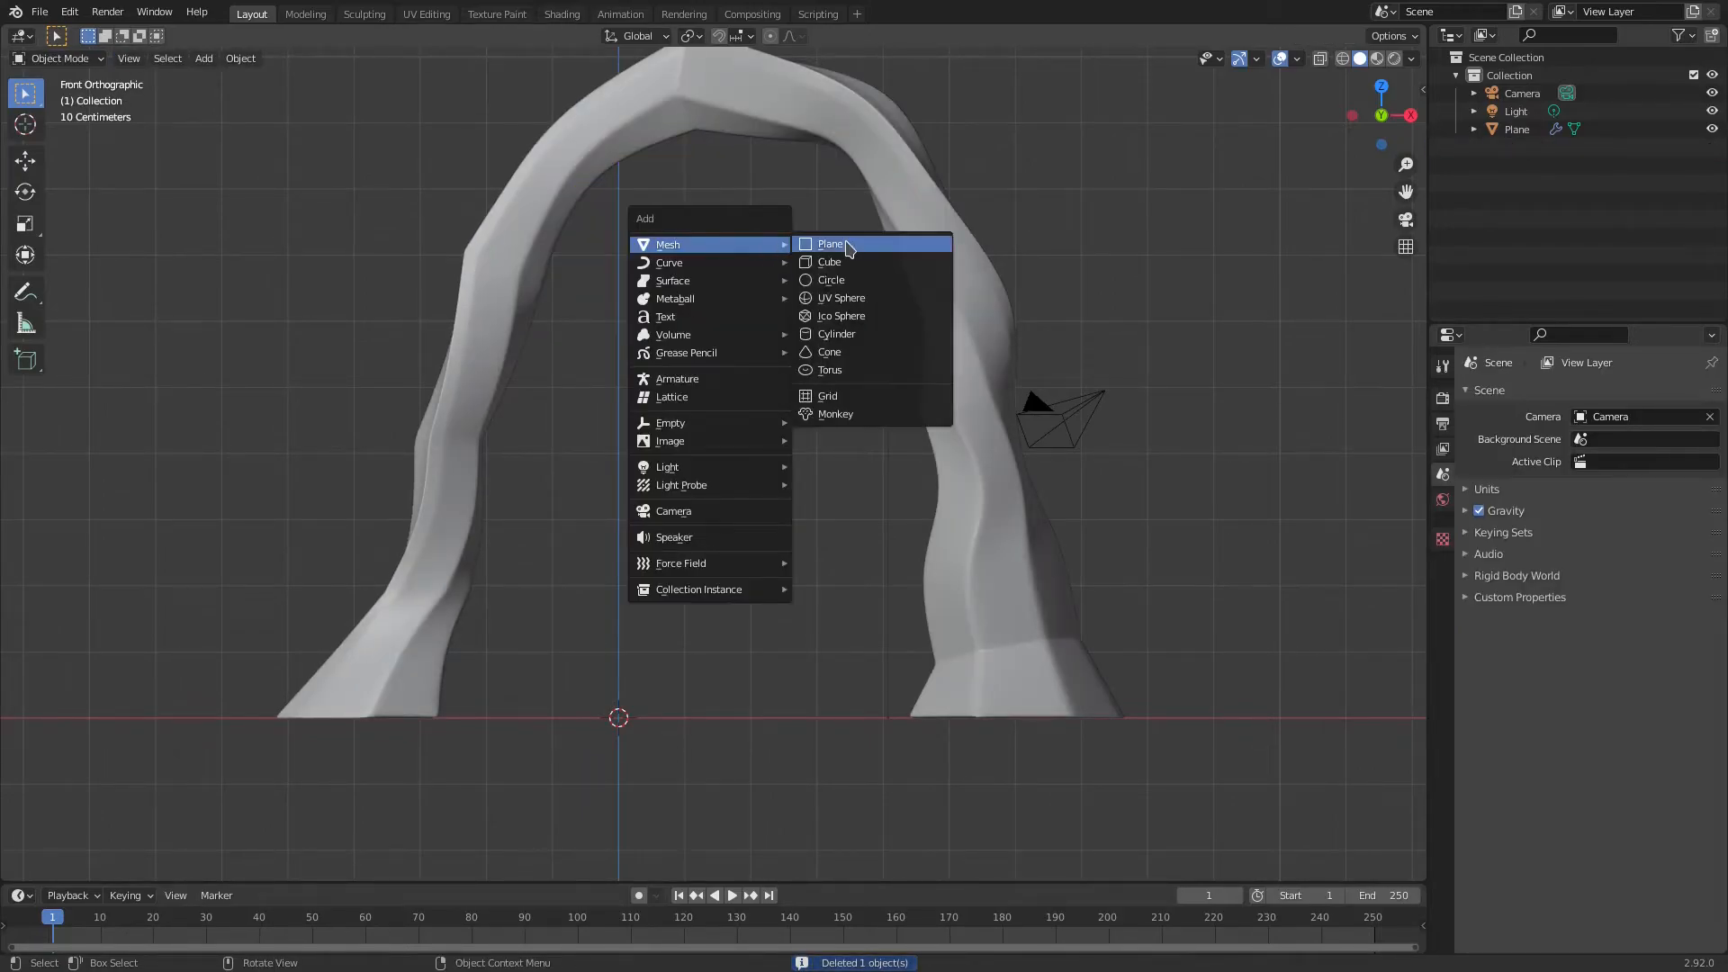
left_click(864, 241)
key("r")
key("x")
key("9")
key("0")
key("Return")
key("g")
left_click(898, 137)
- Move the new plane's whole mesh up about 3.44 m in Edit Mode to the underside of the arch's crest
key("Tab")
left_click_drag(577, 430, 909, 582)
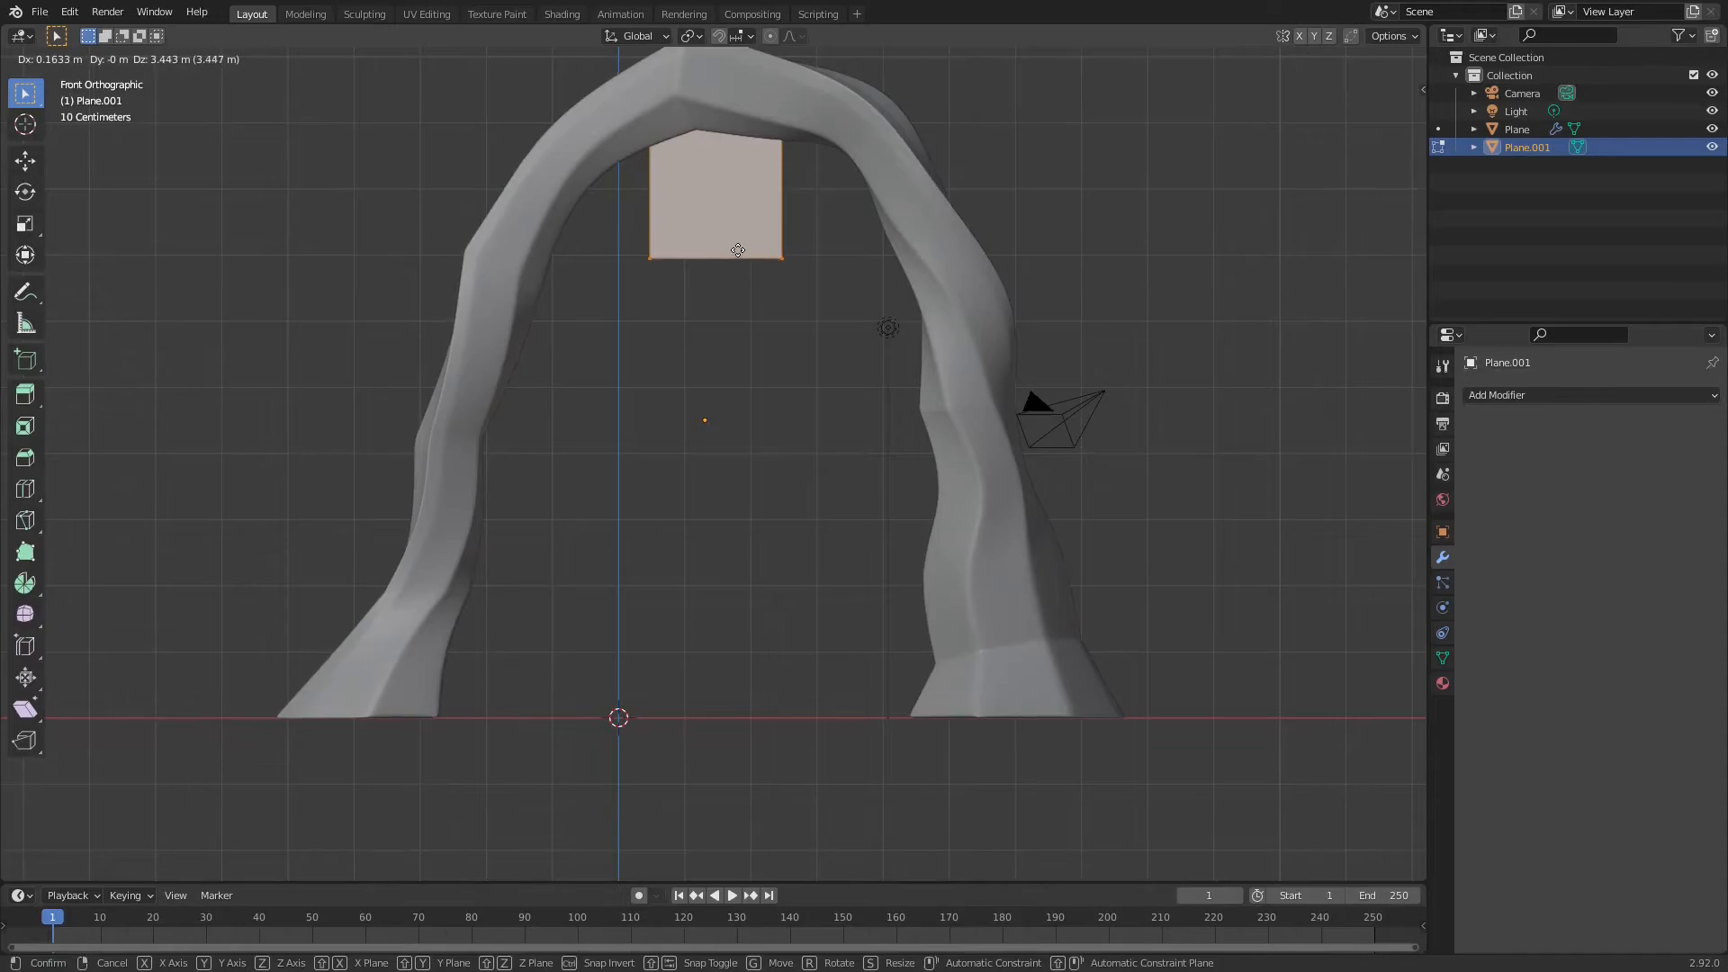
left_click(738, 251)
- Move the plane's two lower corner vertices outward and up onto the arch's inner edge on both sides
key("g")
left_click(561, 199)
left_click(781, 258)
key("g")
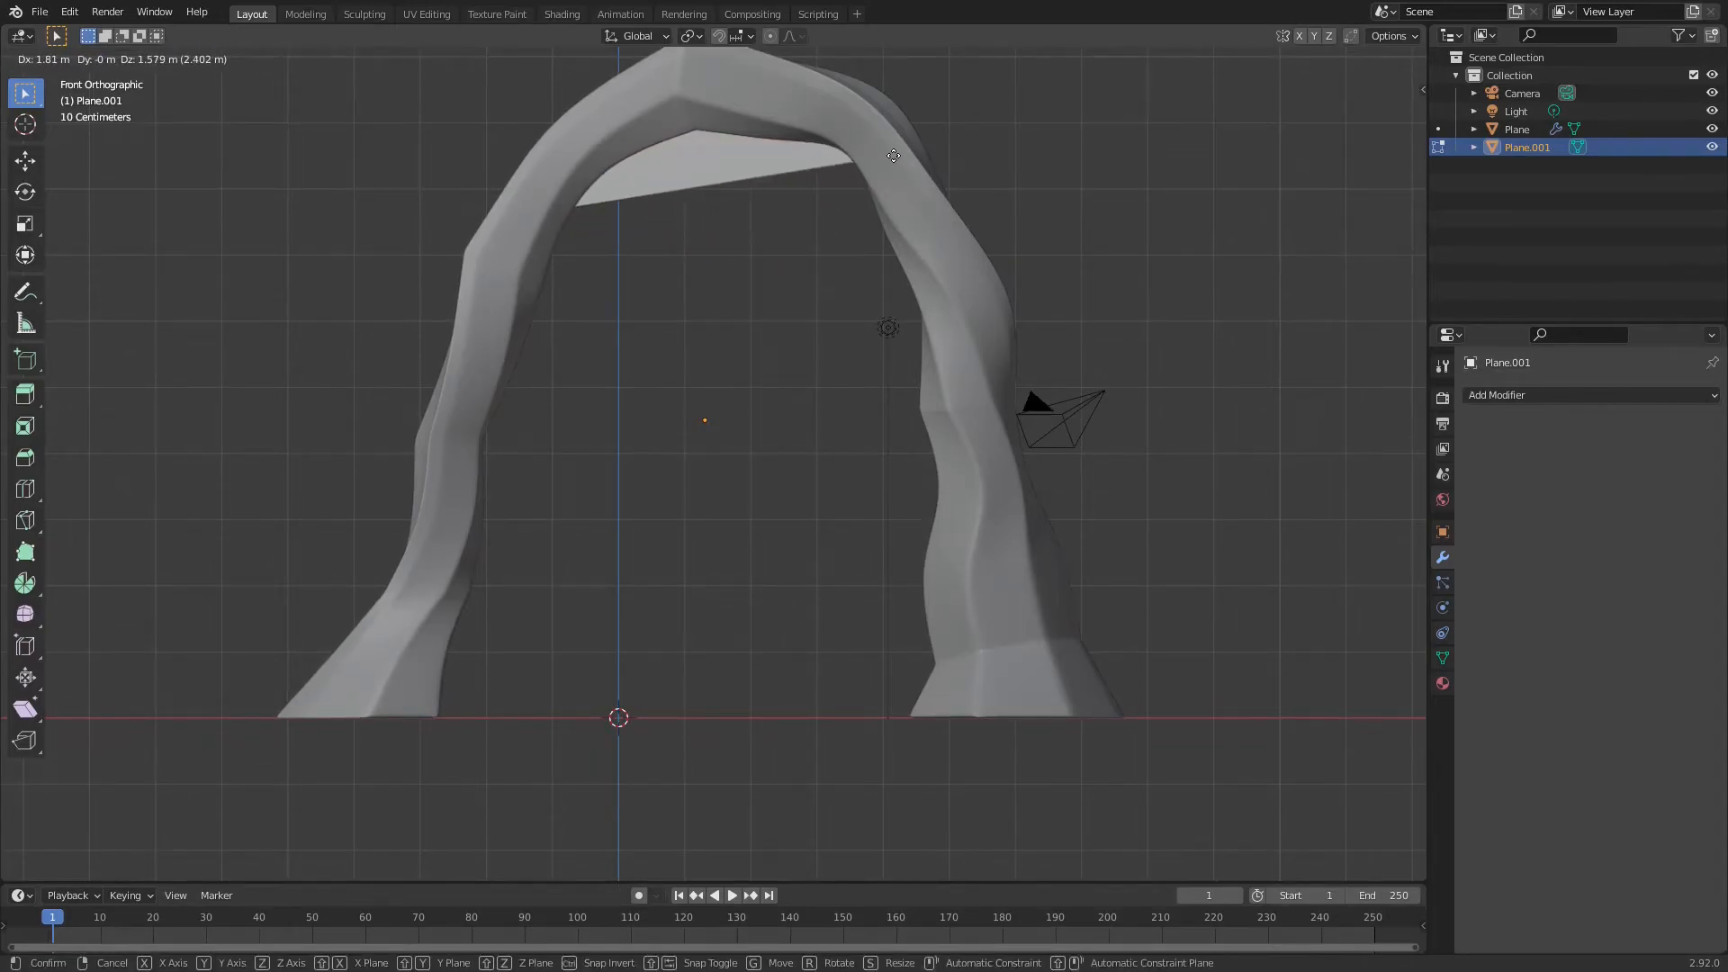
left_click(895, 155)
left_click(580, 208)
key("g")
left_click(581, 187)
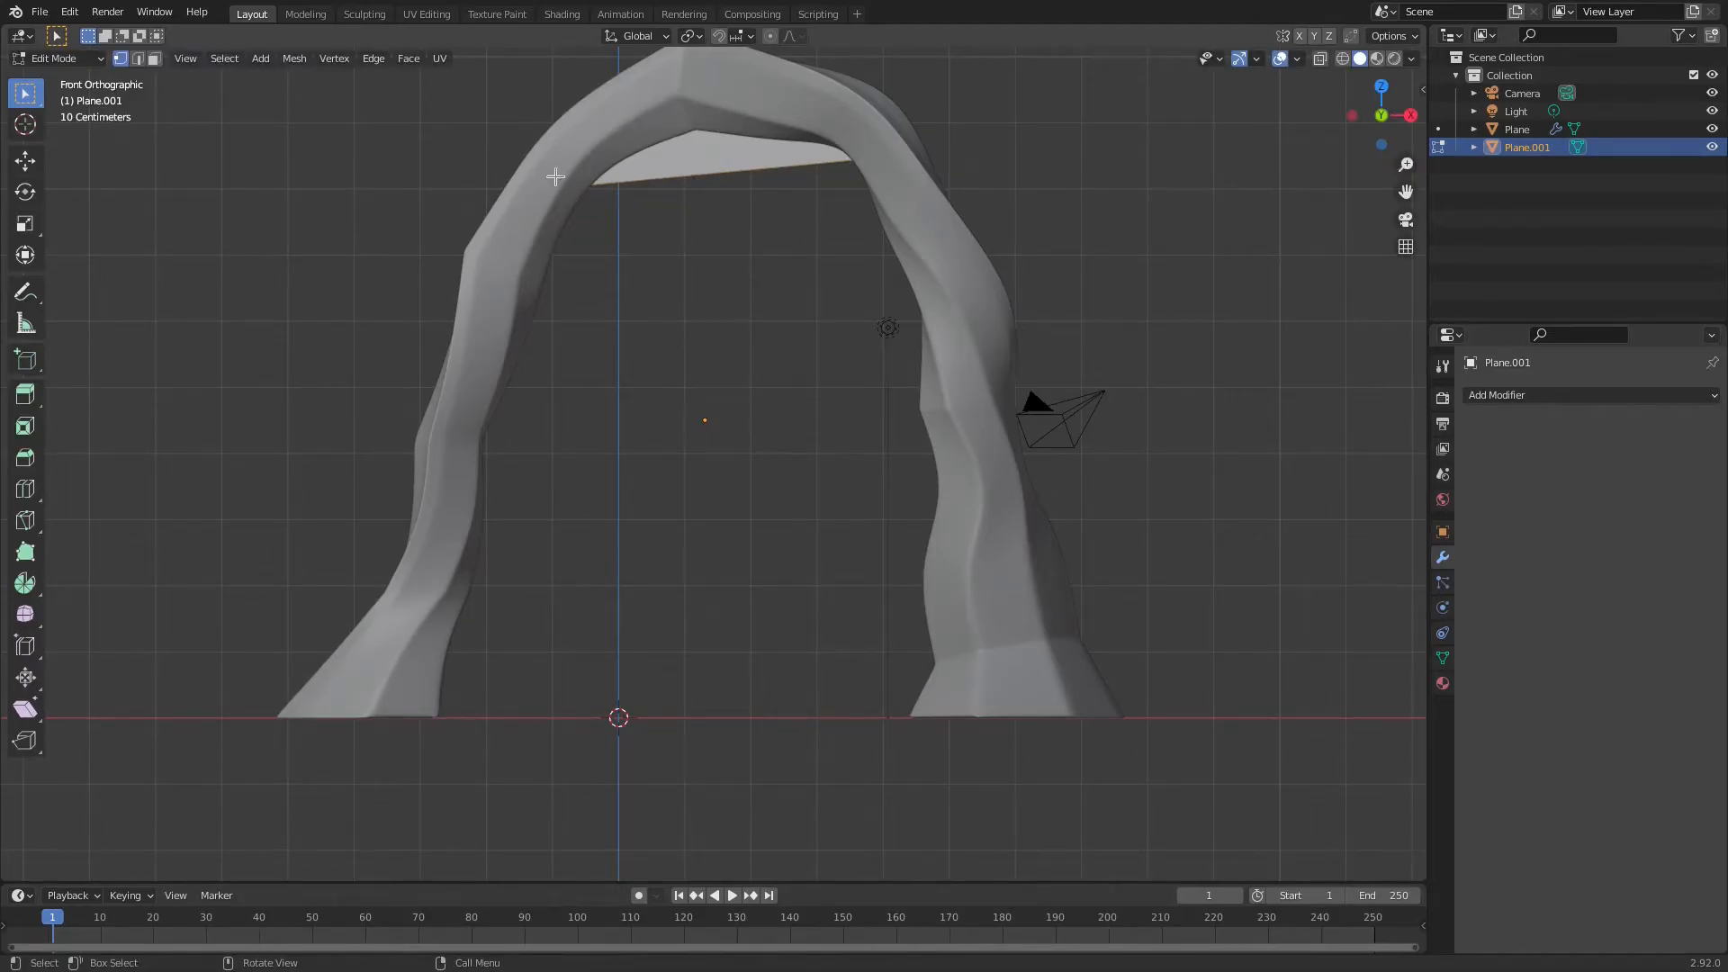
- Extrude the fill plane's lower edge downward in seven successive segments until it reaches the ground
key("e")
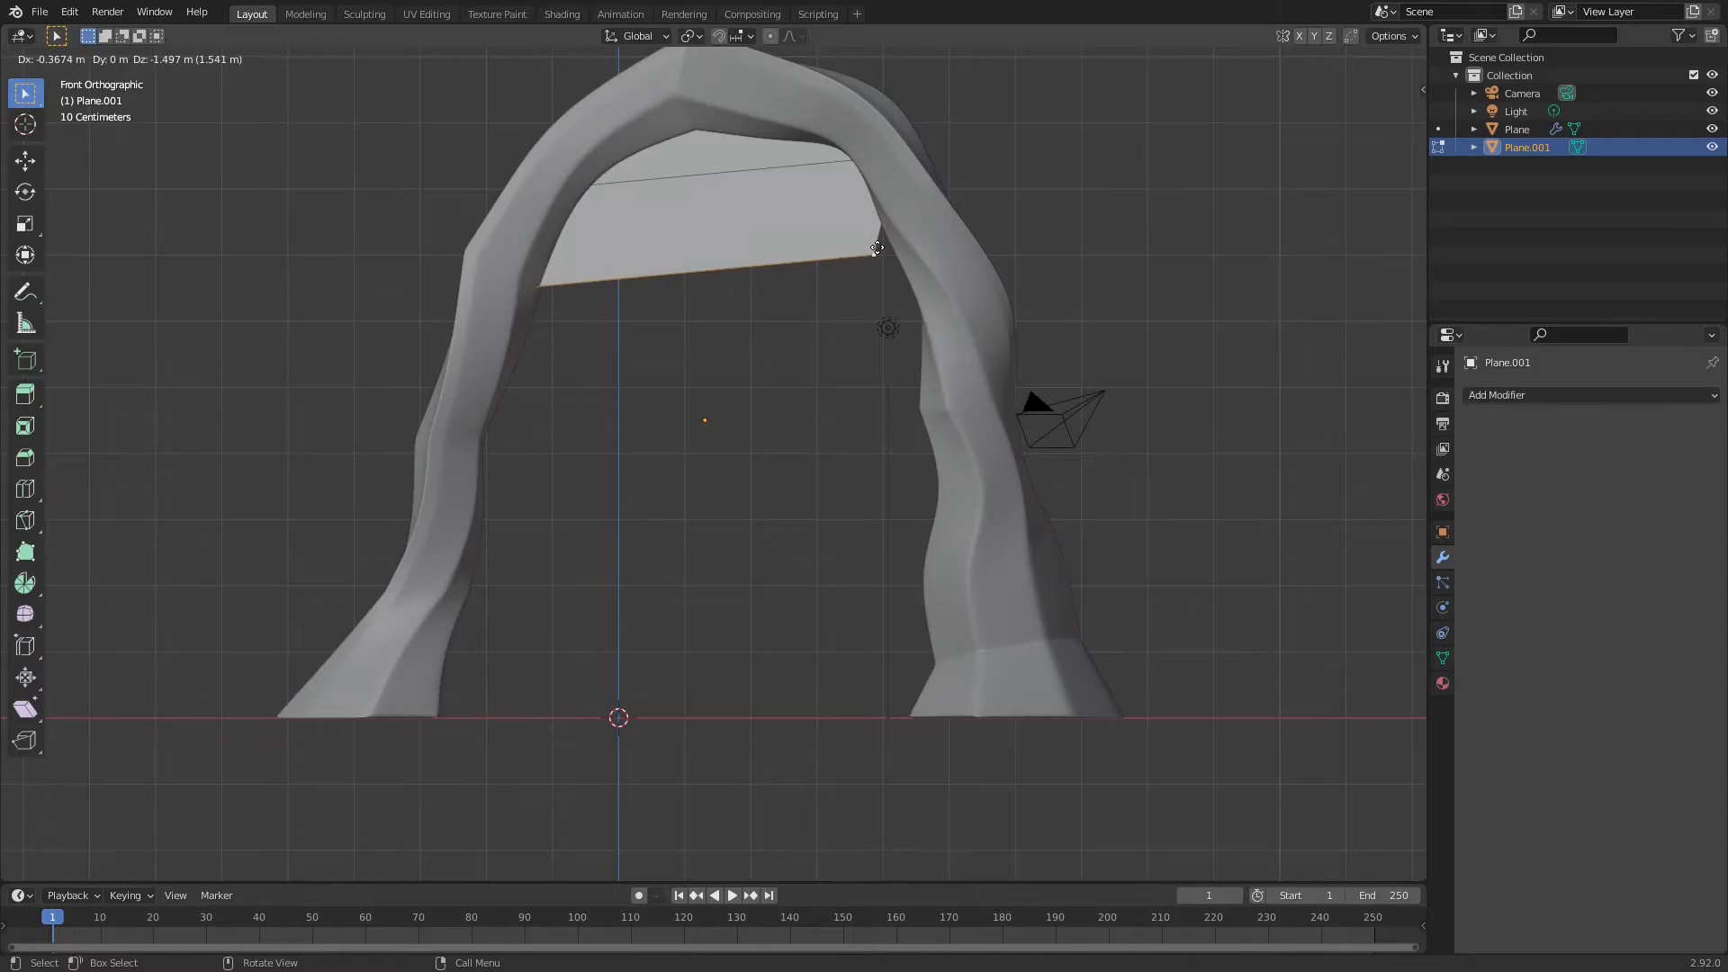
left_click(891, 254)
key("e")
left_click(885, 349)
key("e")
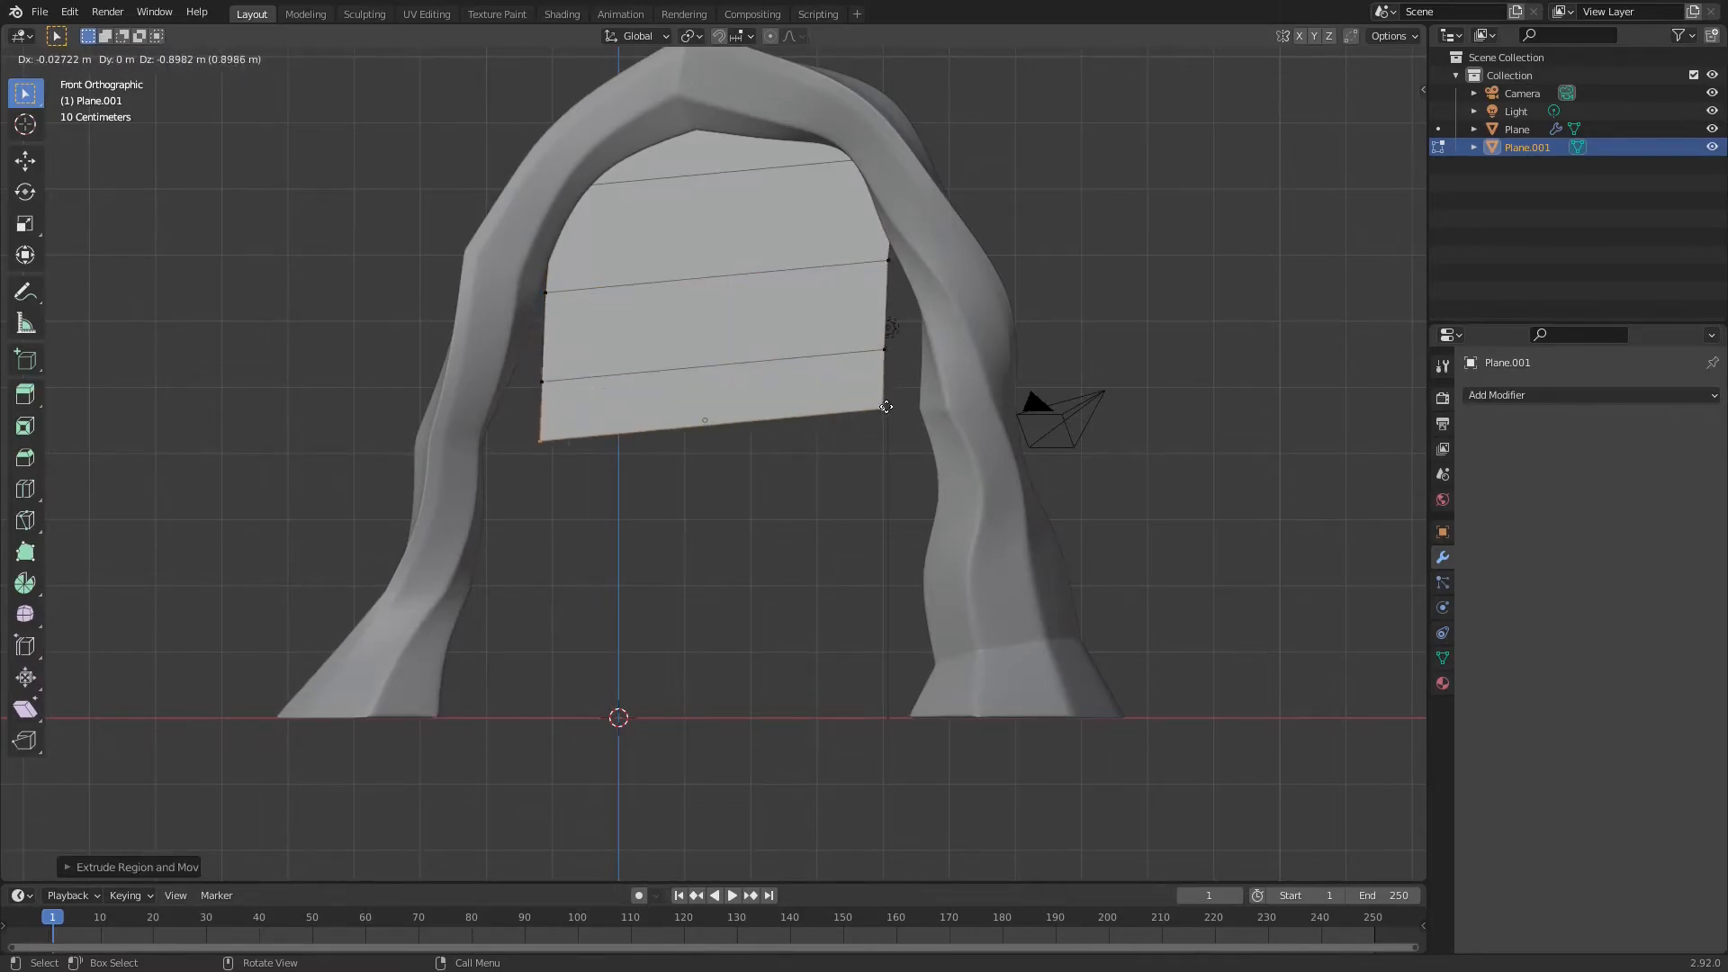
left_click(884, 430)
key("e")
left_click(877, 504)
key("e")
left_click(868, 570)
key("e")
left_click(864, 639)
key("e")
left_click(861, 711)
- Flatten the plane's lowest edge by scaling it to 0 along Z, and raise it along Z to the ground line
key("s")
key("z")
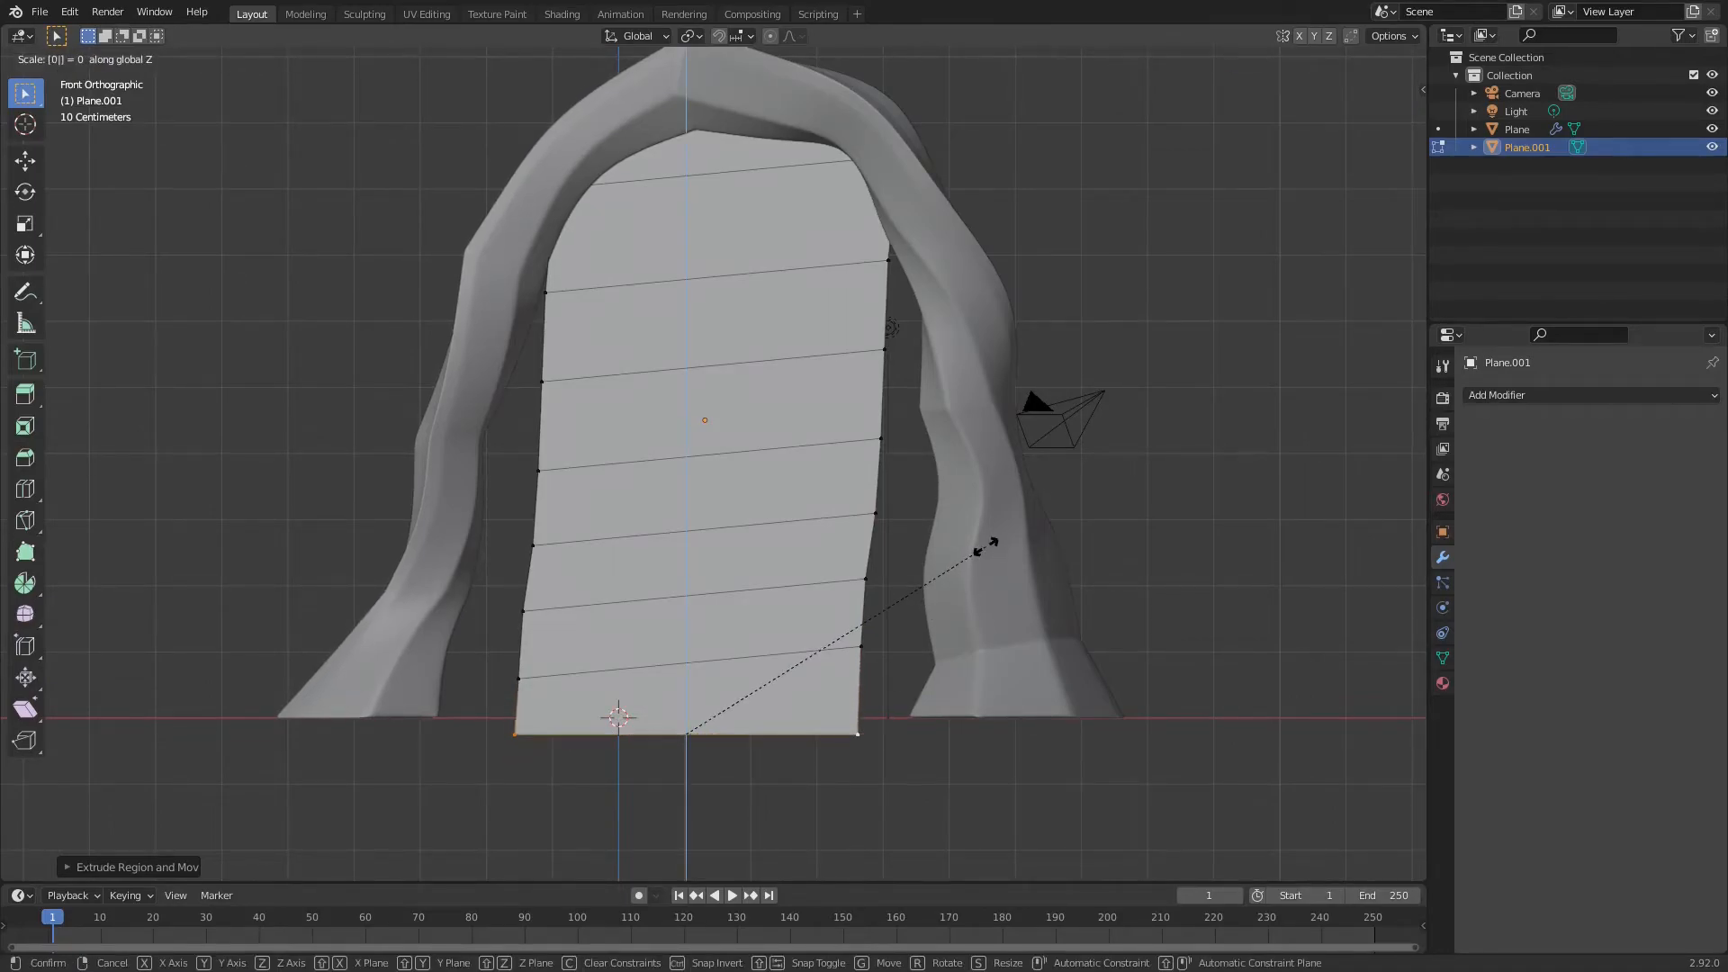
key("Return")
key("g")
key("z")
left_click(880, 654)
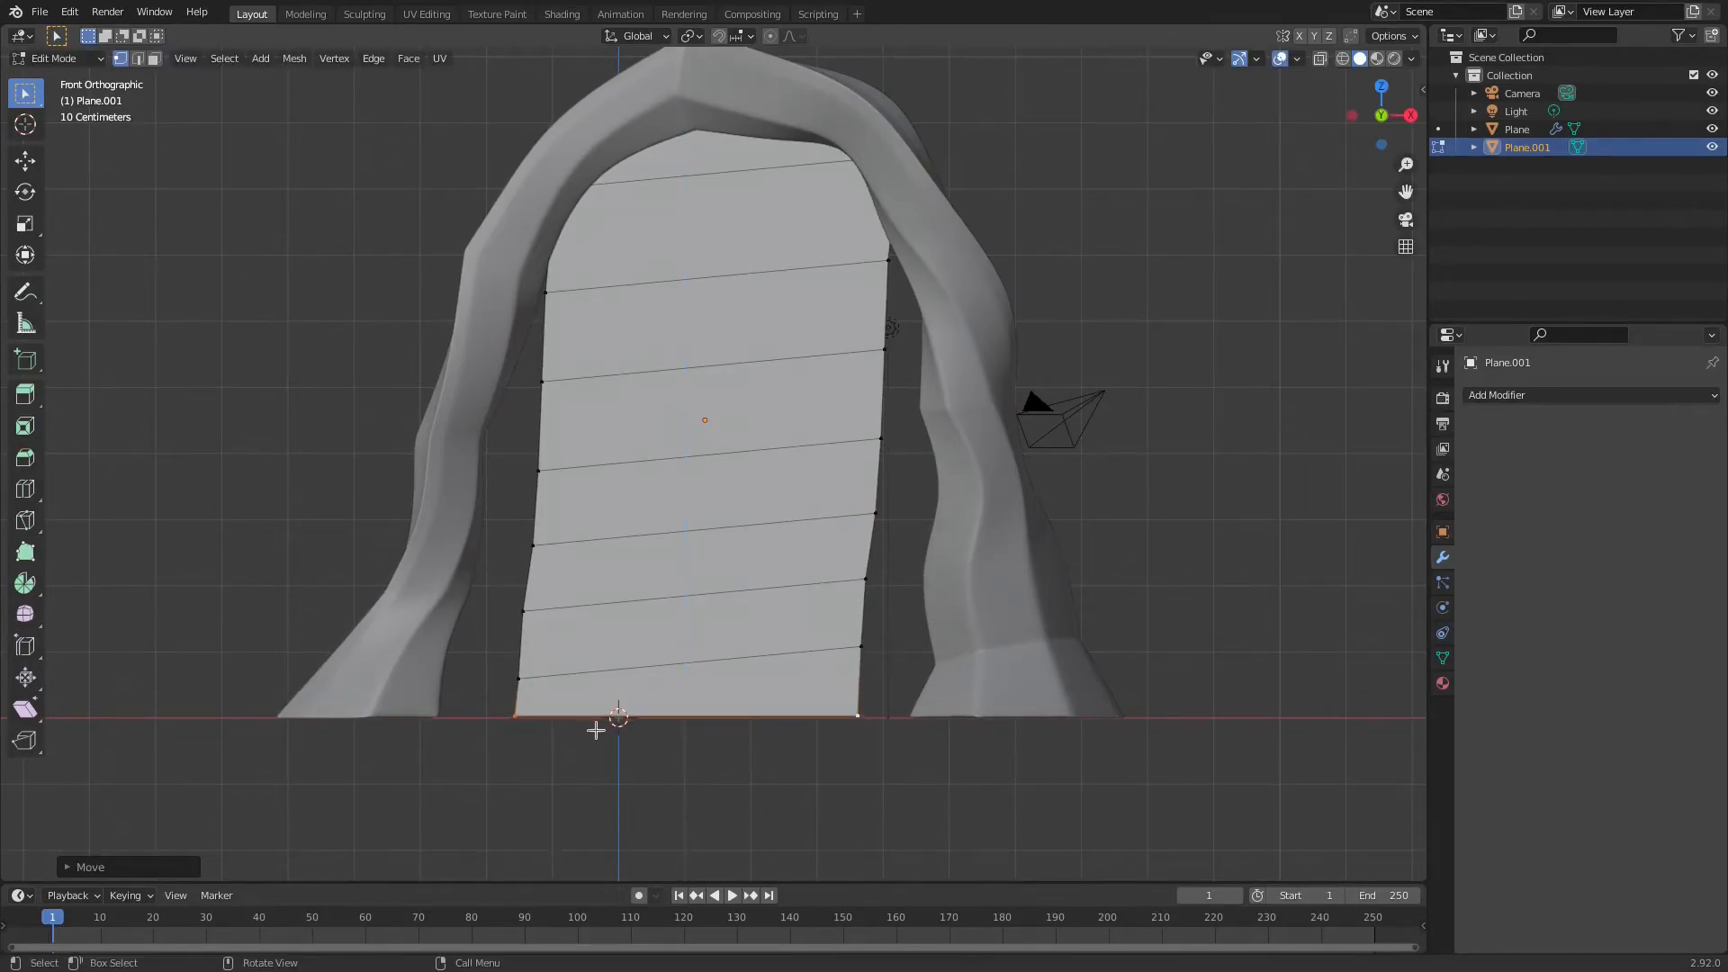
- Move the vertices along the plane's −X side outward onto the arch's inner edge
key("g")
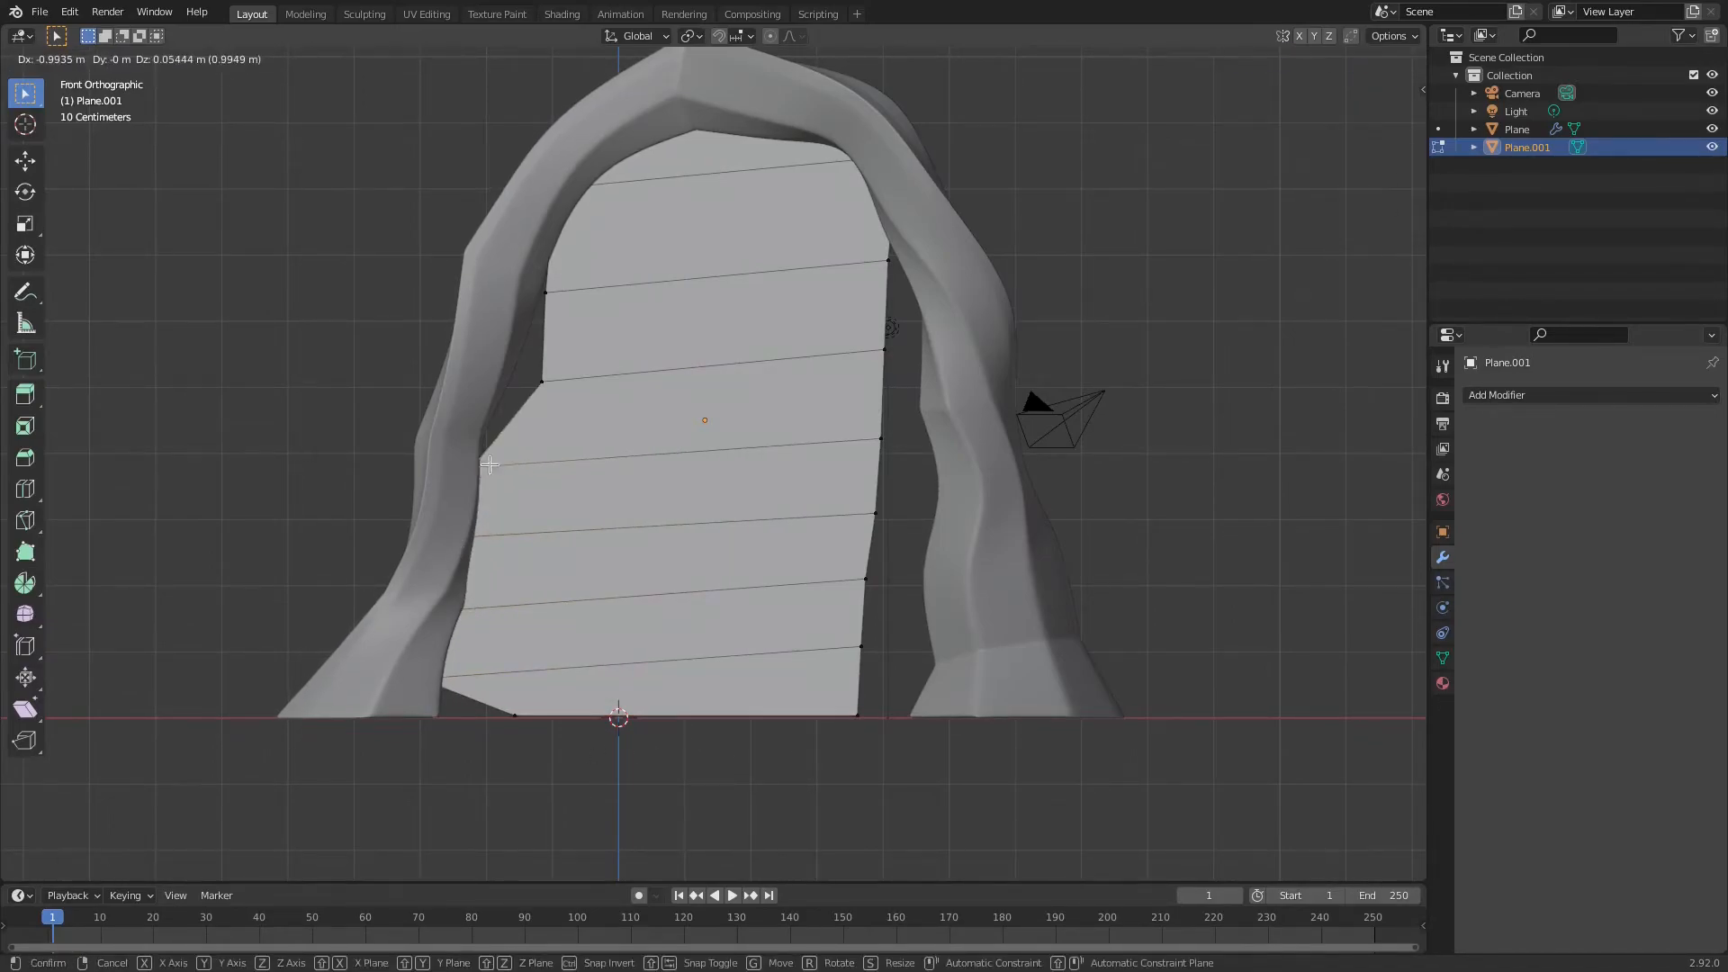
left_click(493, 378)
left_click(552, 293)
key("g")
left_click(541, 283)
- Move the three upper extruded vertices on the plane's +X side outward onto the arch's inner edge
left_click(881, 271)
key("g")
left_click(924, 272)
left_click(879, 347)
key("g")
left_click(933, 362)
left_click(886, 440)
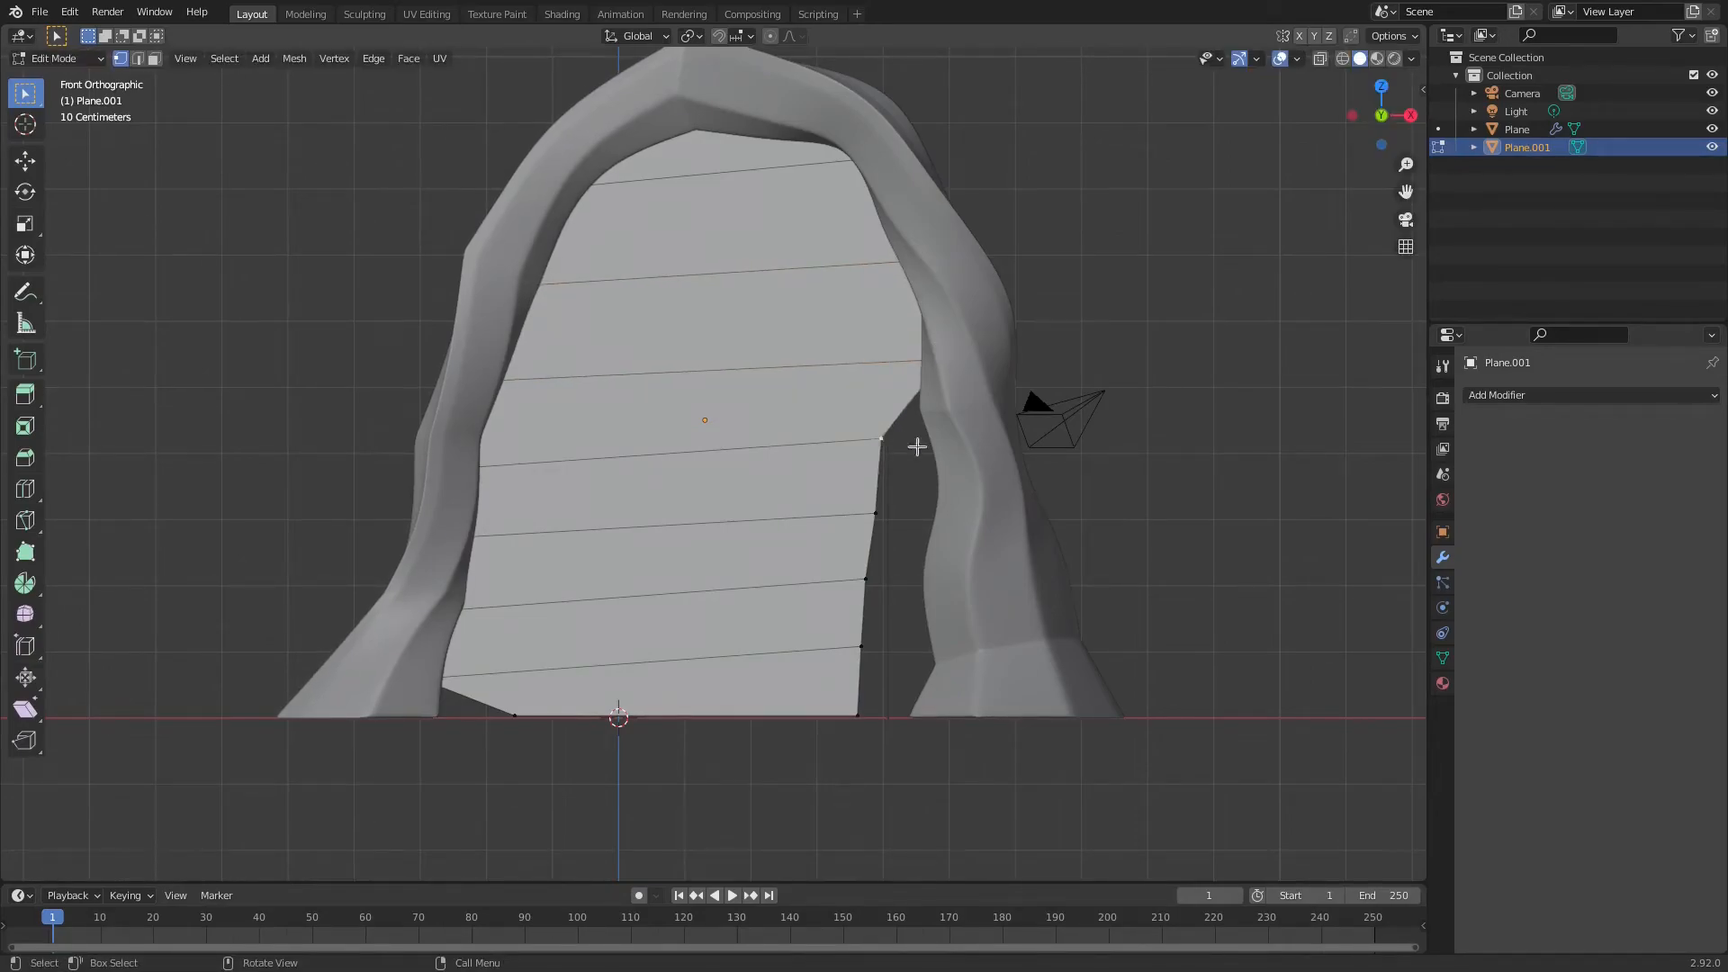
key("g")
left_click(956, 464)
- Move the next three vertices down the plane's +X side outward onto the arch leg's inner edge, leaving the ground corner
left_click(887, 517)
key("g")
left_click(979, 538)
left_click(860, 583)
key("g")
left_click(922, 611)
left_click(880, 651)
key("g")
left_click(974, 671)
- Select the plane's two ground corner vertices and lower the bottom edge exactly onto the X axis line
key("b")
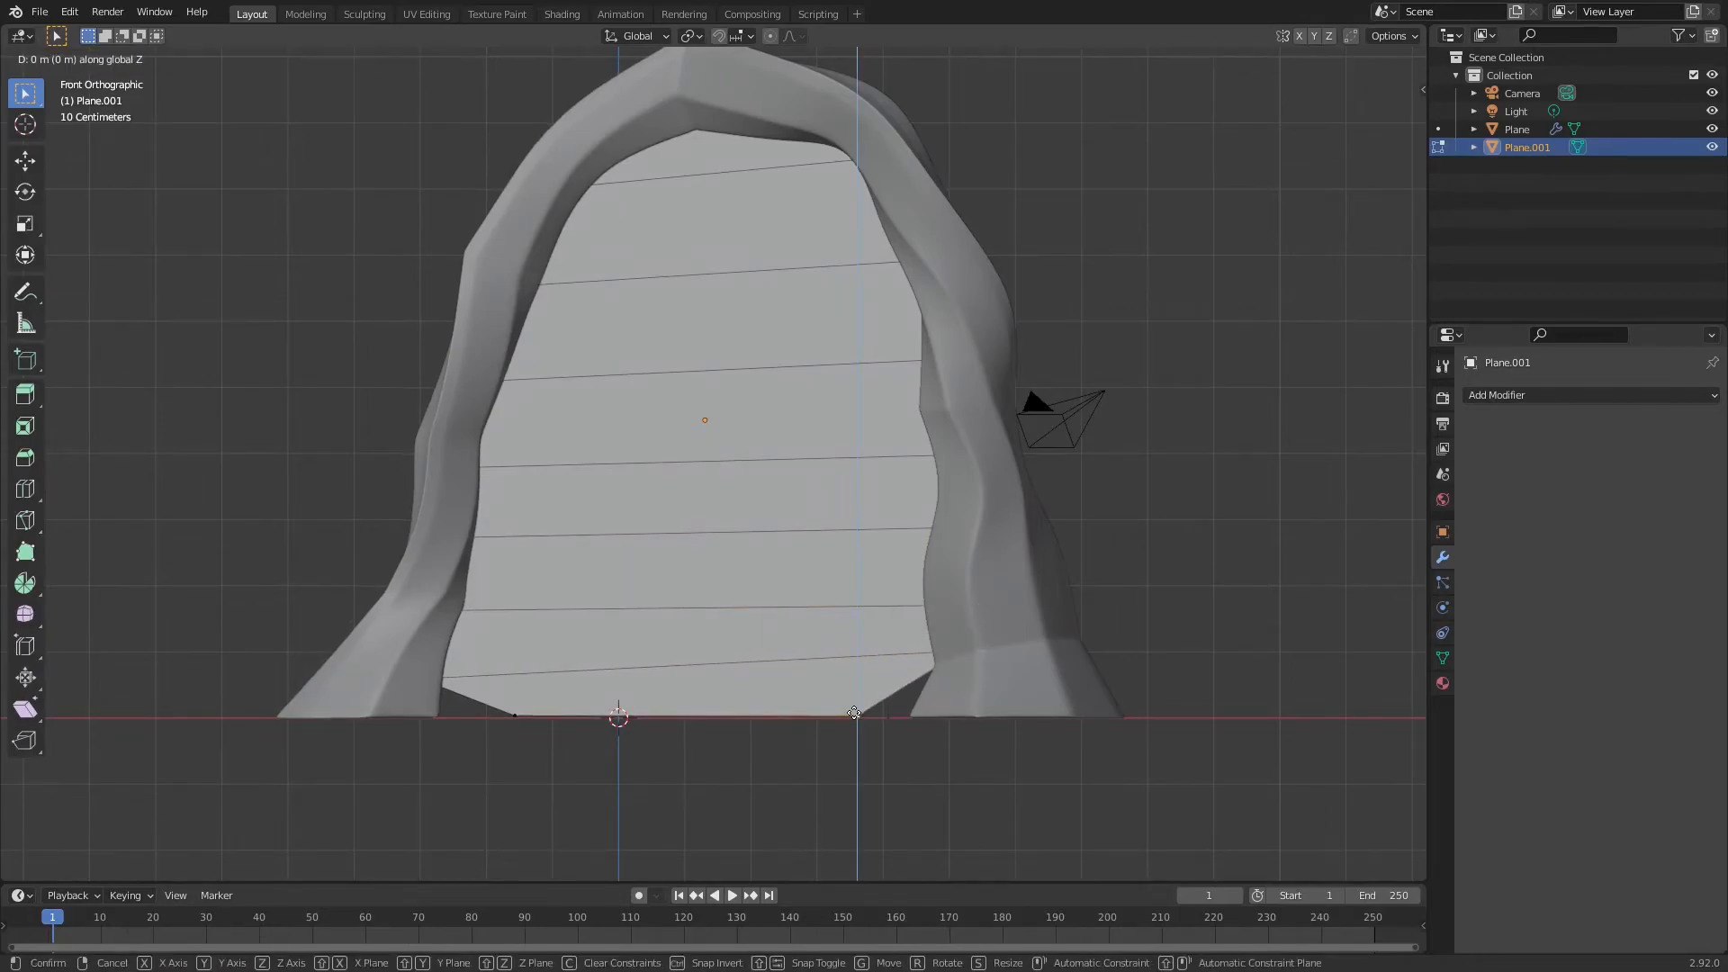
left_click_drag(959, 789, 423, 706)
scroll(686, 711, "up", 3)
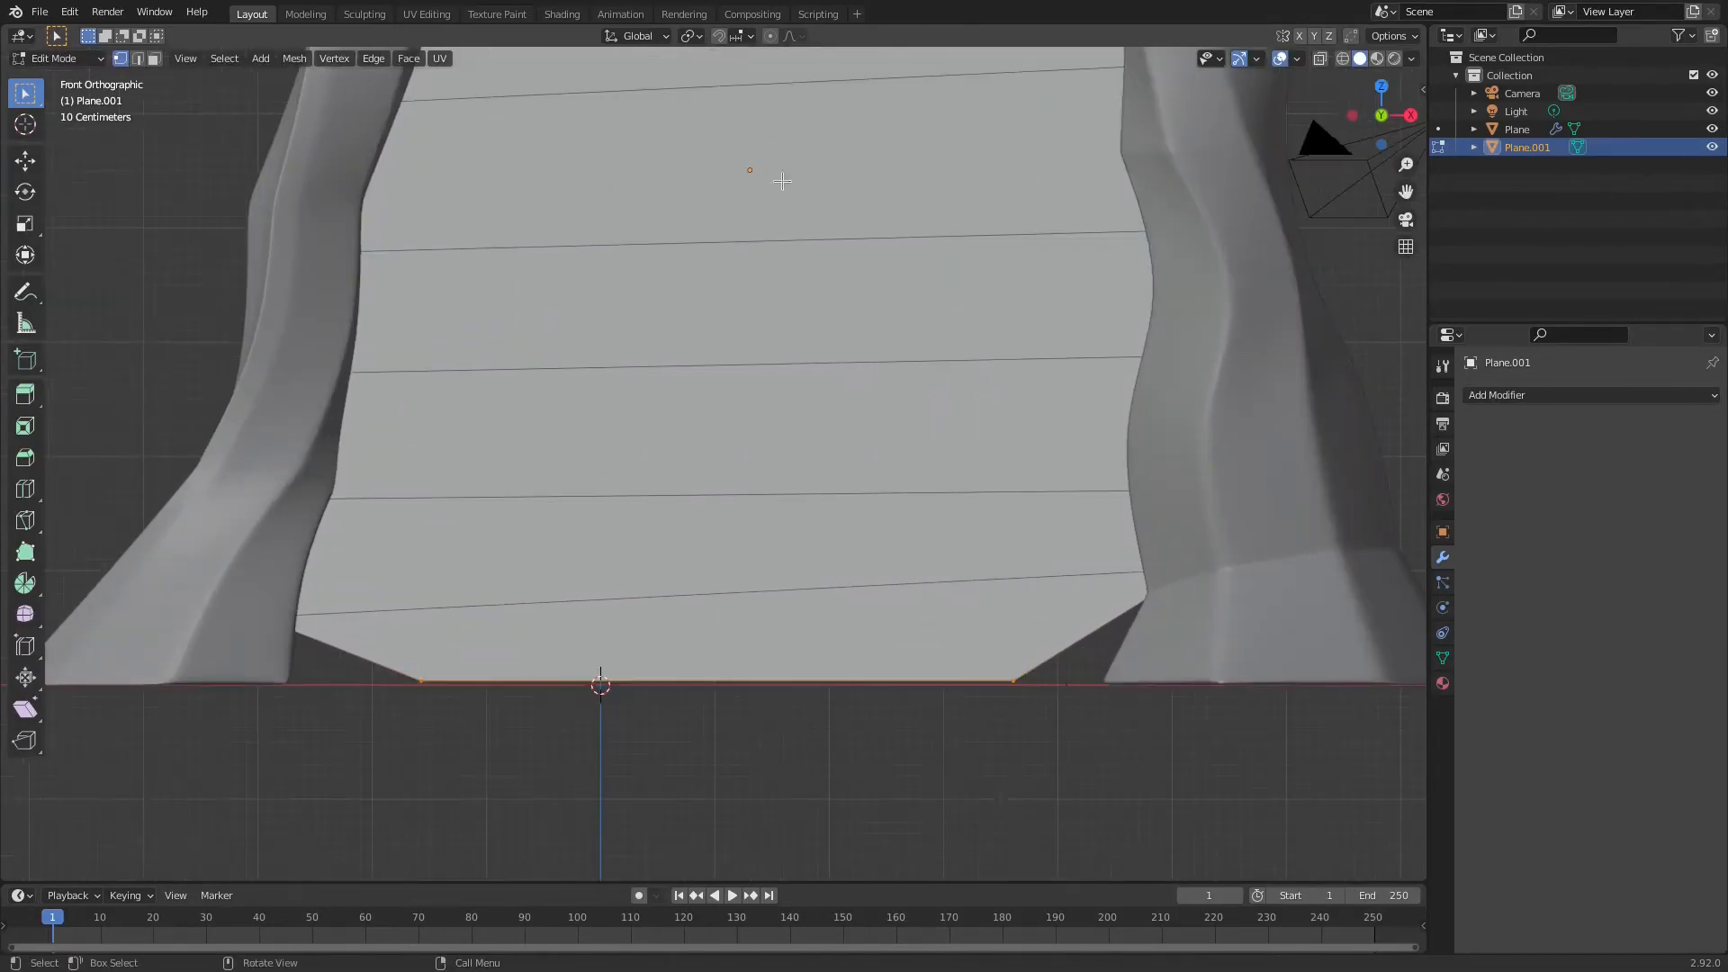
scroll(573, 608, "up", 2)
middle_click_drag(558, 640, 726, 339, "shift")
scroll(455, 513, "up", 6)
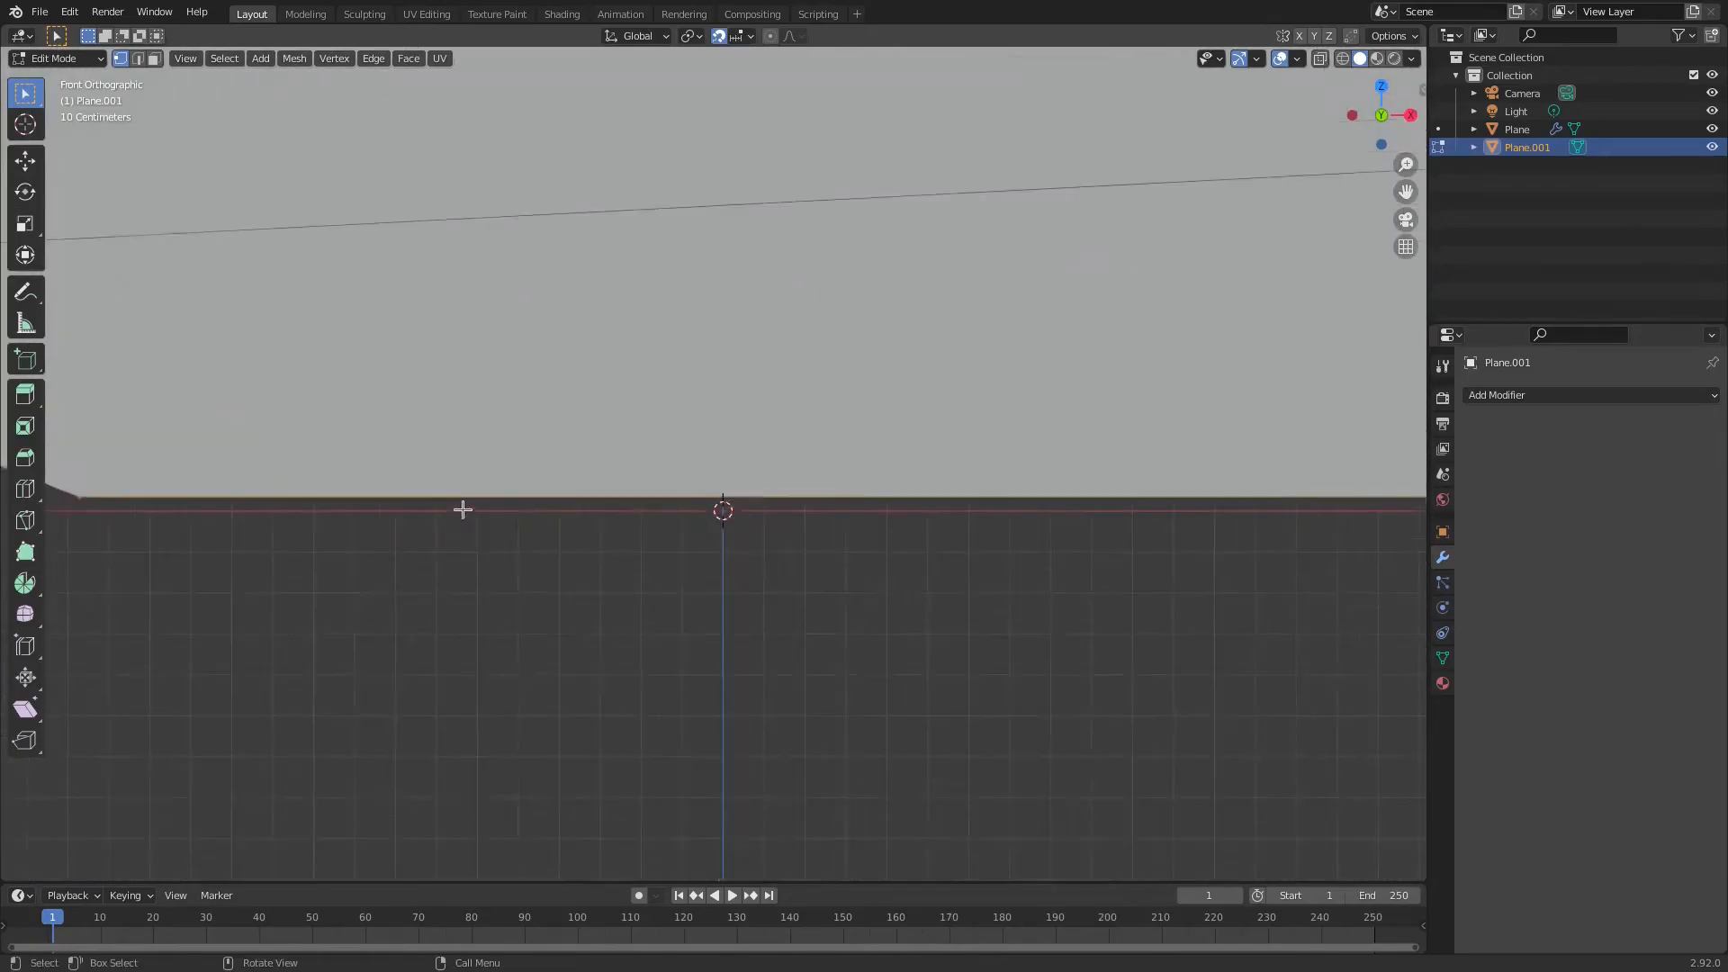
middle_click_drag(82, 513, 564, 513, "shift")
scroll(564, 513, "up", 3)
middle_click_drag(799, 473, 1391, 413, "shift")
scroll(1097, 405, "up", 5)
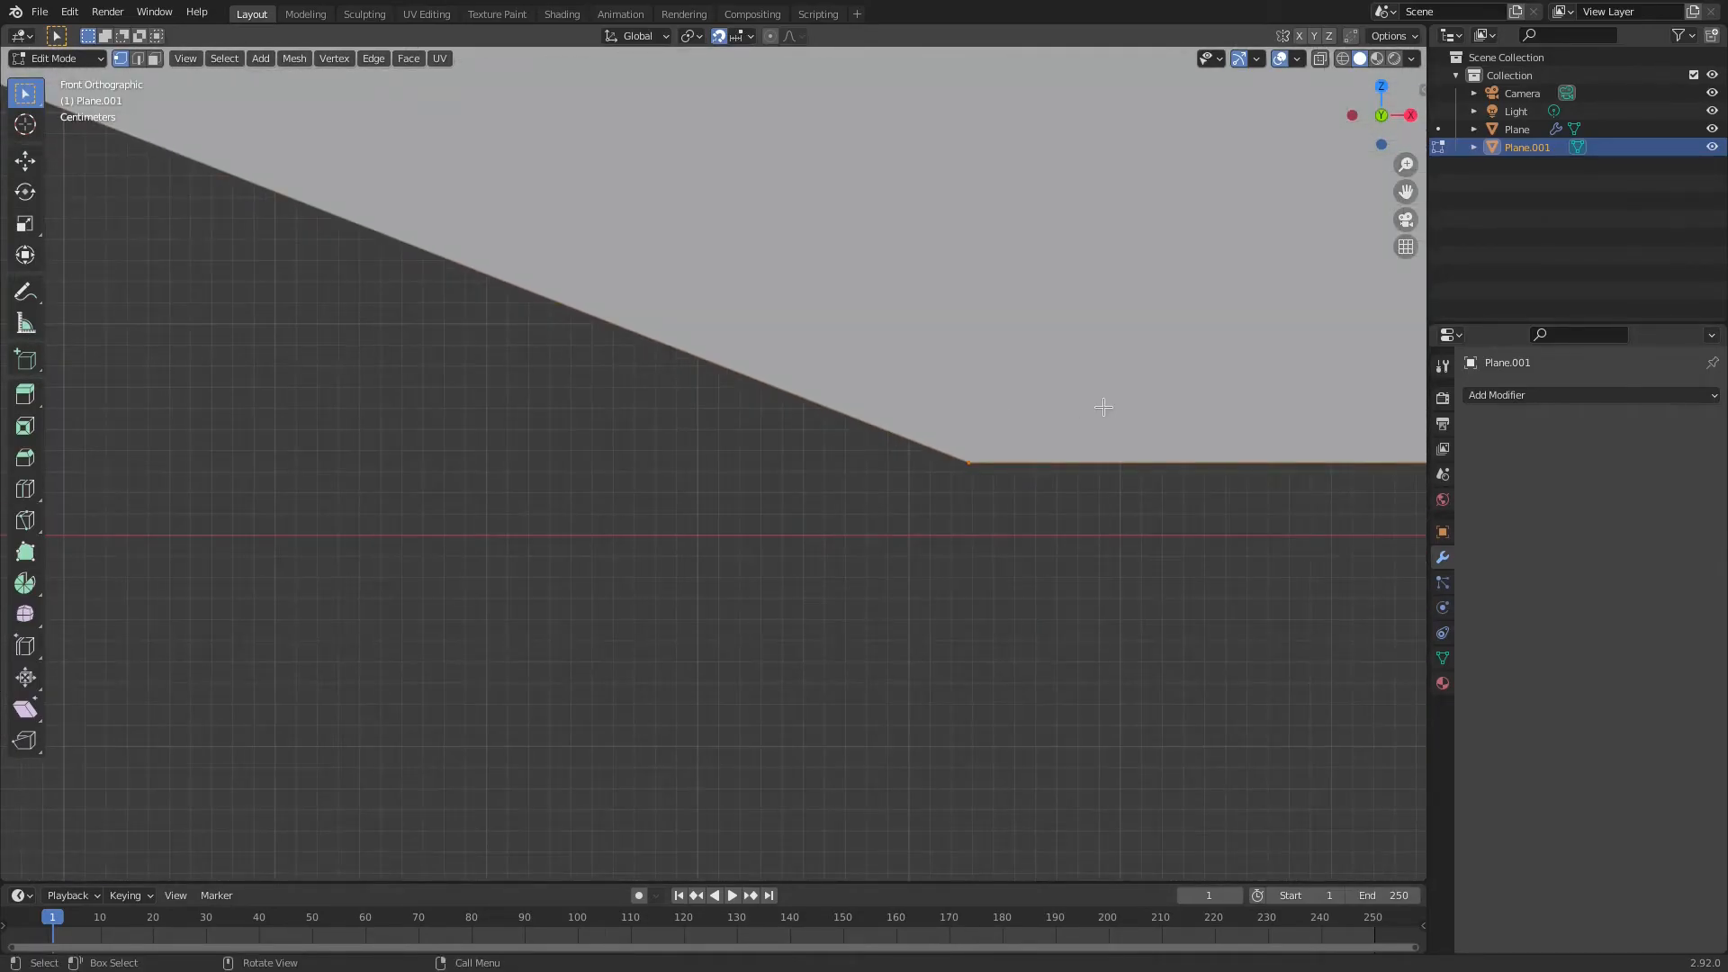
key("g")
left_click(1107, 482)
scroll(1040, 557, "down", 6)
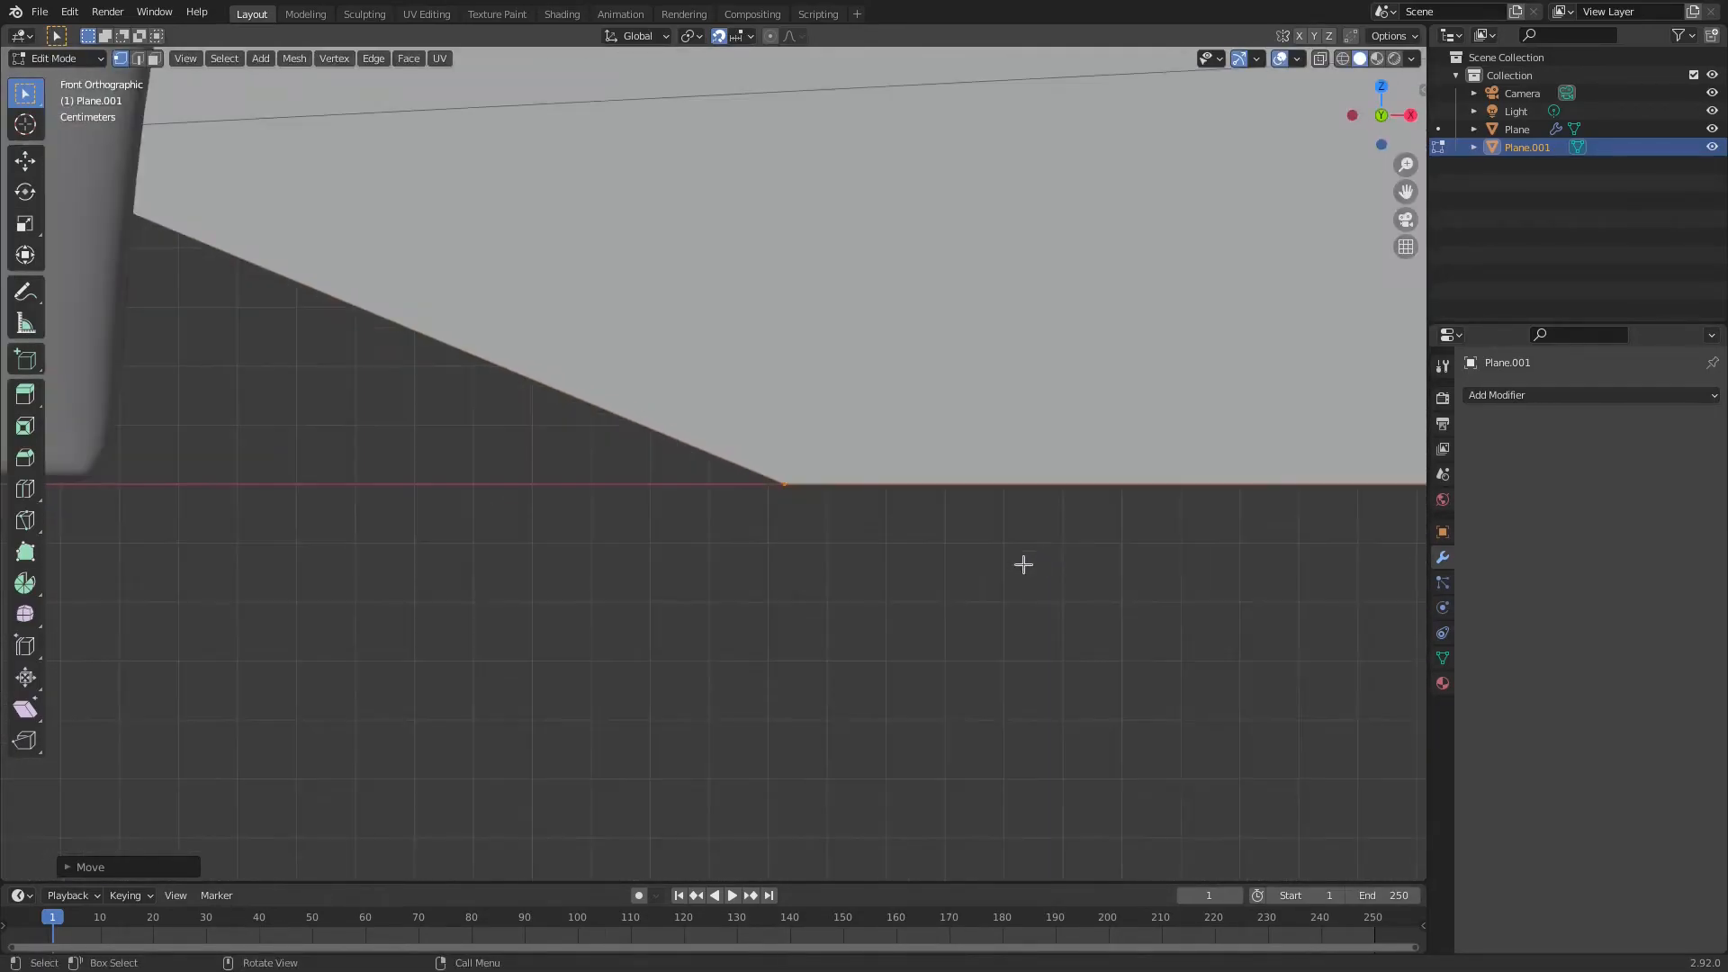
- Move both ground corners of the plane outward along X to the arch's feet, the −X one by about 1.03 m
scroll(1039, 556, "down", 15)
middle_click_drag(889, 490, 838, 548, "shift")
scroll(878, 522, "up", 4)
left_click(1027, 595)
key("g")
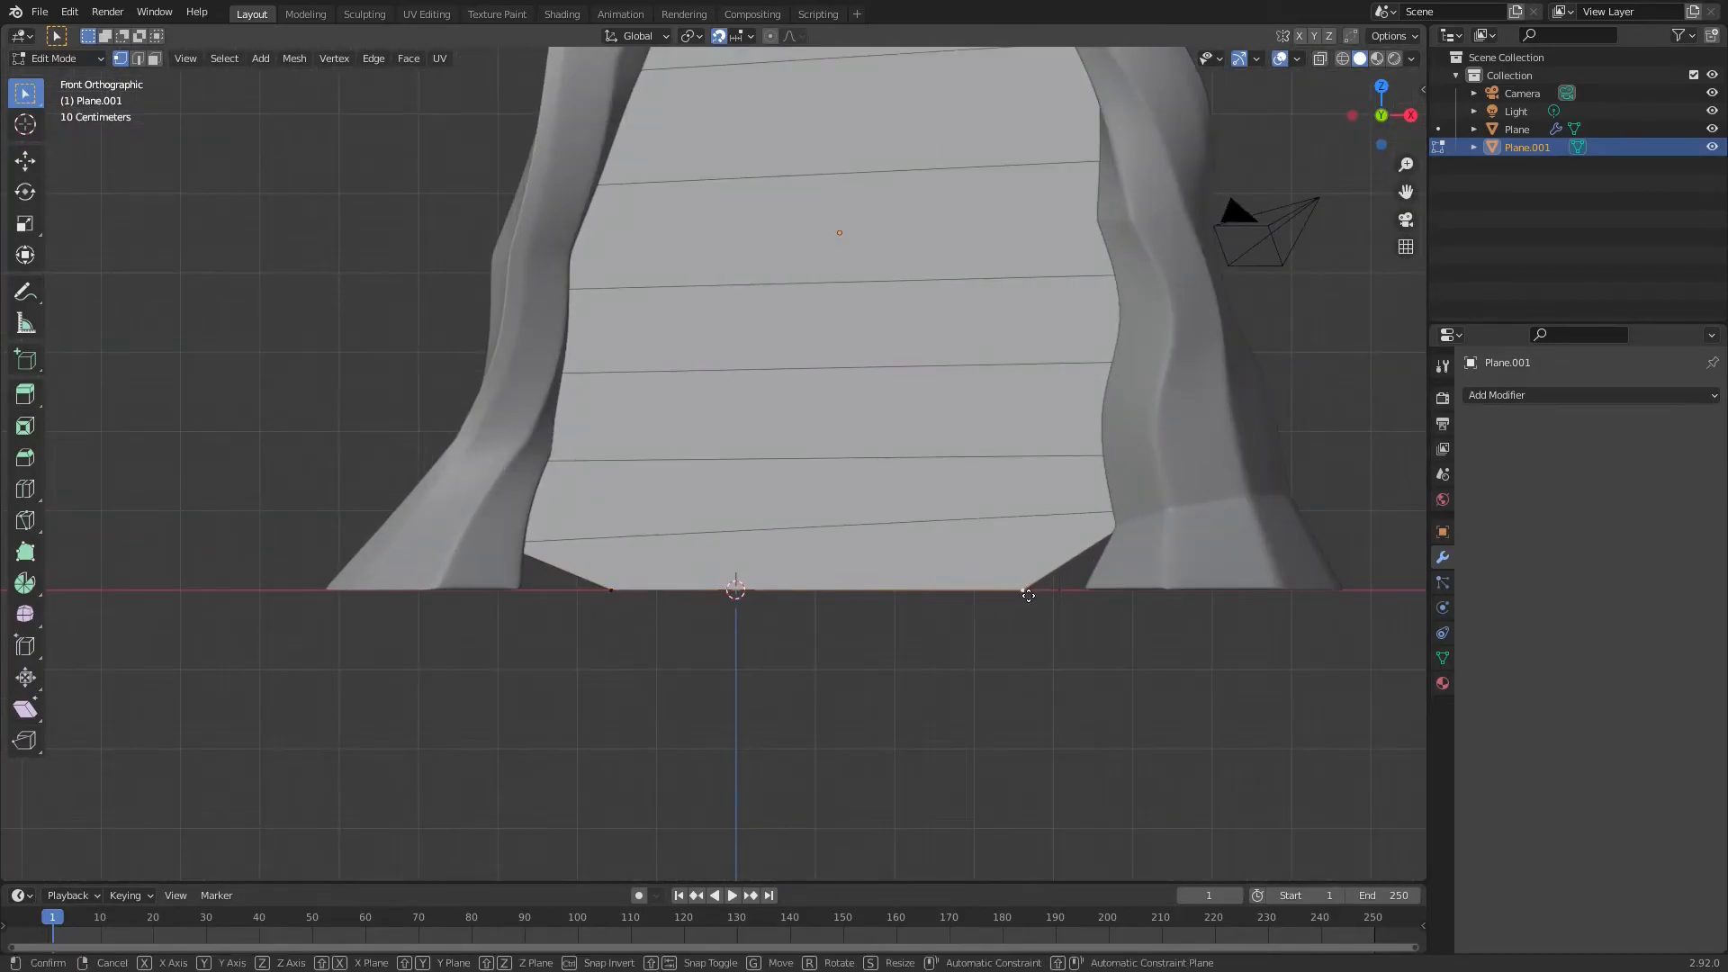
key("x")
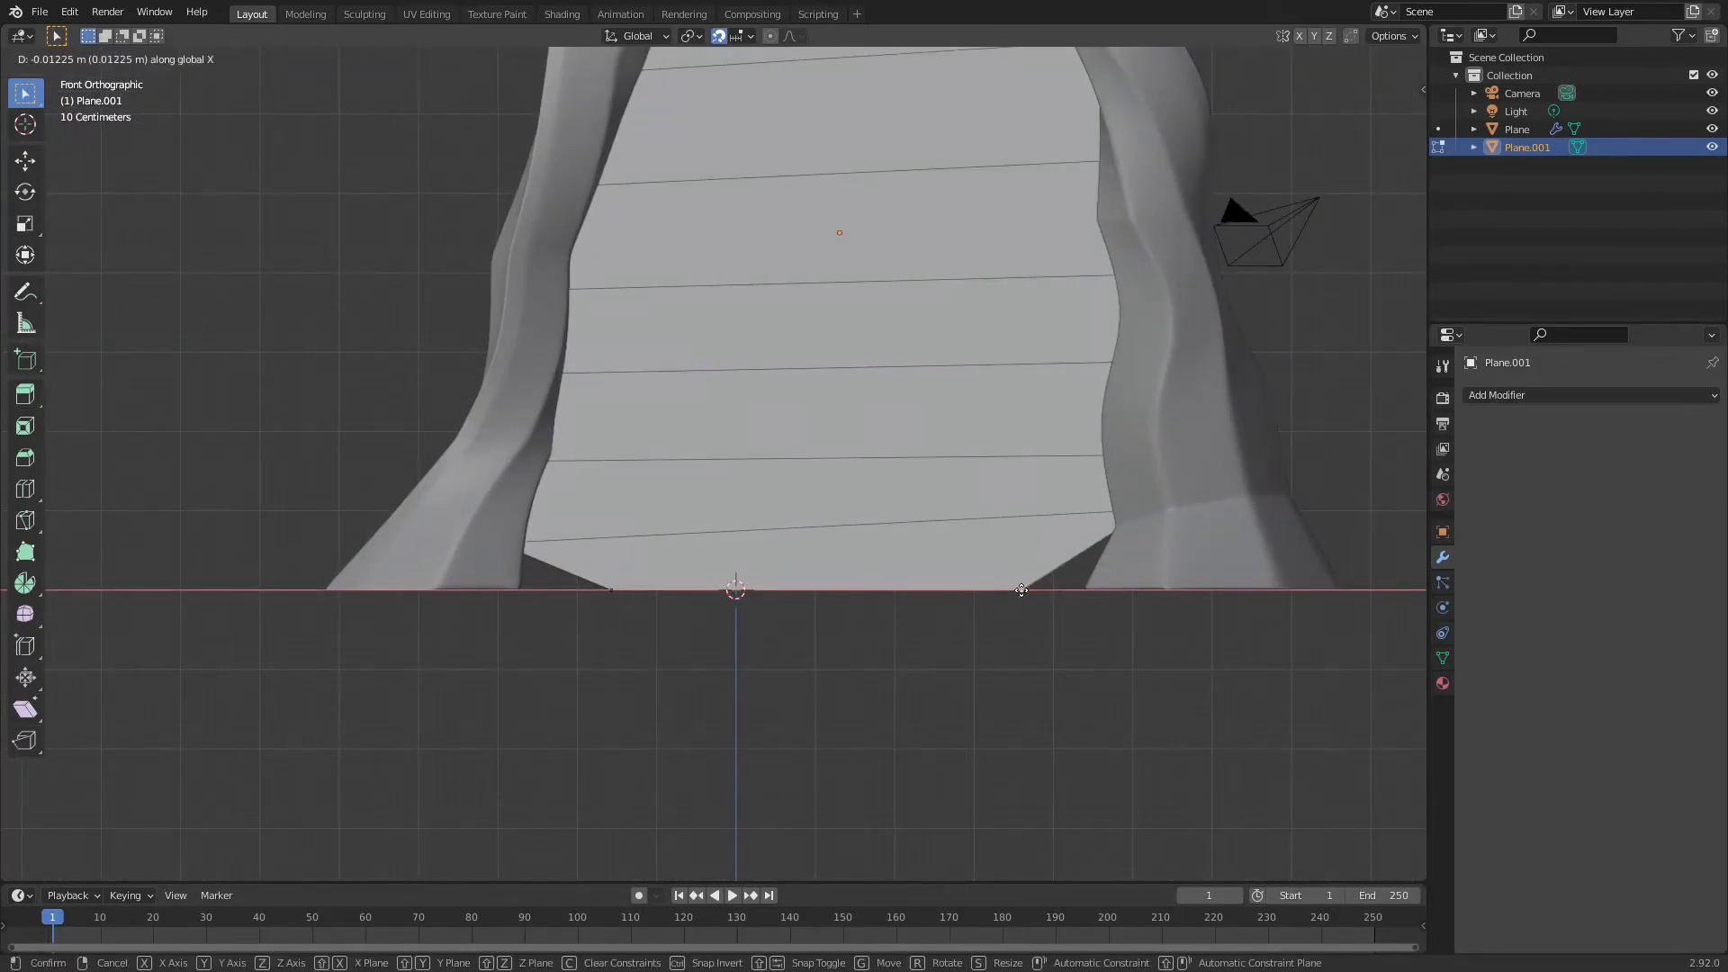
left_click(1127, 591)
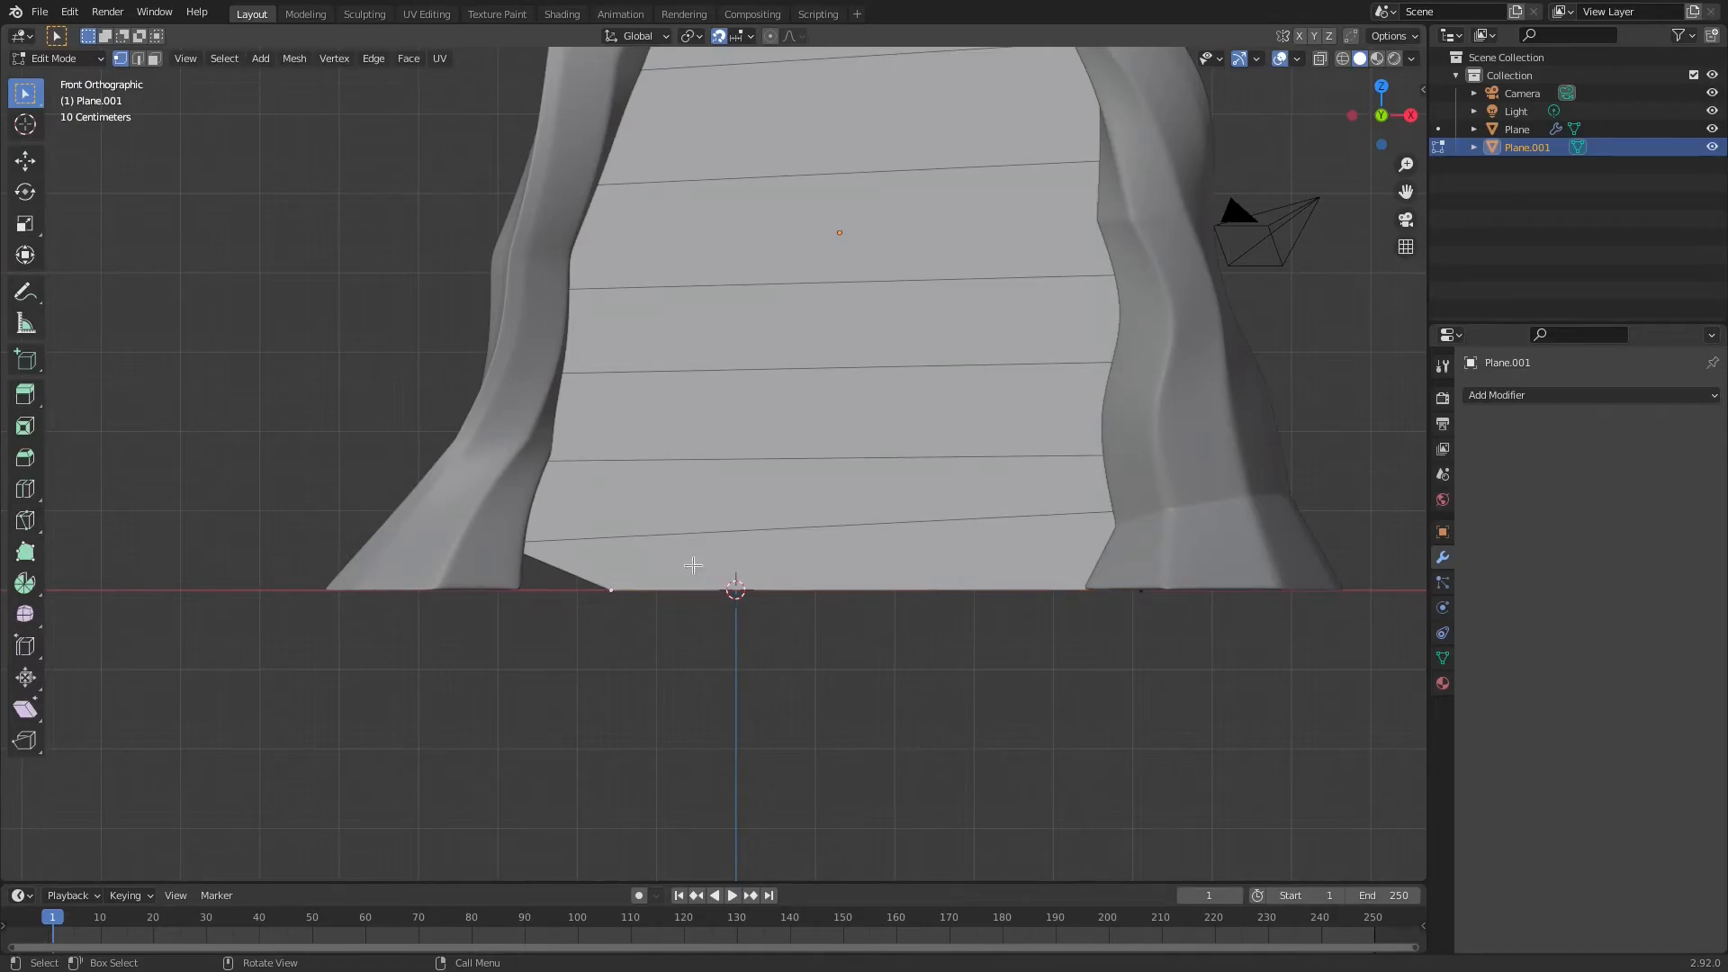
key("g")
key("x")
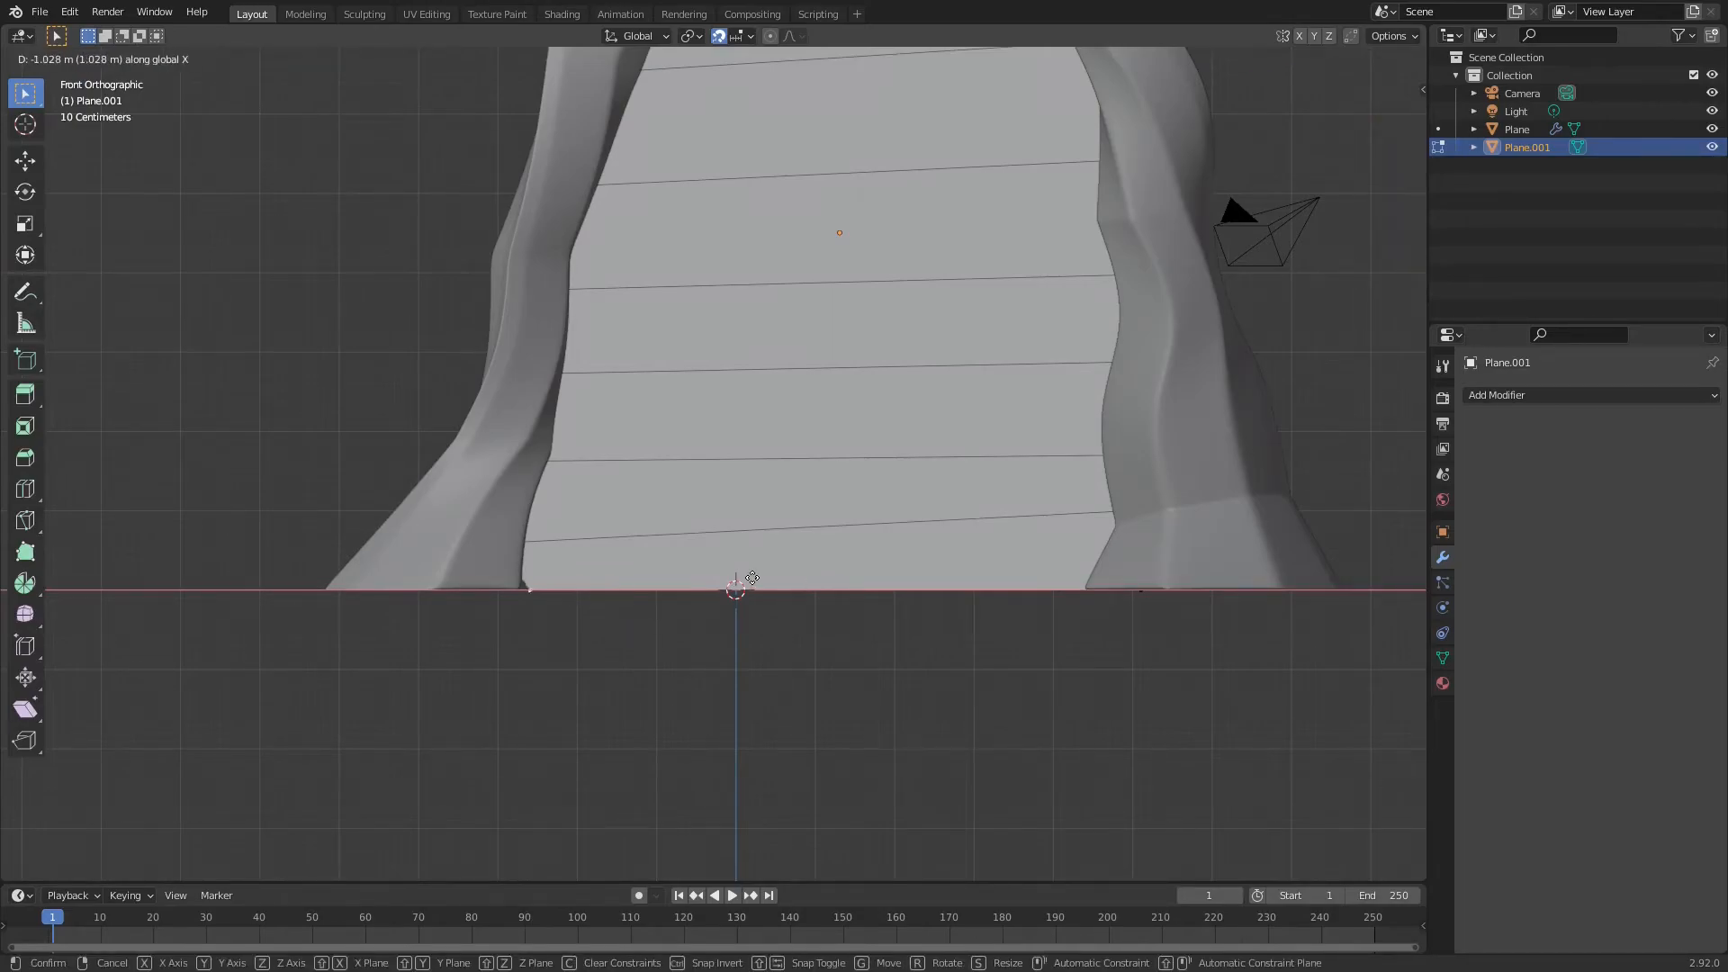
left_click(713, 577)
key("Tab")
- Open the arch mesh in Edit Mode with X-ray on and select the bottom faces of both feet from the front view
middle_click_drag(553, 619, 720, 378)
left_click(371, 440)
left_click(872, 345)
middle_click_drag(873, 345, 975, 416)
left_click(513, 359)
key("Tab")
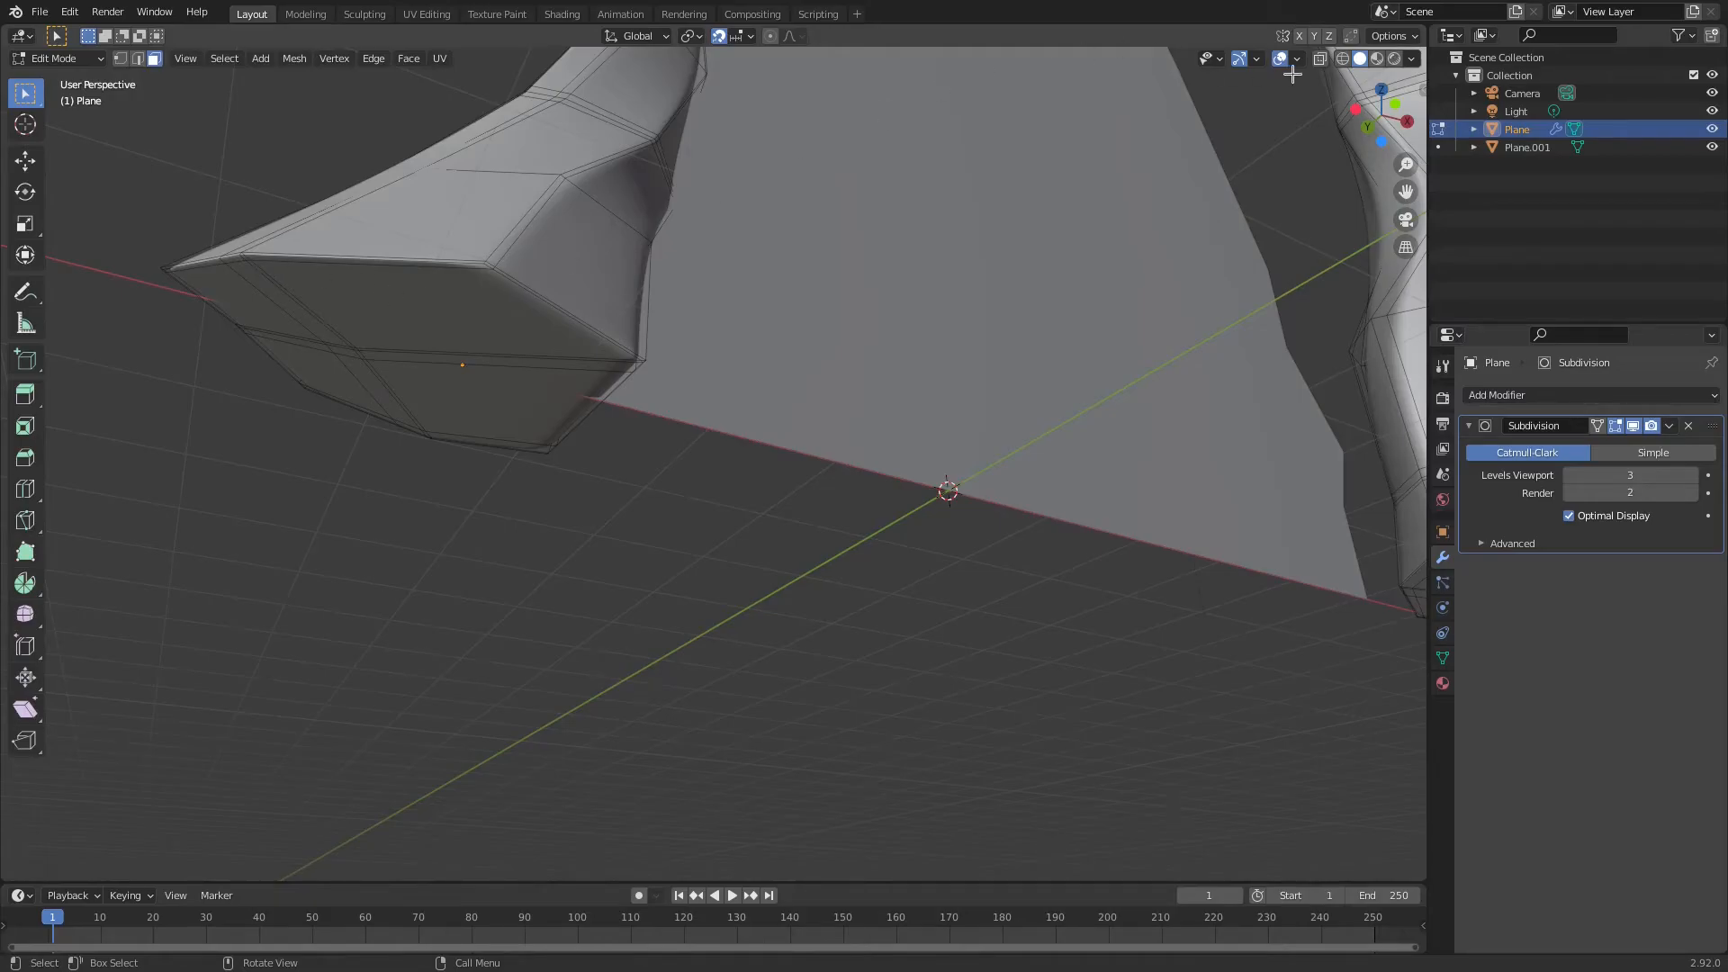
left_click(1320, 59)
key("KP_1")
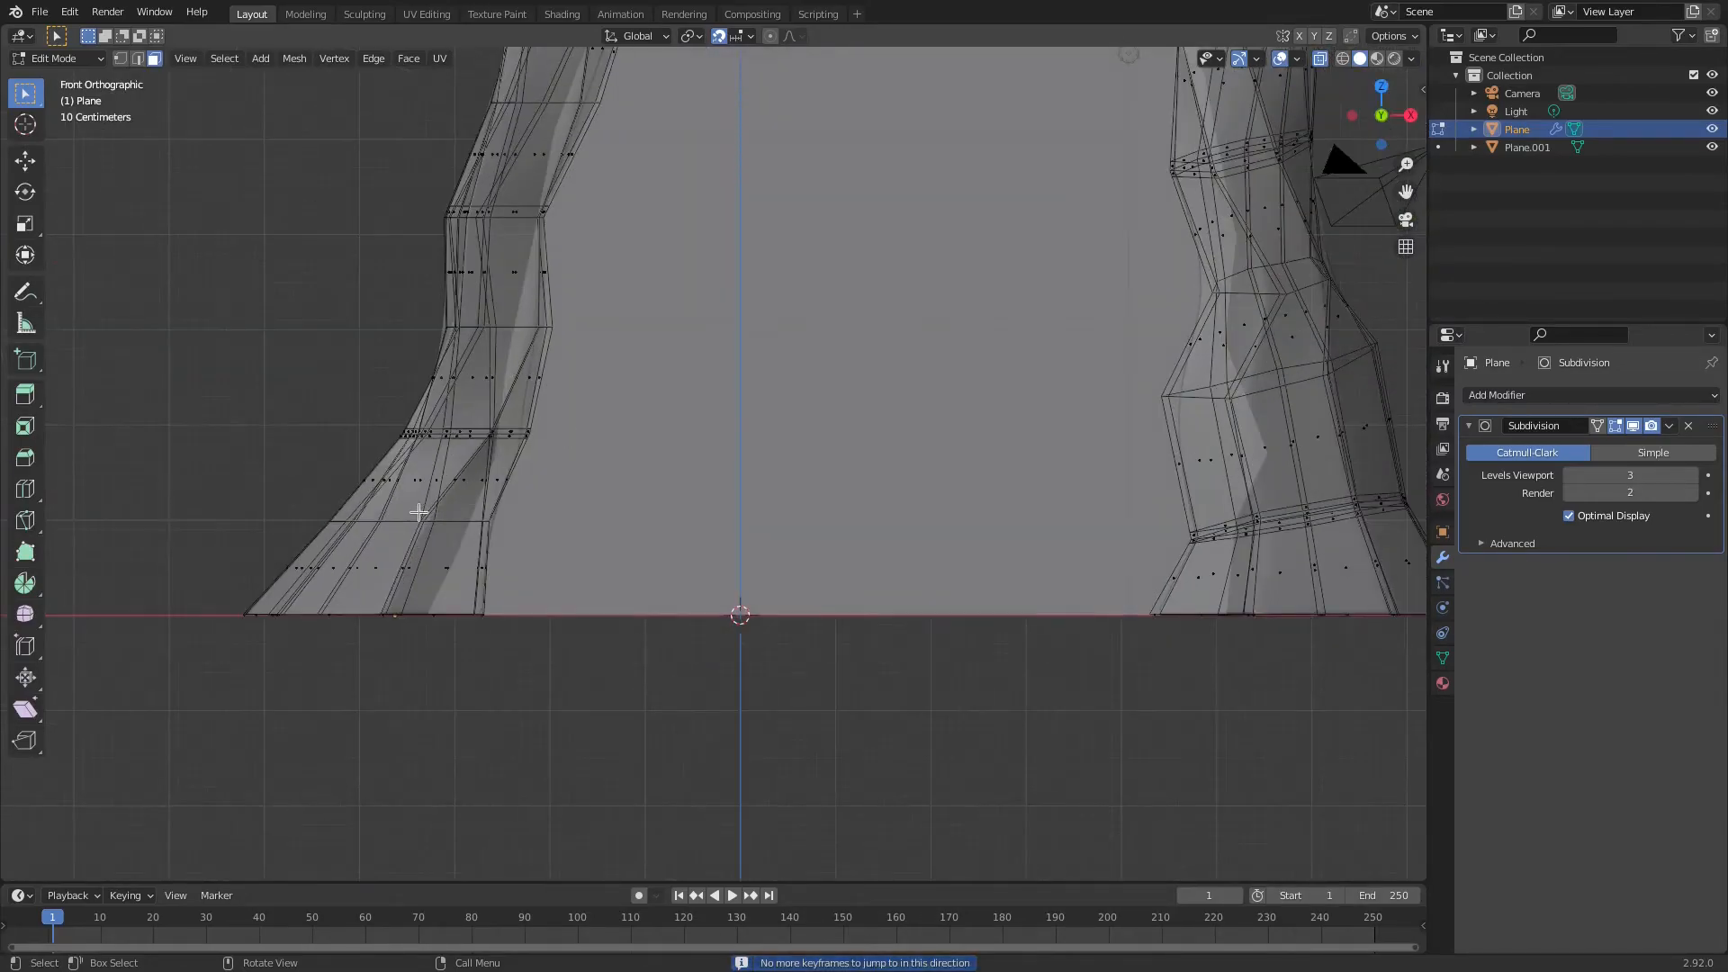
scroll(416, 509, "up", 2)
middle_click_drag(567, 478, 811, 251, "shift")
left_click_drag(244, 429, 713, 575)
middle_click_drag(946, 540, 305, 477, "shift")
left_click_drag(629, 415, 1098, 568)
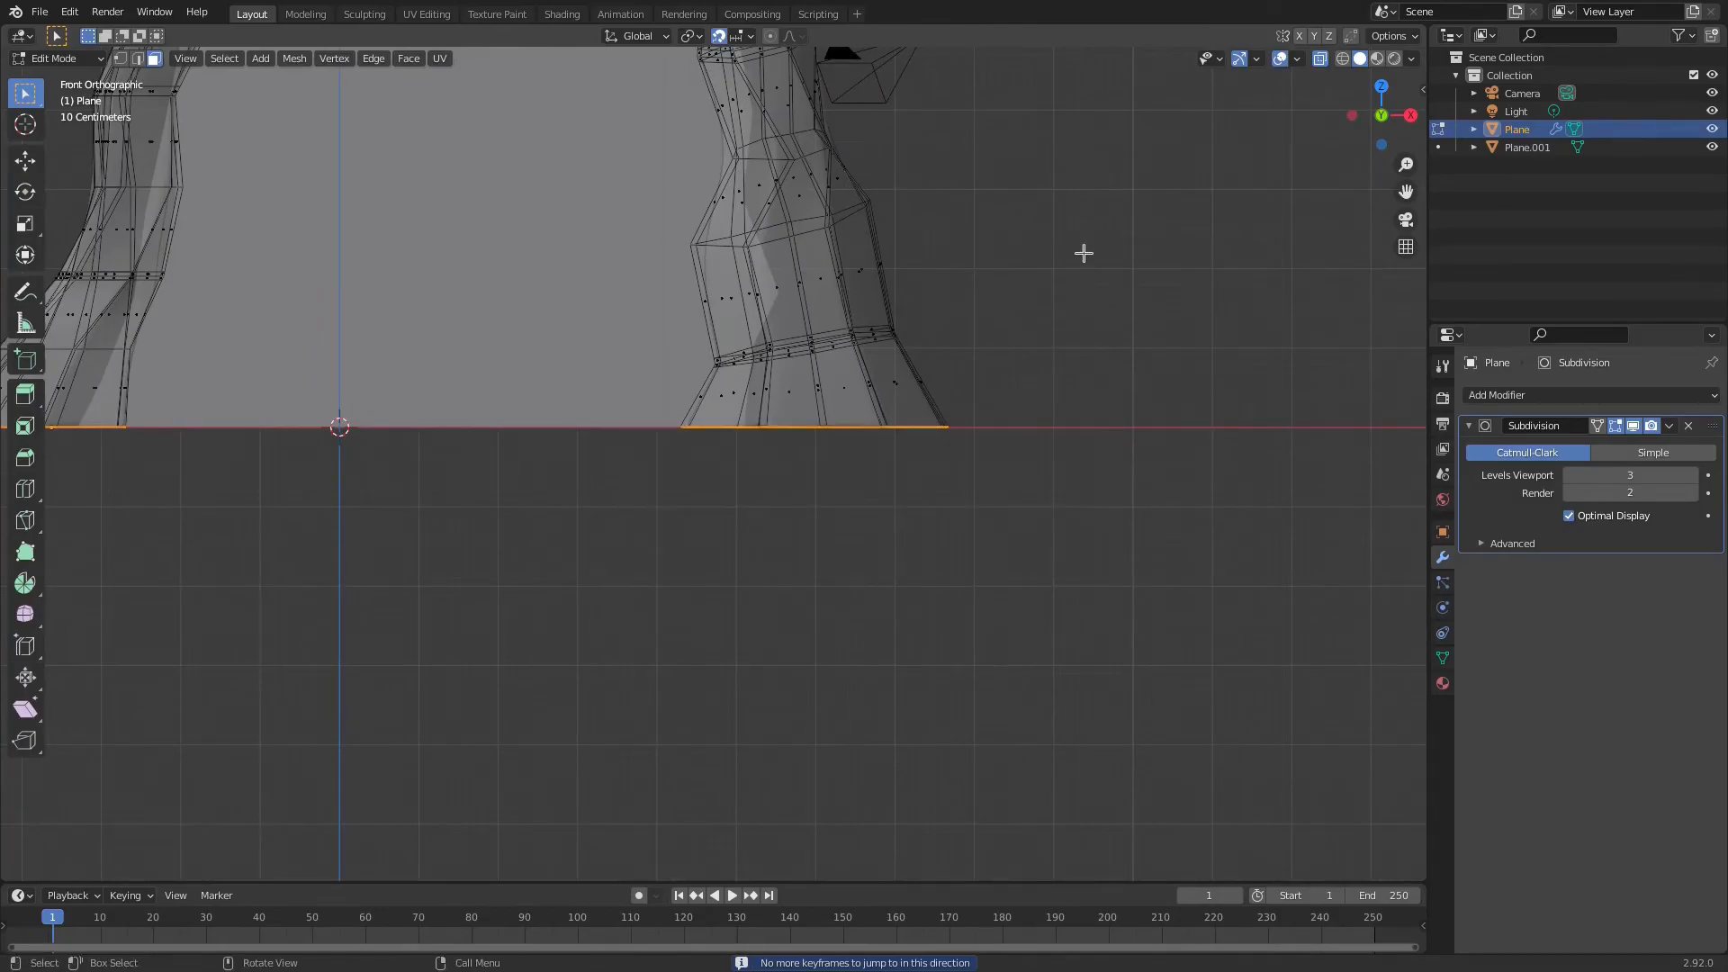
- Examine the selected bottom faces of the +X foot from below, comparing the view with X-ray on and off
scroll(1084, 251, "up", 3)
left_click(1319, 60)
left_click(1320, 59)
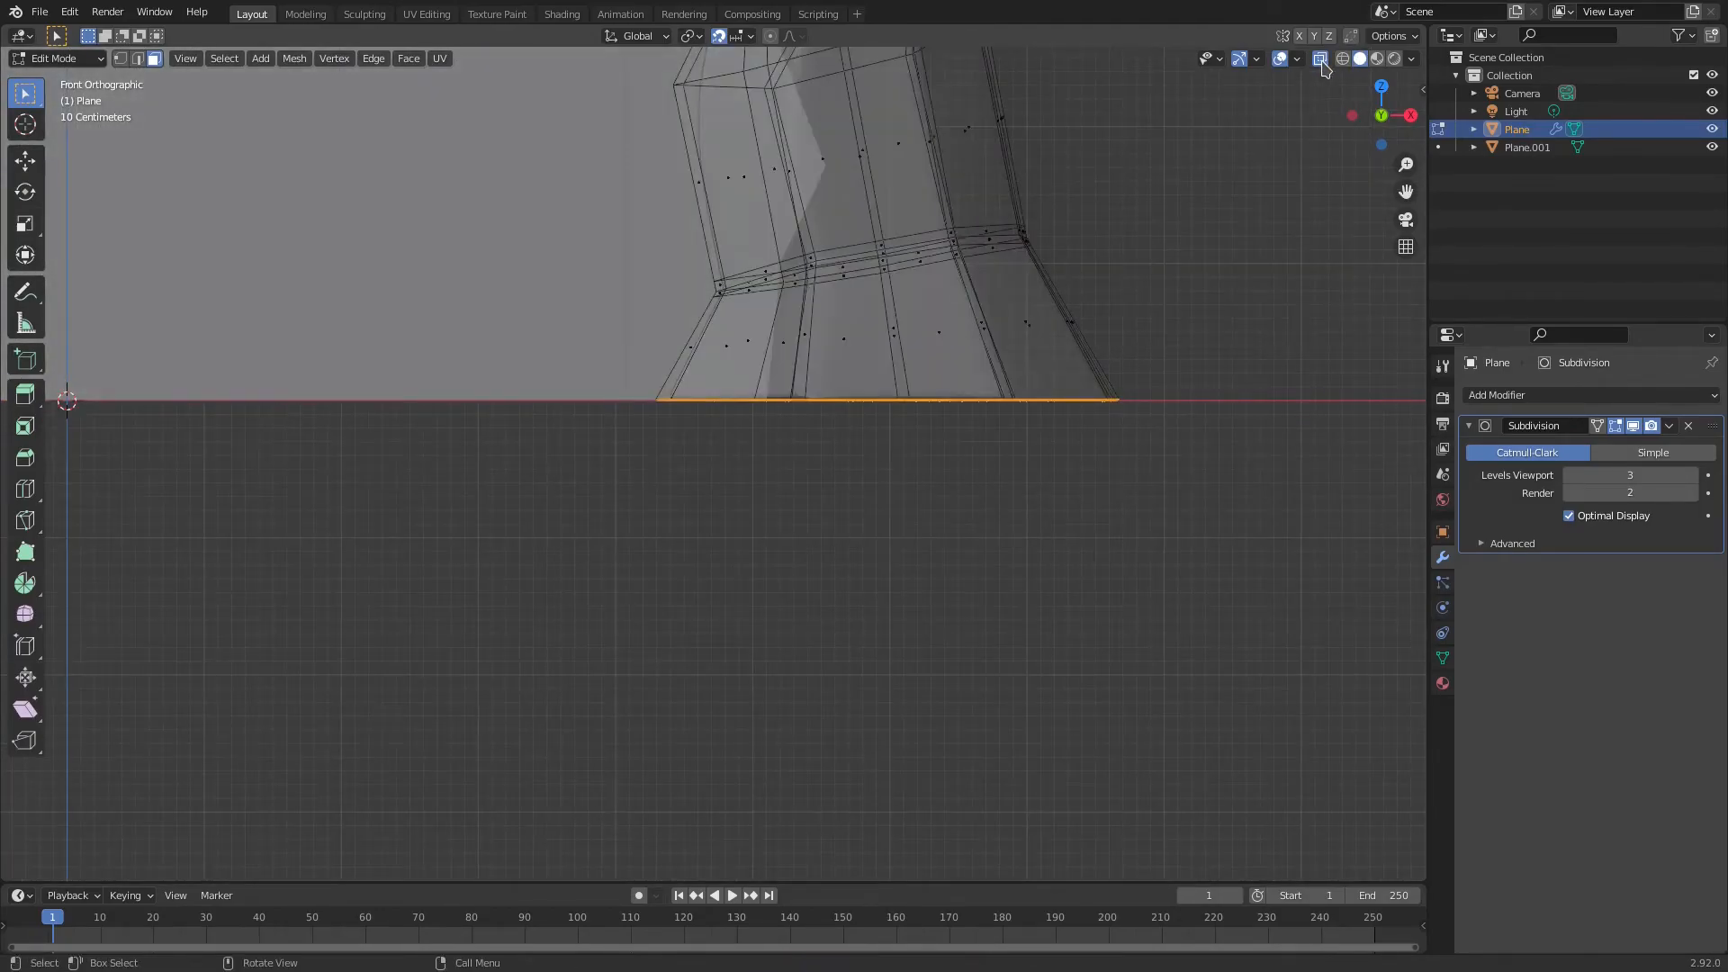
left_click(1325, 59)
left_click(1324, 60)
left_click(1324, 60)
left_click(1324, 60)
middle_click_drag(950, 380, 897, 267)
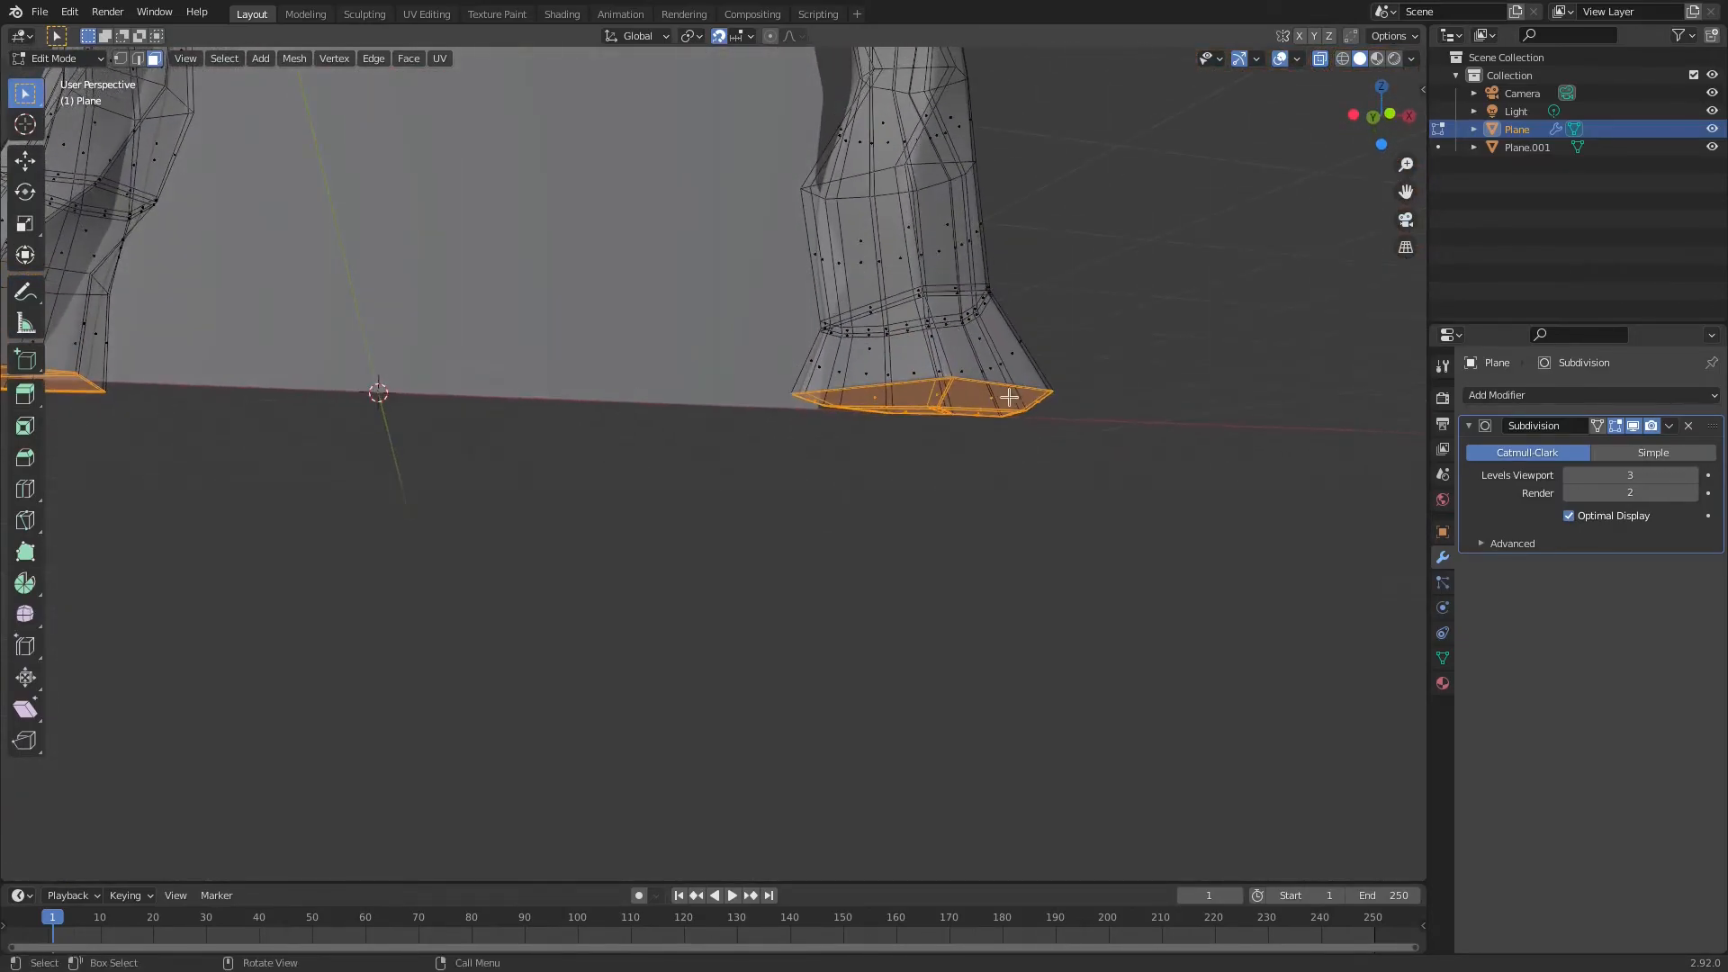
middle_click_drag(1024, 375, 852, 397)
scroll(852, 397, "up", 3)
middle_click_drag(1014, 444, 856, 382, "shift")
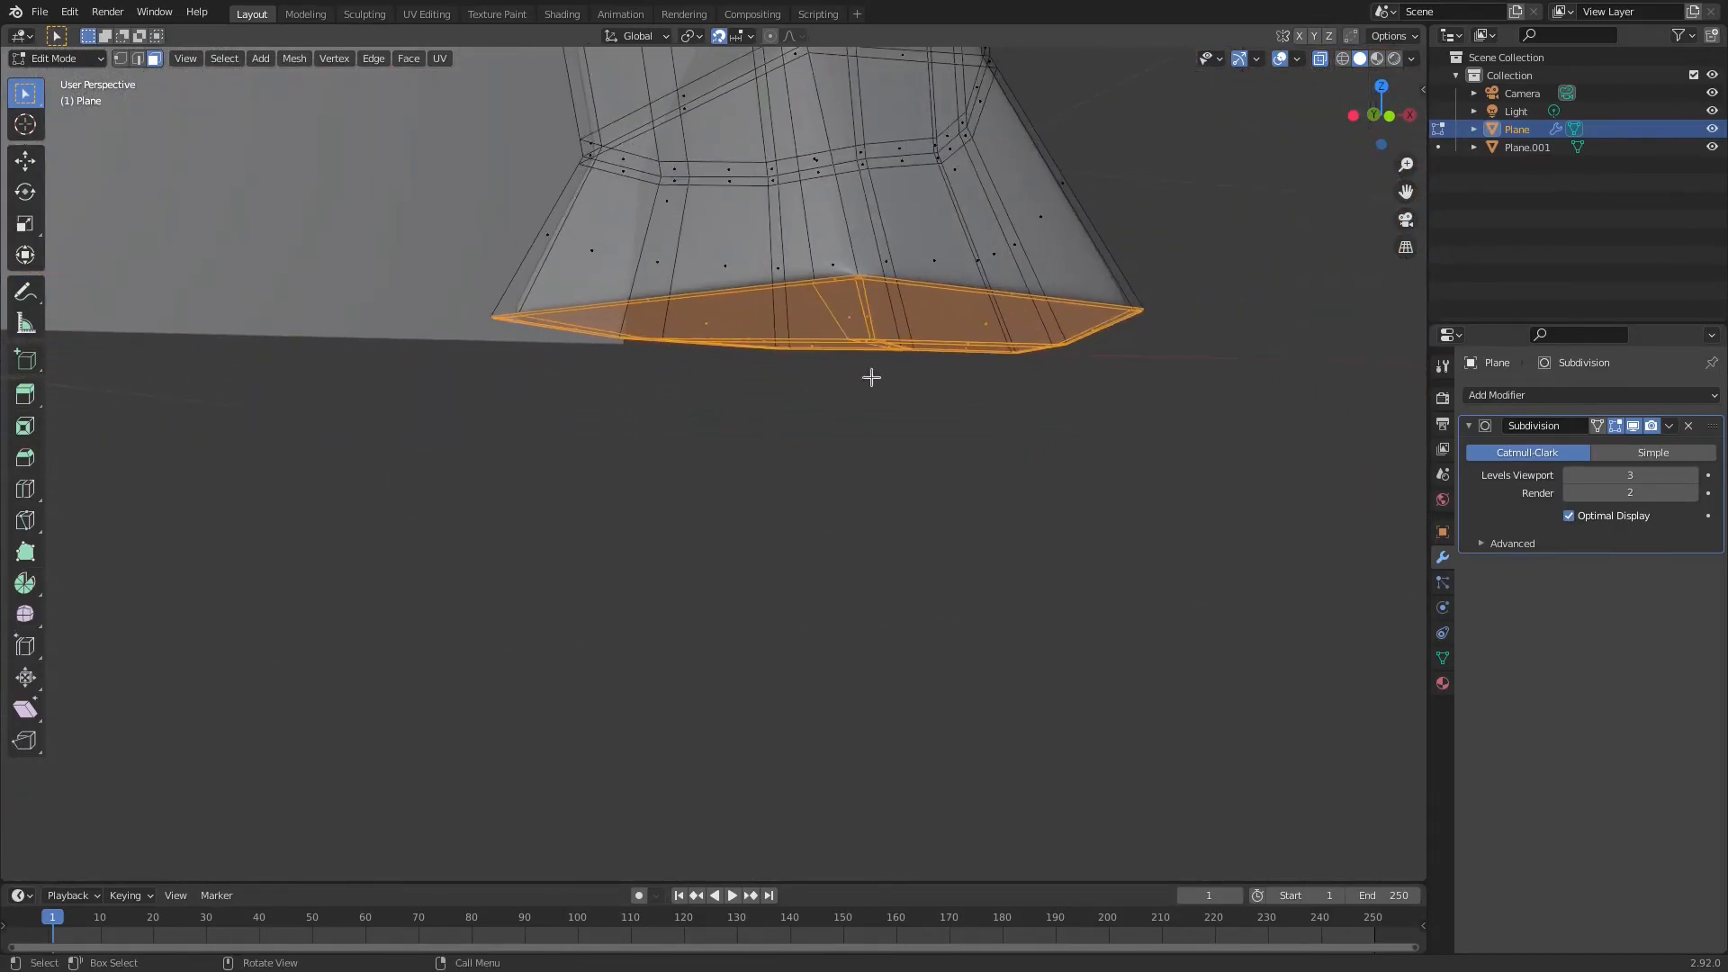
- Turn off snapping and nudge the selected bottom faces of both arch feet along Z at the ground line
key("KP_1")
scroll(897, 388, "up", 6)
middle_click_drag(387, 207, 895, 421, "shift")
scroll(780, 378, "up", 6)
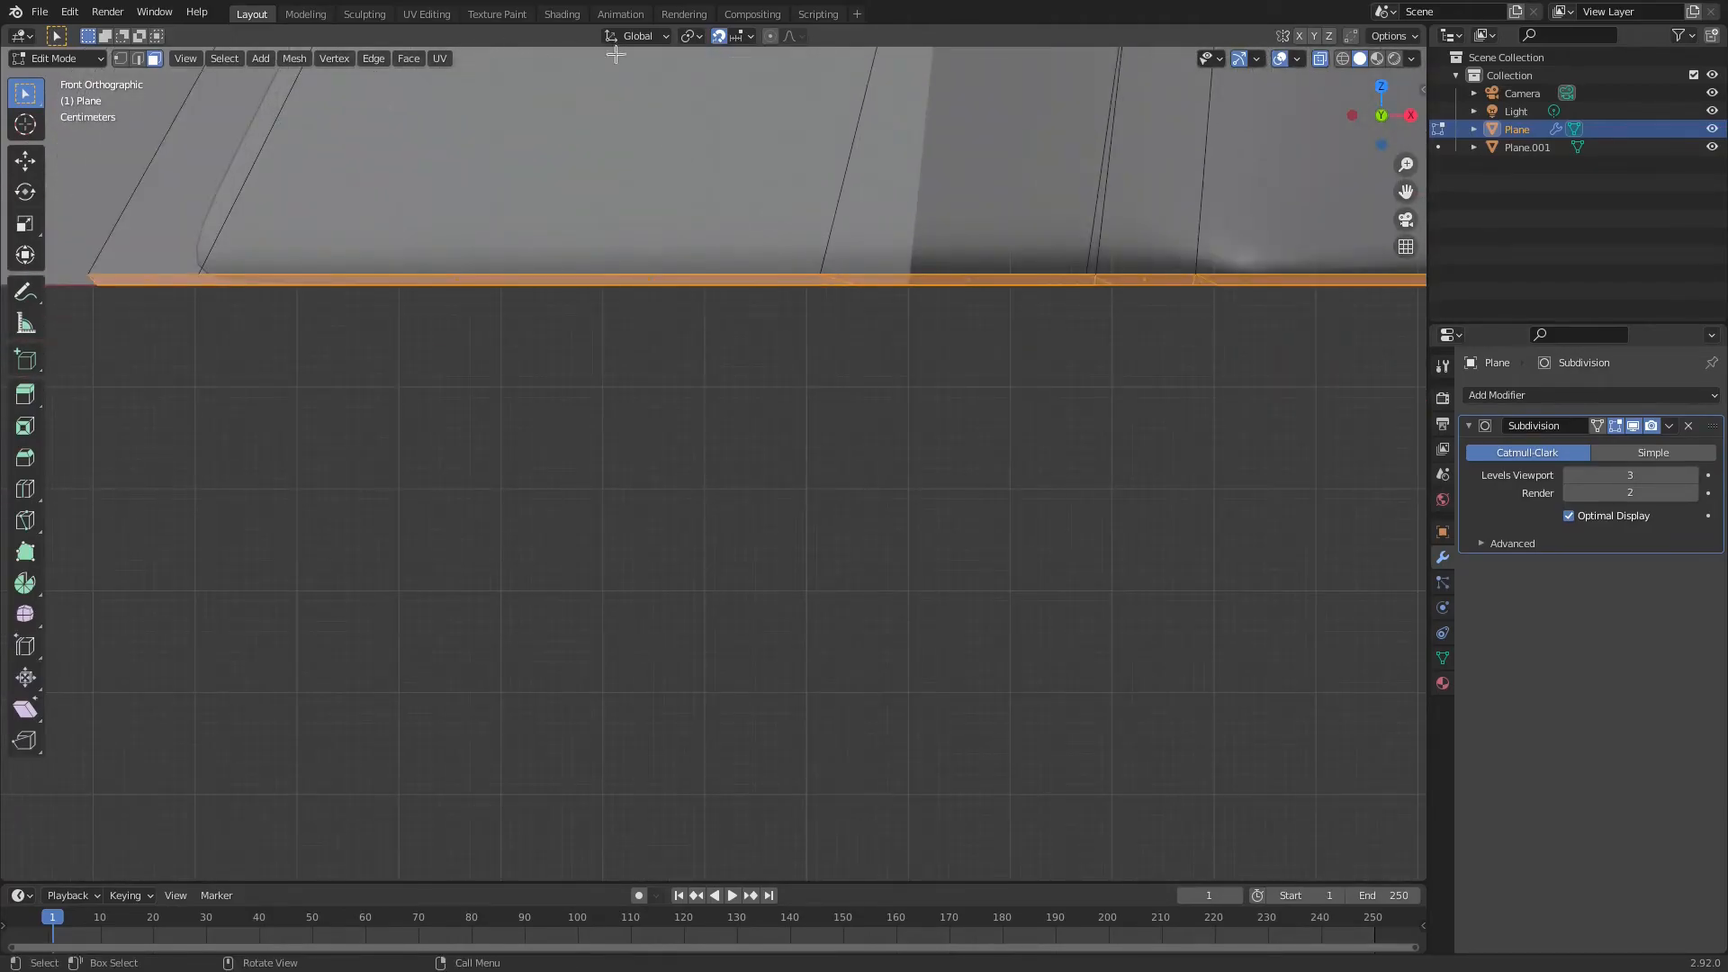
left_click(721, 40)
middle_click_drag(434, 308, 999, 399, "shift")
scroll(756, 309, "up", 4)
middle_click_drag(901, 337, 574, 418, "shift")
scroll(685, 360, "up", 1)
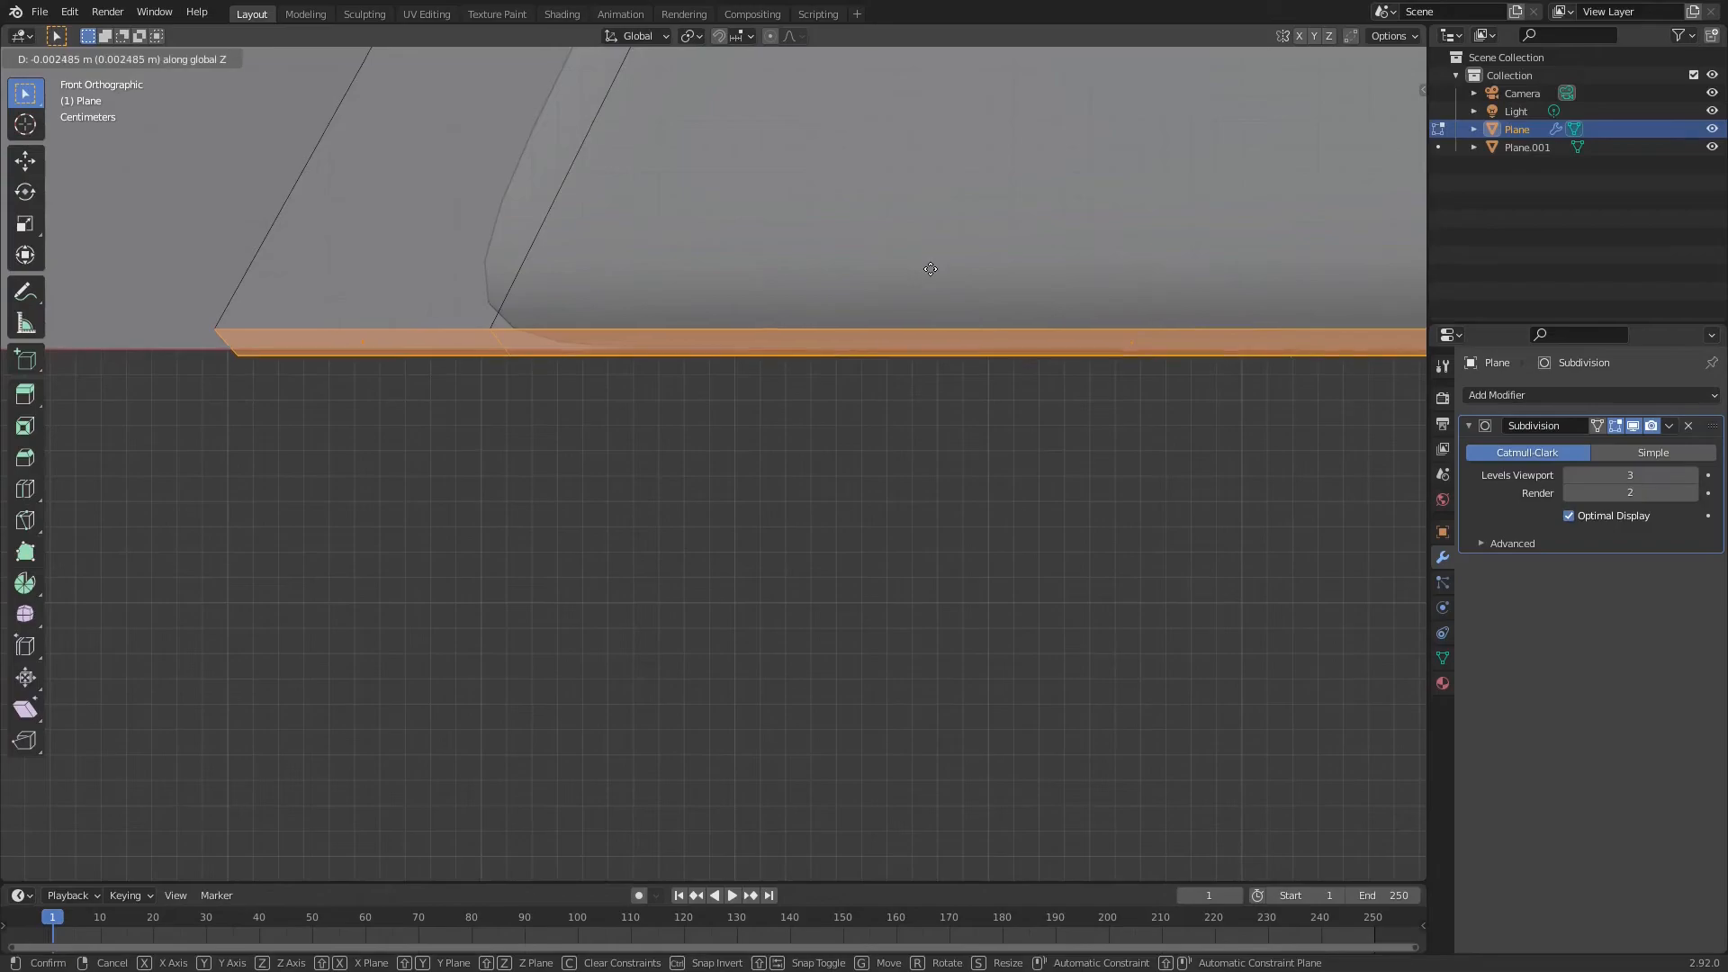
key("Tab")
key("Tab")
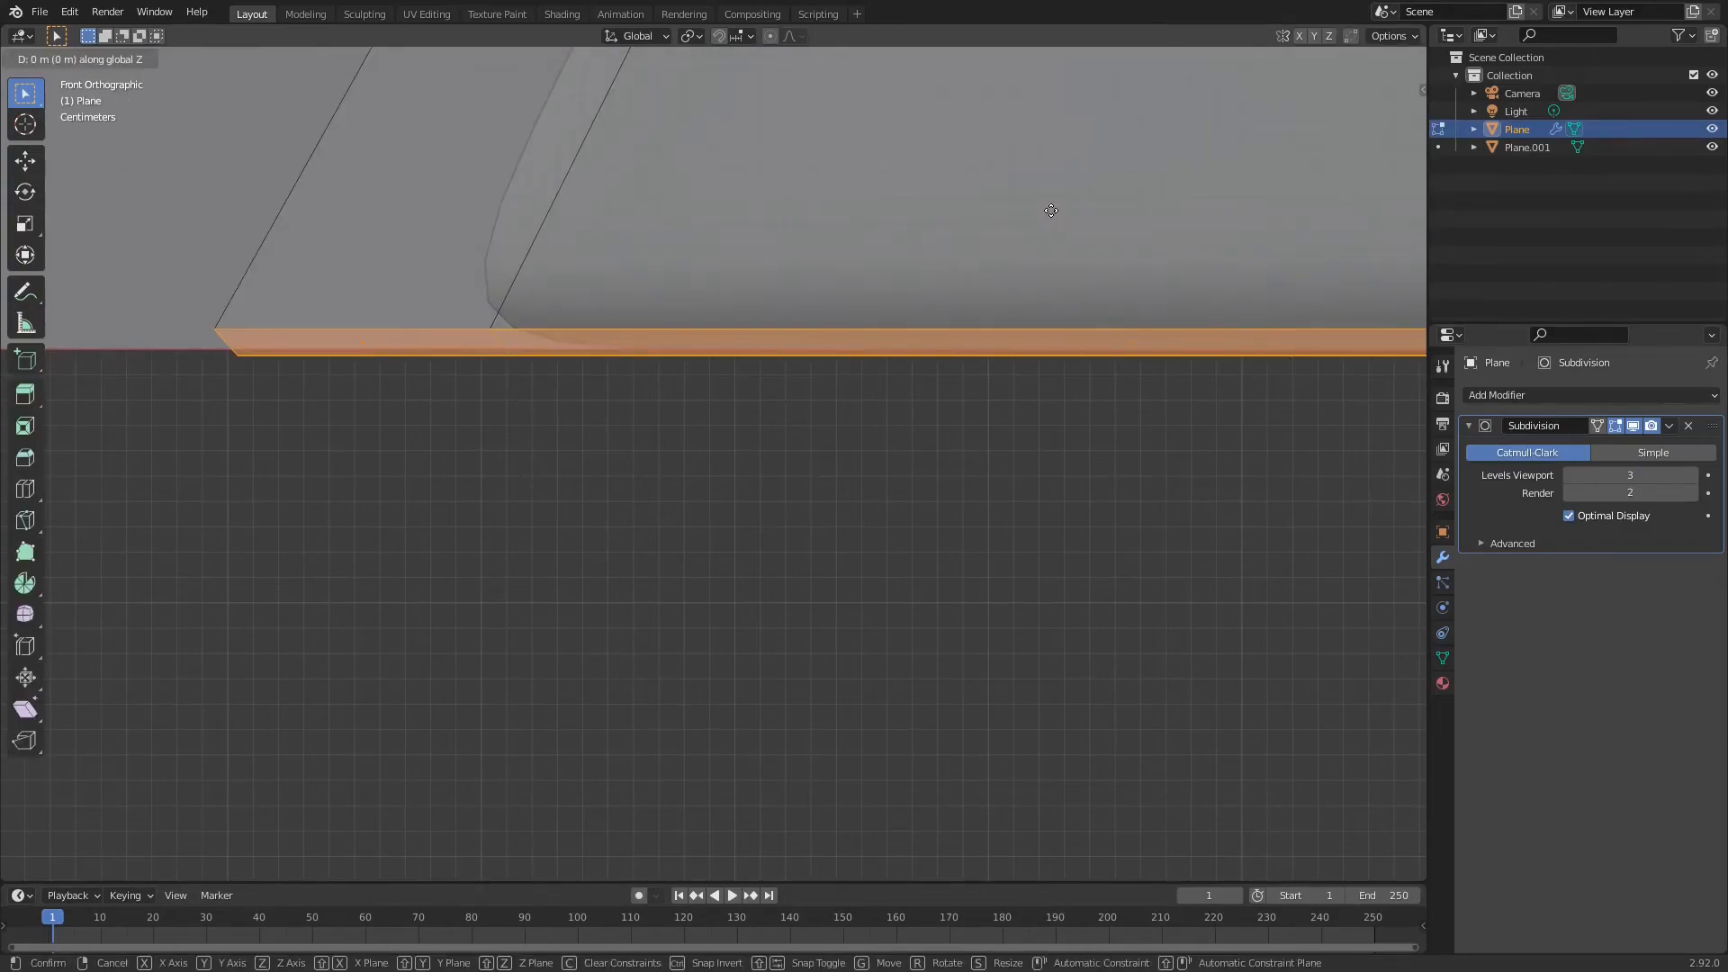
key("Tab")
- Turn off X-ray and cut three vertical edge loops into the fill plane
scroll(814, 490, "down", 5)
scroll(815, 492, "down", 12)
scroll(760, 289, "up", 3)
middle_click_drag(759, 289, 836, 313)
left_click(1320, 59)
scroll(980, 339, "down", 1)
scroll(980, 339, "down", 3)
middle_click_drag(979, 338, 1035, 351)
scroll(837, 335, "up", 2)
mouse_move(810, 478)
middle_mouse_down("shift")
mouse_move(760, 586)
mouse_move(813, 505)
middle_mouse_up("shift")
left_click(814, 504)
key("Tab")
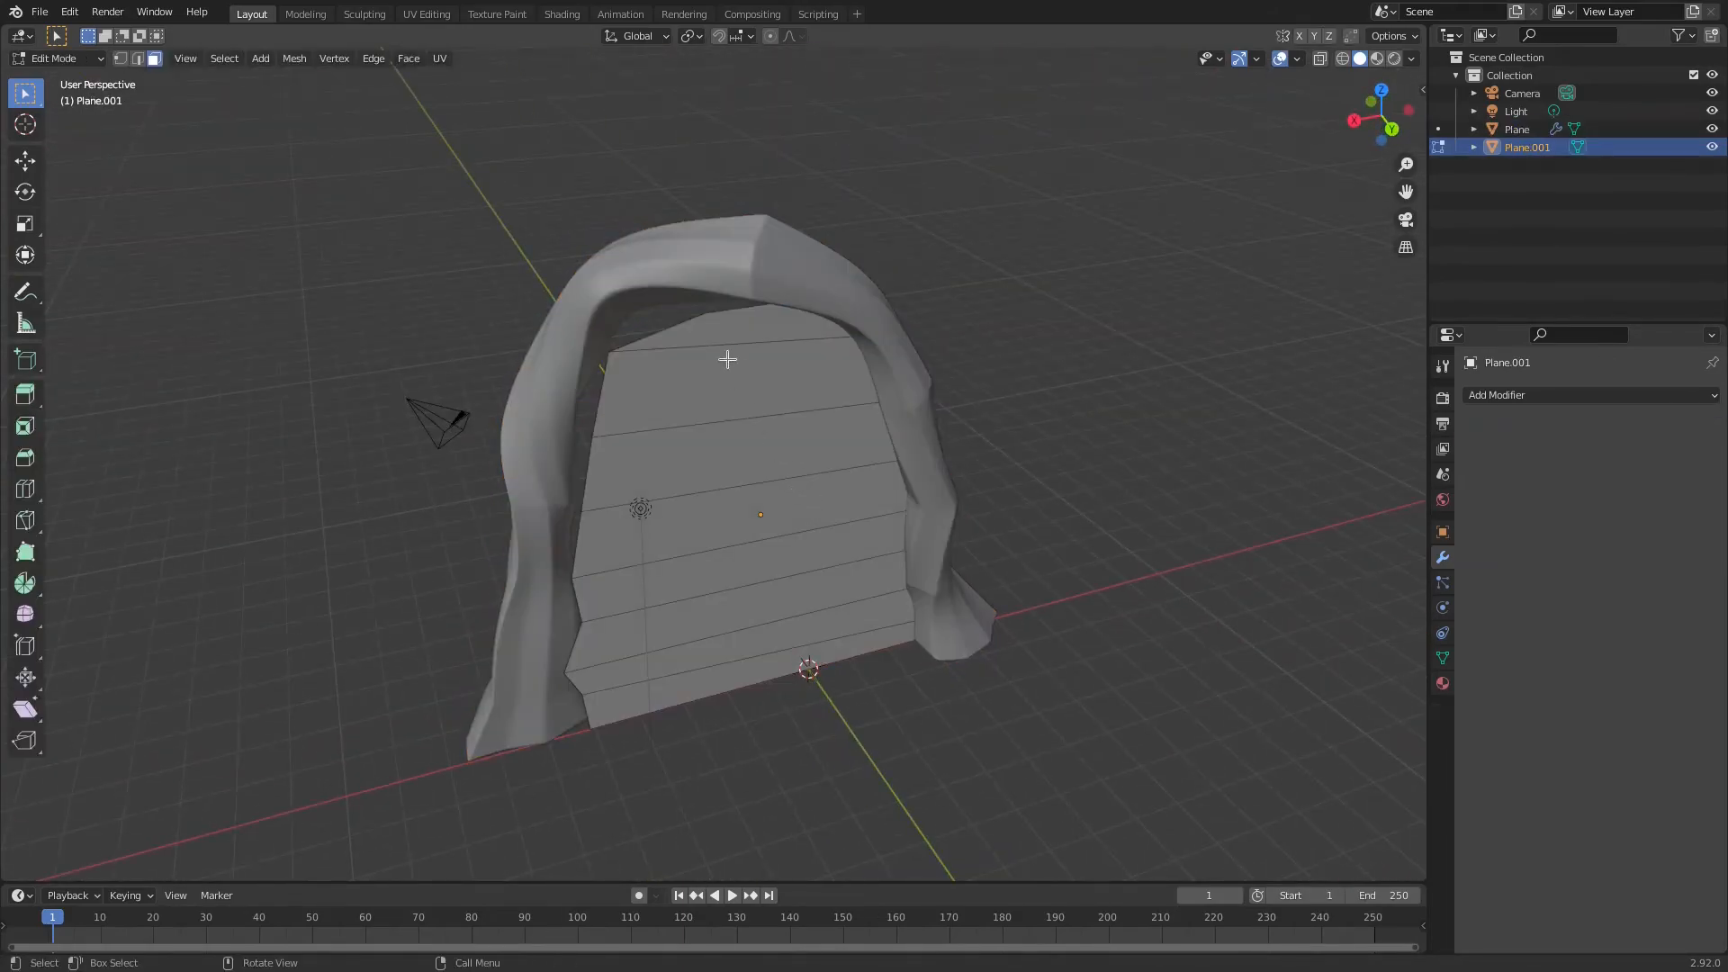
middle_click_drag(726, 359, 584, 366)
left_click_drag(774, 628, 711, 628)
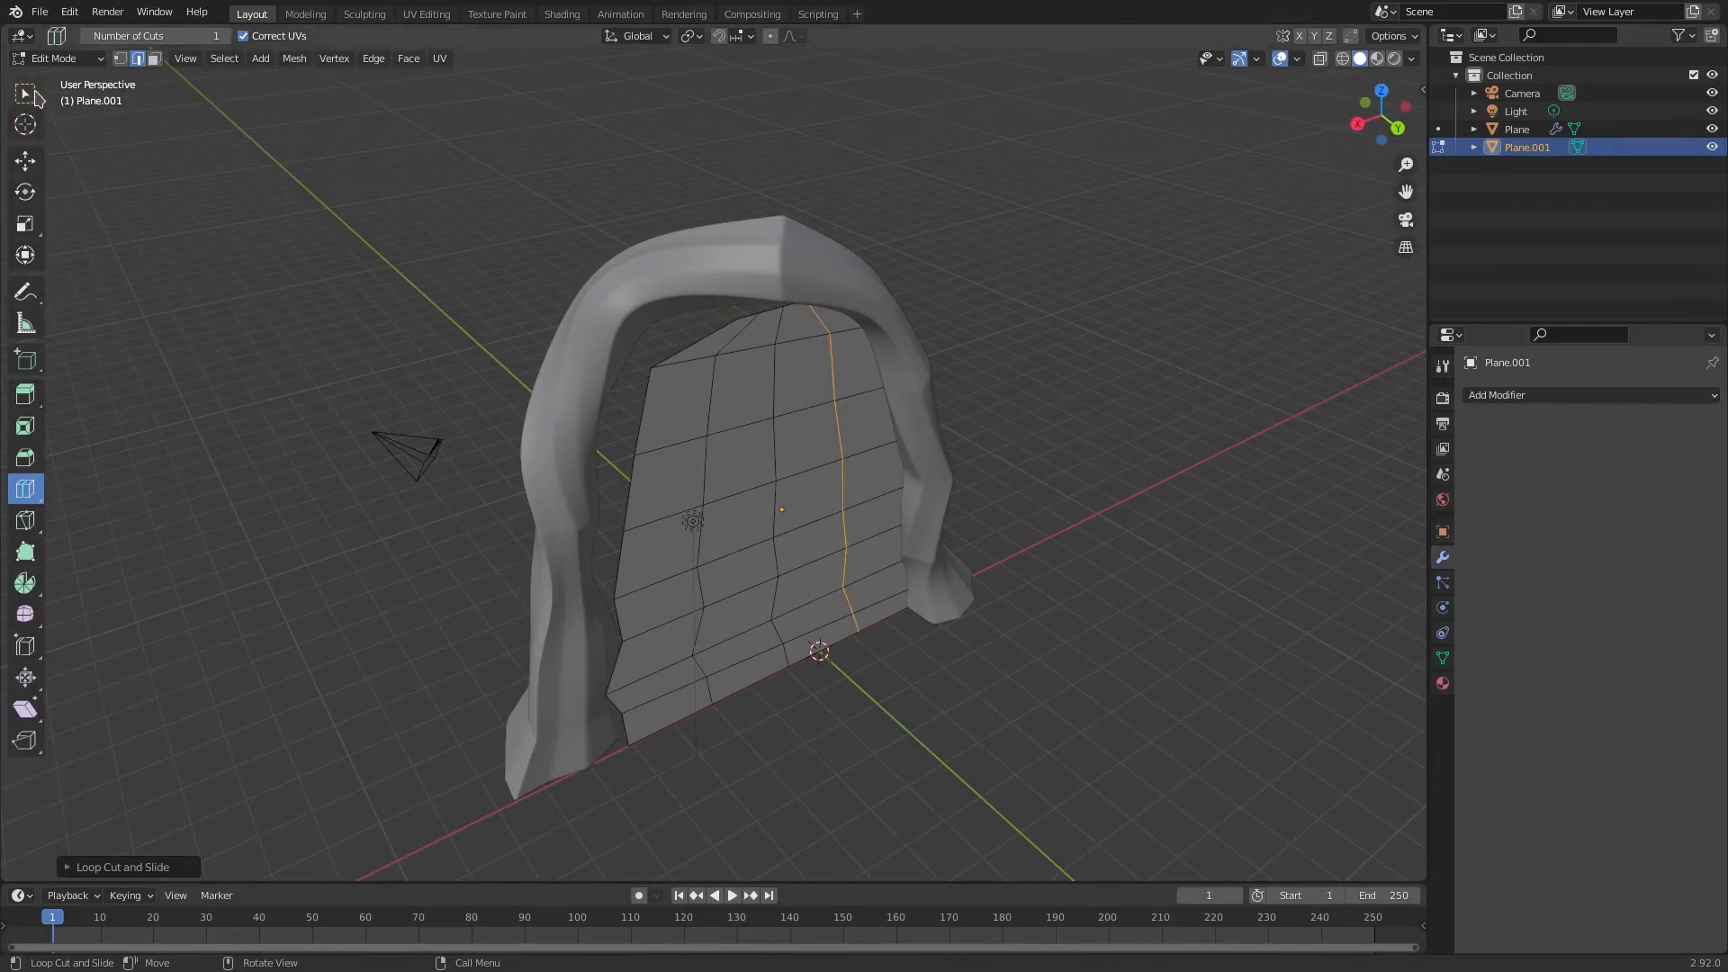
- Move the fill plane's upper vertices below the arch crest forward out of the flat plane, towards the arch's inner surface
middle_click_drag(810, 540, 868, 389)
key("Tab")
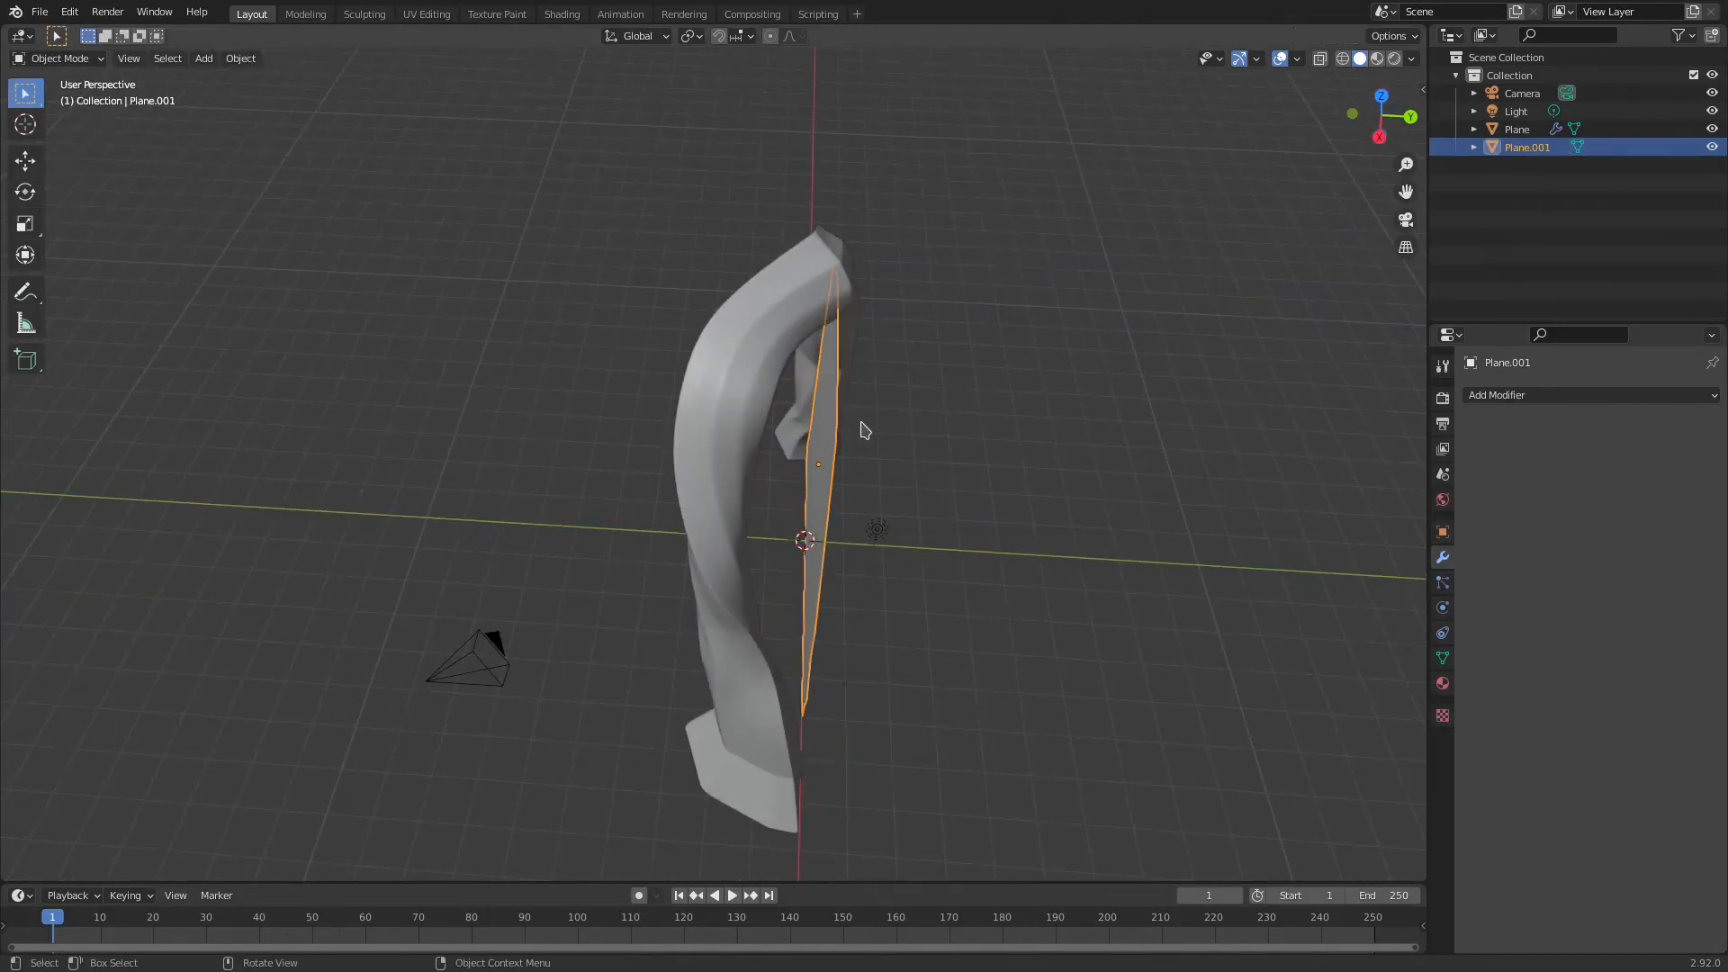
key("Tab")
middle_click_drag(837, 471, 721, 409)
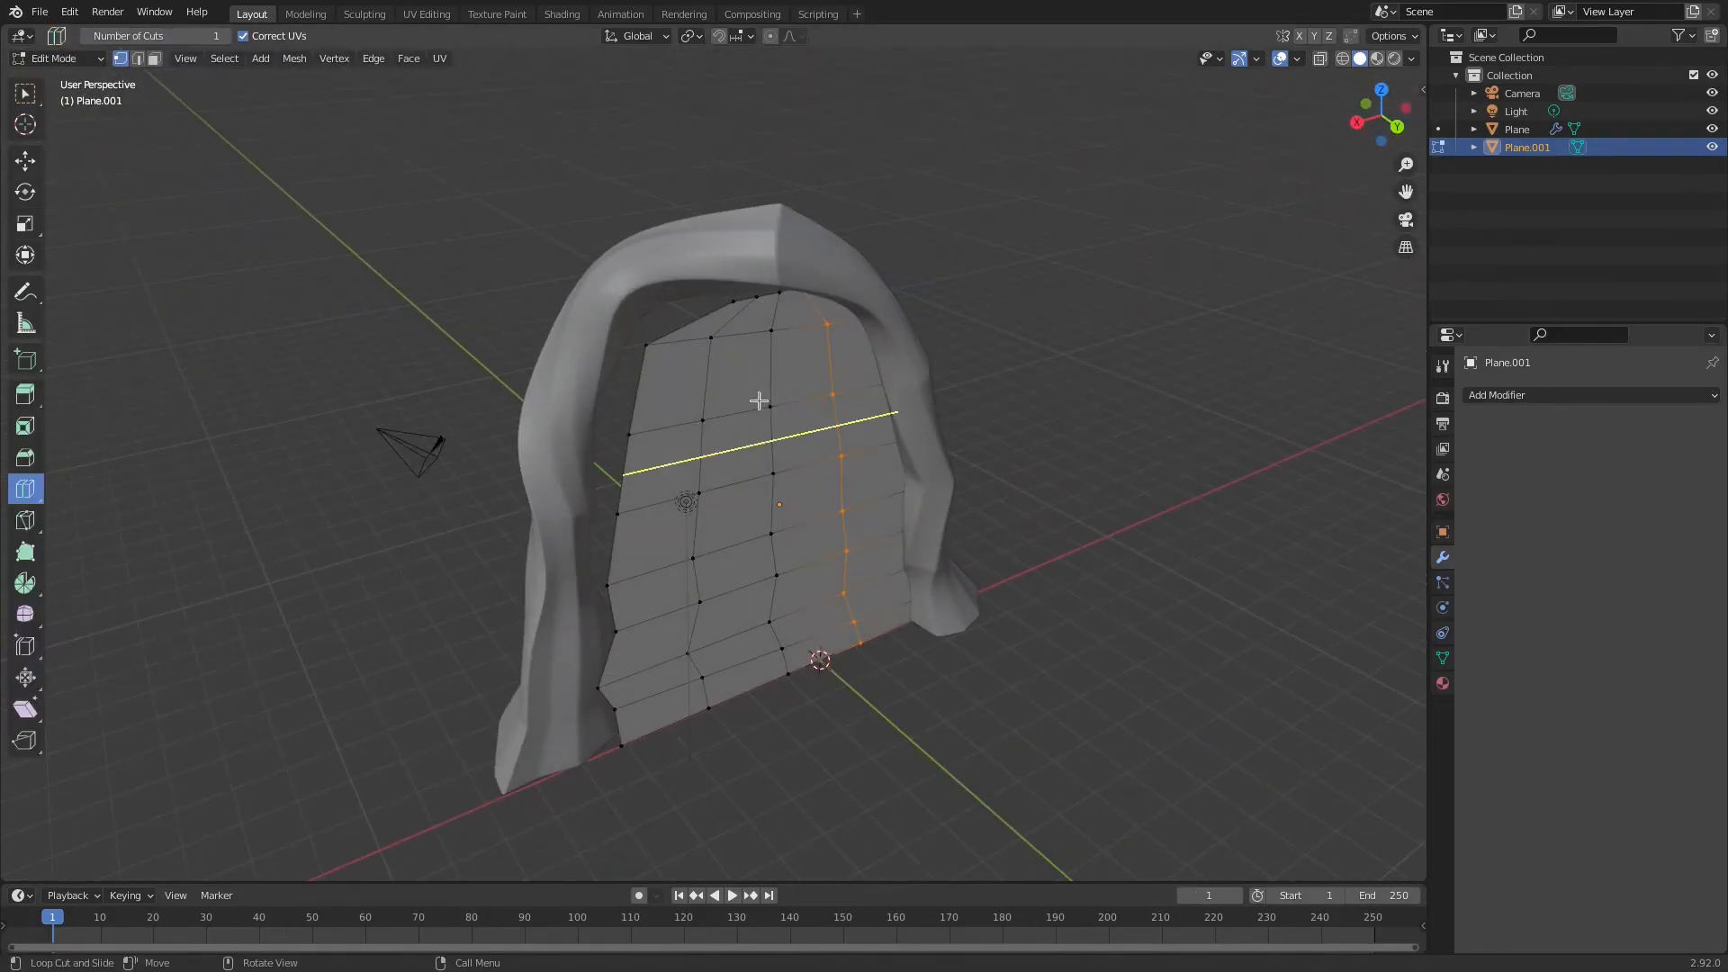
left_click_drag(563, 251, 757, 359)
middle_click_drag(760, 359, 761, 403)
key("g")
left_click(774, 391)
left_click(680, 354)
key("g")
middle_click_drag(679, 355, 640, 355)
left_click(647, 333)
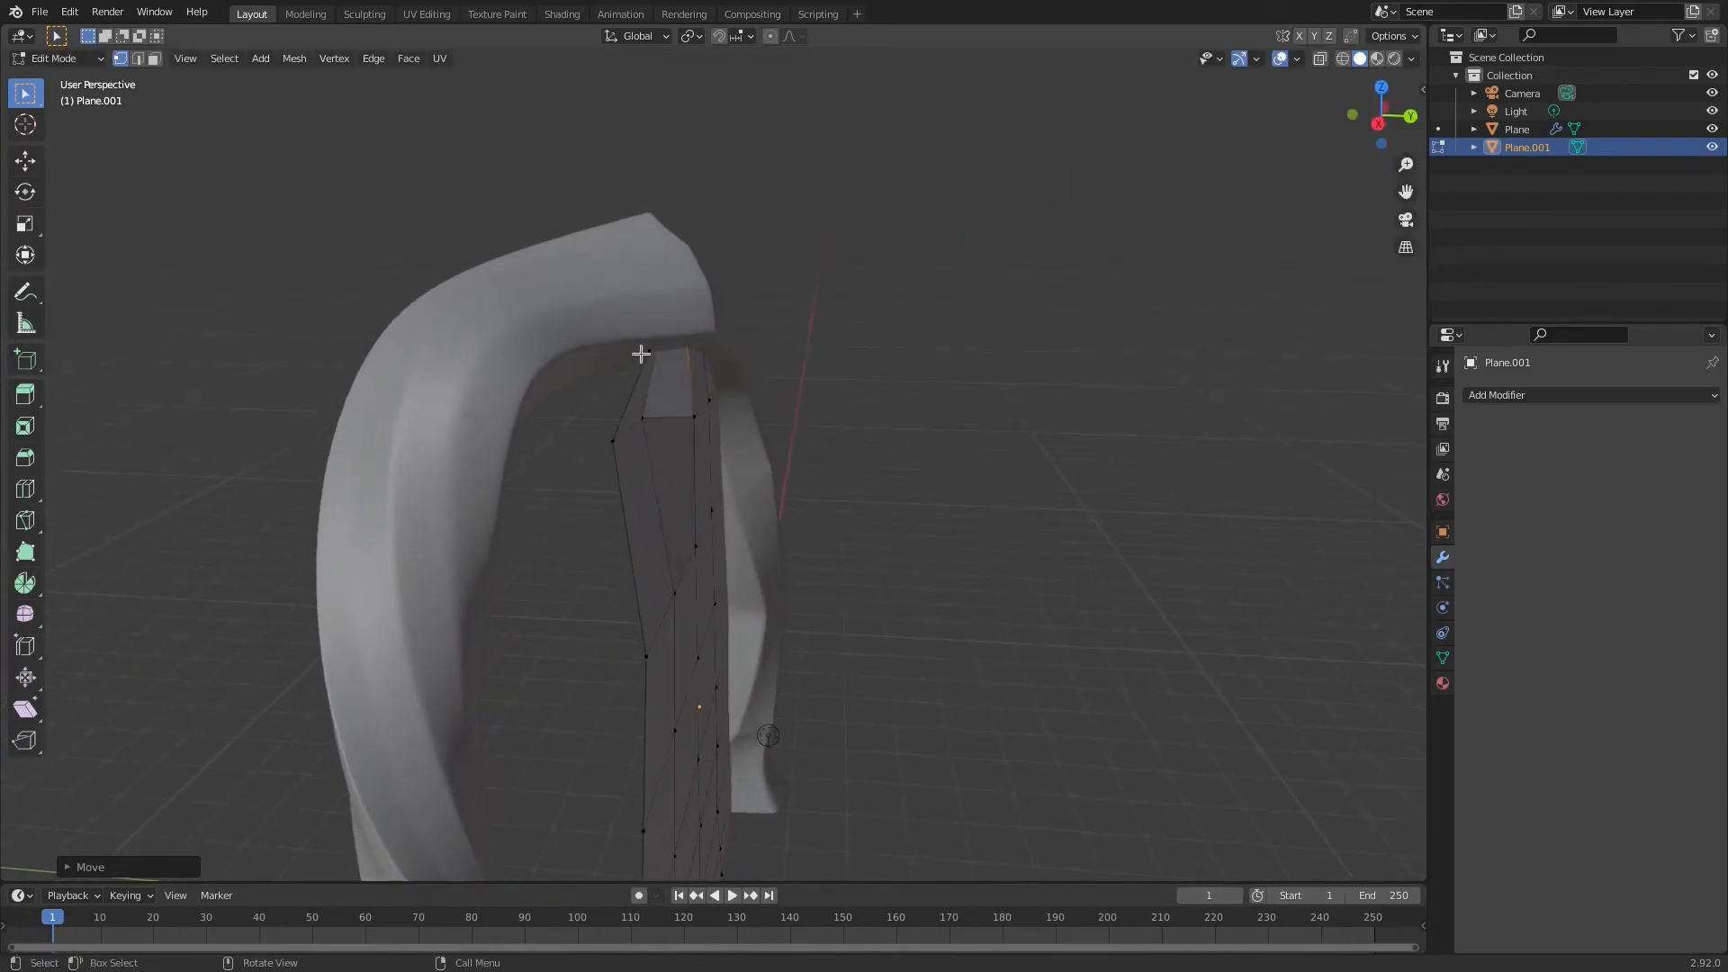
- Pull the plane's upper side vertex about 1 m along −Y onto the curved arch, and adjust its position from another angle
key("g")
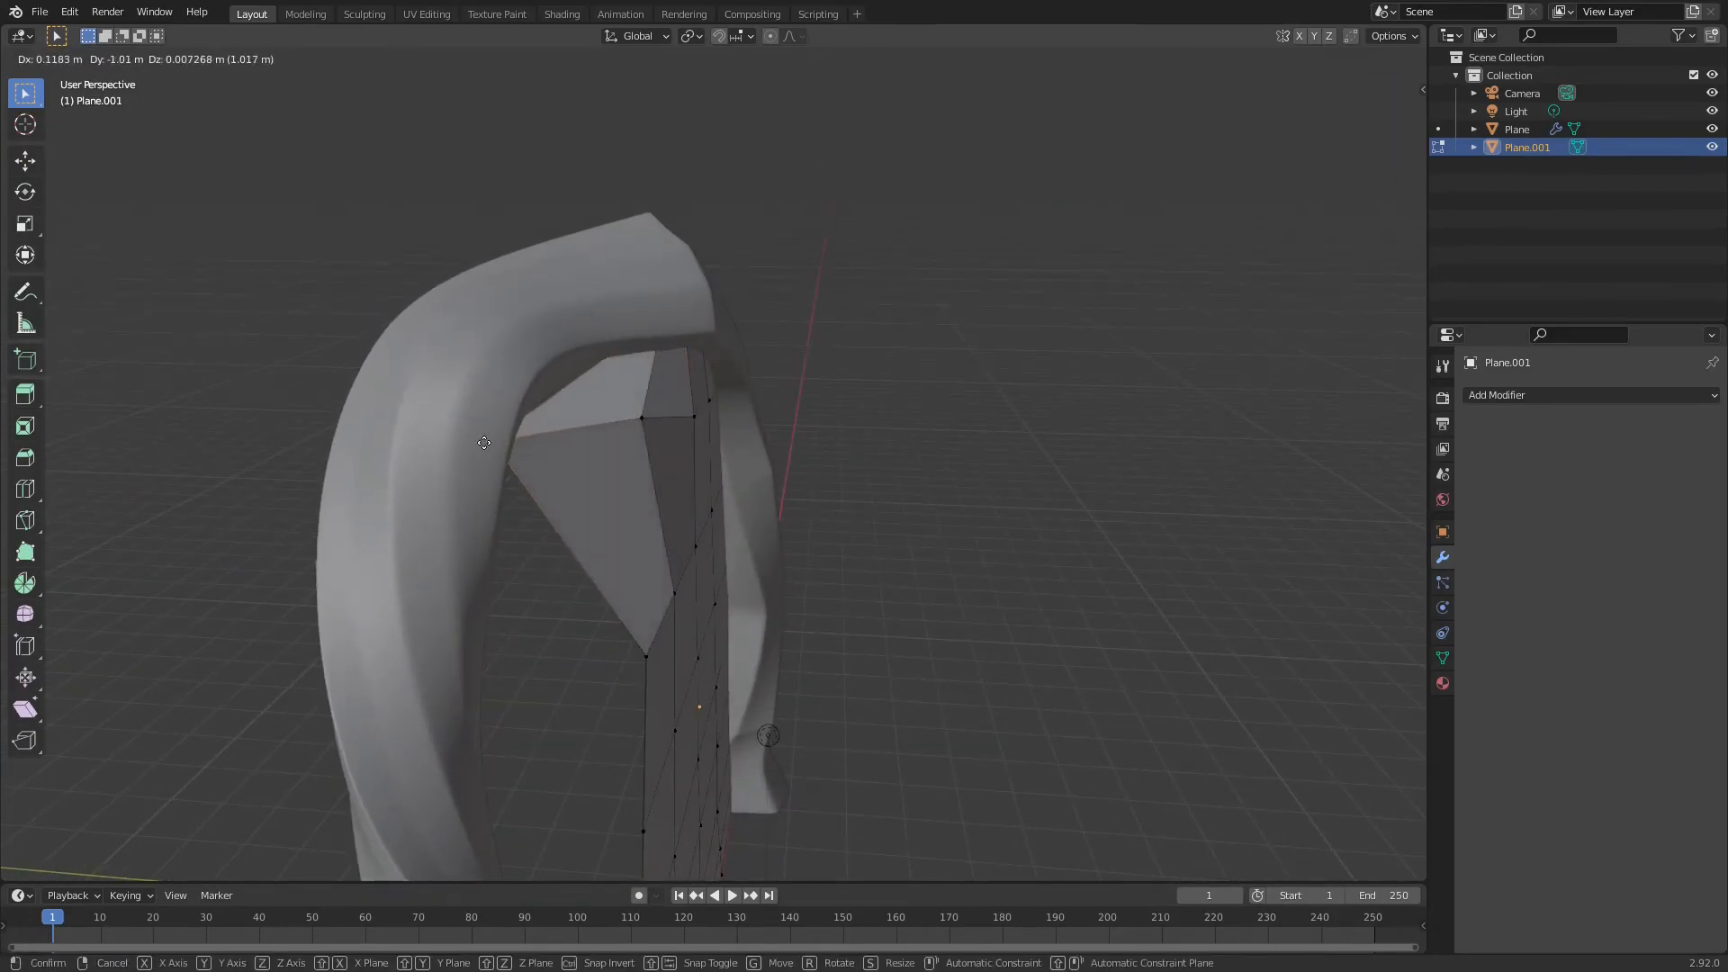
left_click(490, 447)
middle_click_drag(489, 448, 675, 467)
key("g")
left_click(522, 357)
left_click(517, 419)
key("g")
left_click(524, 422)
- Pull the next side vertex onto the arch's inner edge using smooth proportional editing with size 3.14, and refine its position
left_click(693, 536)
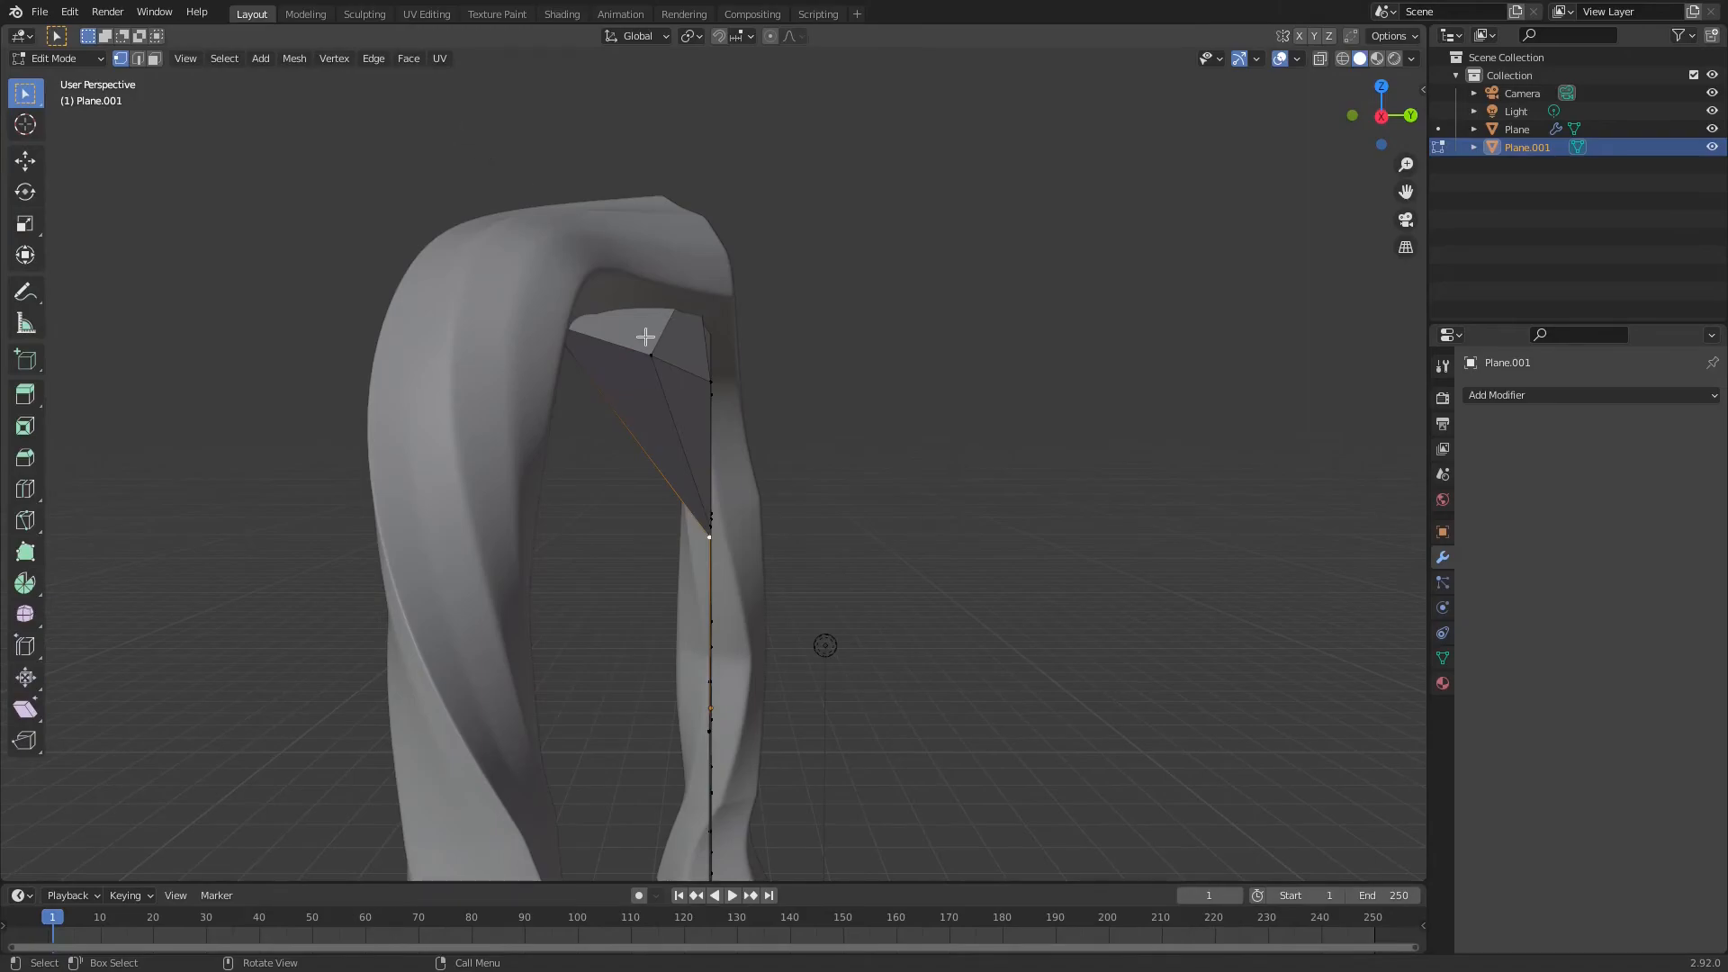
middle_click_drag(727, 206, 726, 424)
key("g")
scroll(657, 477, "down", 4)
scroll(628, 481, "down", 3)
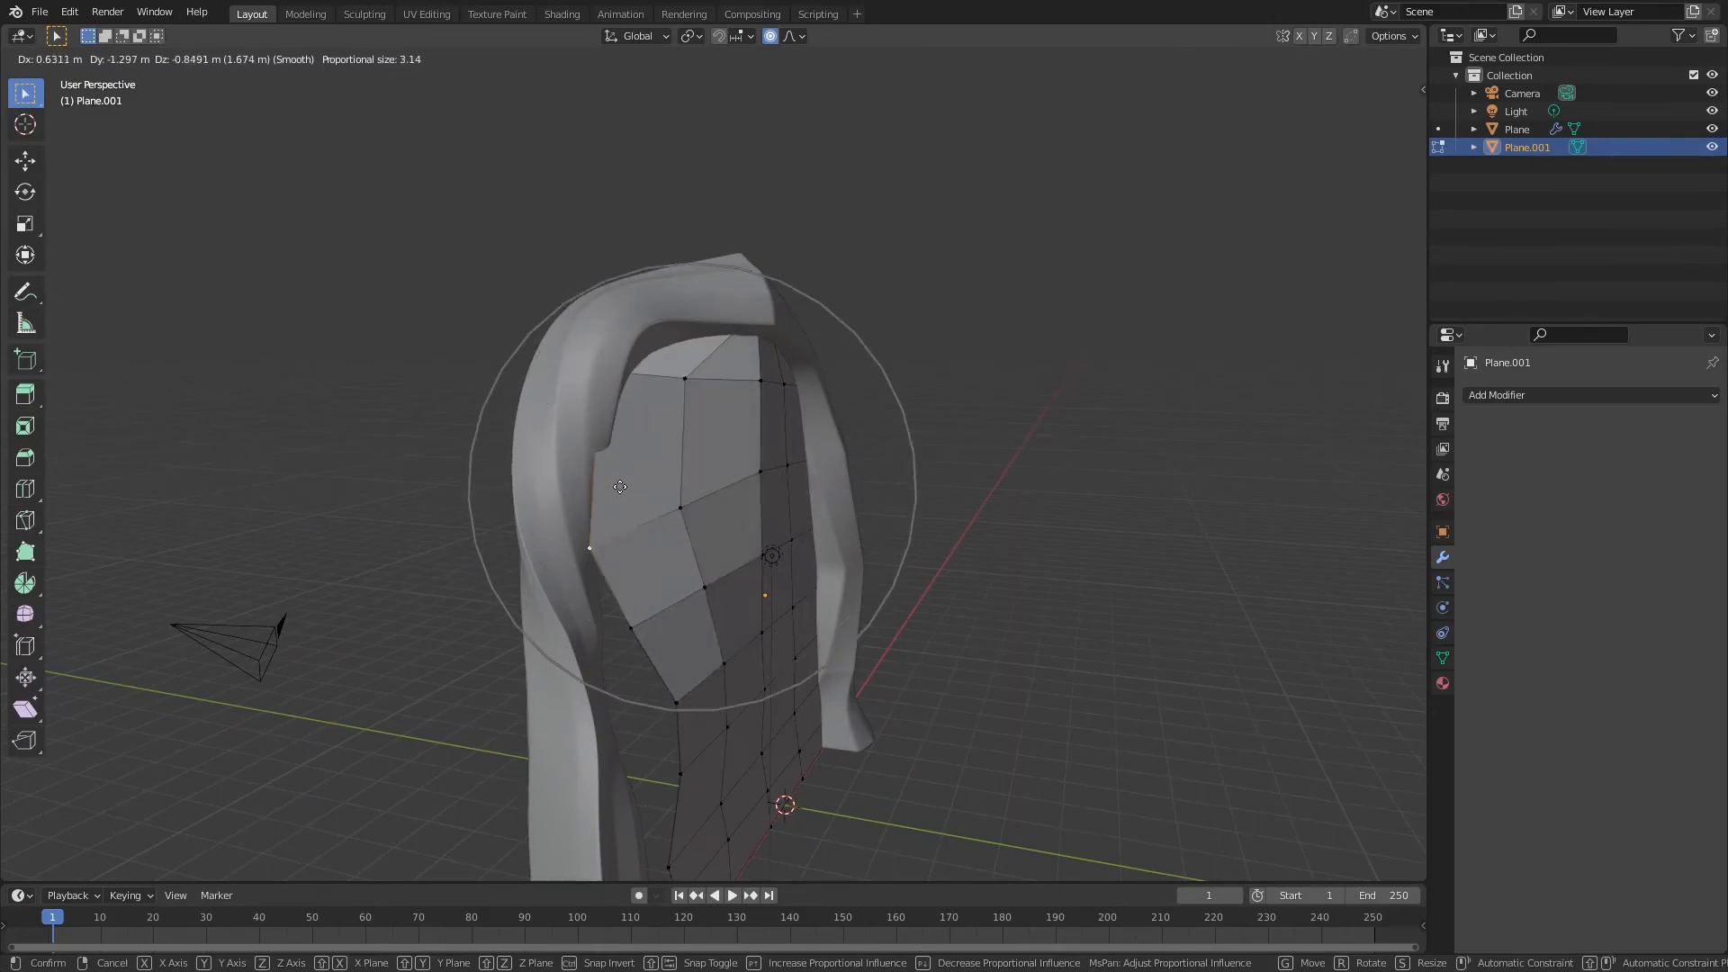
left_click(607, 498)
middle_click_drag(606, 497, 655, 445)
key("g")
left_click(652, 448)
- Move the side vertices further down the plane against the twisting arch leg with smooth proportional editing
left_click(829, 539)
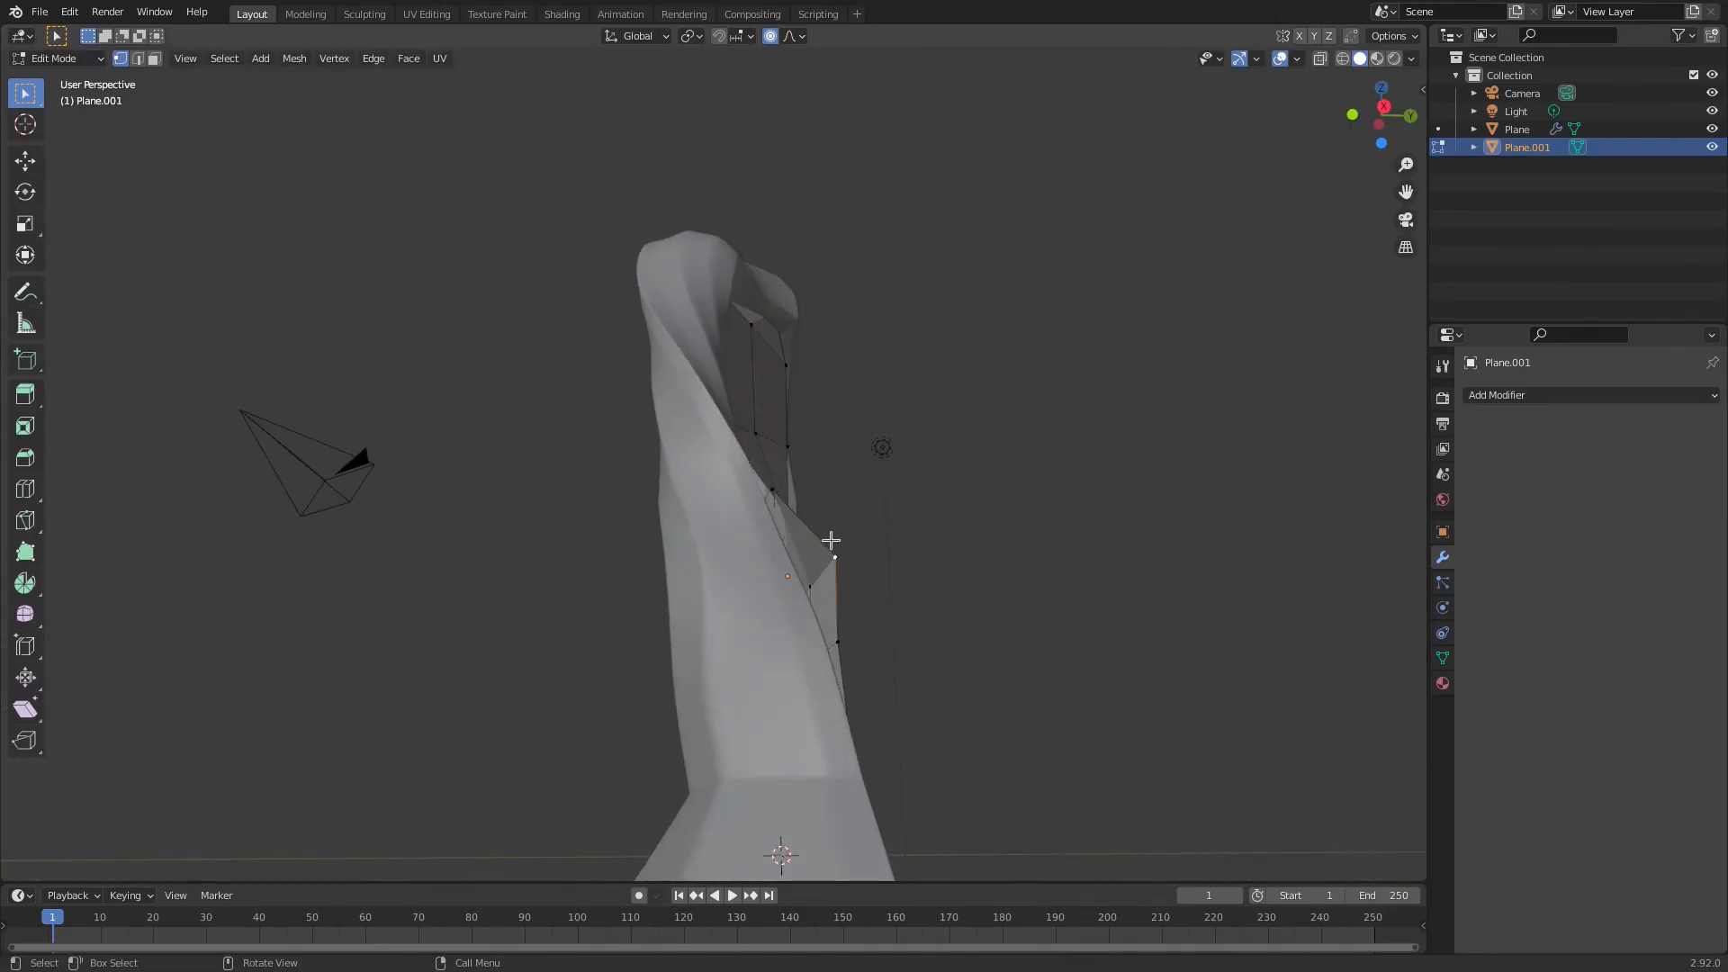
key("g")
left_click(776, 599)
middle_click_drag(702, 546, 760, 396)
key("g")
middle_click_drag(710, 486, 785, 557)
left_click(725, 579)
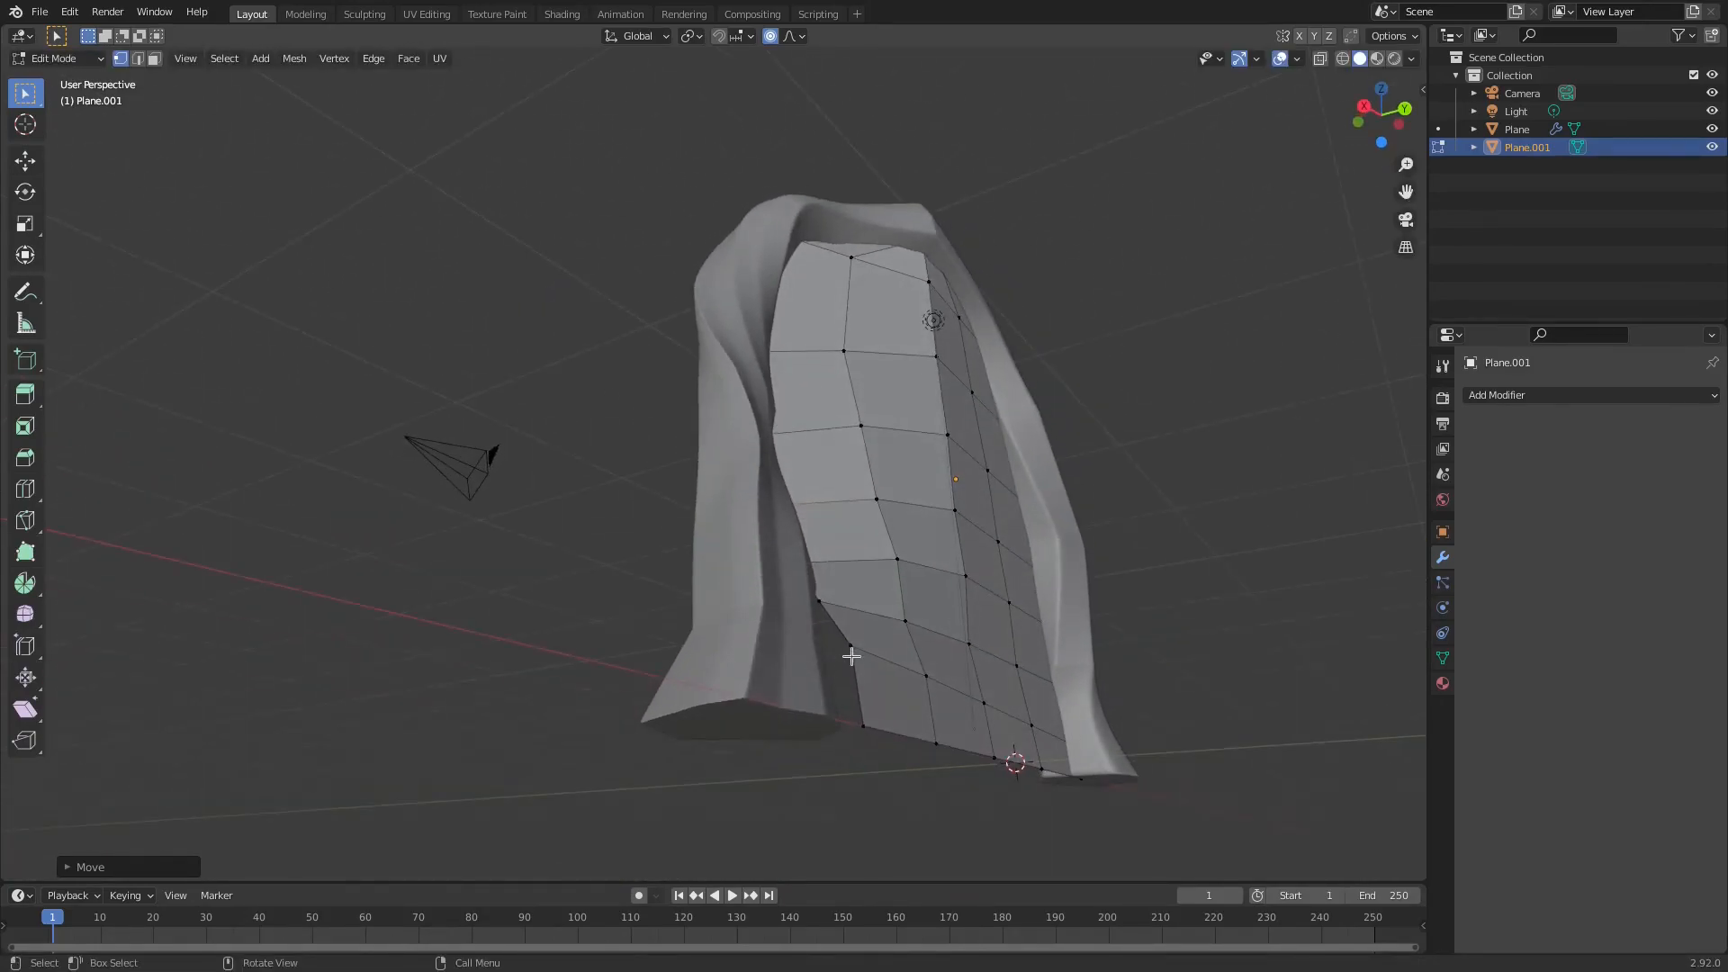
- Move the plane's bottom corner vertex along X, and about 0.28 m along −Y, to meet the arch leg with smooth proportional editing
left_click(846, 657)
key("g")
left_click(811, 643)
left_click(861, 711)
key("g")
key("x")
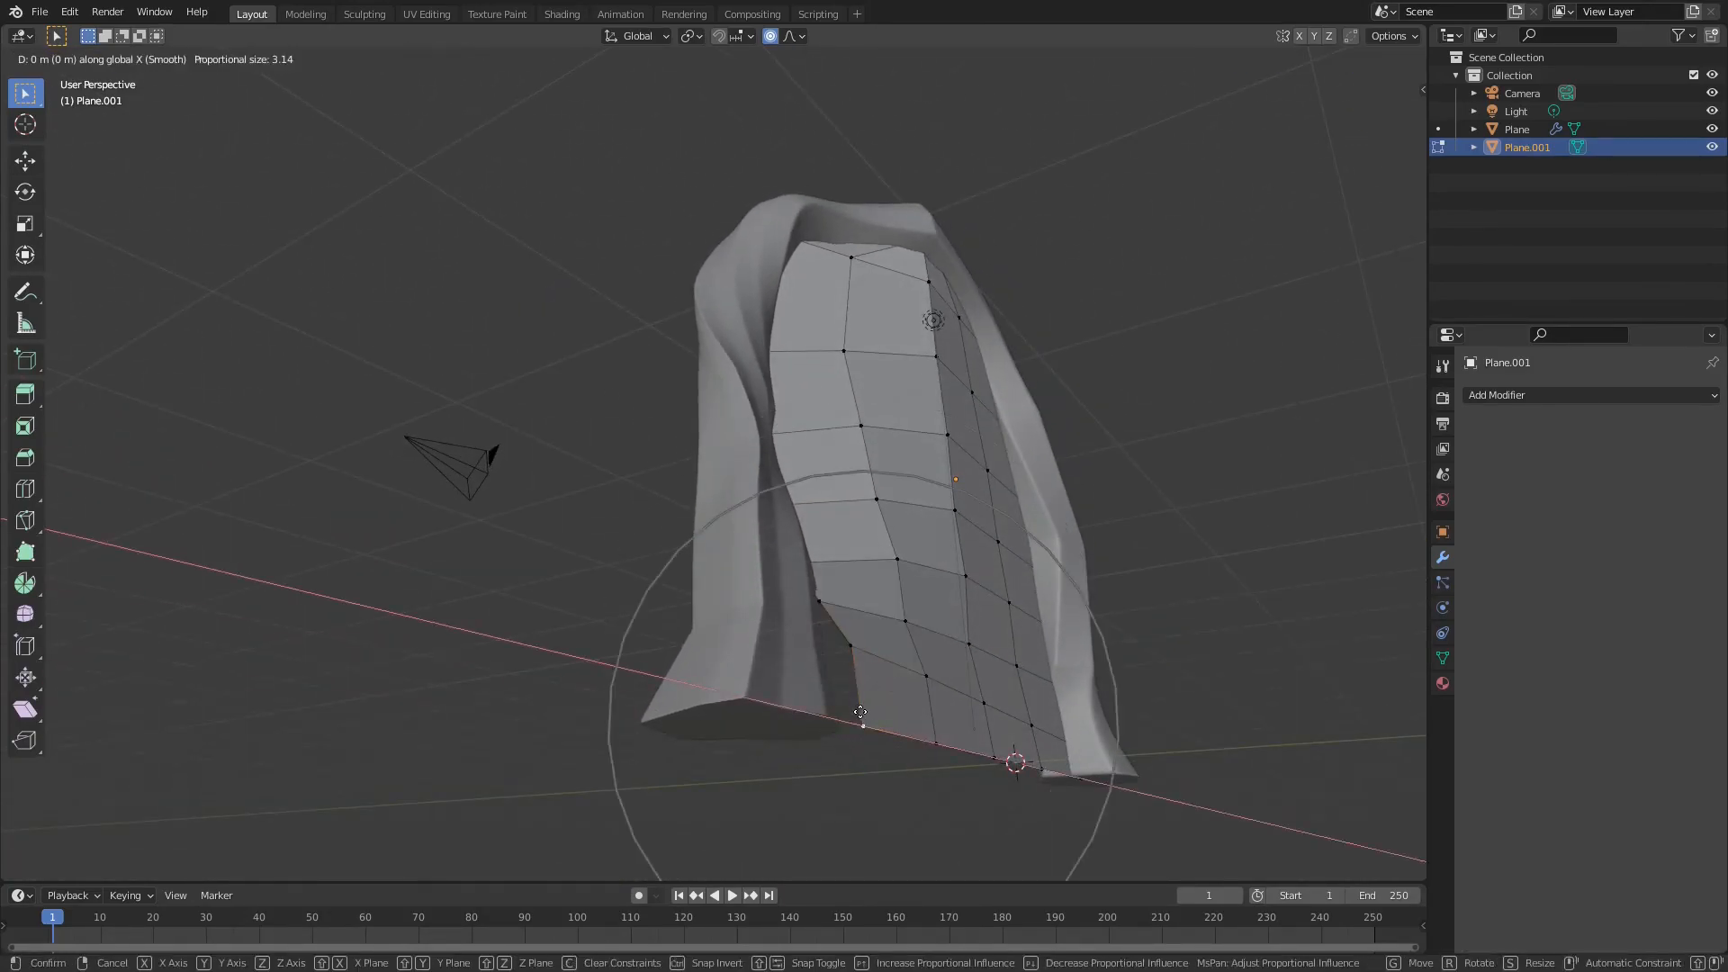
left_click(807, 712)
key("g")
key("y")
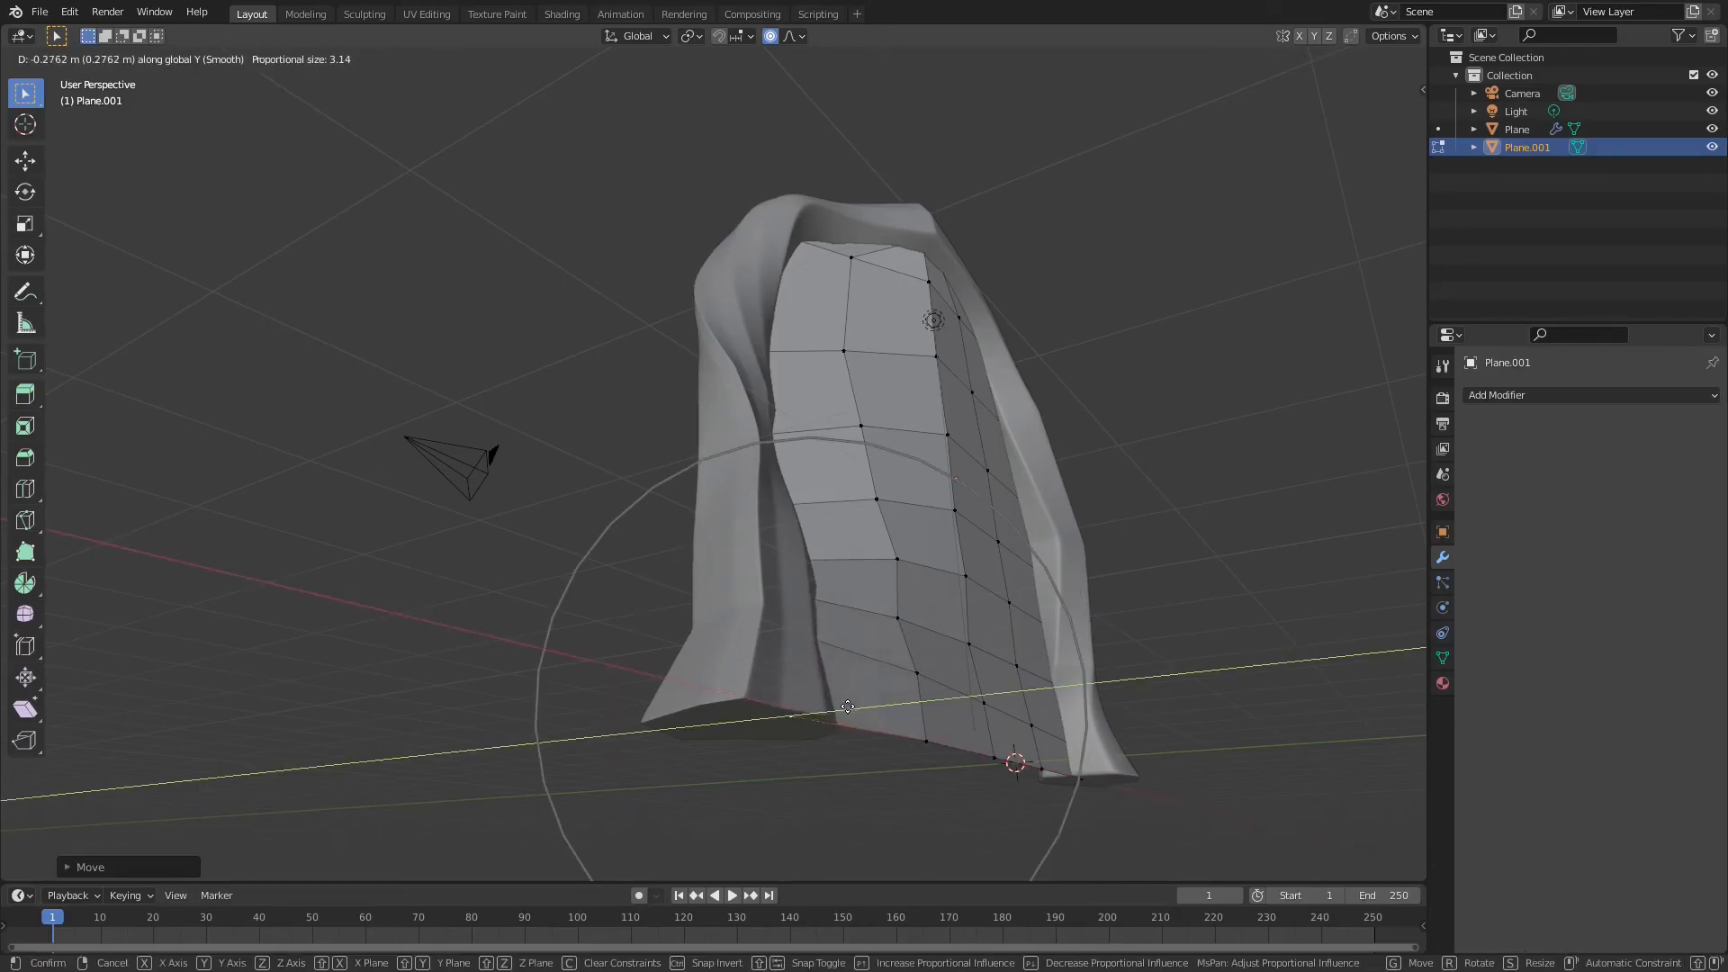
left_click(849, 704)
- Shift the plane's lower side vertices along Y towards the inner face of the twisting arch leg
middle_click_drag(849, 705, 794, 701)
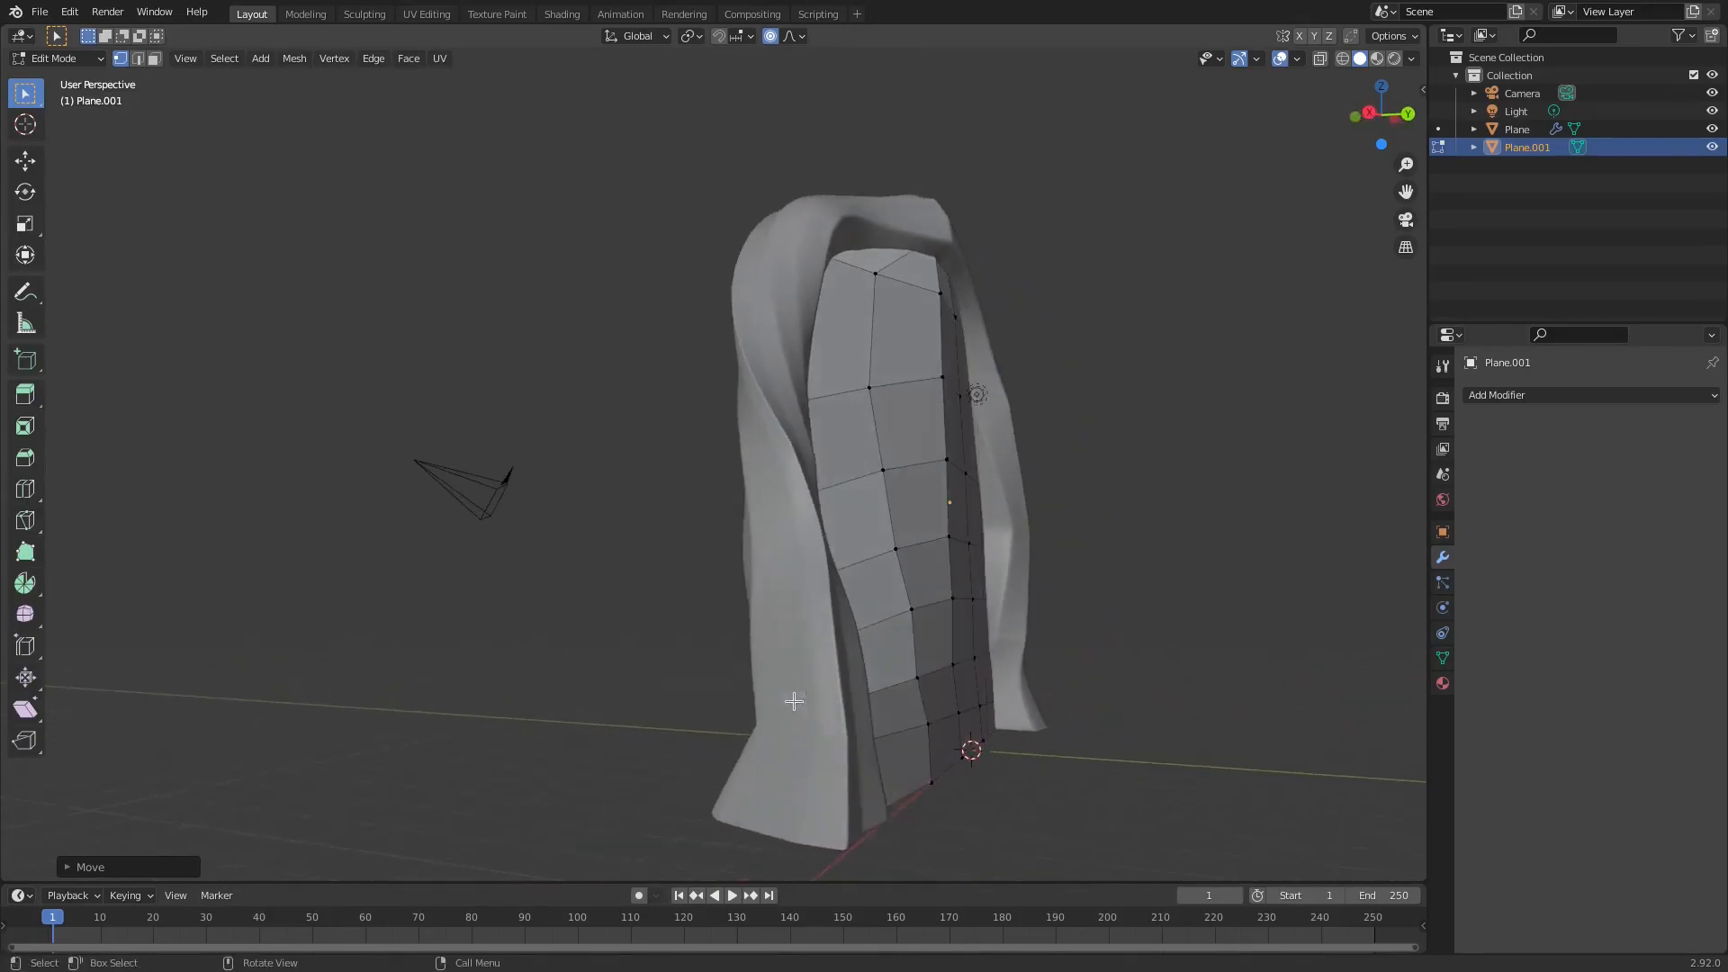
key("g")
key("y")
left_click(771, 715)
left_click(822, 695)
key("g")
key("y")
left_click(790, 693)
- Refine the lower side vertex along Y from the opposite side so the plane's edge tucks into the arch leg
middle_click_drag(790, 693, 1011, 679)
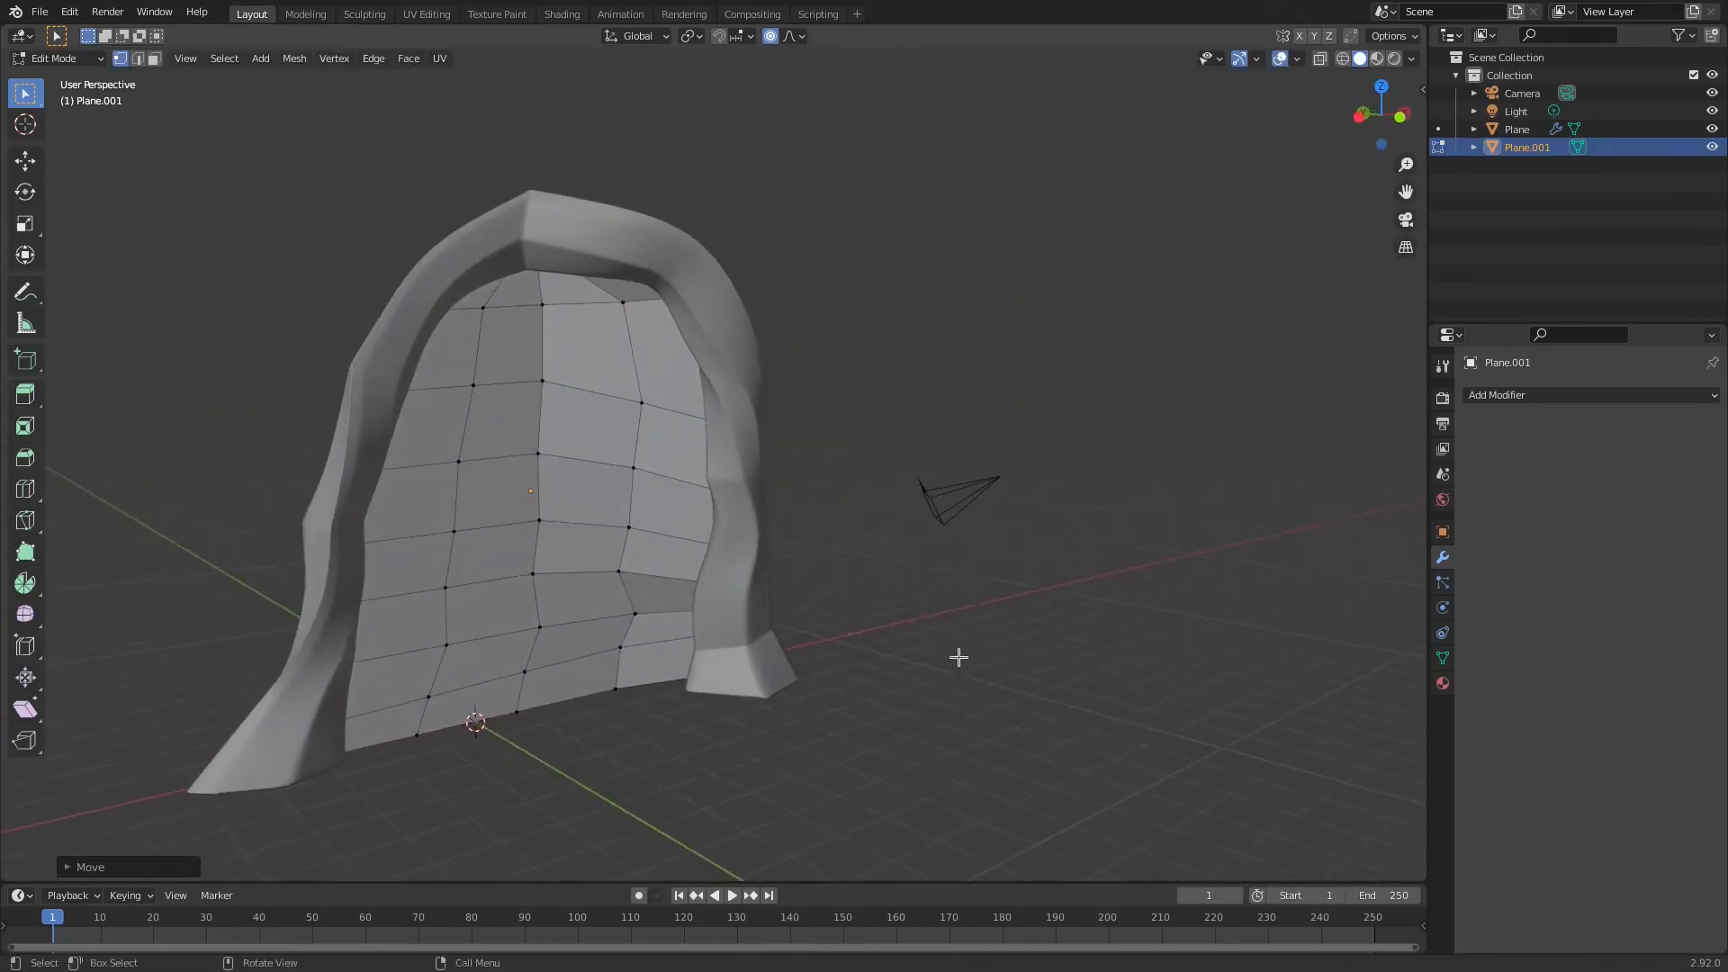
scroll(706, 625, "up", 4)
middle_click_drag(712, 644, 549, 676)
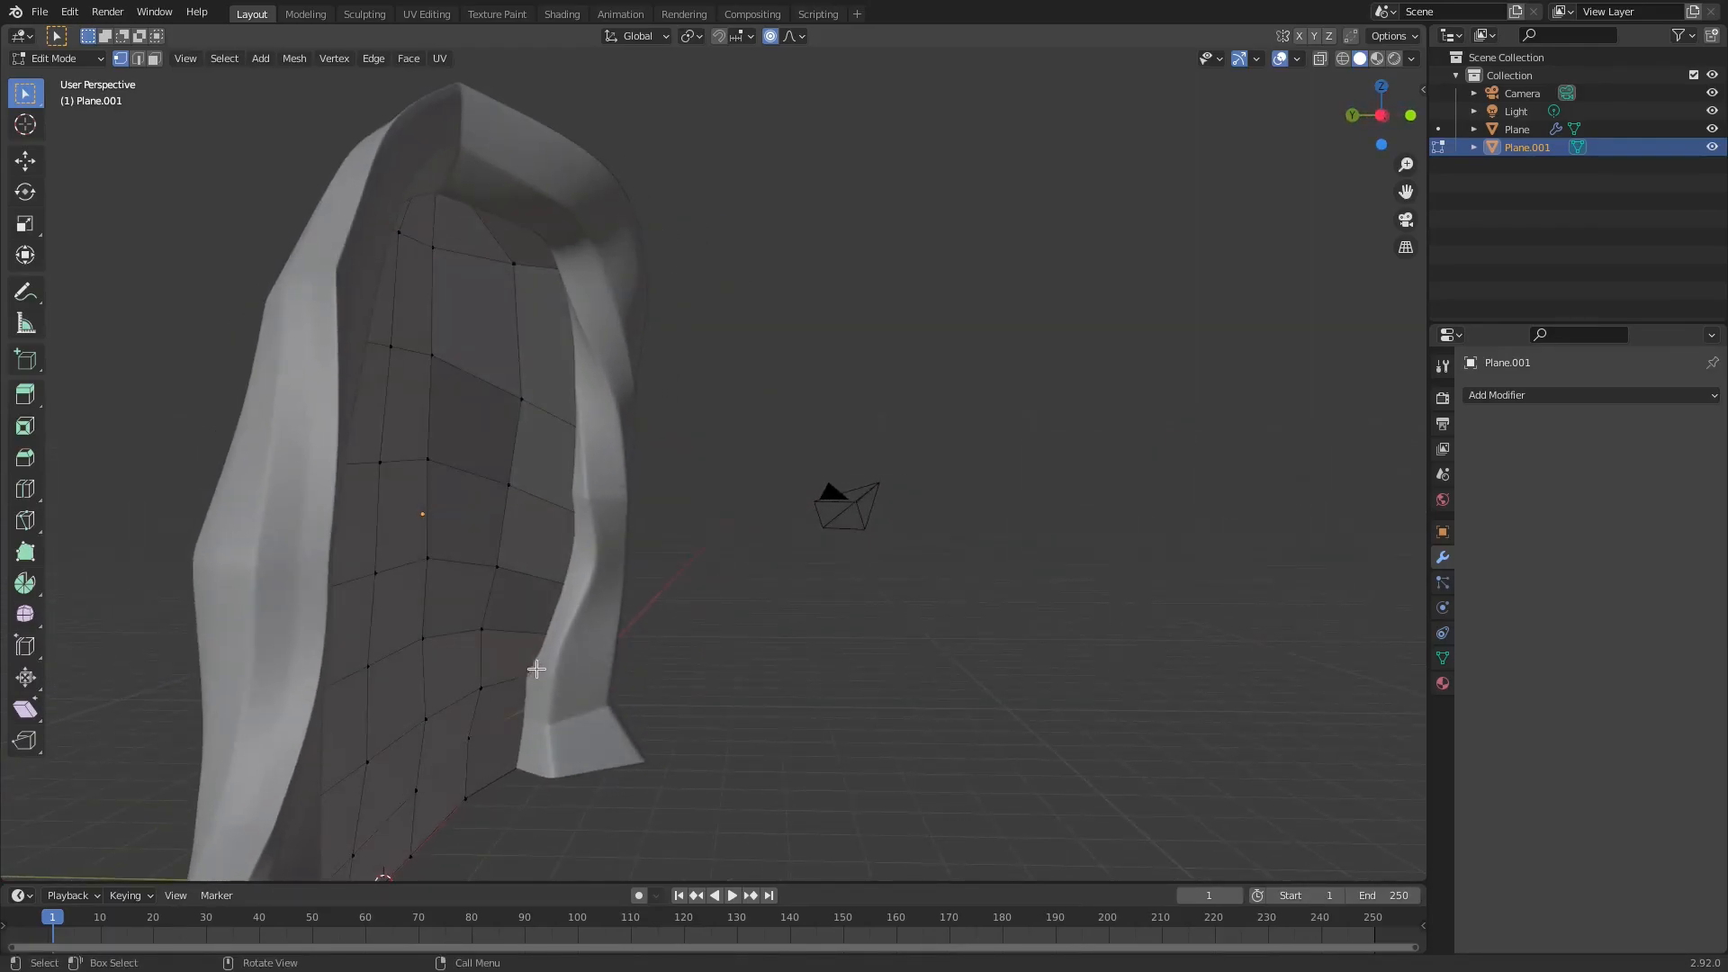
key("g")
scroll(557, 679, "up", 2)
key("x")
key("y")
left_click(737, 649)
middle_click_drag(737, 649, 1044, 479)
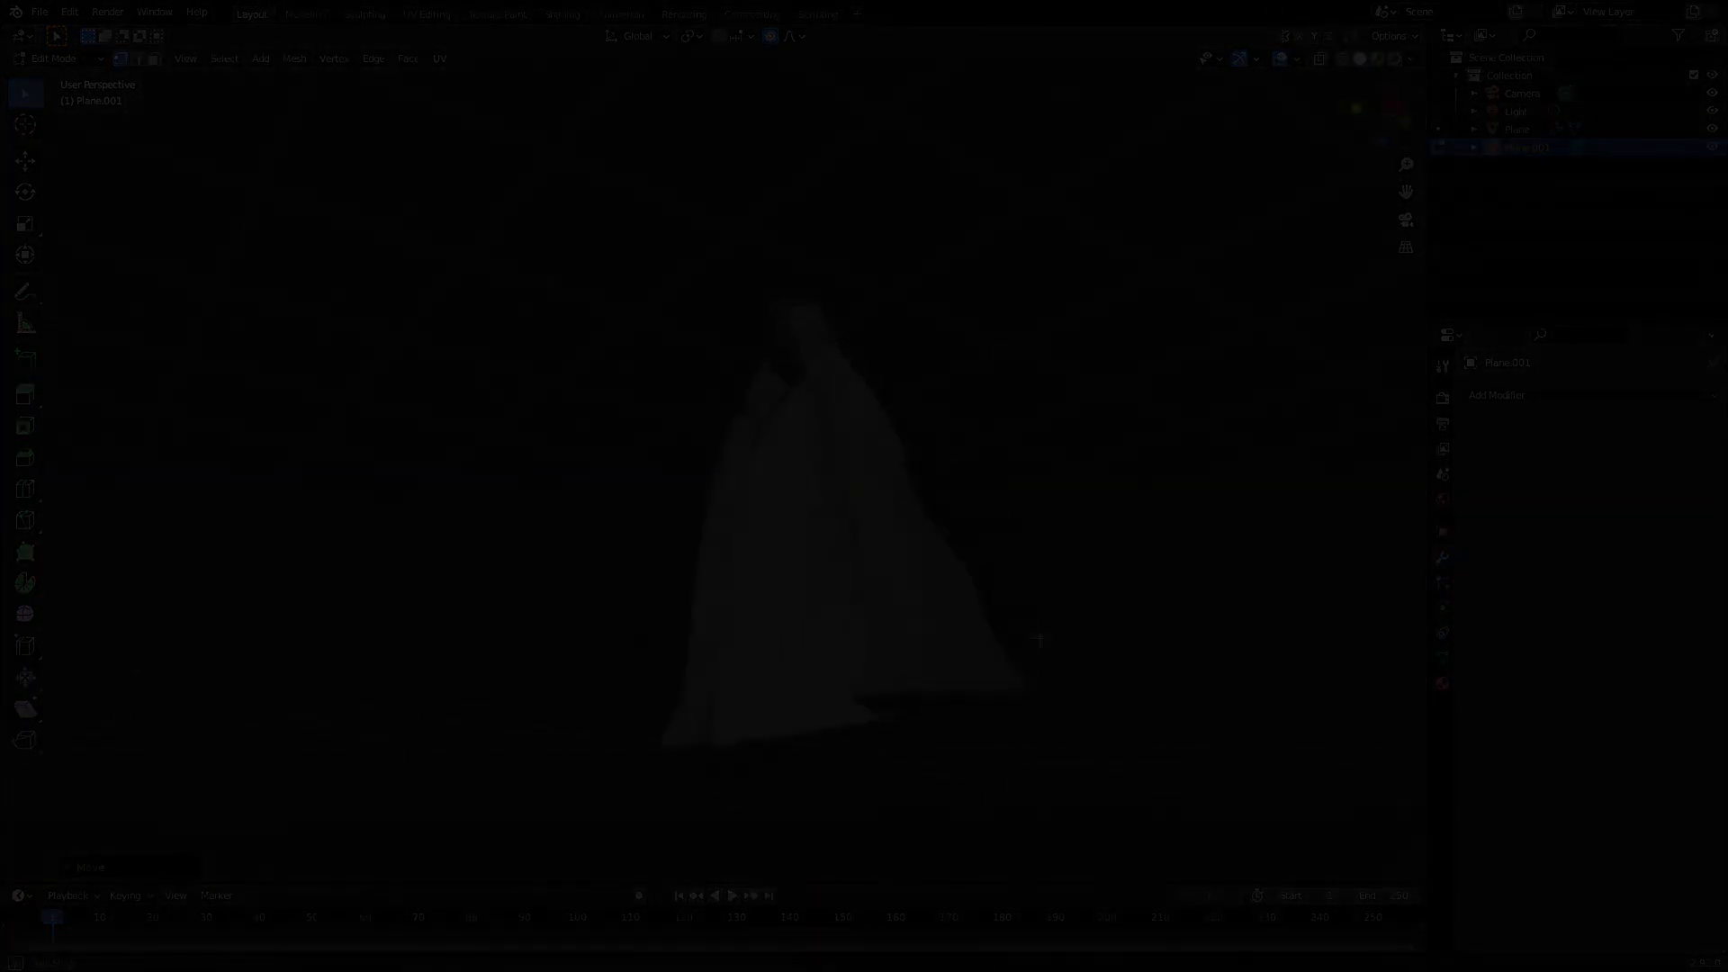